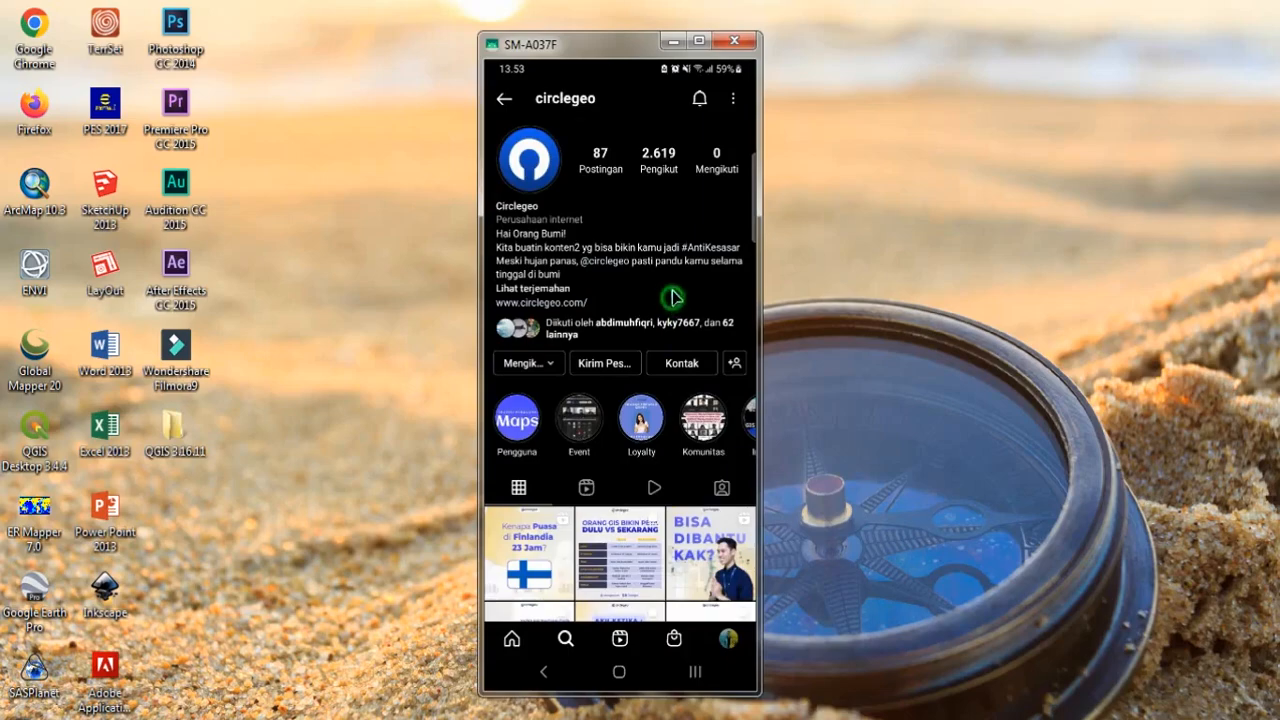
{"action": "scroll", "coordinate": [675, 292], "scroll_direction": "down", "scroll_amount": 1}
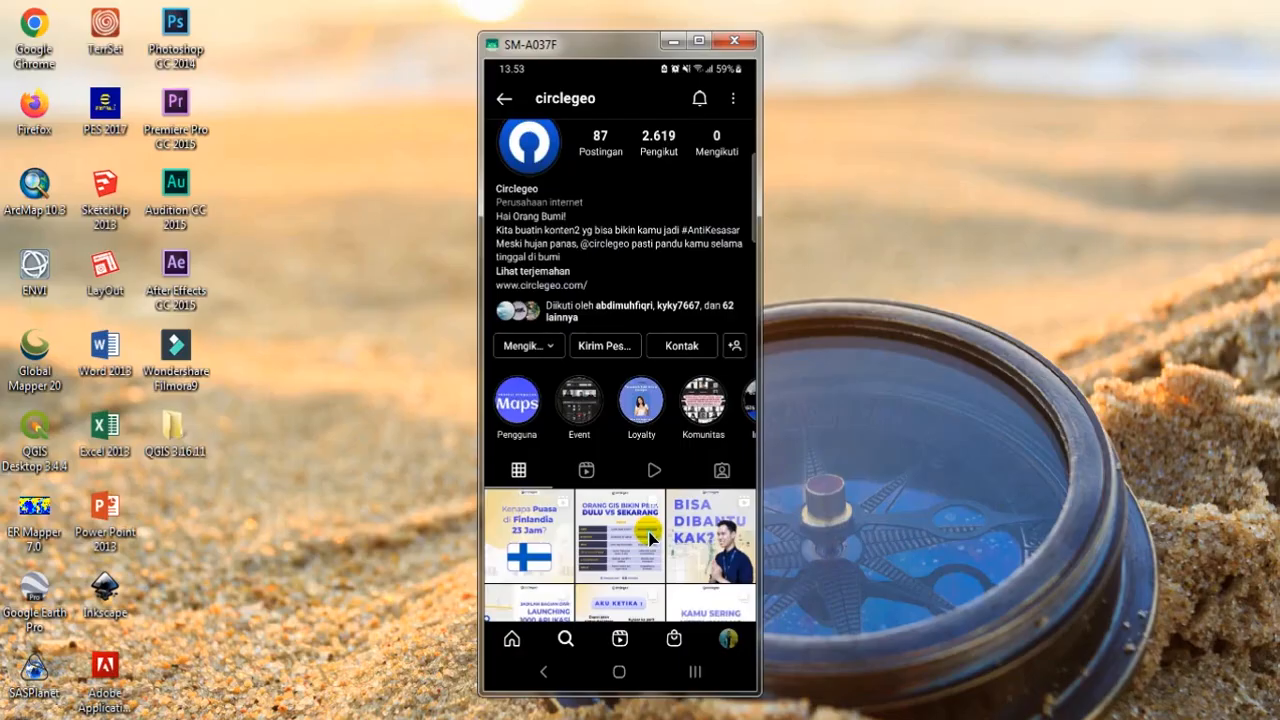
{"action": "scroll", "coordinate": [649, 537], "scroll_direction": "down", "scroll_amount": 1}
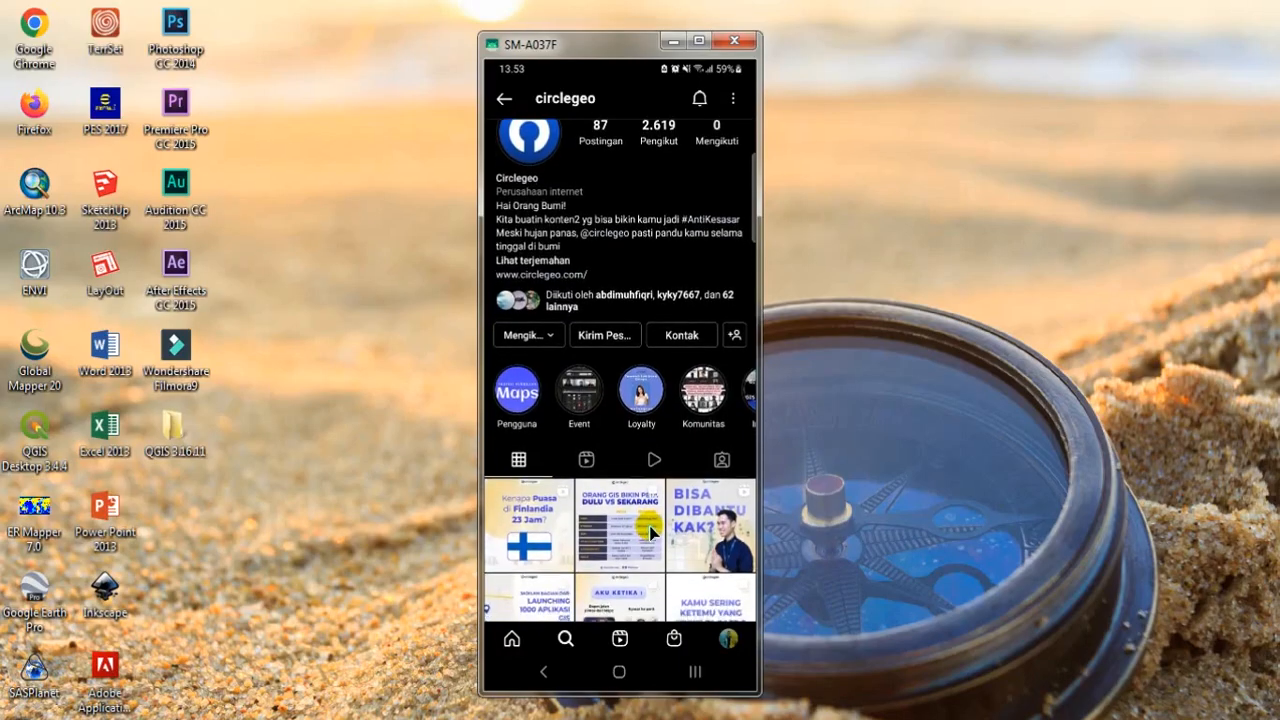
{"action": "mouse_move", "coordinate": [650, 526]}
{"action": "left_mouse_down"}
{"action": "mouse_move", "coordinate": [651, 513]}
{"action": "mouse_move", "coordinate": [651, 539]}
{"action": "left_mouse_up"}
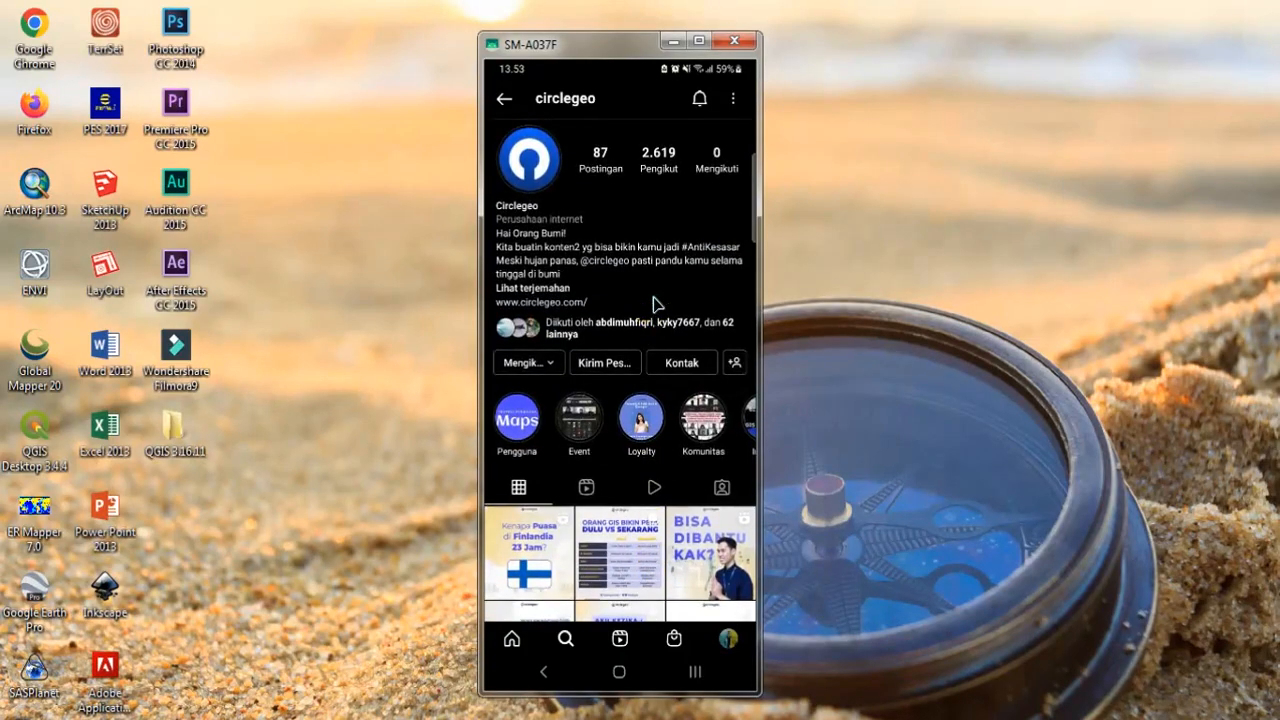
{"action": "left_click_drag", "start_coordinate": [655, 304], "coordinate": [660, 286]}
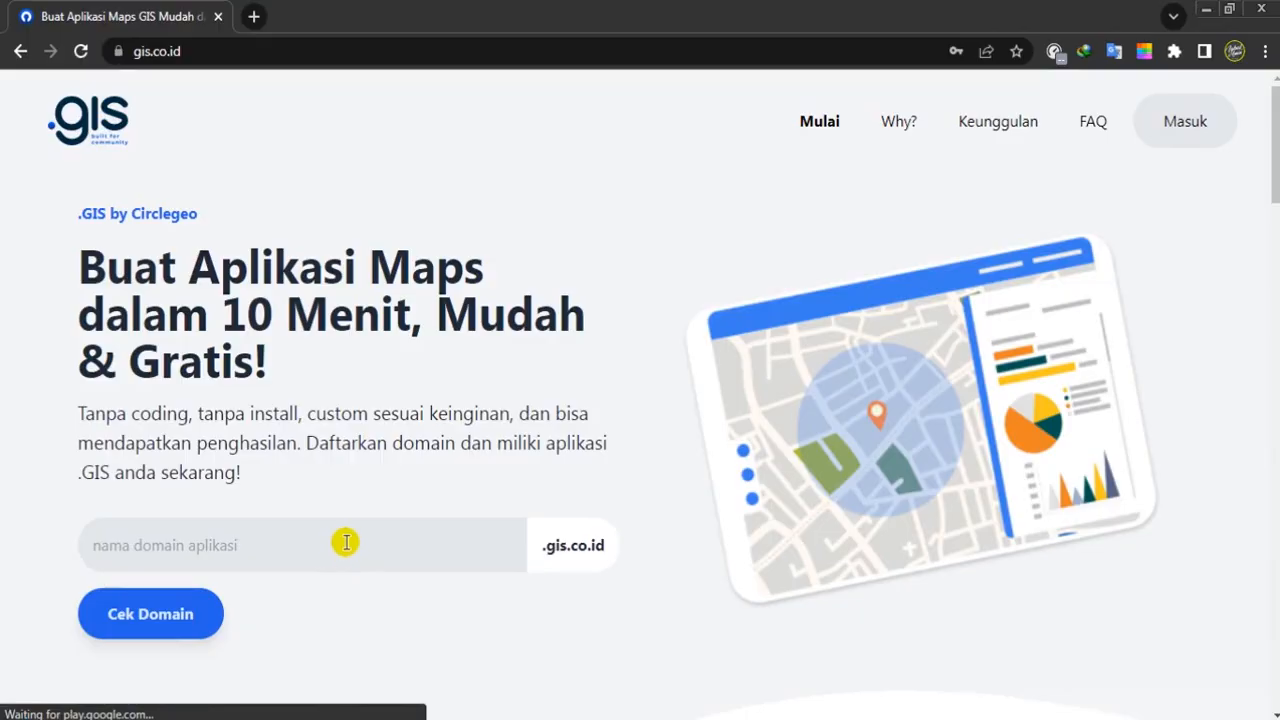
Log in to the gis.co.id owner area using the saved account's e-mail and password
{"action": "scroll", "coordinate": [345, 543], "scroll_direction": "down", "scroll_amount": 3}
{"action": "scroll", "coordinate": [345, 543], "scroll_direction": "up", "scroll_amount": 2}
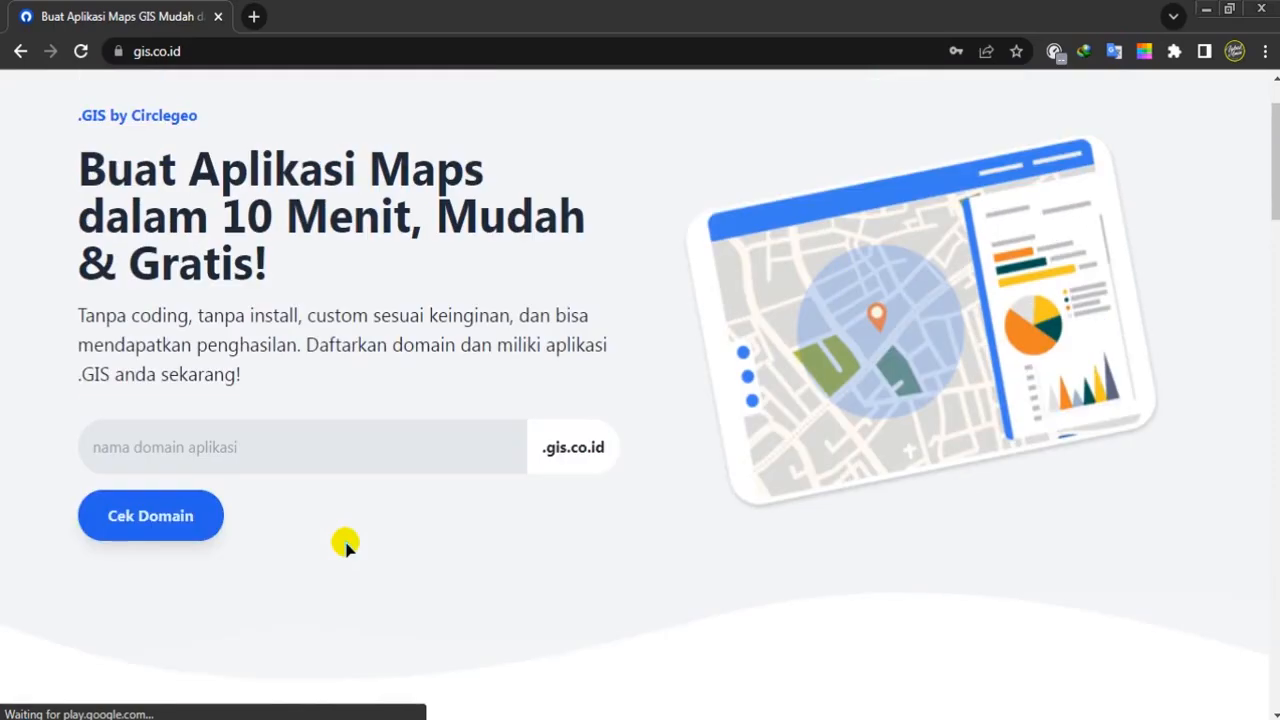
{"action": "scroll", "coordinate": [345, 543], "scroll_direction": "down", "scroll_amount": 1}
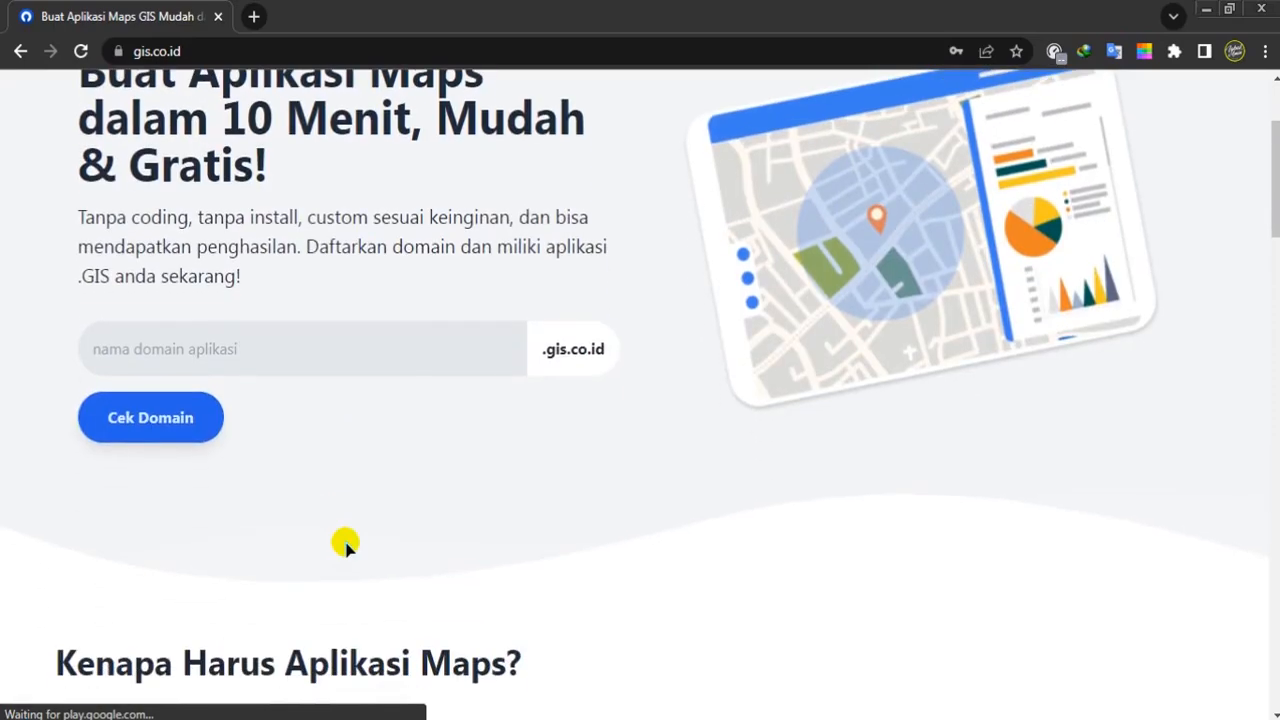
{"action": "scroll", "coordinate": [345, 543], "scroll_direction": "up", "scroll_amount": 2}
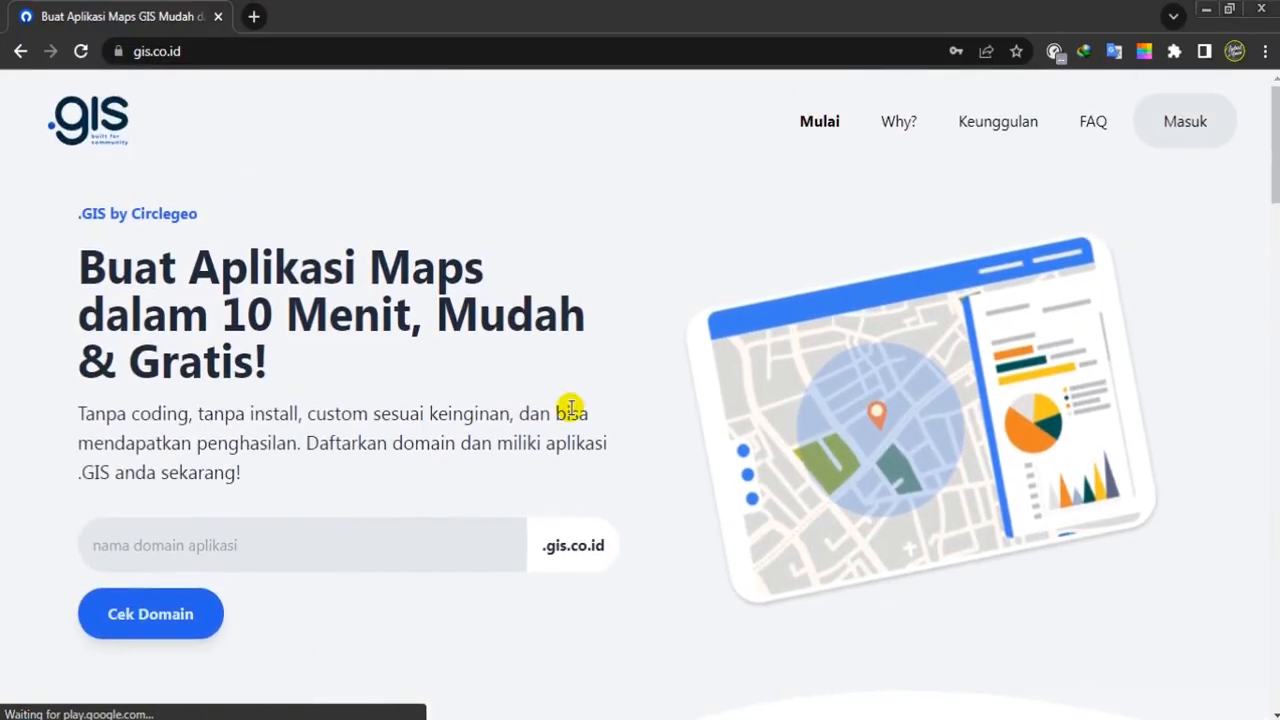
{"action": "left_click", "coordinate": [1138, 125]}
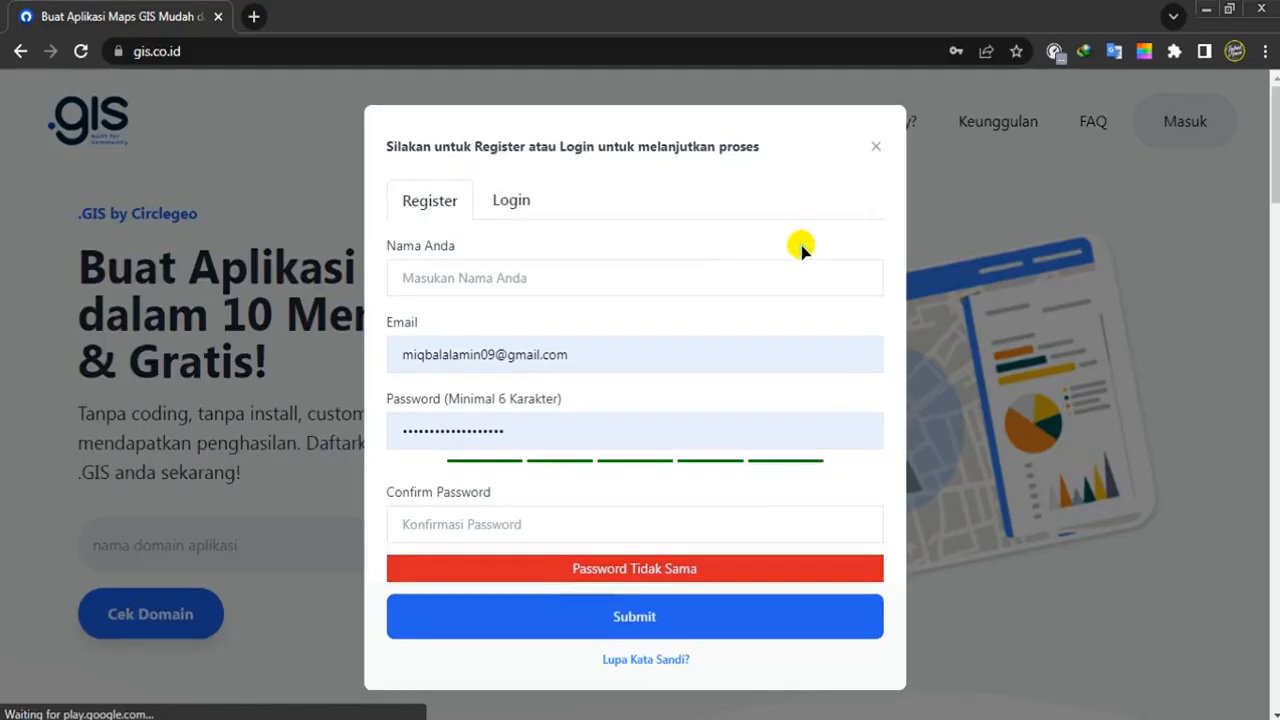
{"action": "left_click", "coordinate": [505, 200]}
{"action": "left_click", "coordinate": [511, 386]}
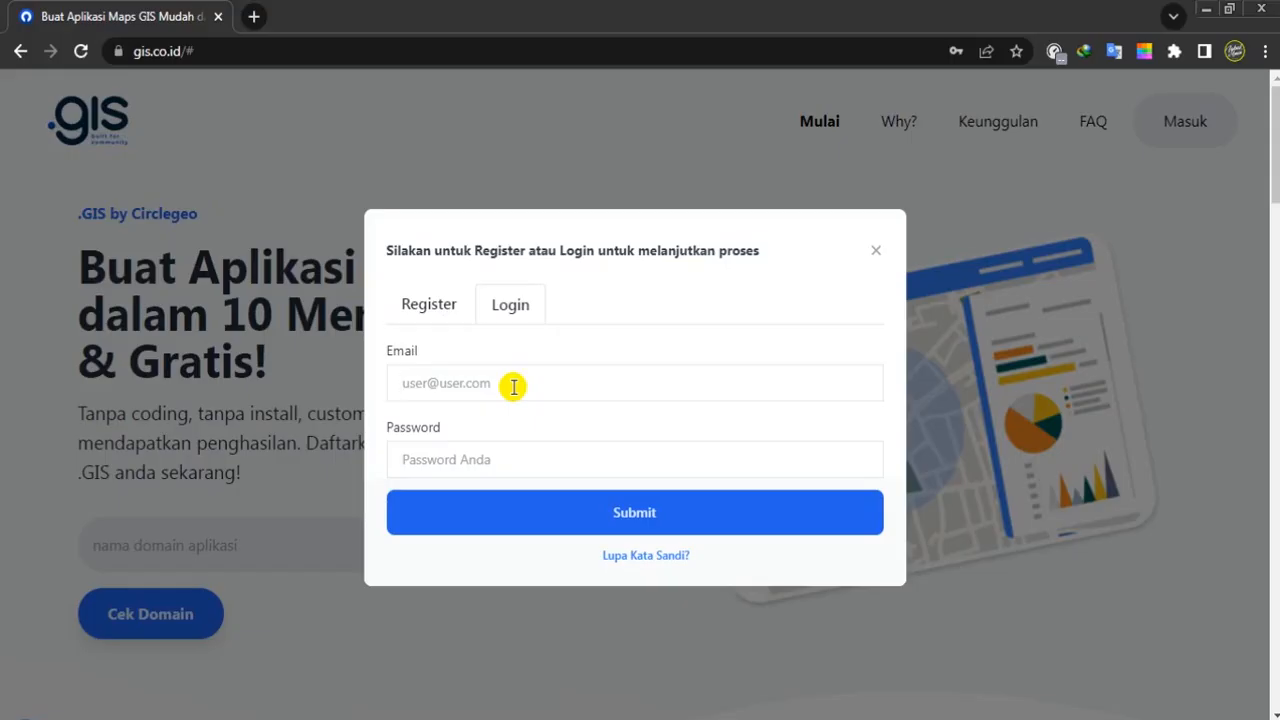
{"action": "left_click", "coordinate": [513, 386]}
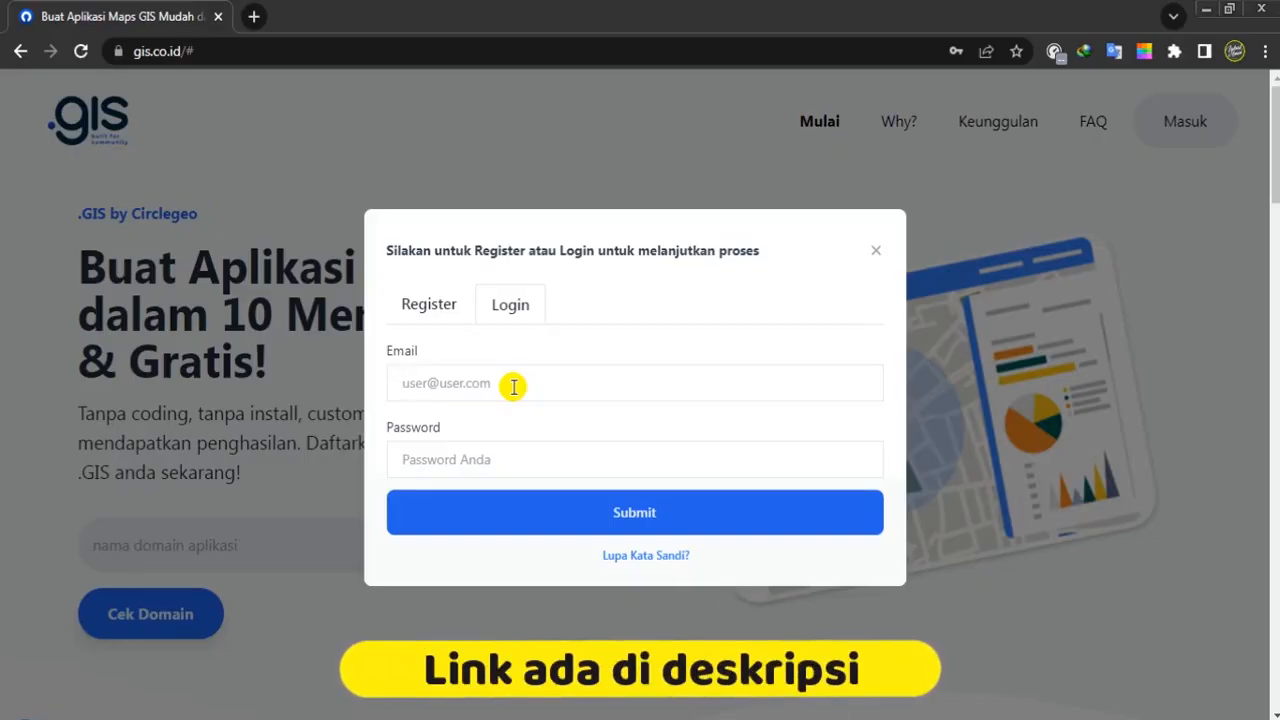
{"action": "left_click", "coordinate": [503, 455]}
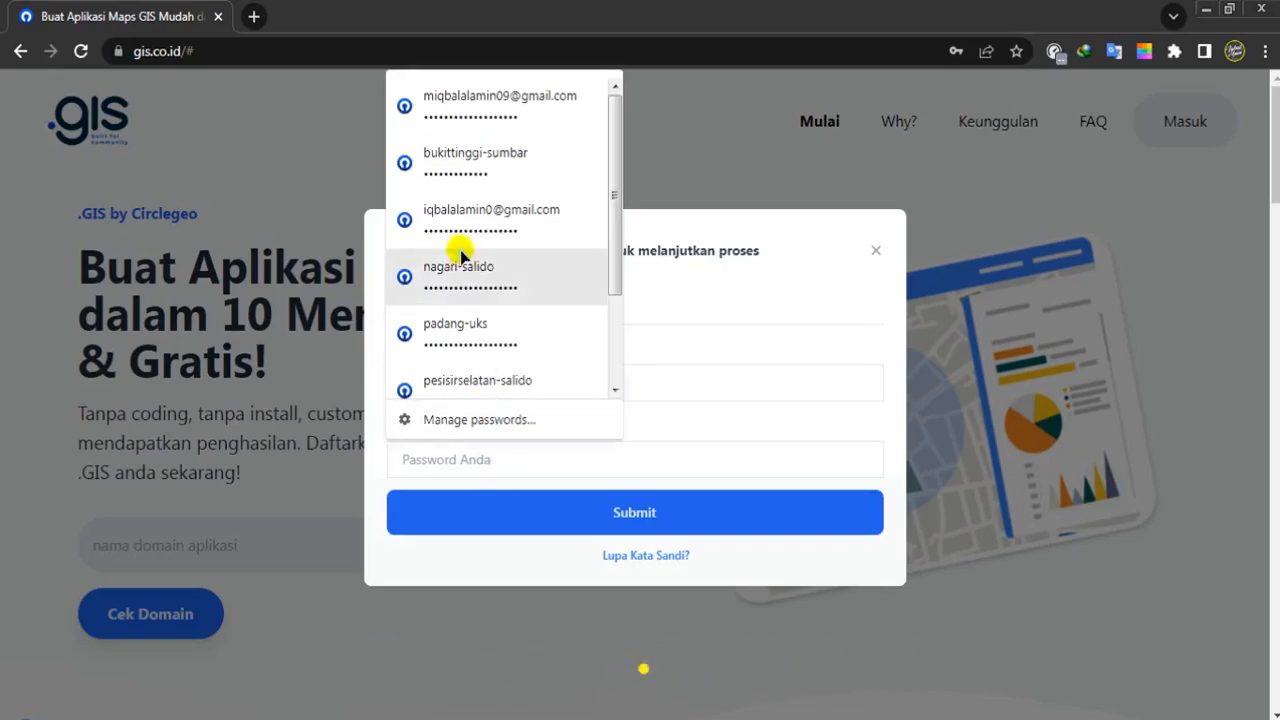
{"action": "left_click", "coordinate": [459, 108]}
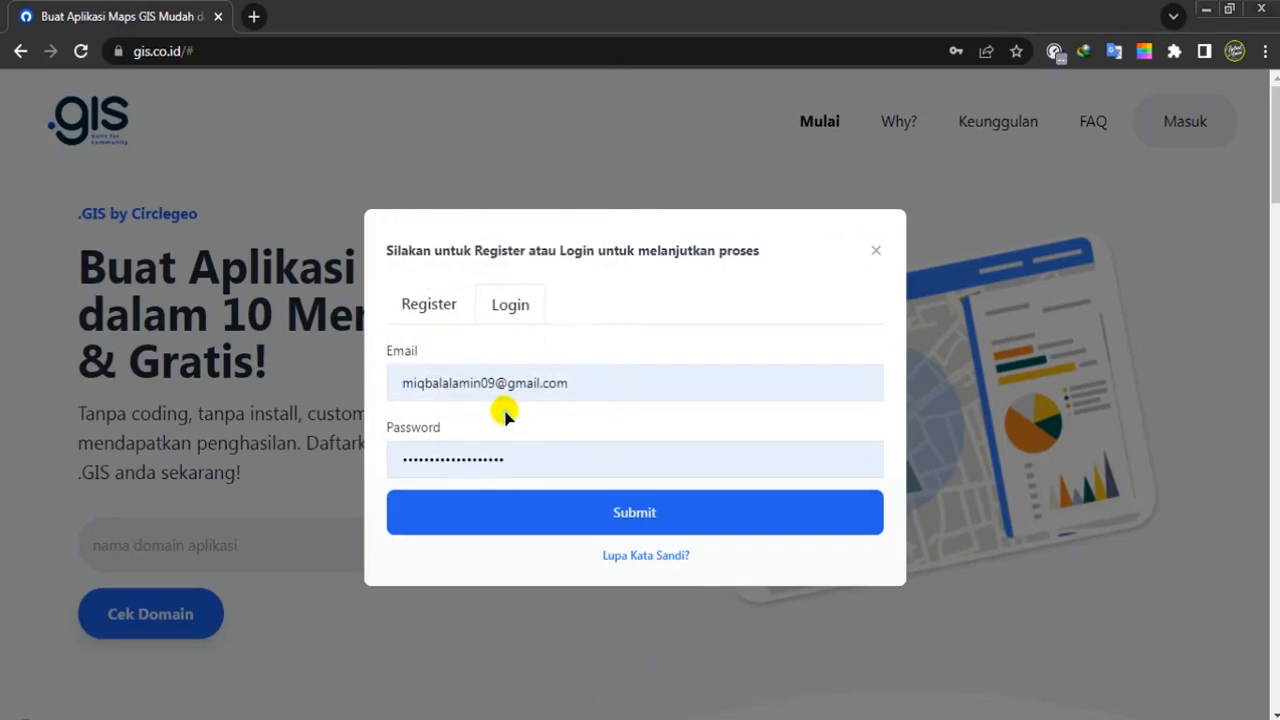
{"action": "left_click", "coordinate": [630, 518]}
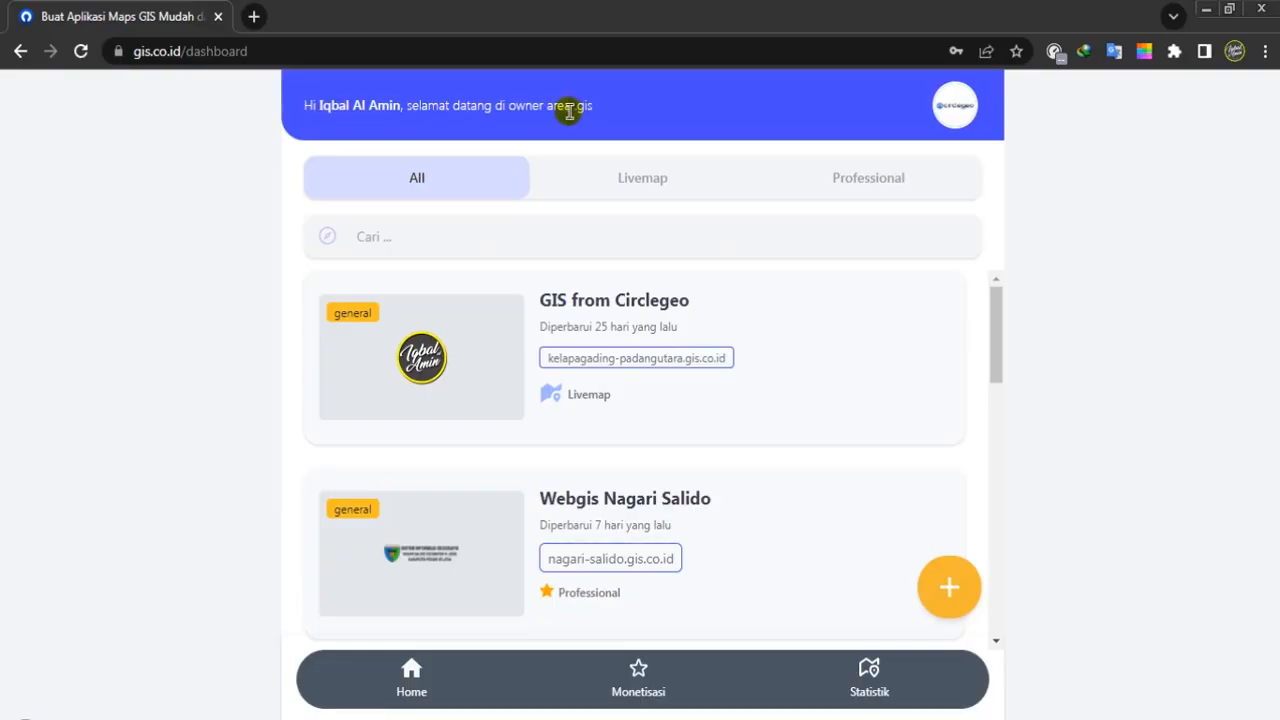
Open the account profile, view its personal info under Edit Profil, and return to the profile overview
{"action": "left_click", "coordinate": [952, 106]}
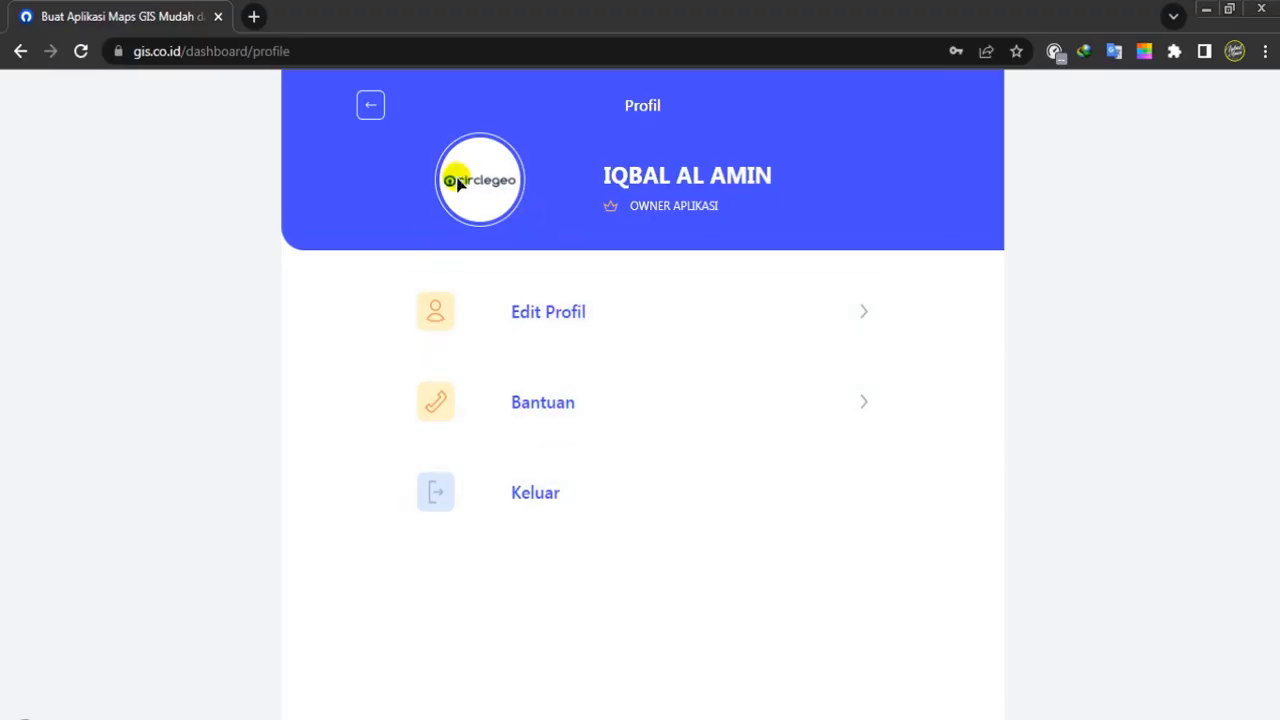
{"action": "left_click", "coordinate": [535, 306]}
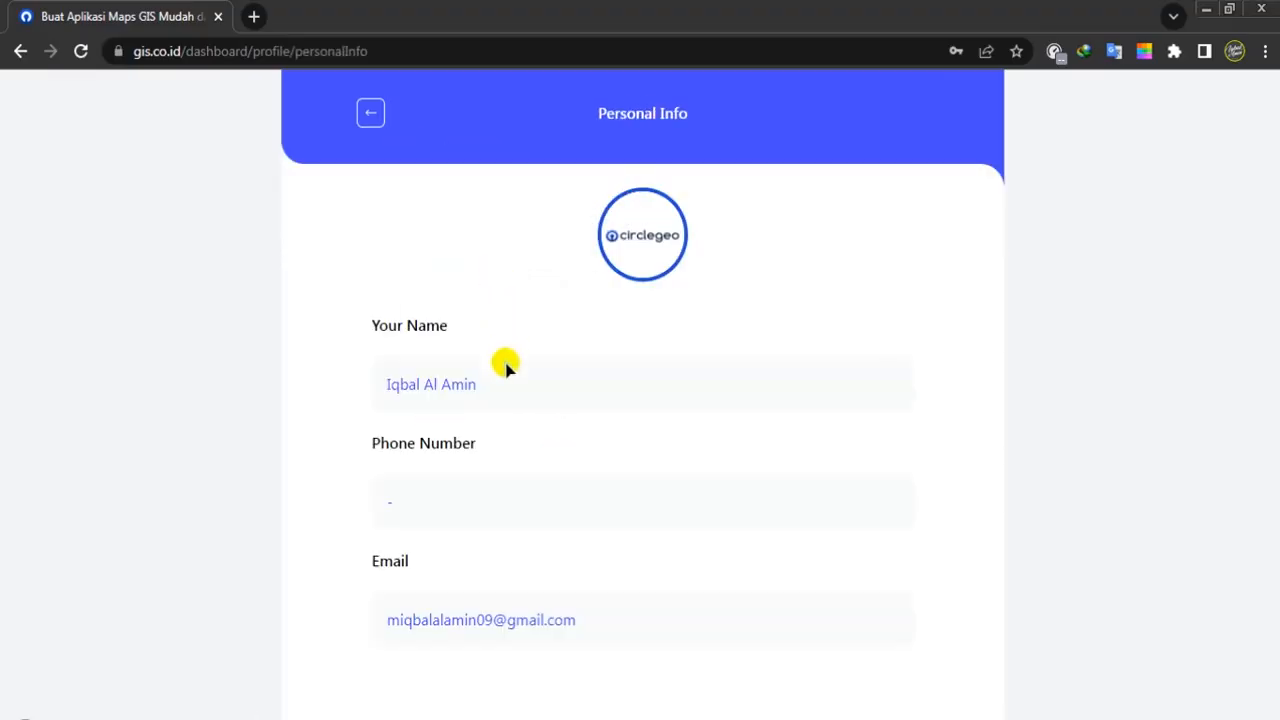
{"action": "left_click", "coordinate": [409, 505]}
{"action": "left_click", "coordinate": [371, 113]}
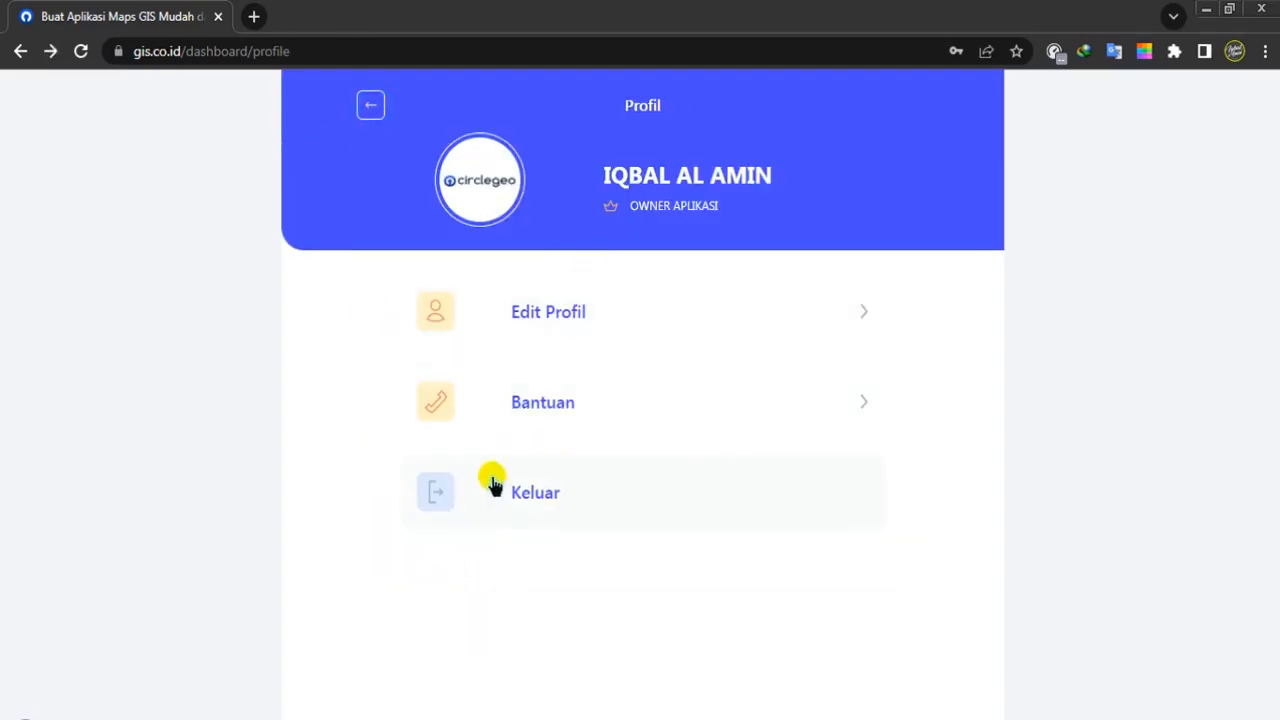
View the Bantuan community forum, close it, and return to the dashboard after rechecking the personal info
{"action": "left_click", "coordinate": [533, 418]}
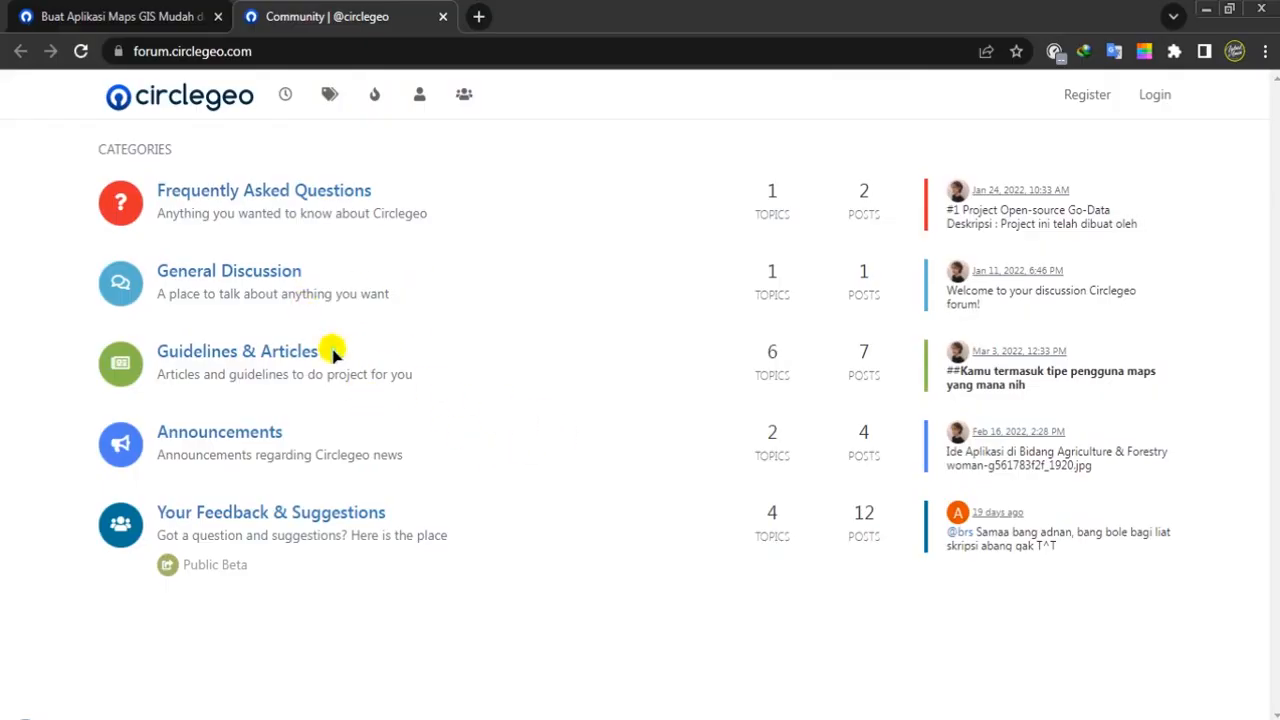
{"action": "left_click", "coordinate": [441, 17]}
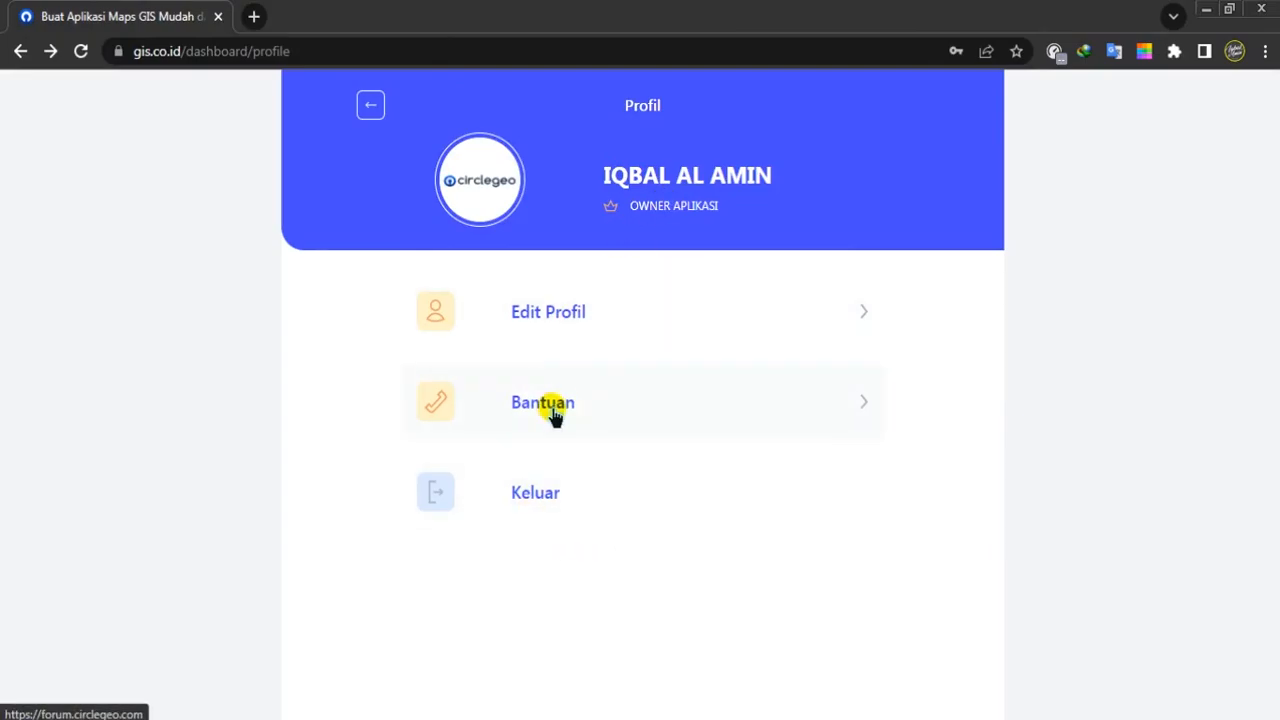
{"action": "left_click", "coordinate": [537, 318]}
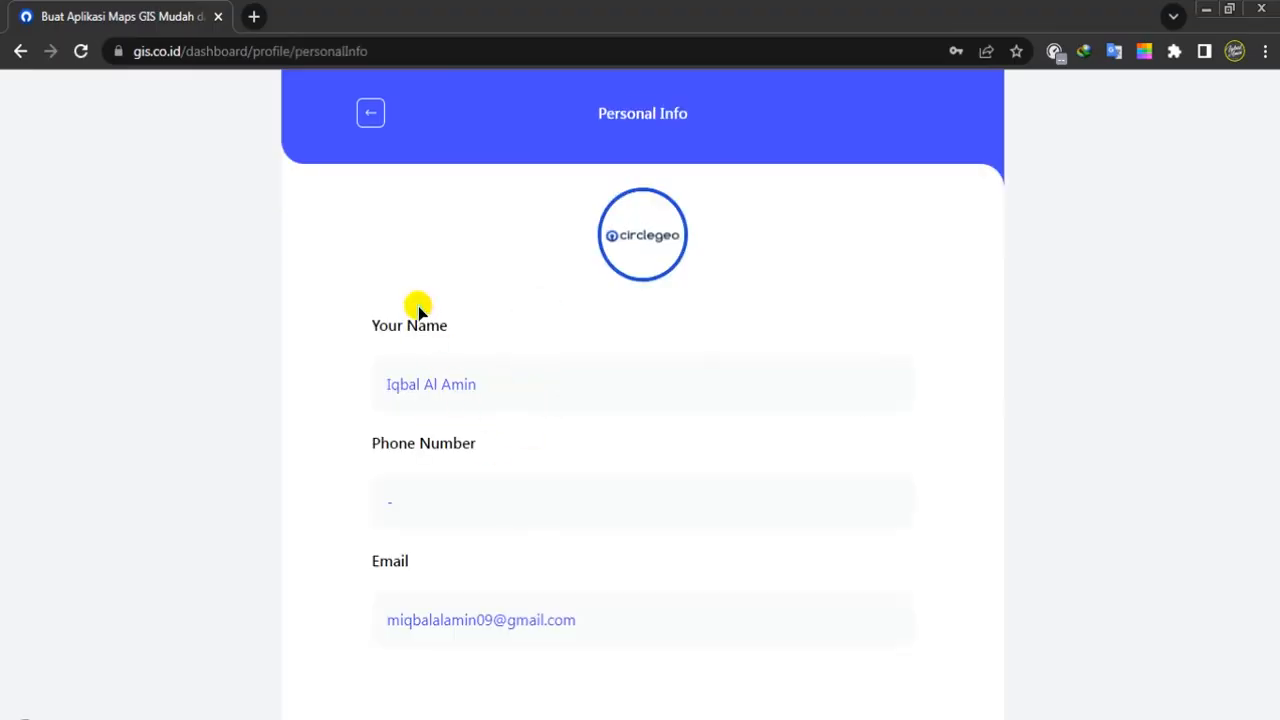
{"action": "left_click", "coordinate": [371, 115]}
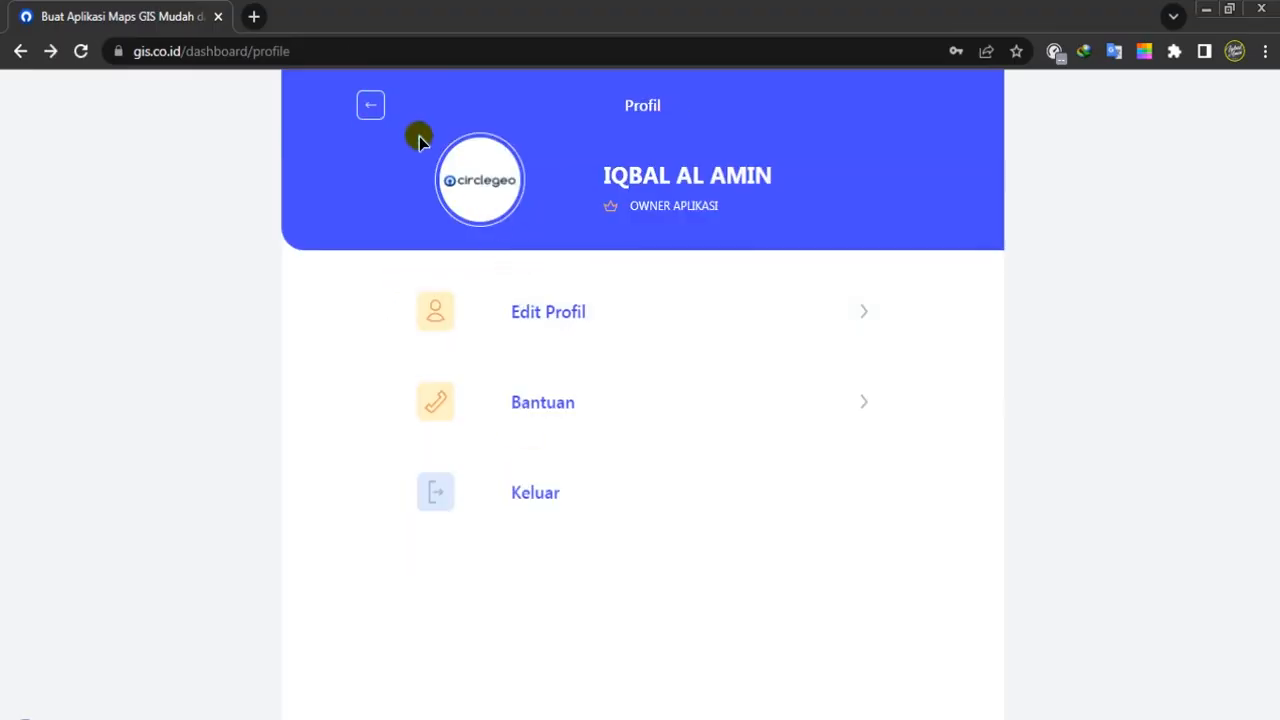
{"action": "left_click", "coordinate": [372, 106]}
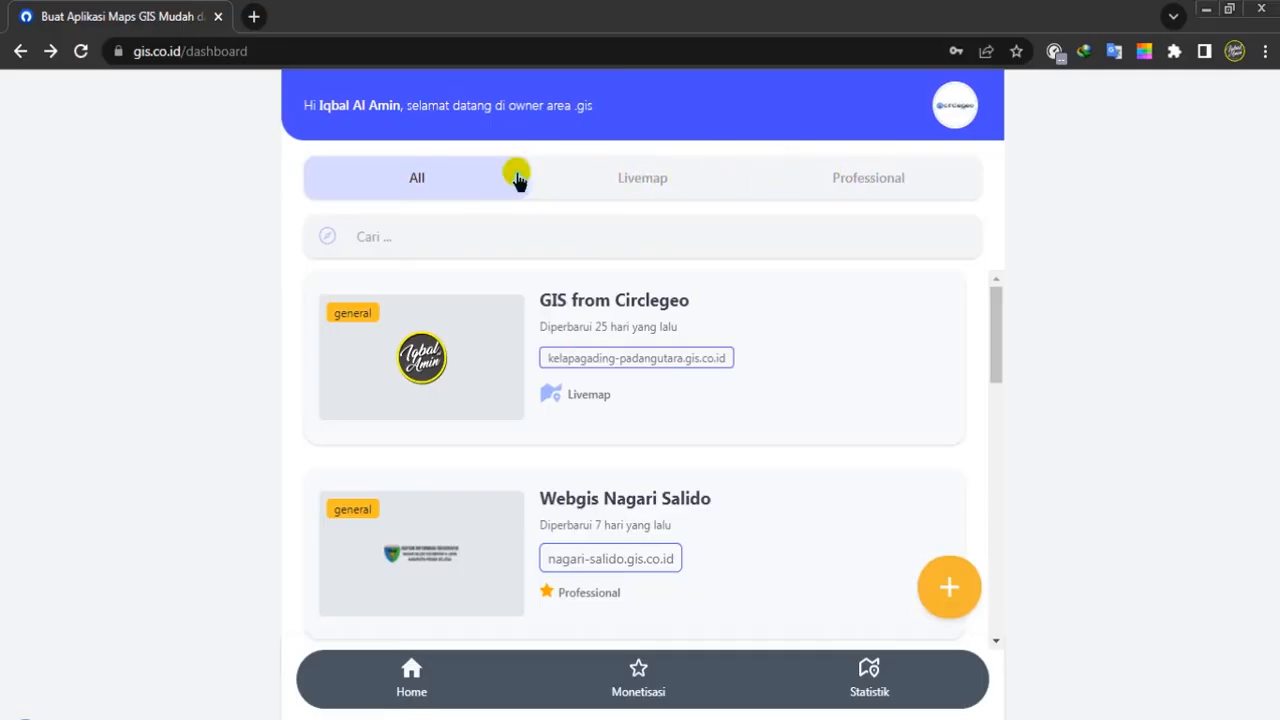
Filter the dashboard's application list by Livemap and by Professional, examining the applications of each type
{"action": "left_click", "coordinate": [656, 184]}
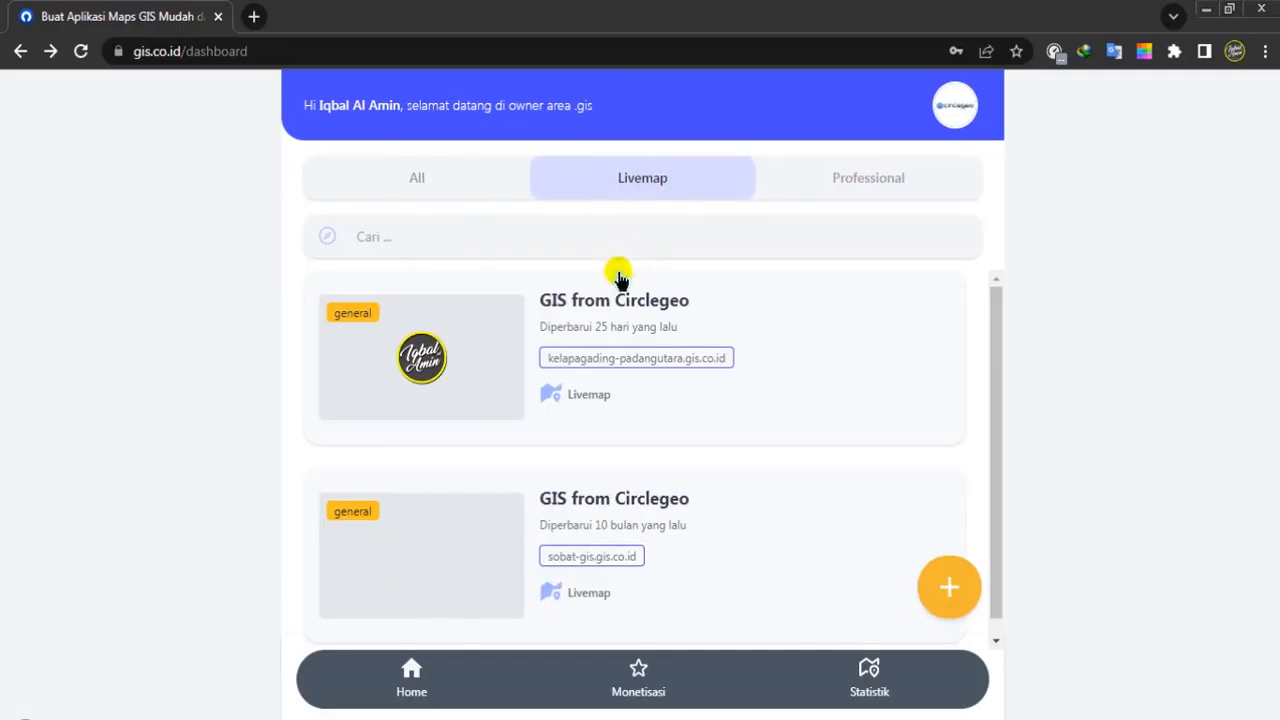
{"action": "scroll", "coordinate": [635, 376], "scroll_direction": "down", "scroll_amount": 1}
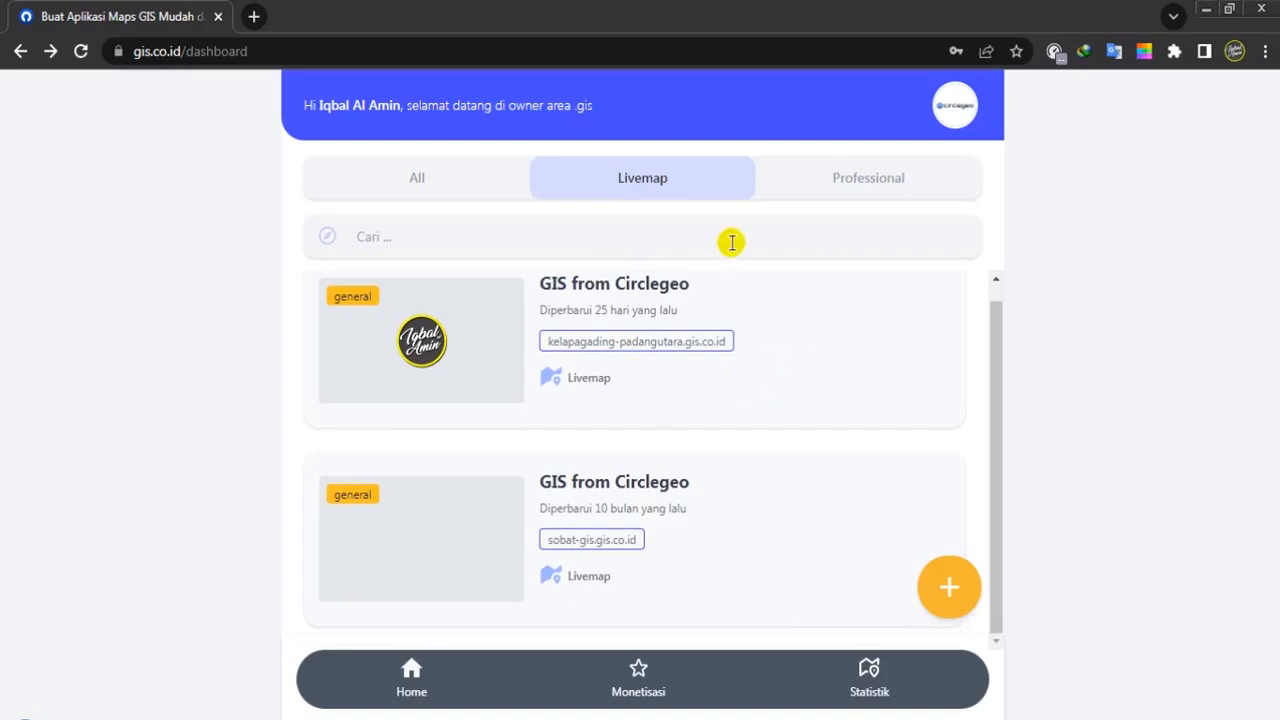
{"action": "left_click", "coordinate": [895, 190]}
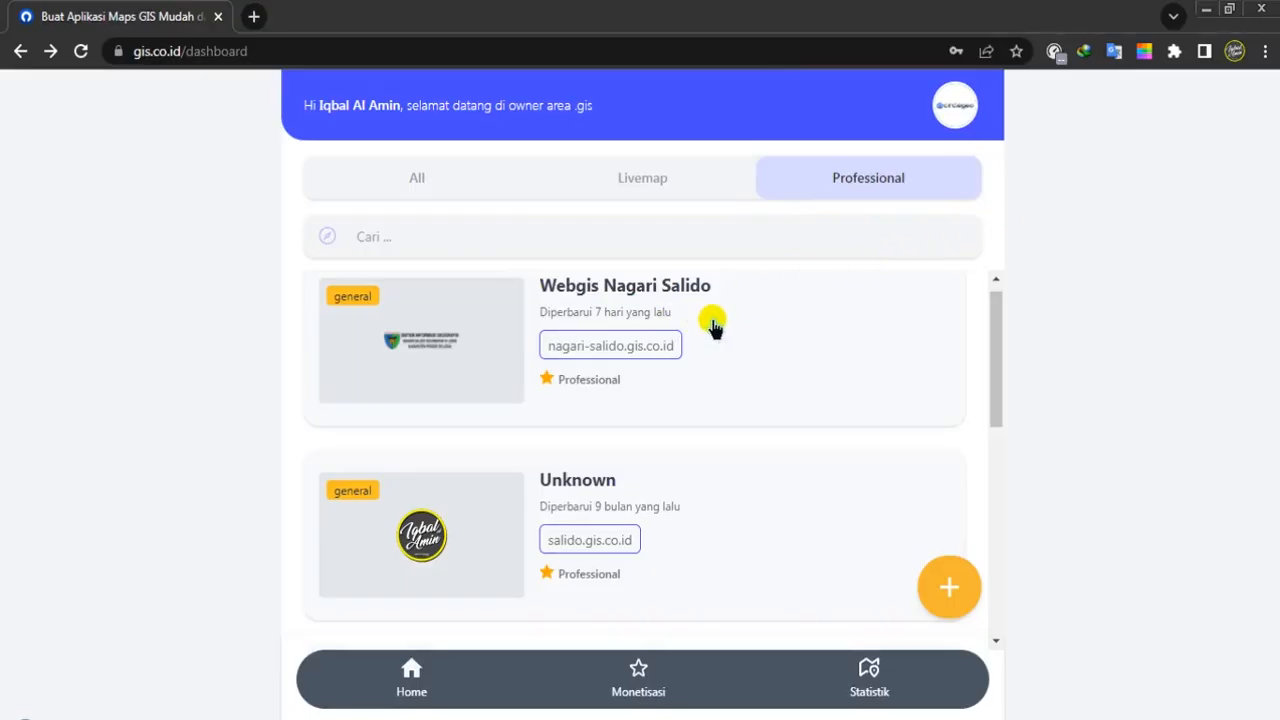
{"action": "scroll", "coordinate": [540, 434], "scroll_direction": "down", "scroll_amount": 1}
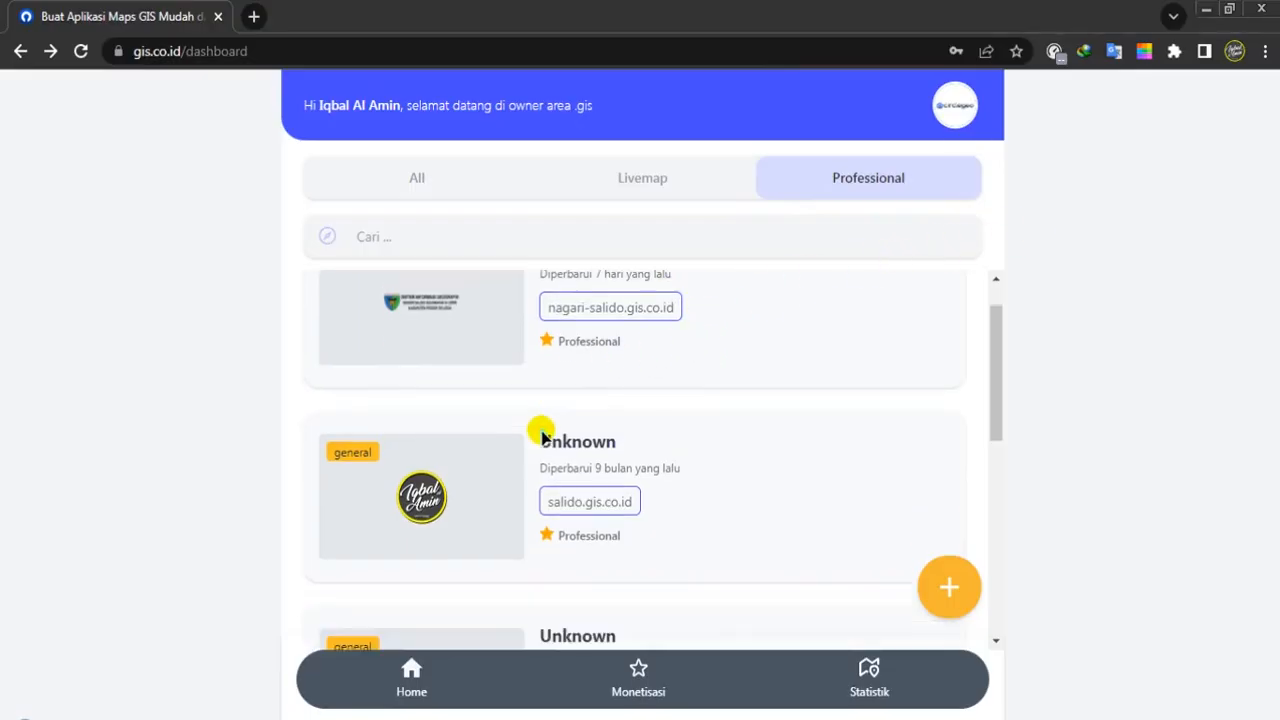
{"action": "scroll", "coordinate": [540, 434], "scroll_direction": "down", "scroll_amount": 1}
{"action": "scroll", "coordinate": [543, 437], "scroll_direction": "down", "scroll_amount": 1}
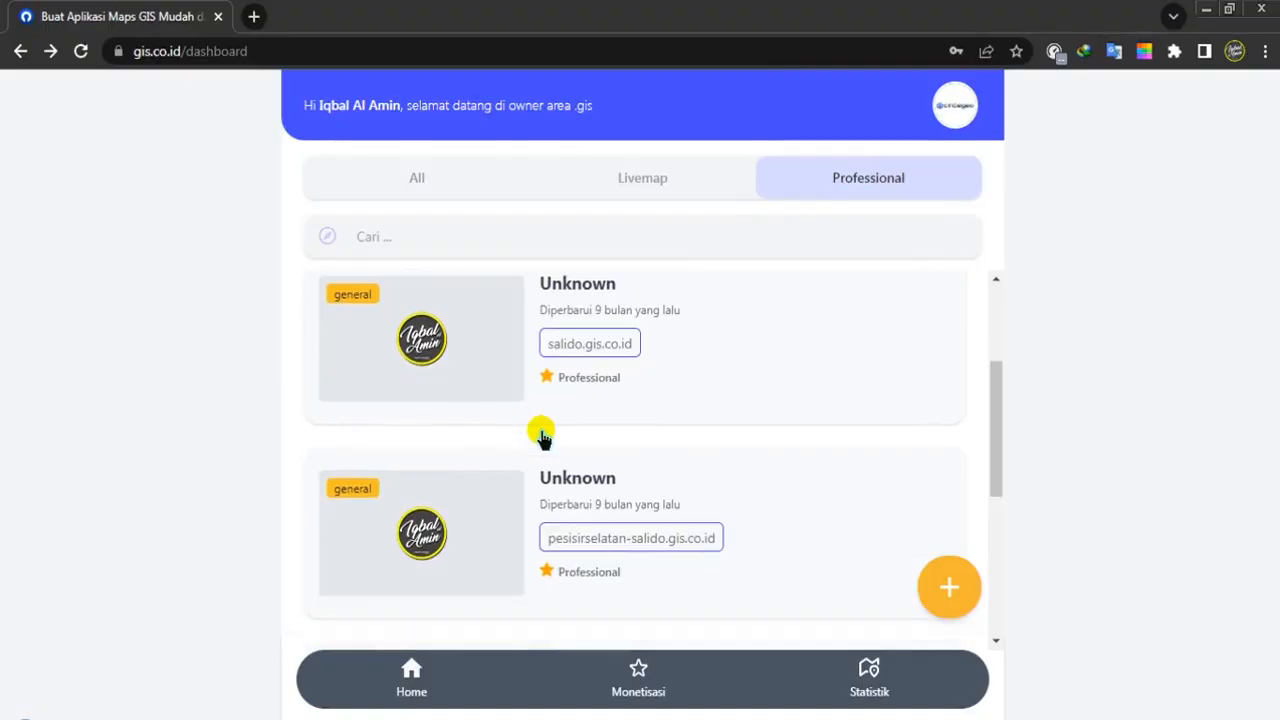
{"action": "scroll", "coordinate": [540, 437], "scroll_direction": "up", "scroll_amount": 2}
{"action": "scroll", "coordinate": [540, 440], "scroll_direction": "up", "scroll_amount": 1}
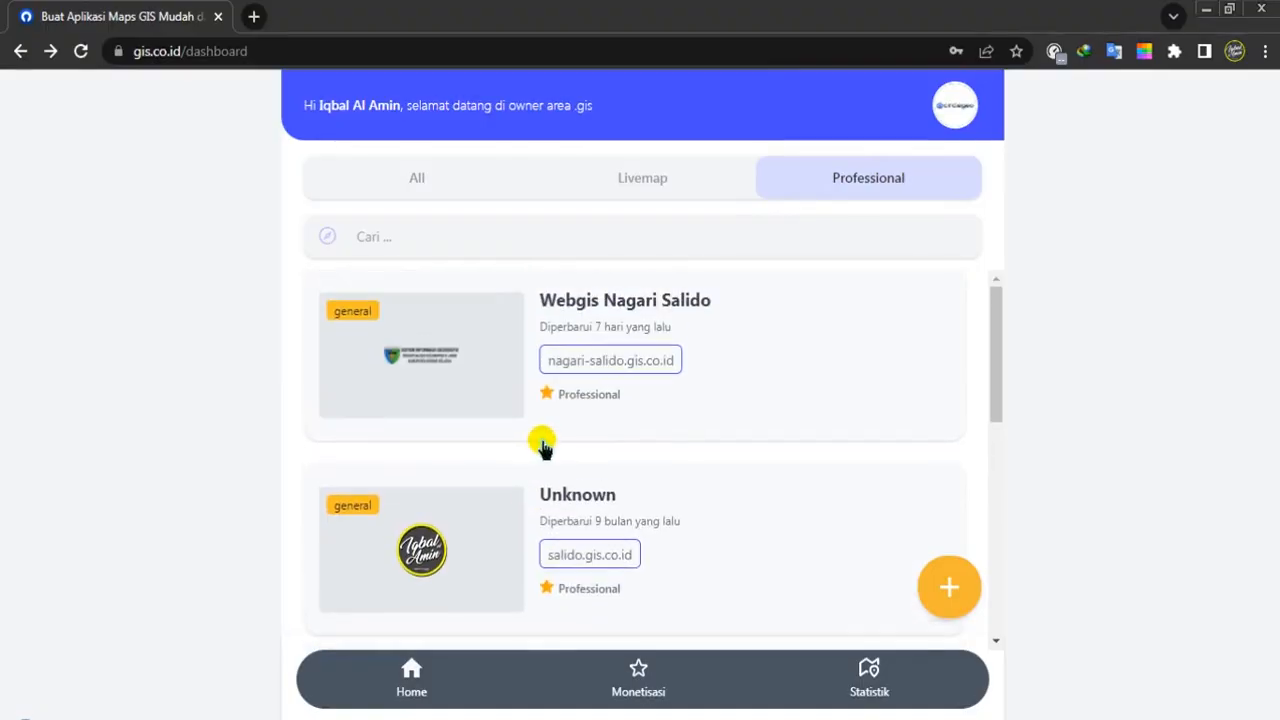
Show all application types again and look through the full application list
{"action": "left_click", "coordinate": [430, 177]}
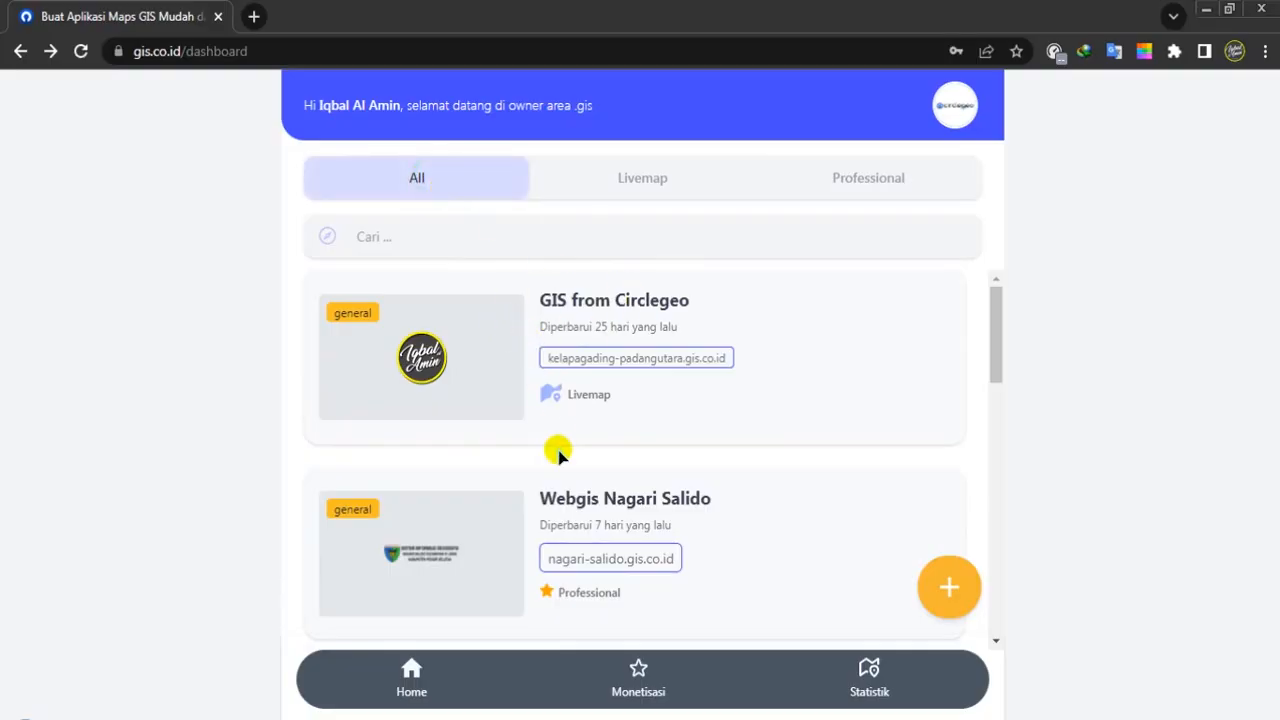
{"action": "scroll", "coordinate": [558, 455], "scroll_direction": "down", "scroll_amount": 2}
{"action": "scroll", "coordinate": [572, 523], "scroll_direction": "down", "scroll_amount": 2}
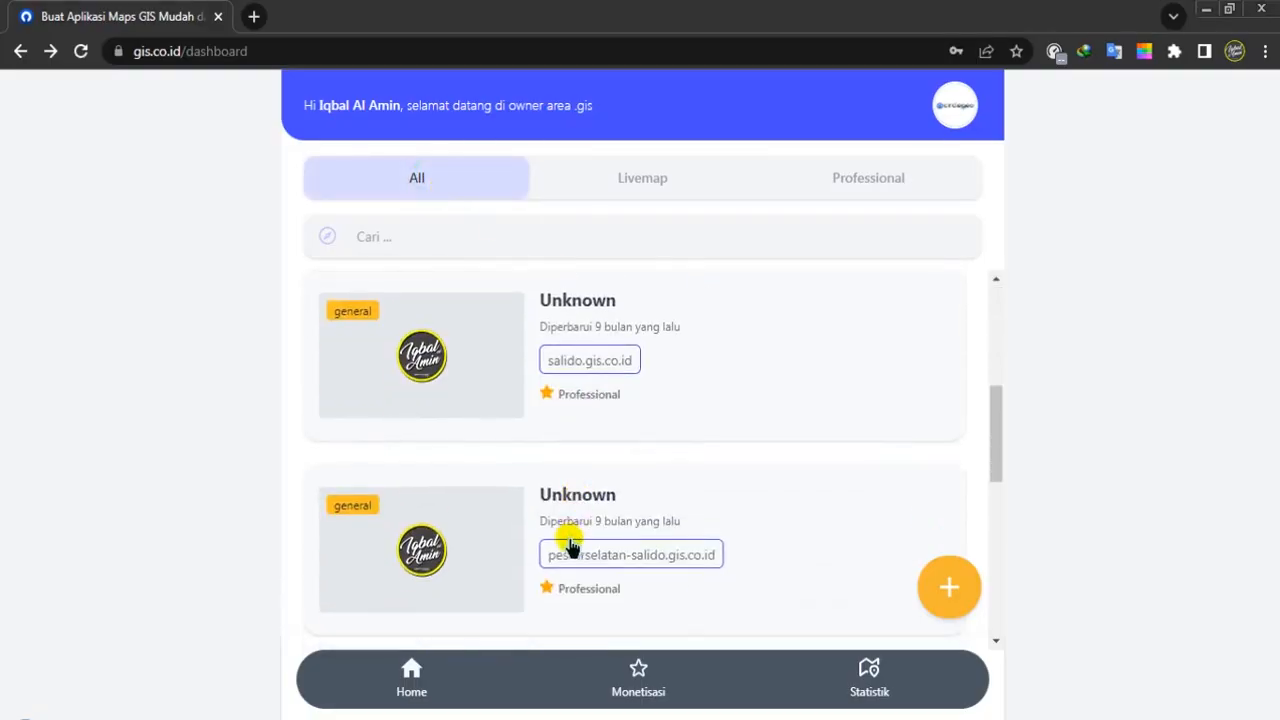
{"action": "scroll", "coordinate": [568, 543], "scroll_direction": "down", "scroll_amount": 1}
{"action": "scroll", "coordinate": [566, 545], "scroll_direction": "up", "scroll_amount": 5}
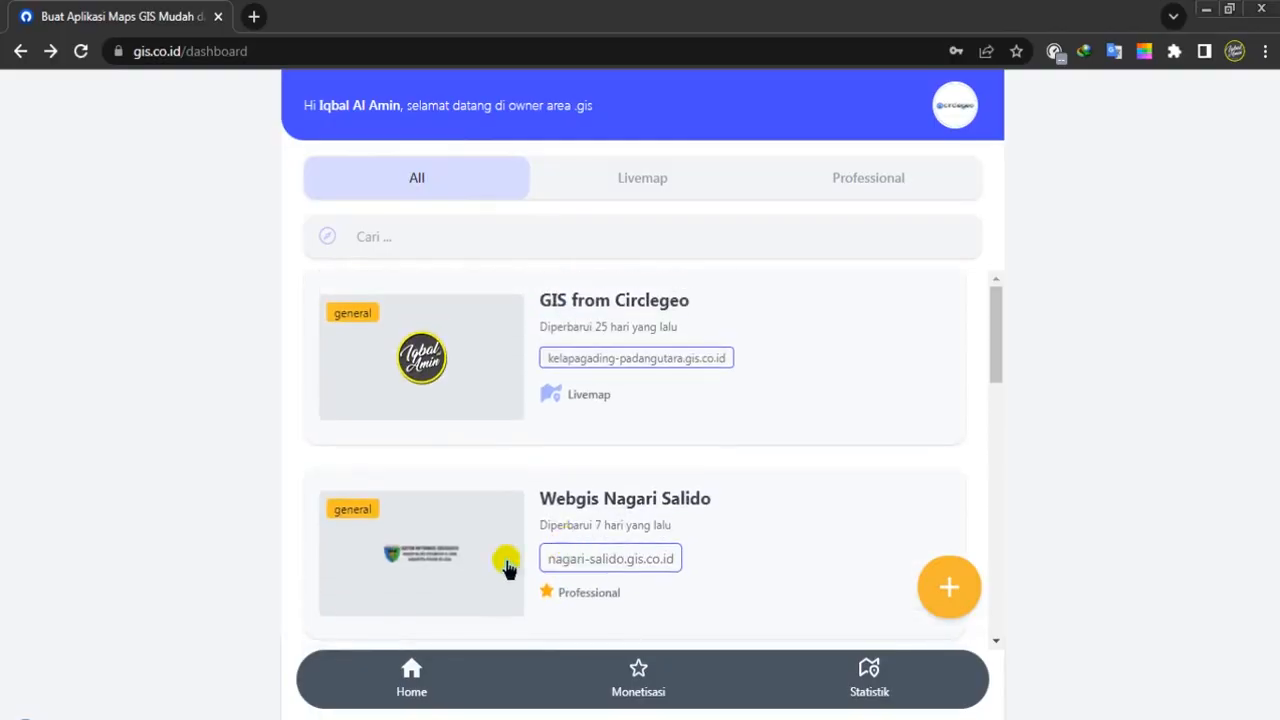
Open the Monetisasi page and examine its application choices and the active WhatsApp number field
{"action": "left_click", "coordinate": [640, 673]}
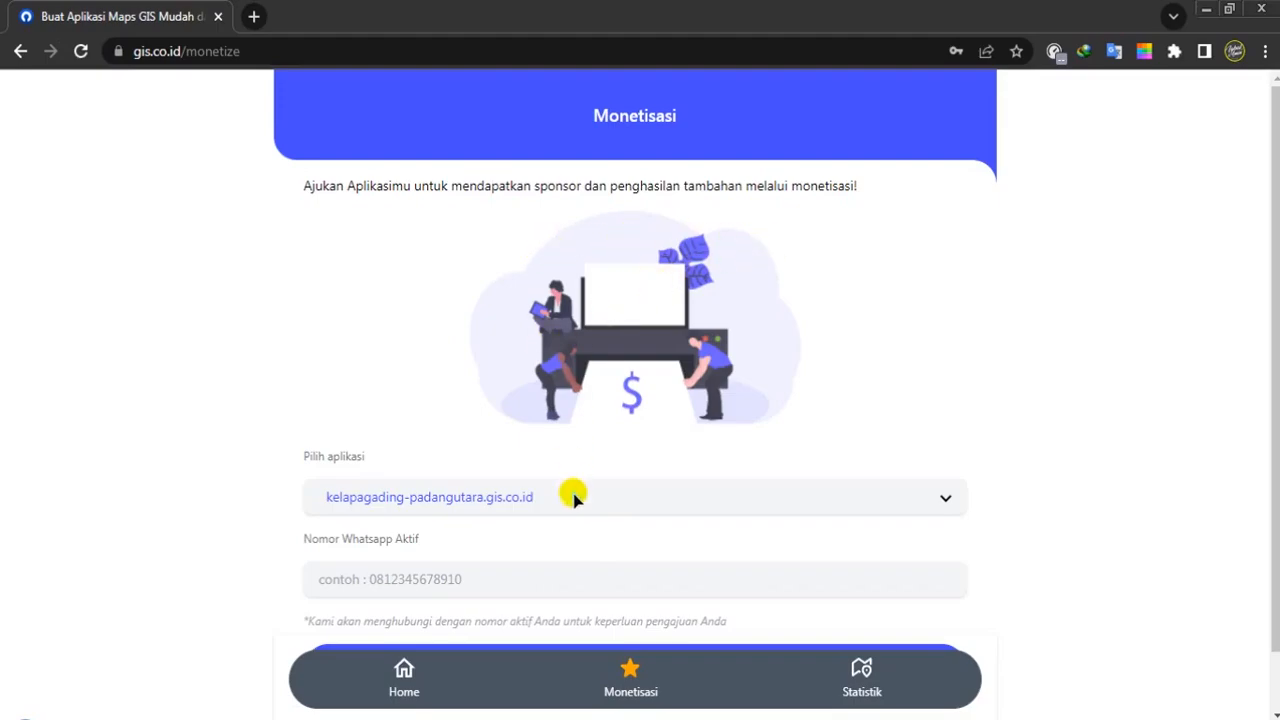
{"action": "scroll", "coordinate": [654, 465], "scroll_direction": "down", "scroll_amount": 1}
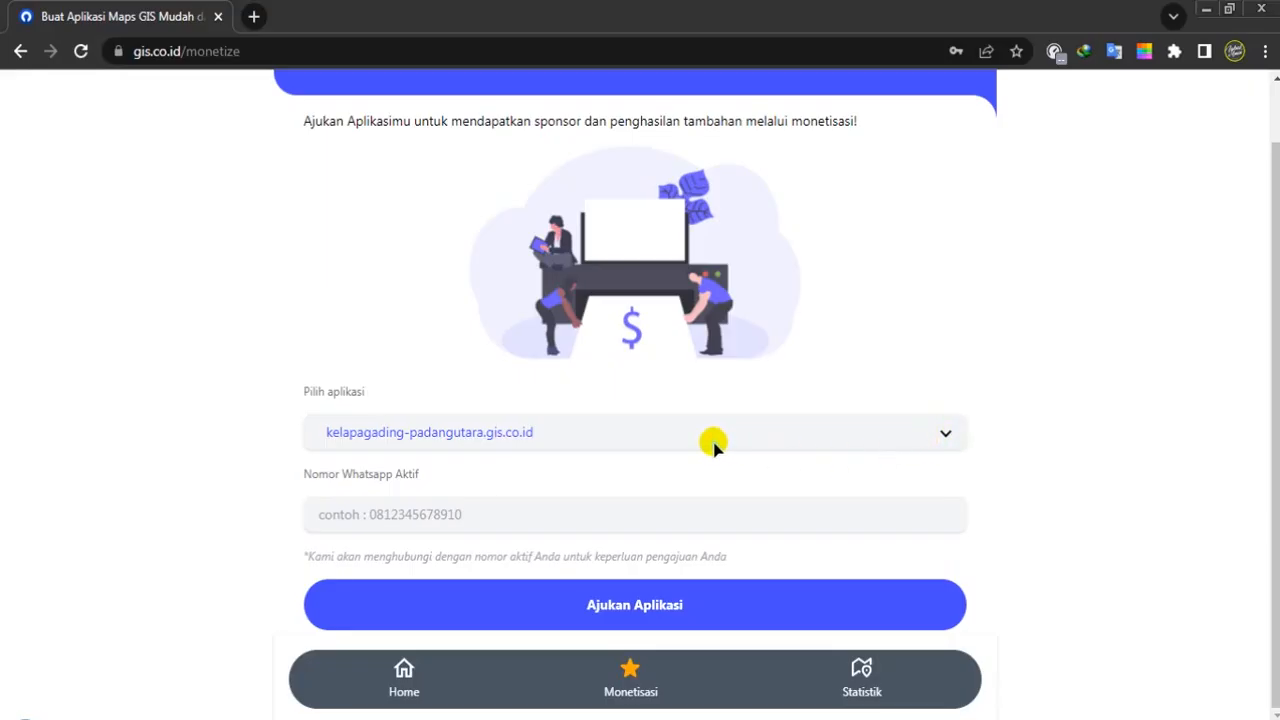
{"action": "left_click", "coordinate": [929, 433]}
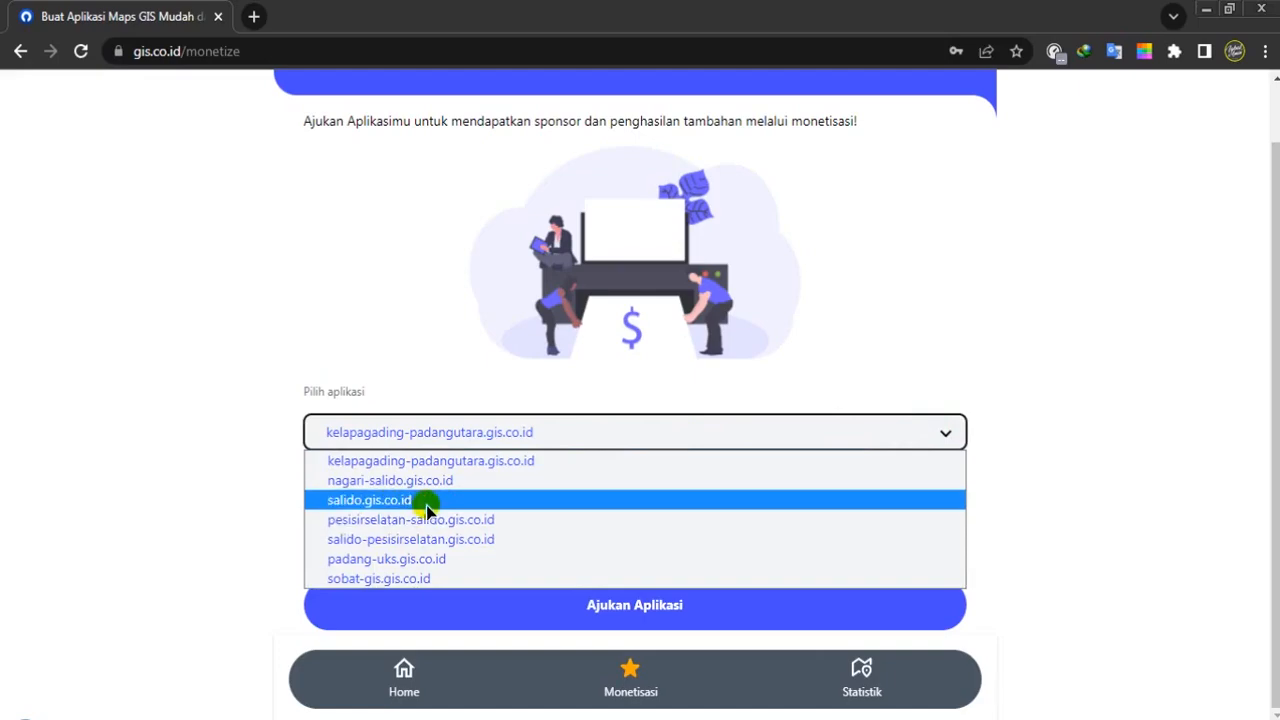
{"action": "left_click", "coordinate": [856, 456]}
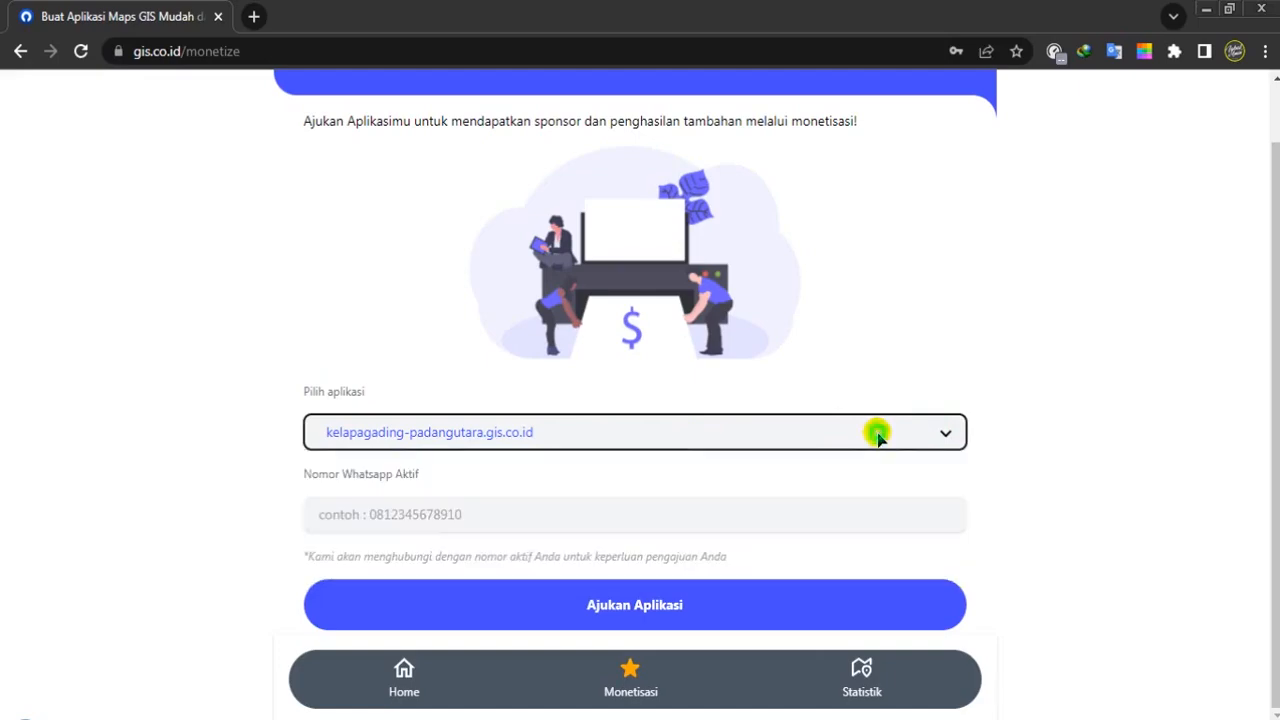
{"action": "left_click", "coordinate": [416, 520]}
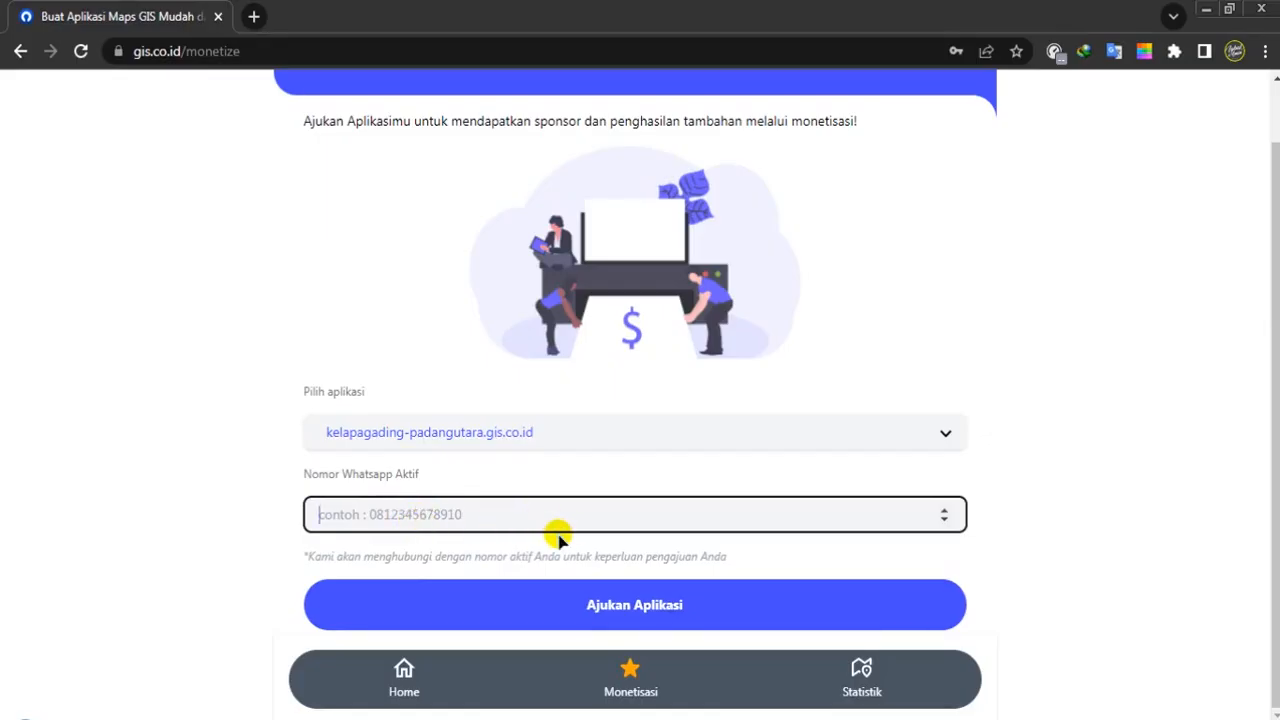
Open the Statistik page and view the 1 hari statistics for kelapagading-padangutara.gis.co.id
{"action": "scroll", "coordinate": [563, 517], "scroll_direction": "up", "scroll_amount": 1}
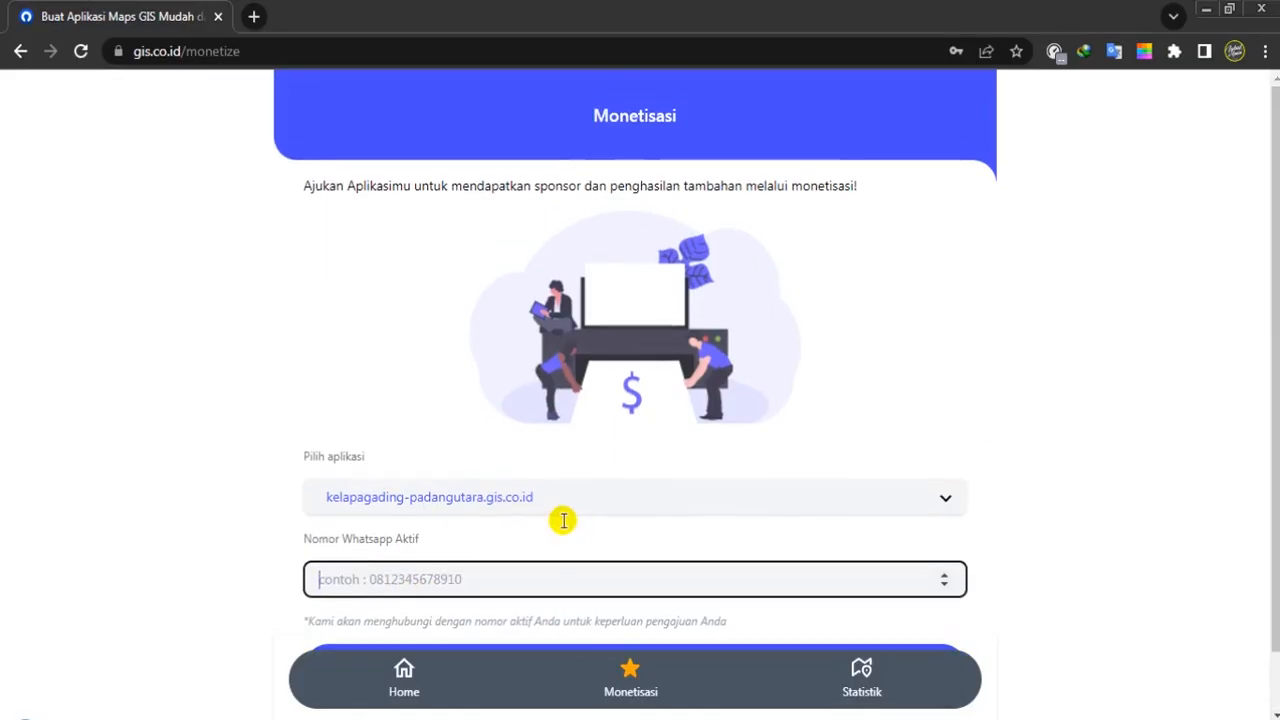
{"action": "scroll", "coordinate": [620, 580], "scroll_direction": "down", "scroll_amount": 1}
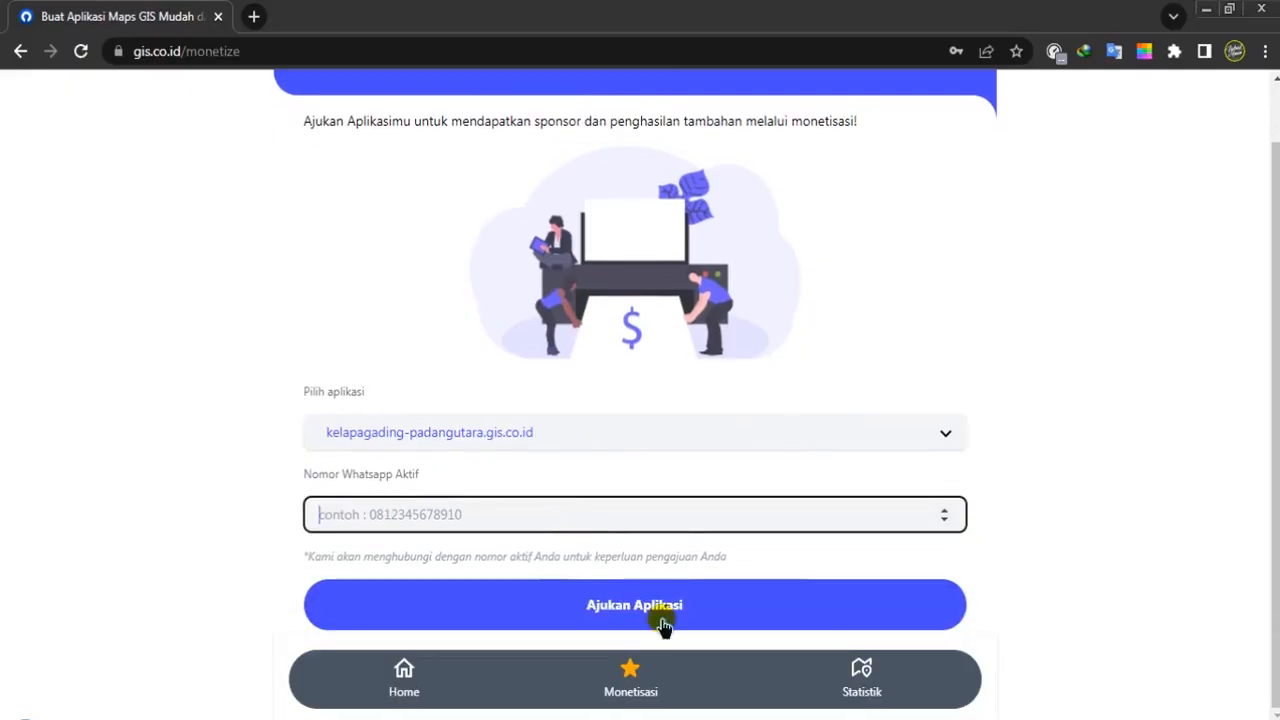
{"action": "left_click", "coordinate": [858, 688]}
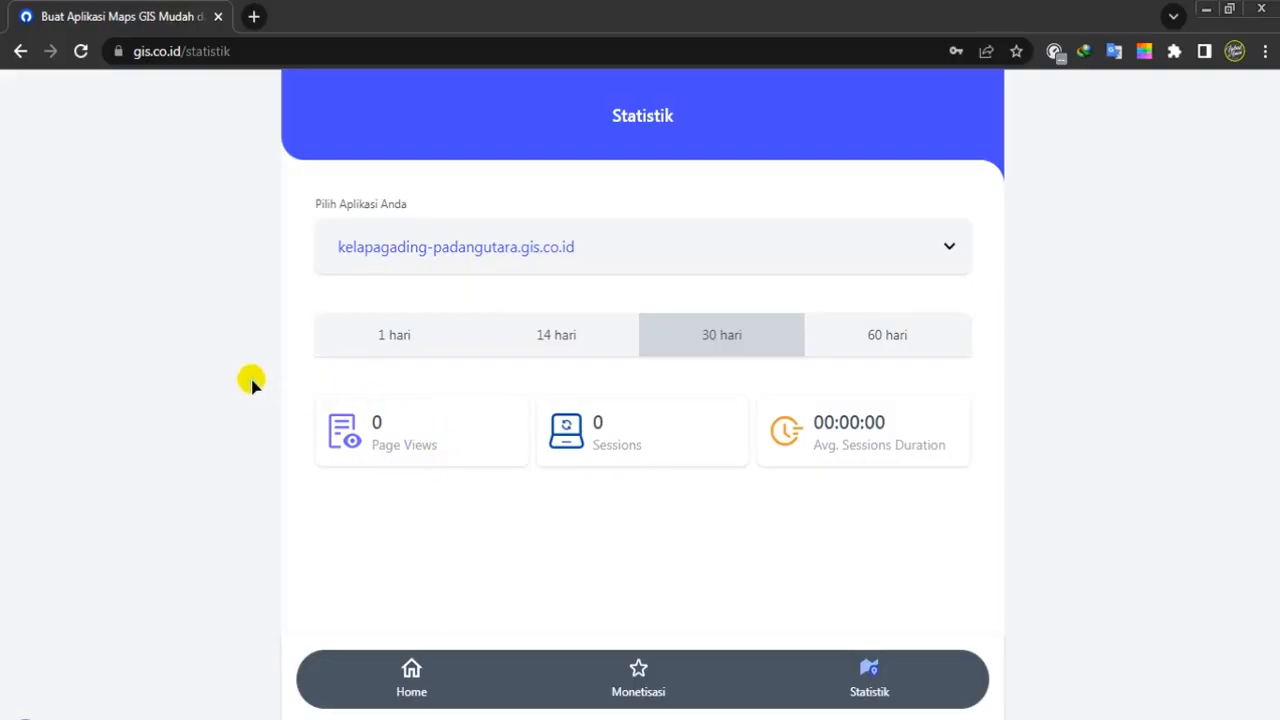
{"action": "left_click", "coordinate": [371, 343]}
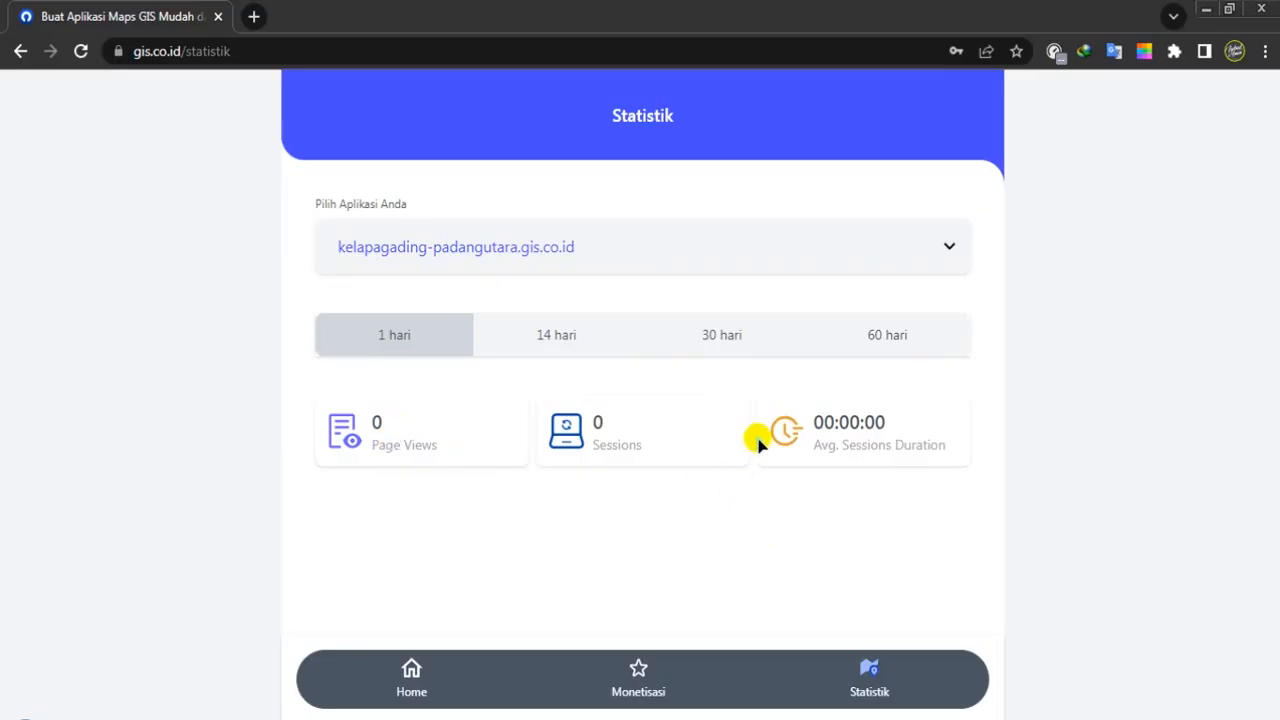
{"action": "left_click", "coordinate": [512, 252]}
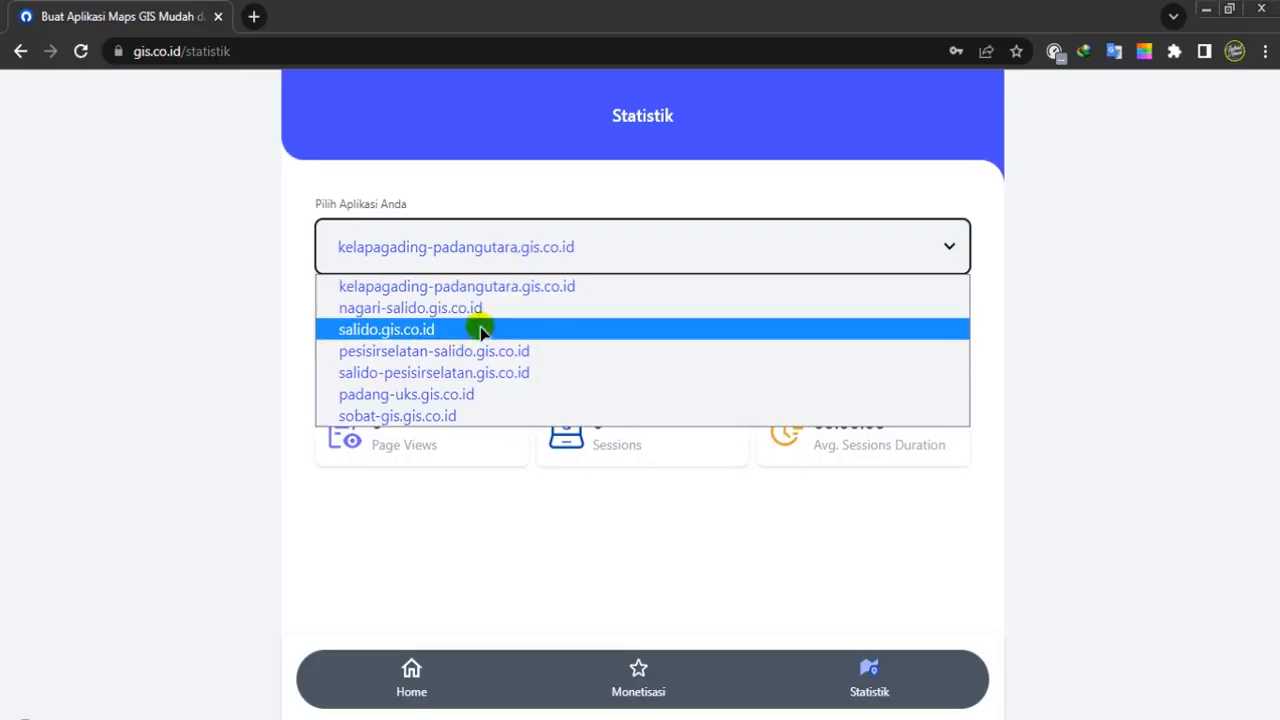
{"action": "left_click", "coordinate": [466, 298]}
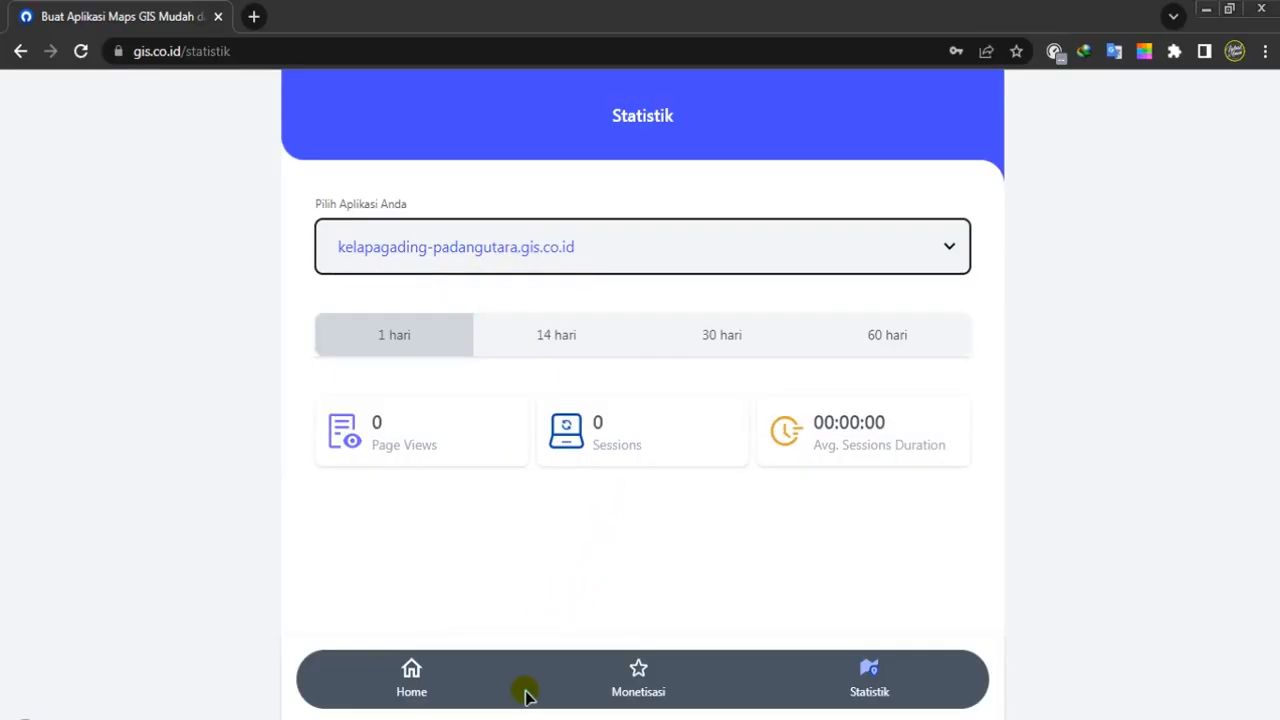
Return to the dashboard, filter the applications by Professional, and examine the listed applications
{"action": "left_click", "coordinate": [416, 689]}
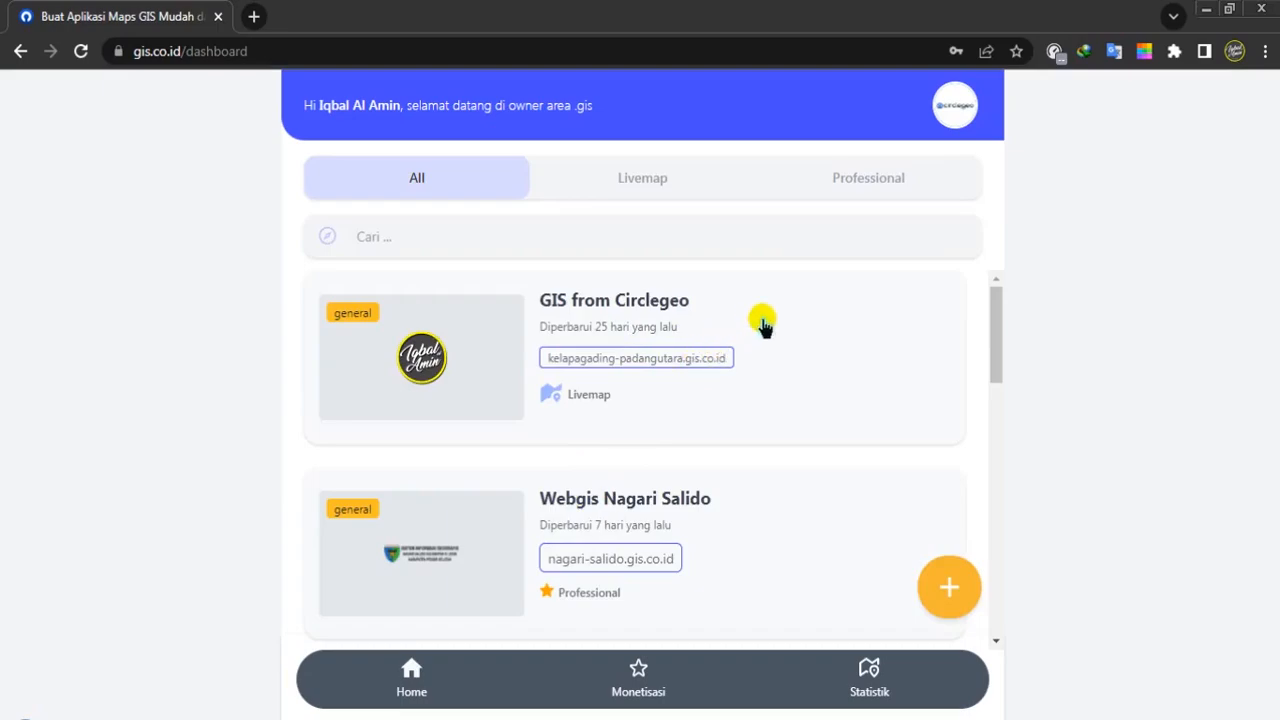
{"action": "left_click", "coordinate": [876, 185]}
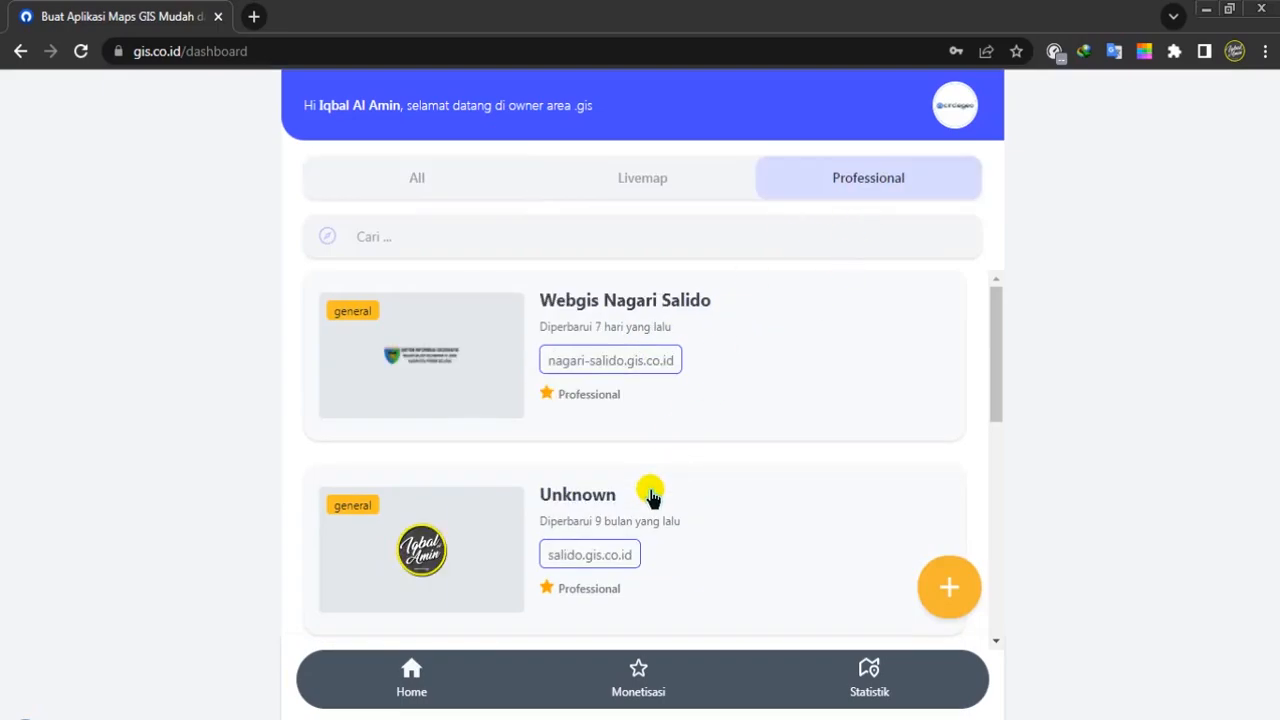
{"action": "scroll", "coordinate": [648, 495], "scroll_direction": "down", "scroll_amount": 2}
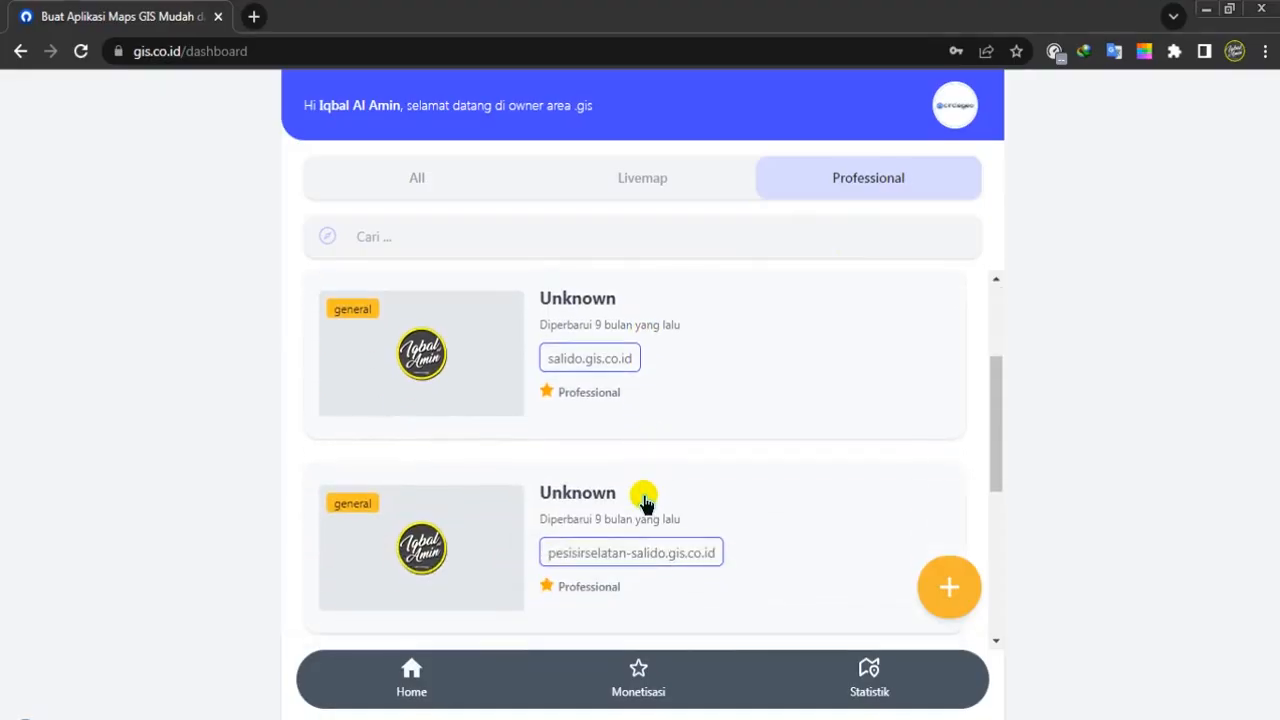
{"action": "scroll", "coordinate": [645, 503], "scroll_direction": "up", "scroll_amount": 1}
{"action": "scroll", "coordinate": [645, 503], "scroll_direction": "up", "scroll_amount": 1}
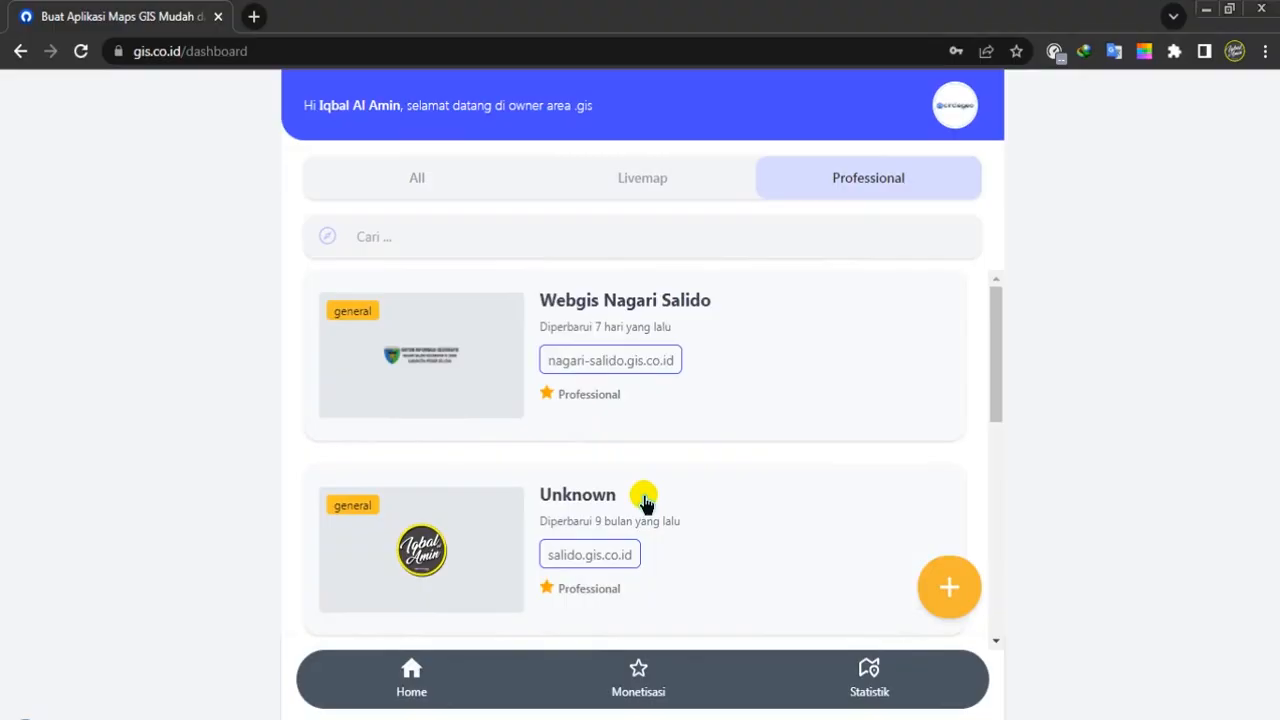
{"action": "scroll", "coordinate": [498, 498], "scroll_direction": "down", "scroll_amount": 1}
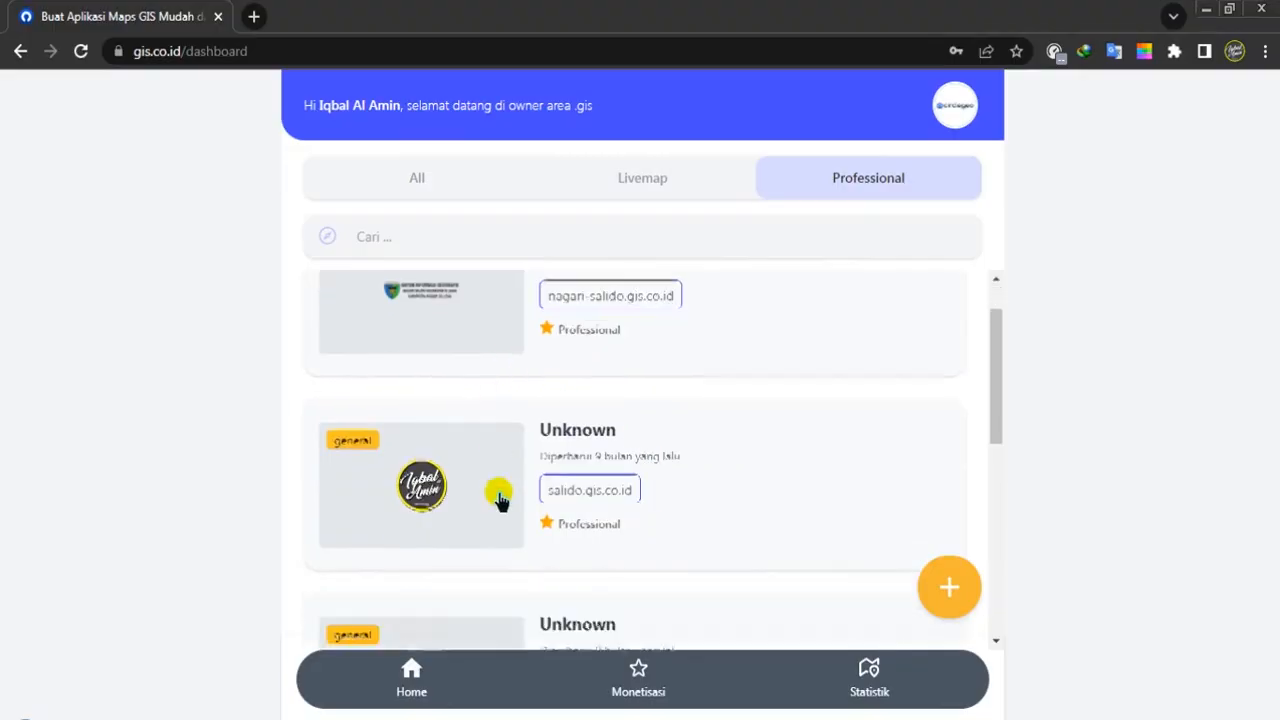
{"action": "scroll", "coordinate": [498, 498], "scroll_direction": "down", "scroll_amount": 5}
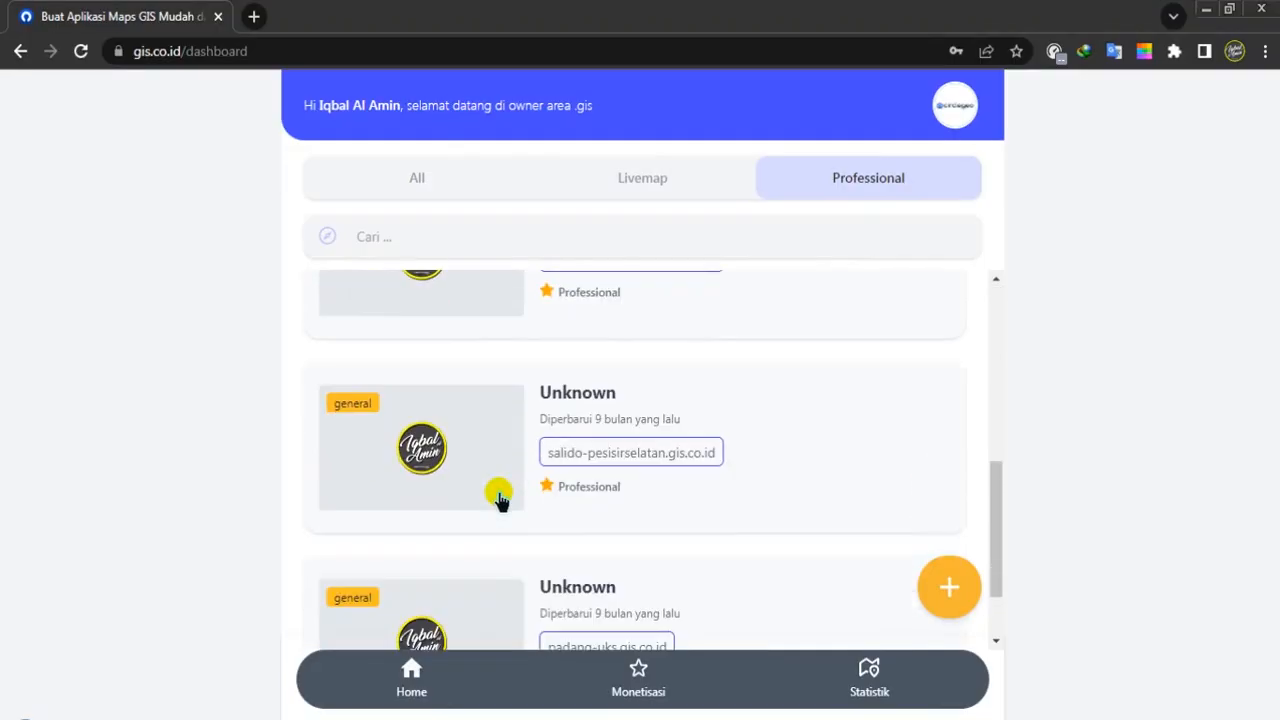
{"action": "scroll", "coordinate": [498, 498], "scroll_direction": "down", "scroll_amount": 1}
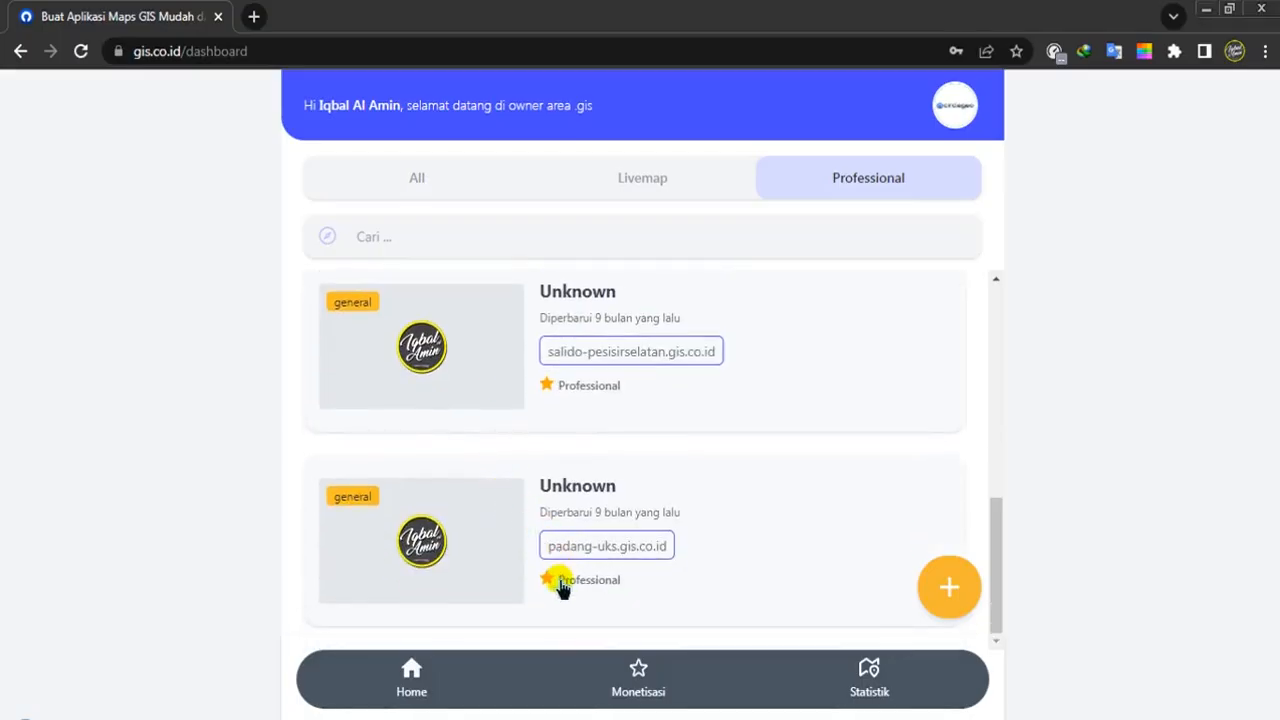
{"action": "scroll", "coordinate": [558, 476], "scroll_direction": "up", "scroll_amount": 2}
{"action": "scroll", "coordinate": [557, 473], "scroll_direction": "up", "scroll_amount": 2}
{"action": "scroll", "coordinate": [557, 473], "scroll_direction": "down", "scroll_amount": 3}
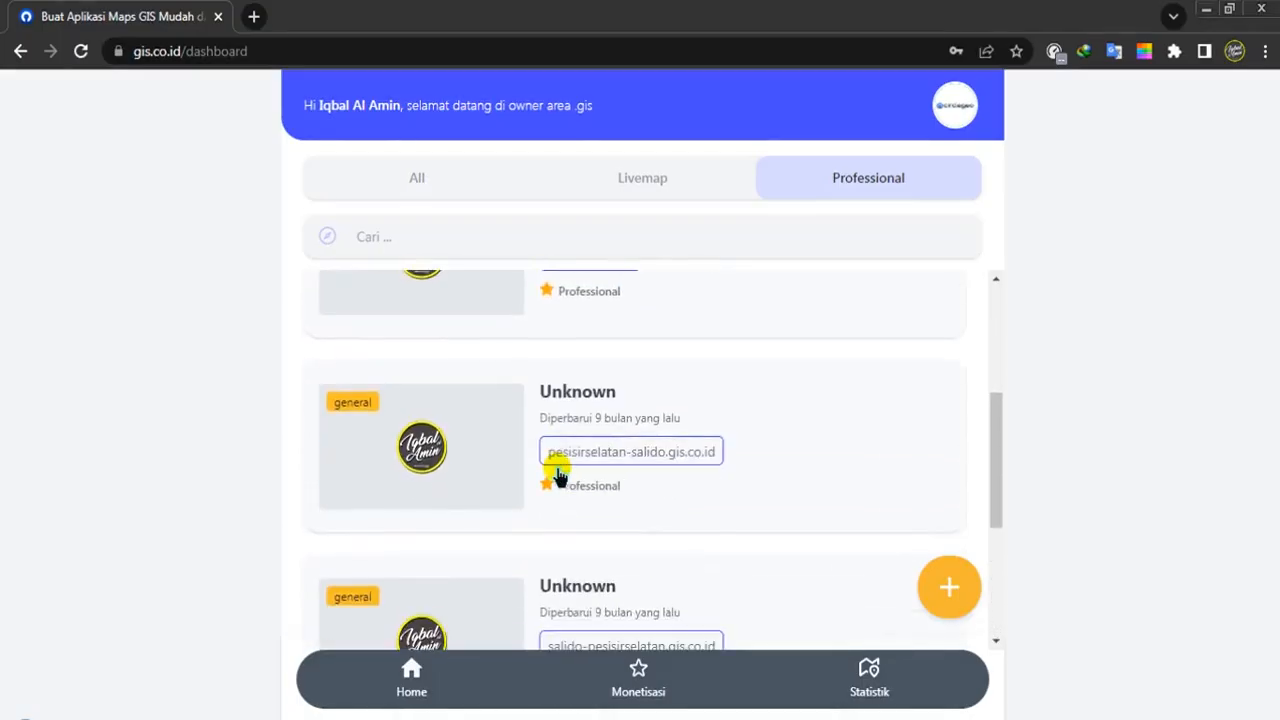
{"action": "scroll", "coordinate": [557, 473], "scroll_direction": "up", "scroll_amount": 2}
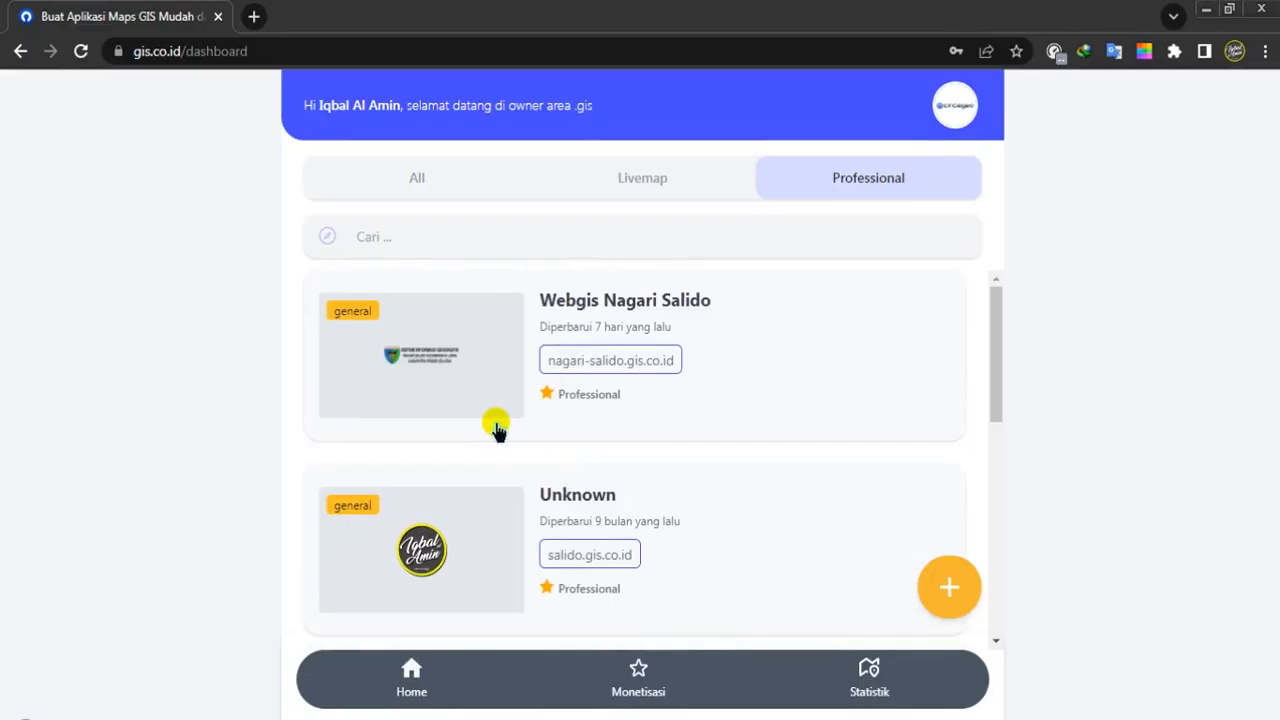
{"action": "scroll", "coordinate": [500, 463], "scroll_direction": "down", "scroll_amount": 2}
{"action": "scroll", "coordinate": [500, 466], "scroll_direction": "up", "scroll_amount": 2}
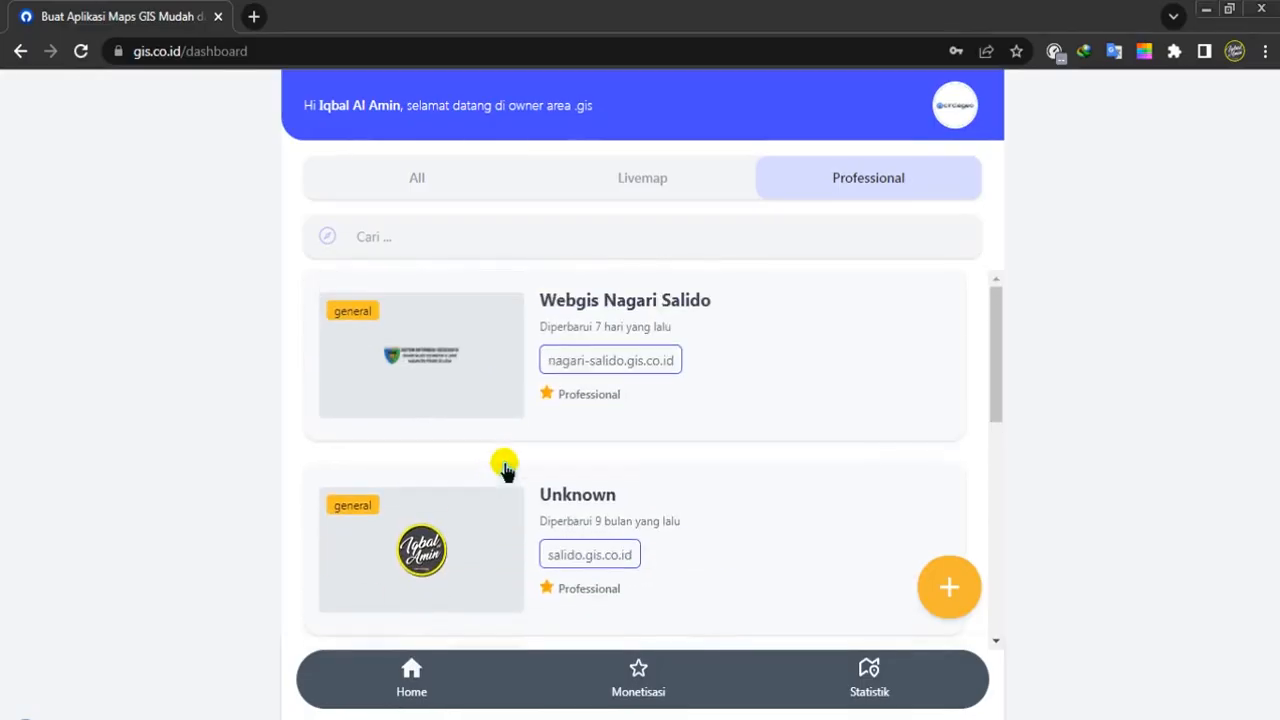
Open the Webgis Nagari Salido application's management page and go through its guided tour, including opening the application and professional mode
{"action": "left_click", "coordinate": [453, 362]}
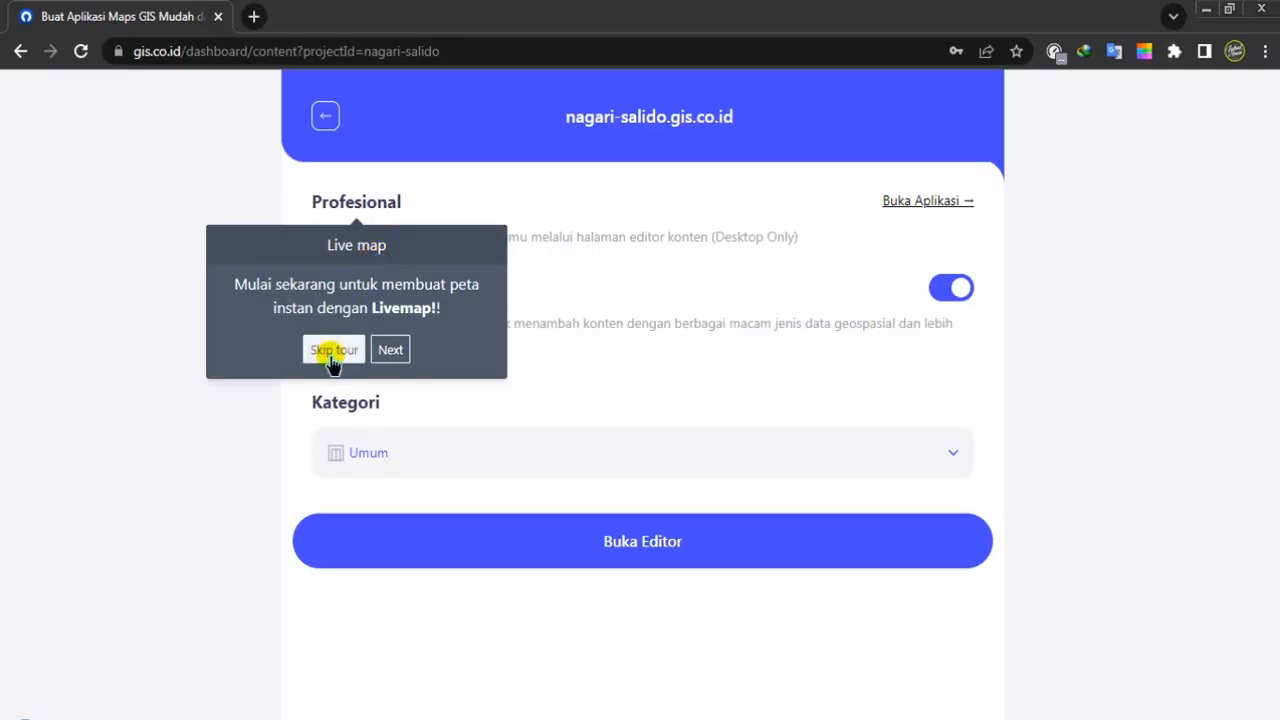
{"action": "left_click", "coordinate": [390, 352]}
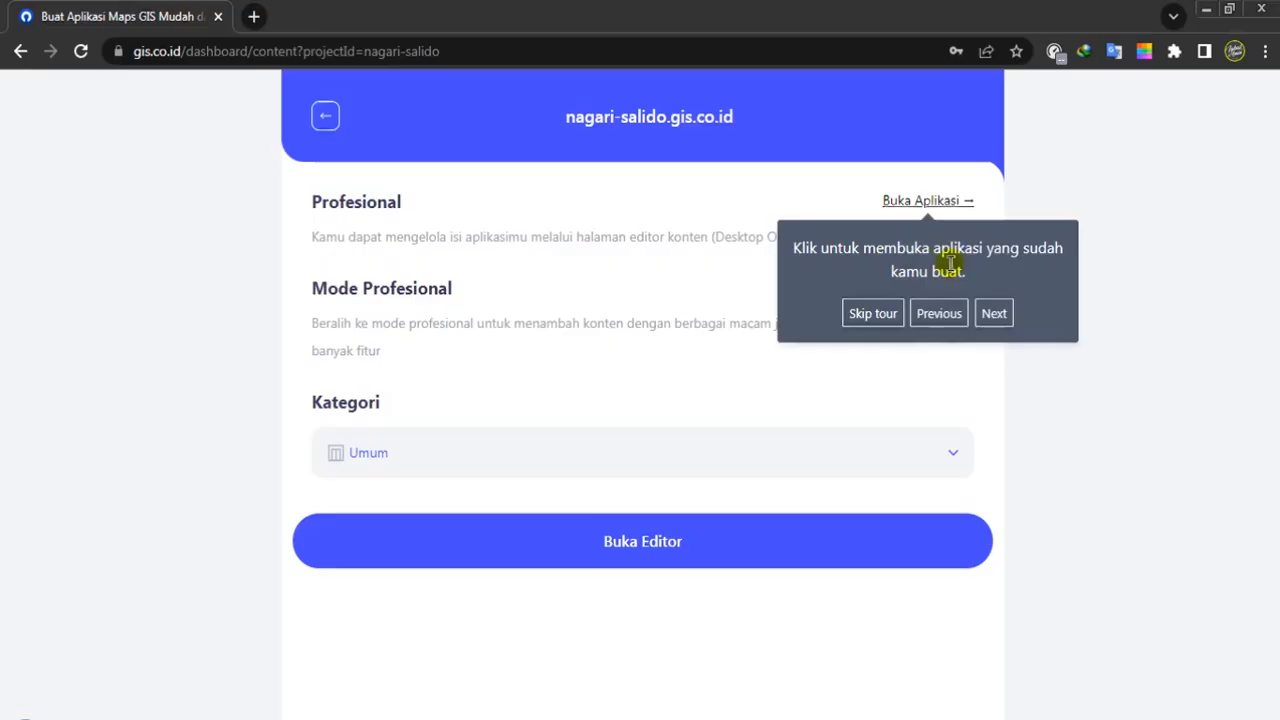
{"action": "left_click", "coordinate": [993, 318]}
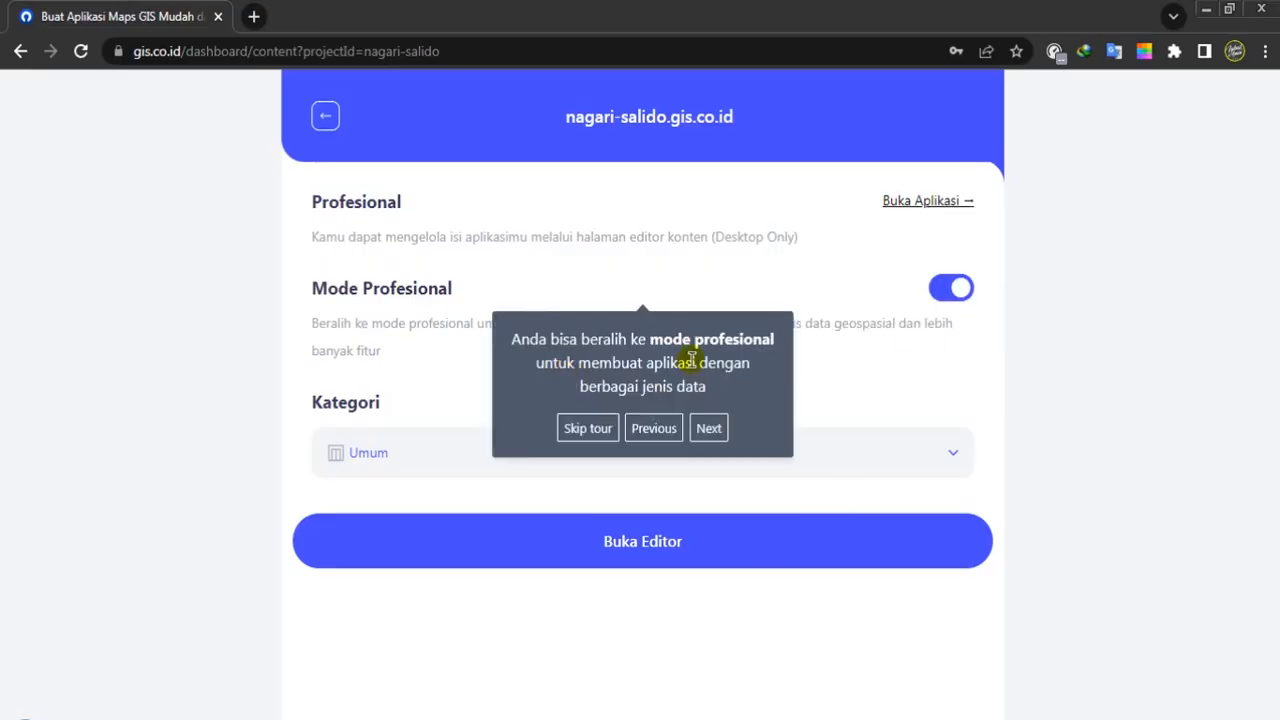
{"action": "left_click", "coordinate": [707, 430]}
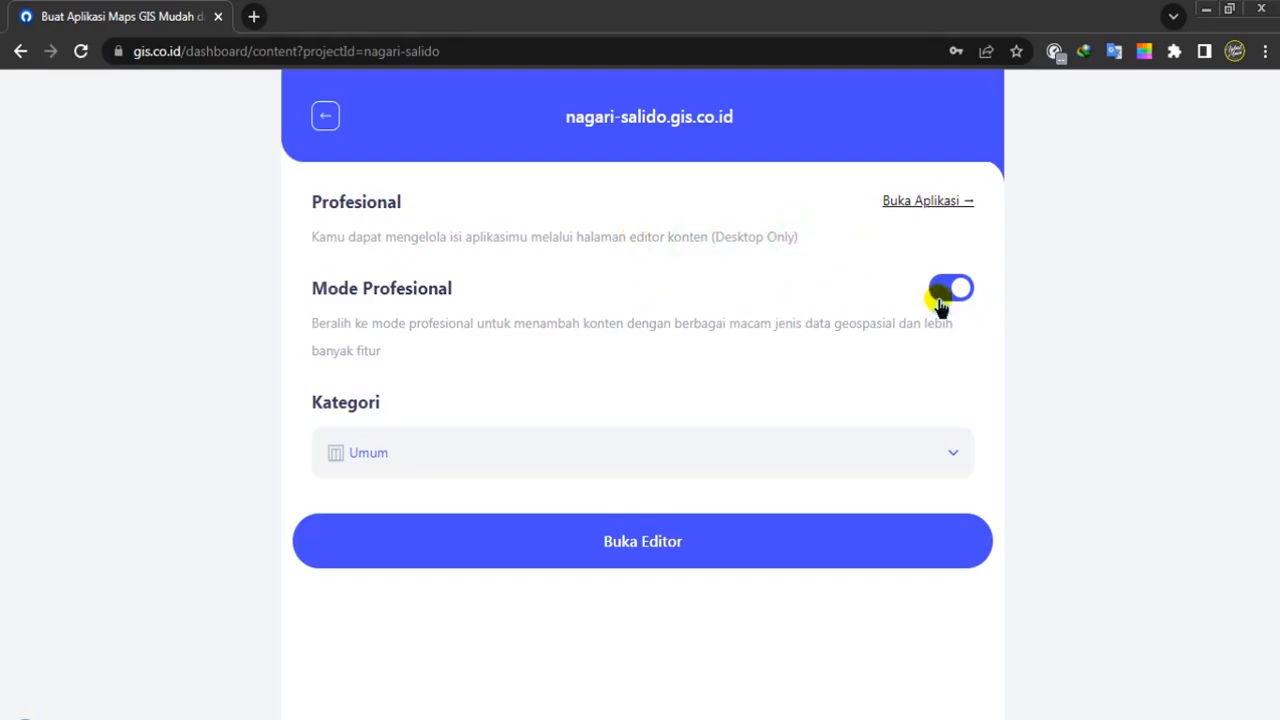
Examine the Kategori choices for nagari-salido.gis.co.id and select Umum
{"action": "left_click", "coordinate": [420, 451]}
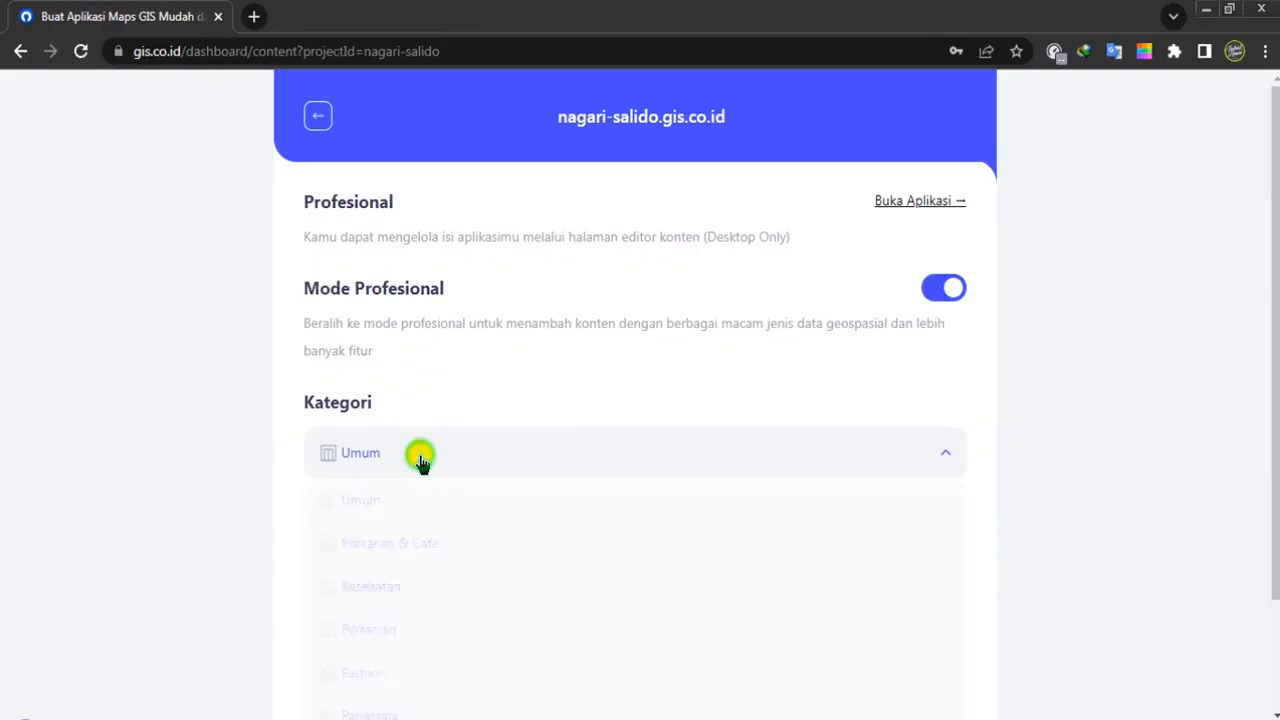
{"action": "scroll", "coordinate": [393, 499], "scroll_direction": "down", "scroll_amount": 1}
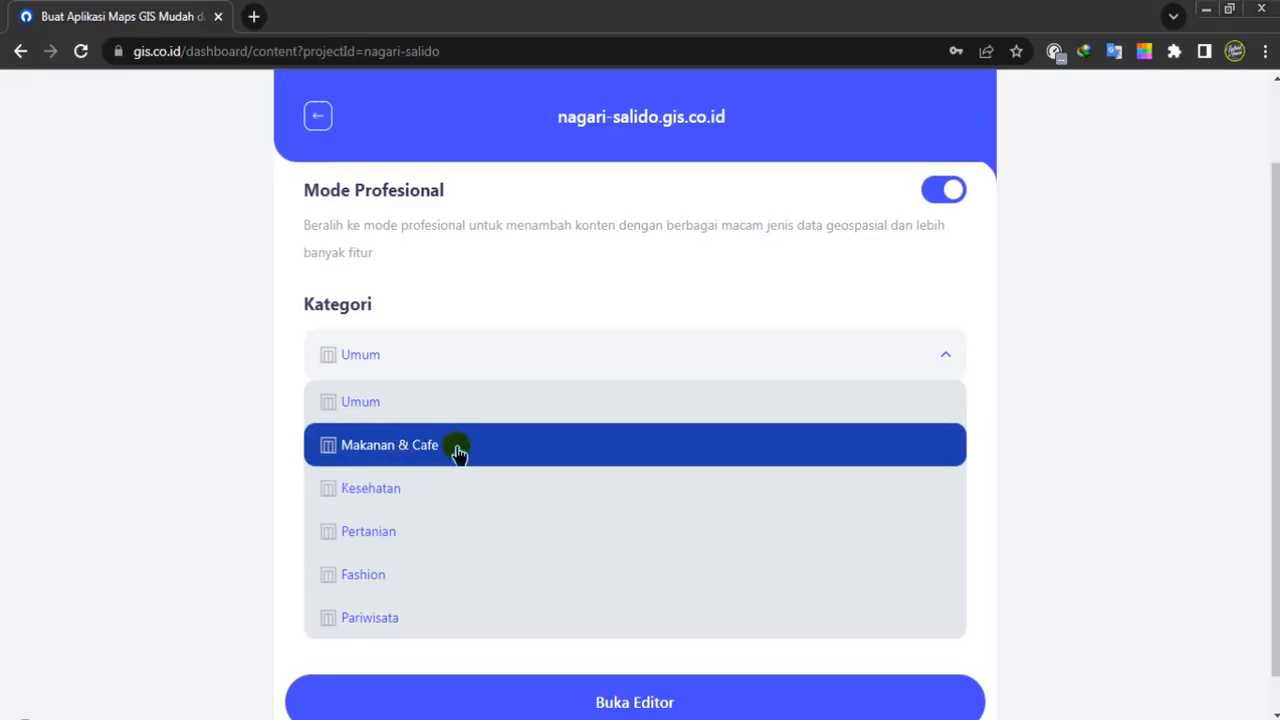
{"action": "left_click", "coordinate": [398, 404]}
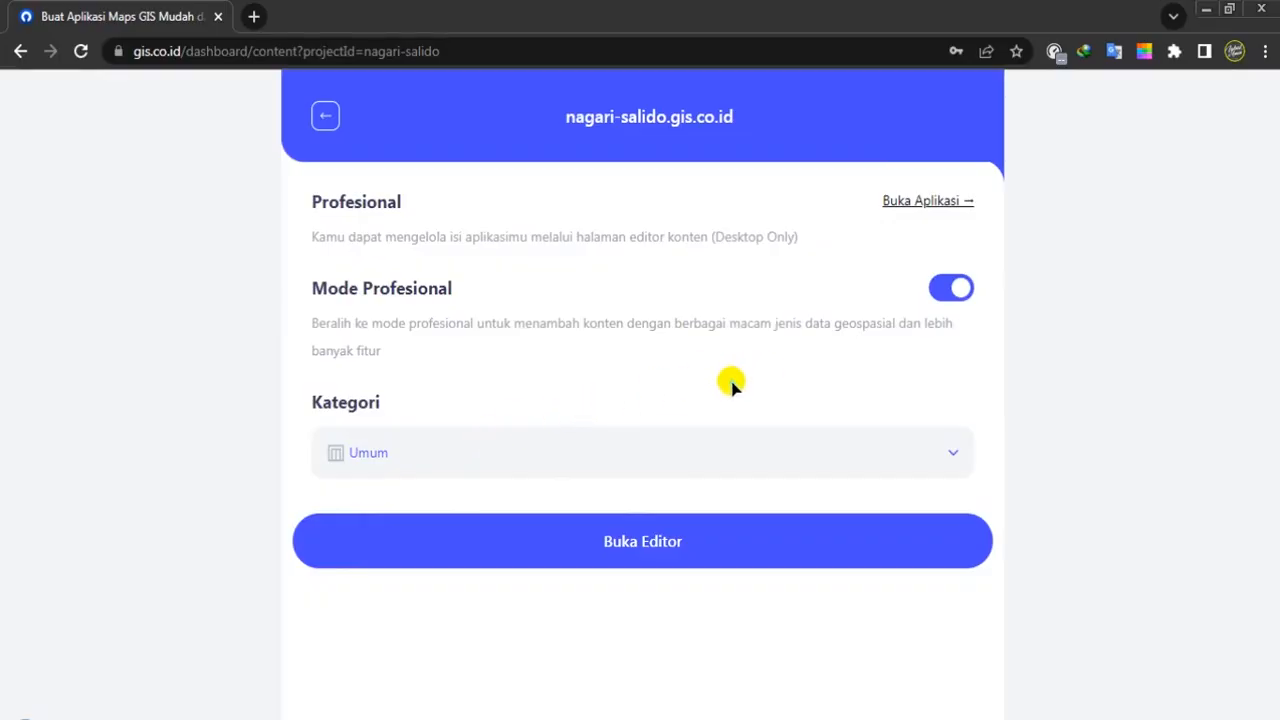
Open the nagari-salido.gis.co.id application, inspect its map of Nagari Salido, and close it again
{"action": "left_click", "coordinate": [905, 205]}
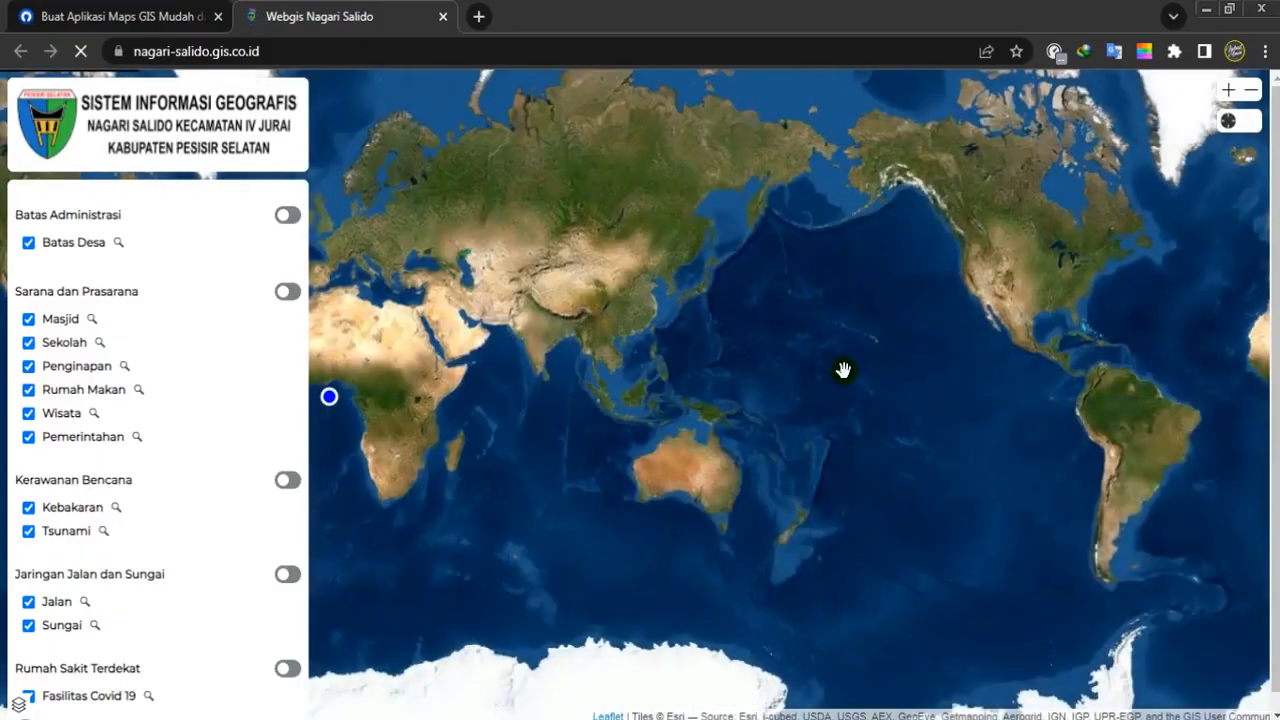
{"action": "left_click_drag", "start_coordinate": [800, 380], "coordinate": [806, 345]}
{"action": "left_click_drag", "start_coordinate": [806, 345], "coordinate": [818, 345]}
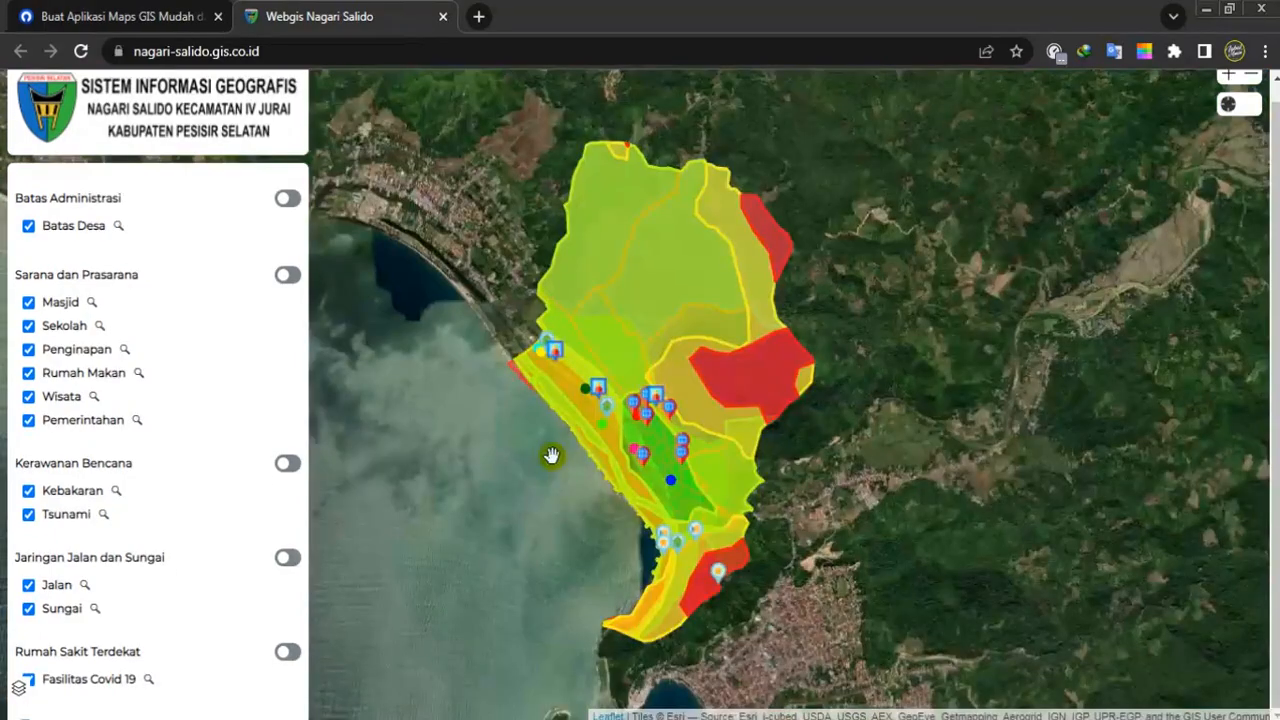
{"action": "left_click_drag", "start_coordinate": [551, 455], "coordinate": [574, 455]}
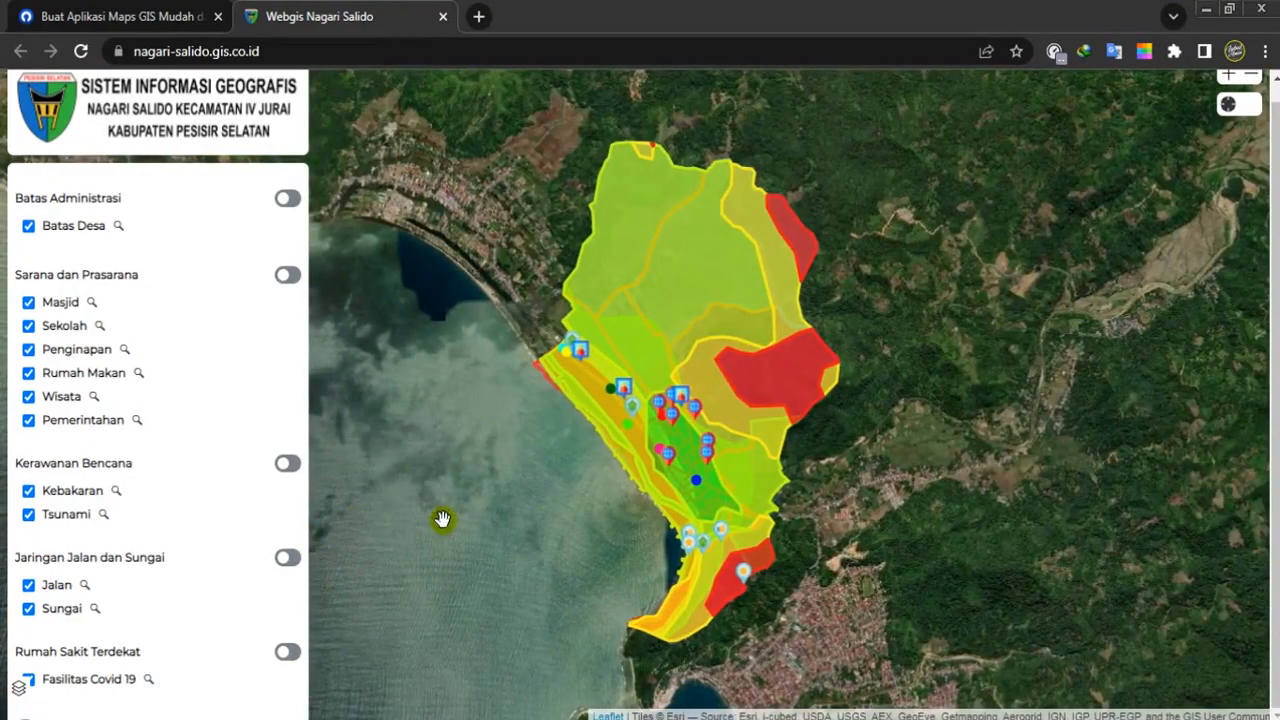
{"action": "left_click", "coordinate": [443, 17]}
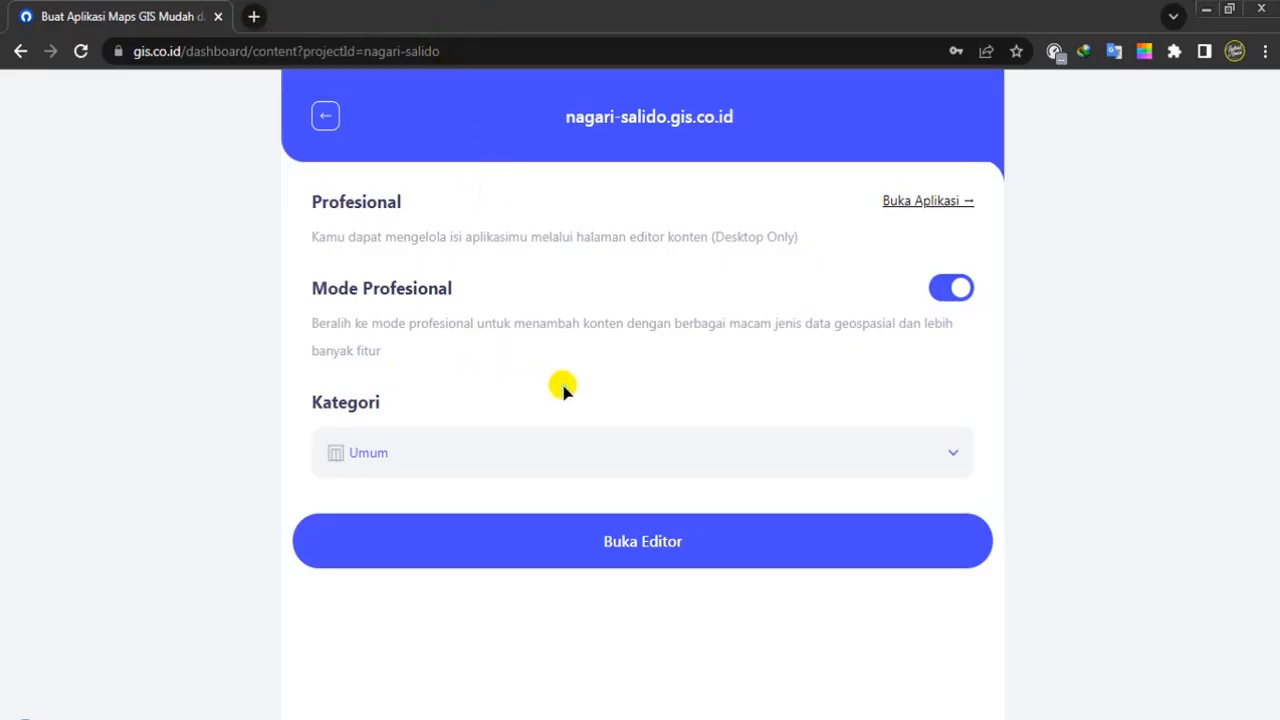
Open the application's editor and log in with the prefilled account credentials
{"action": "left_click", "coordinate": [603, 545]}
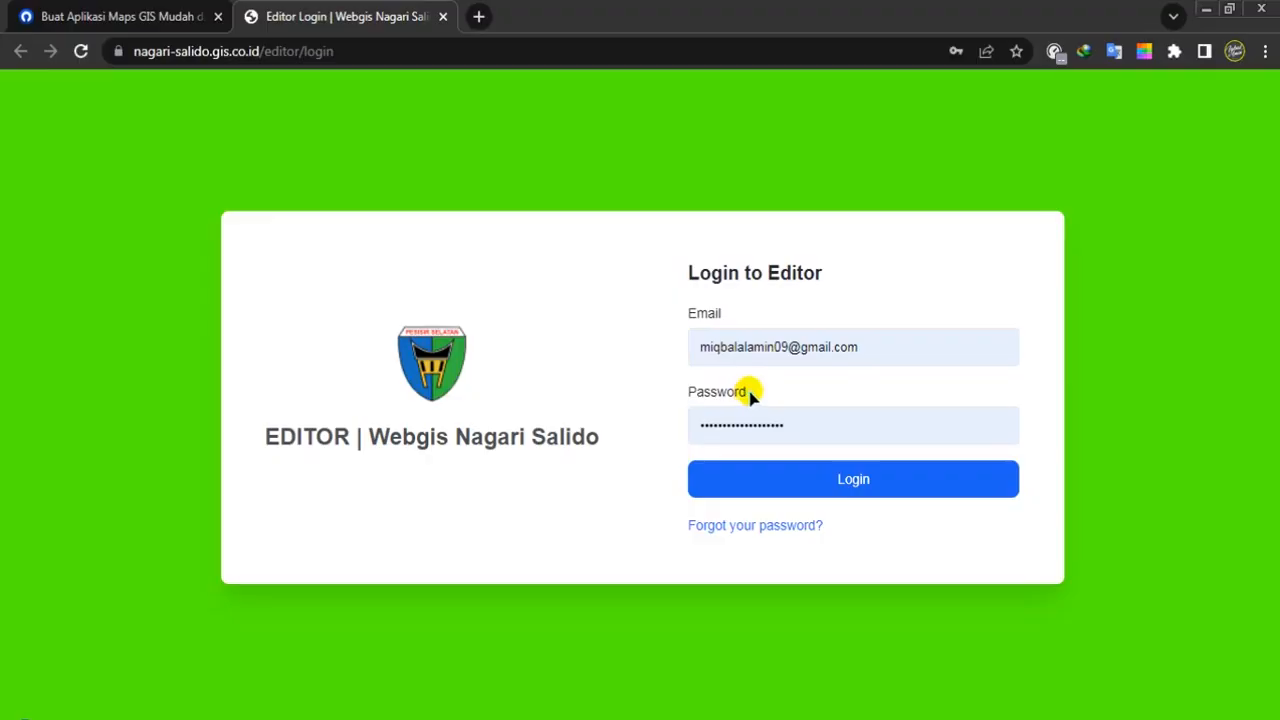
{"action": "left_click", "coordinate": [778, 482]}
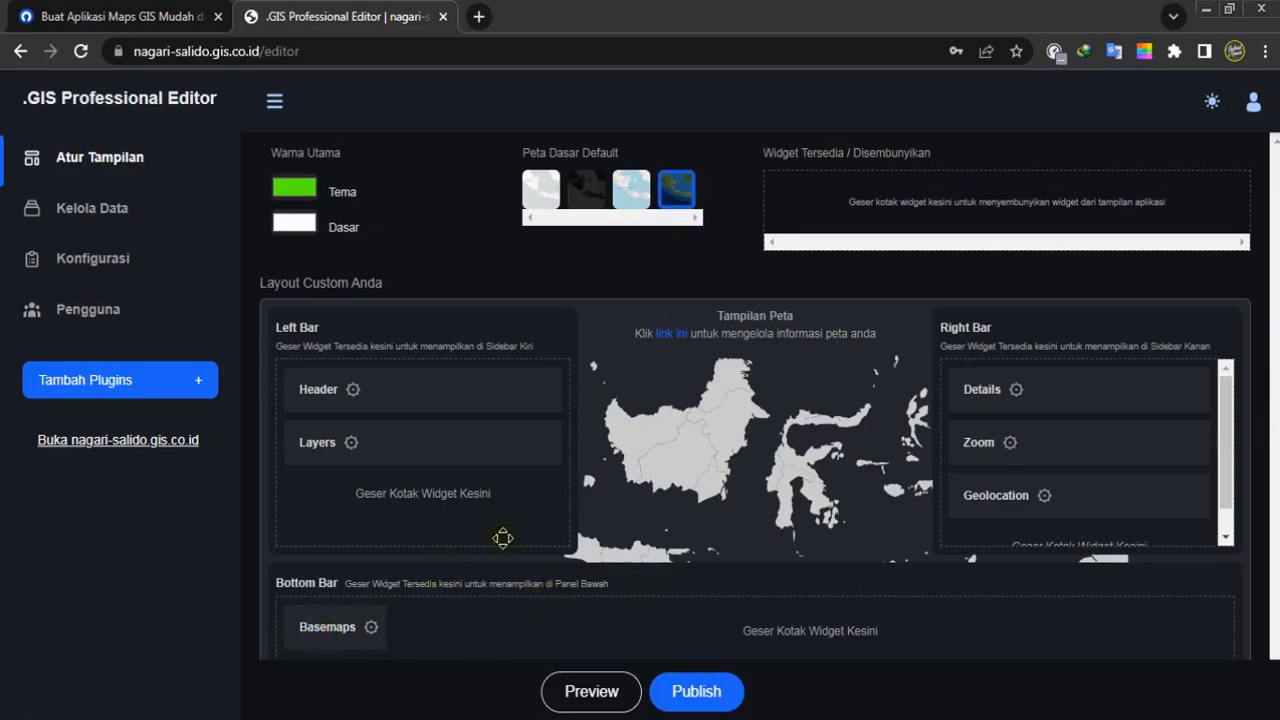
Move the Basemaps widget from the Bottom Bar to the Right Bar and publish the layout
{"action": "left_click_drag", "start_coordinate": [502, 538], "coordinate": [990, 513]}
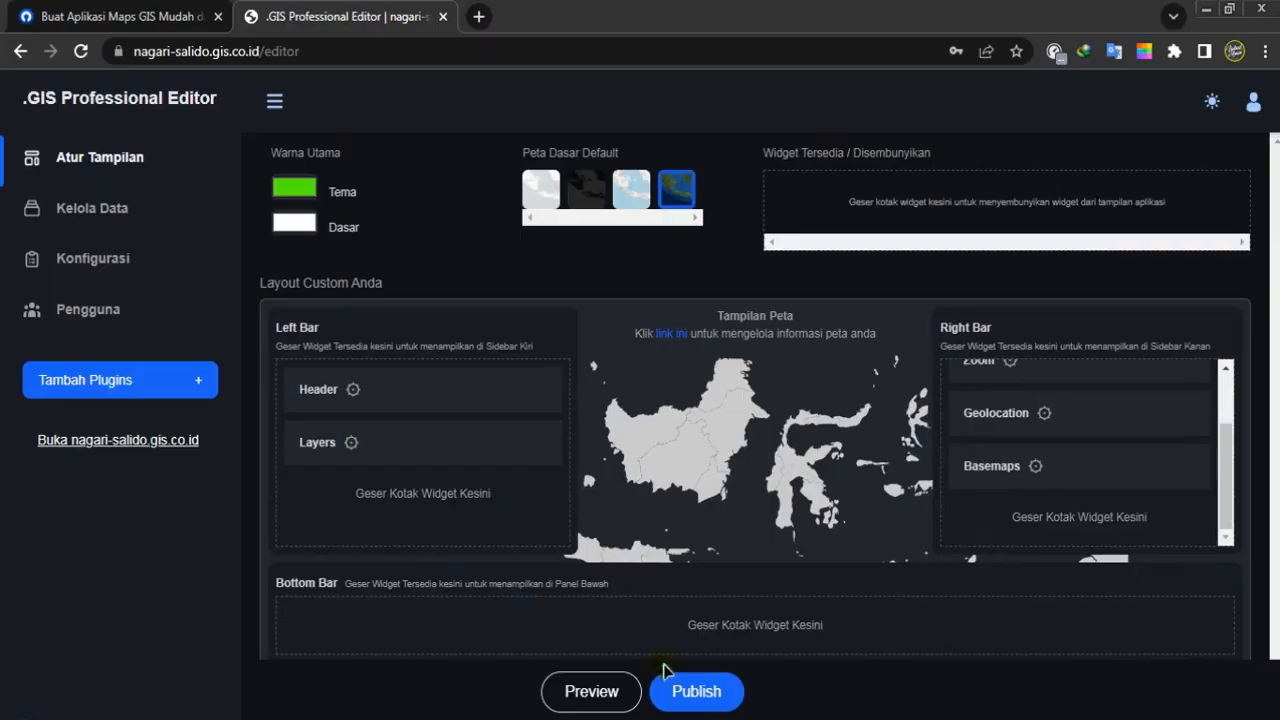
{"action": "left_click", "coordinate": [665, 694]}
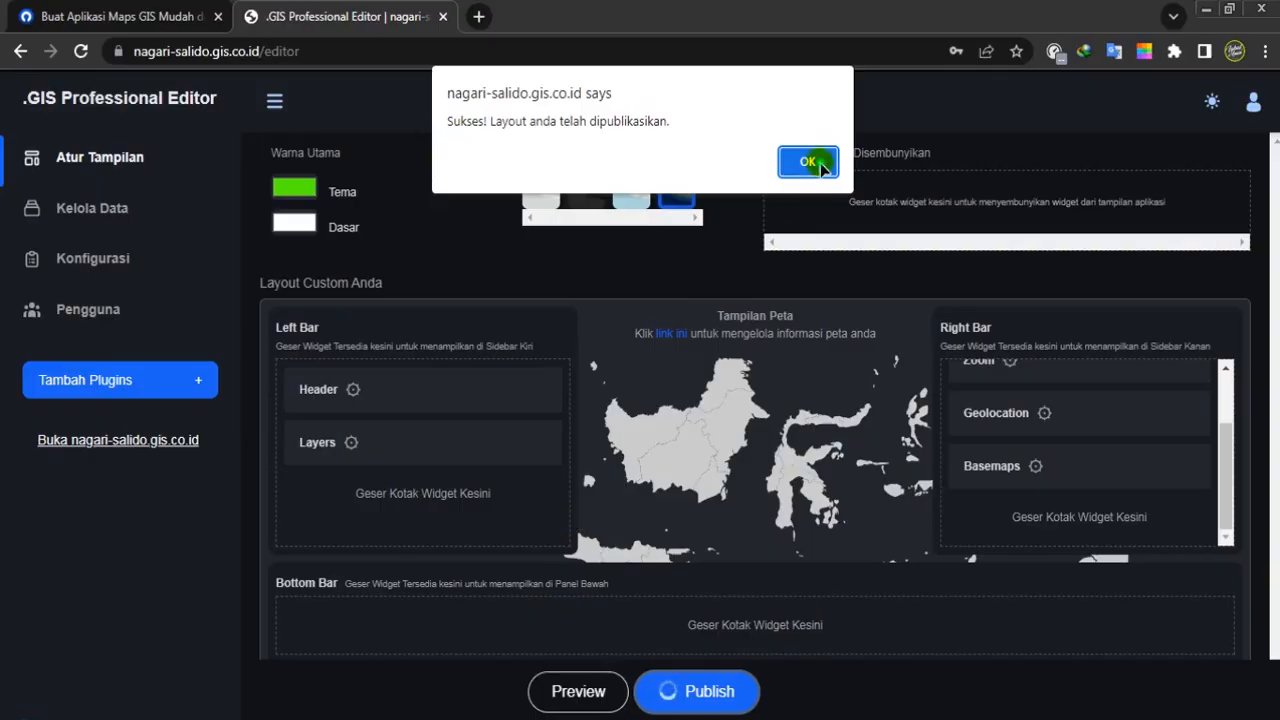
{"action": "left_click", "coordinate": [808, 162]}
Open the Kelola Data map, look through its layer list, and close the list
{"action": "left_click", "coordinate": [105, 209]}
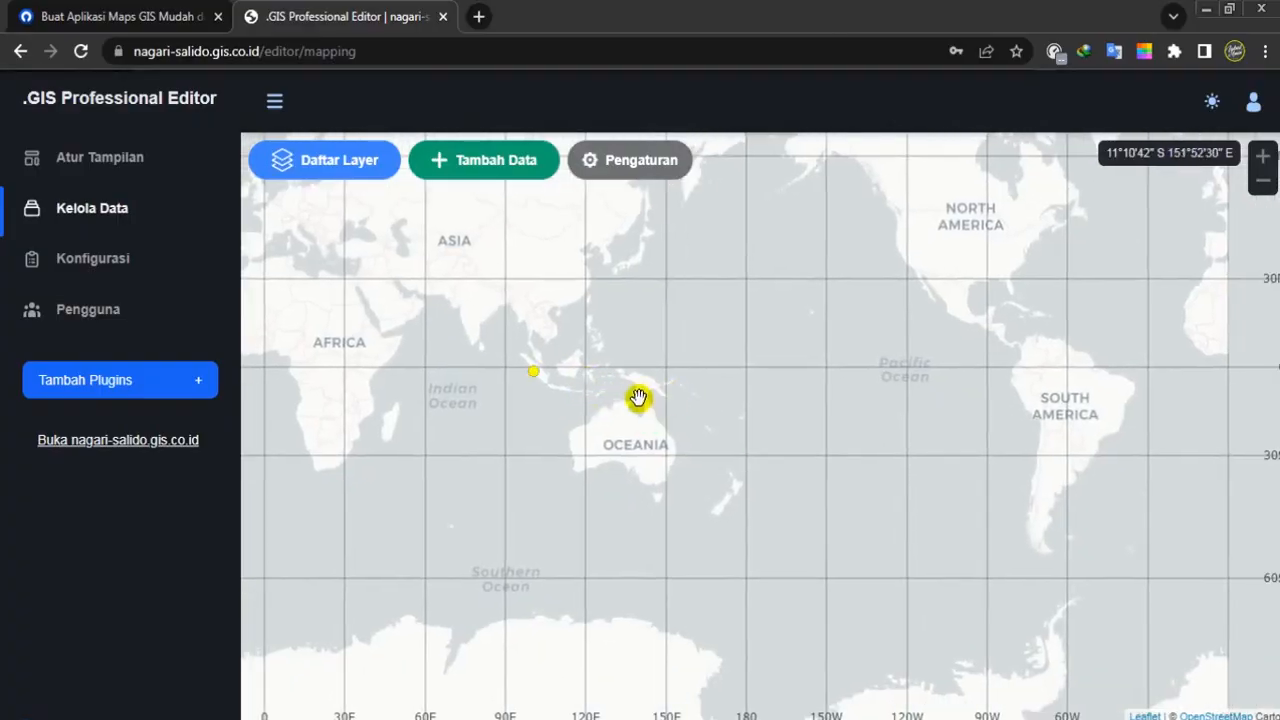
{"action": "left_click_drag", "start_coordinate": [562, 360], "coordinate": [628, 366]}
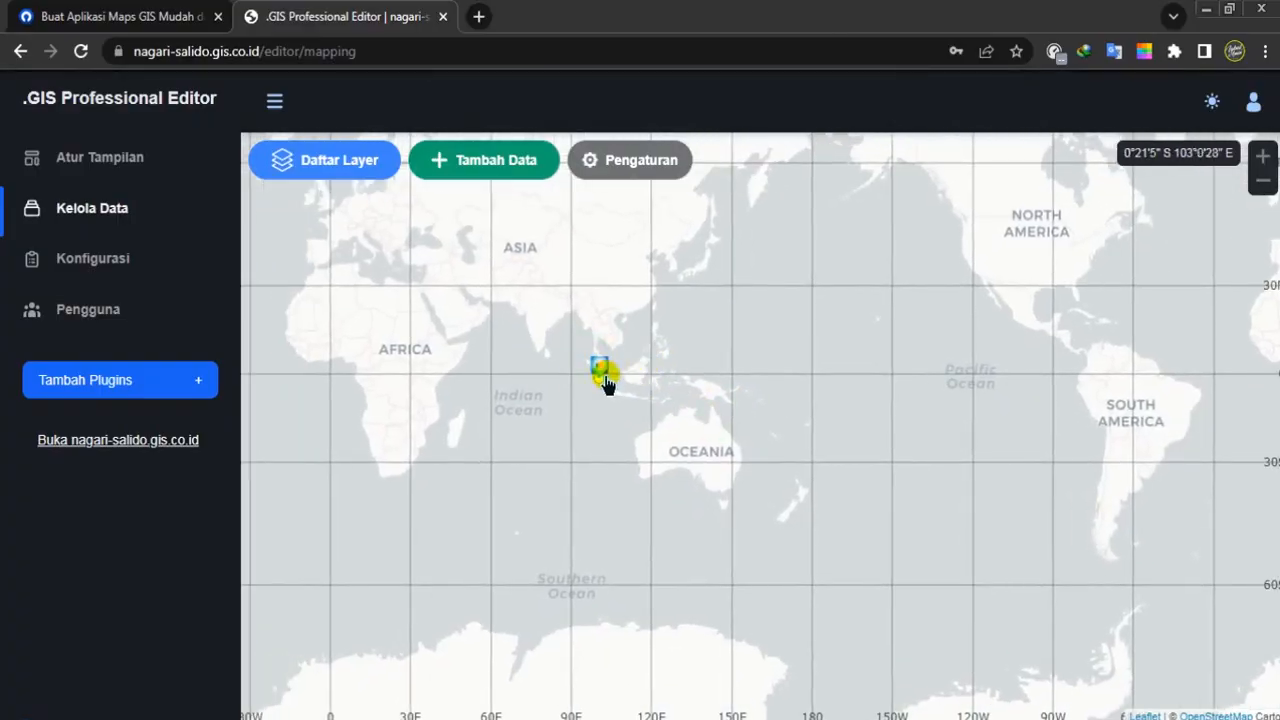
{"action": "left_click", "coordinate": [336, 167]}
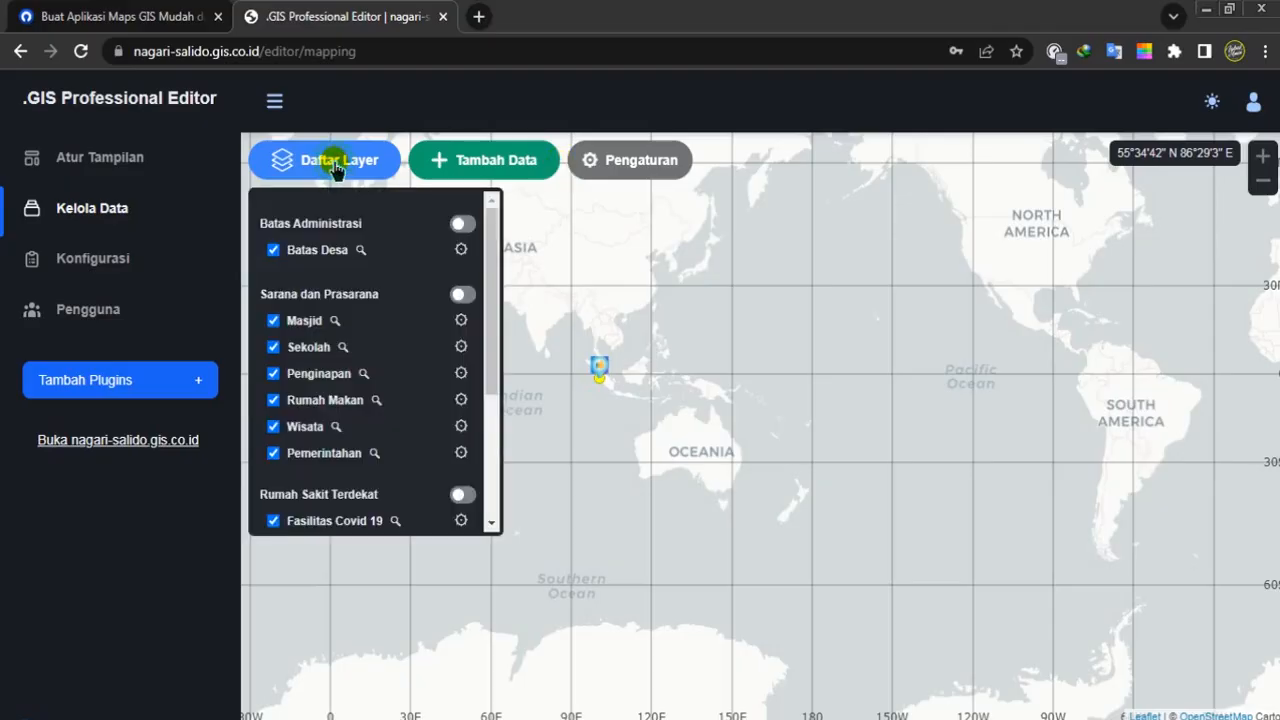
{"action": "scroll", "coordinate": [309, 423], "scroll_direction": "down", "scroll_amount": 3}
{"action": "left_click", "coordinate": [314, 163]}
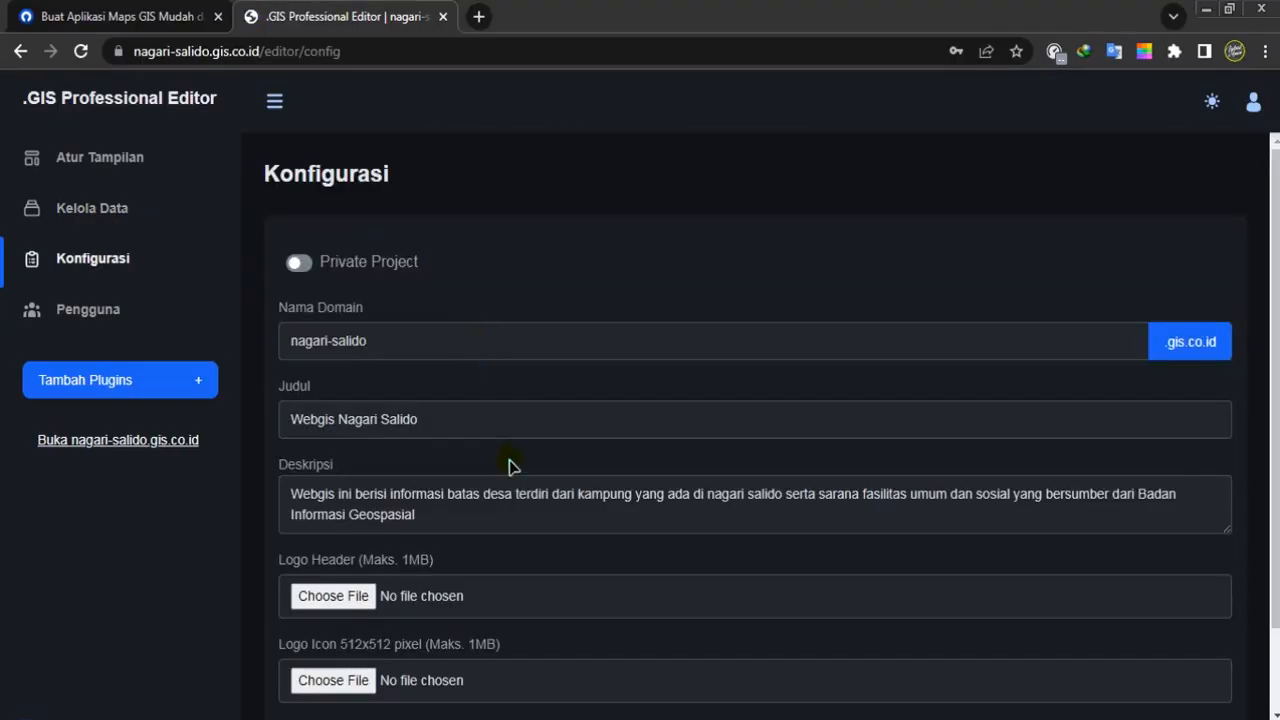
Review the project's Konfigurasi settings and the Pengguna page in the editor
{"action": "scroll", "coordinate": [508, 466], "scroll_direction": "down", "scroll_amount": 2}
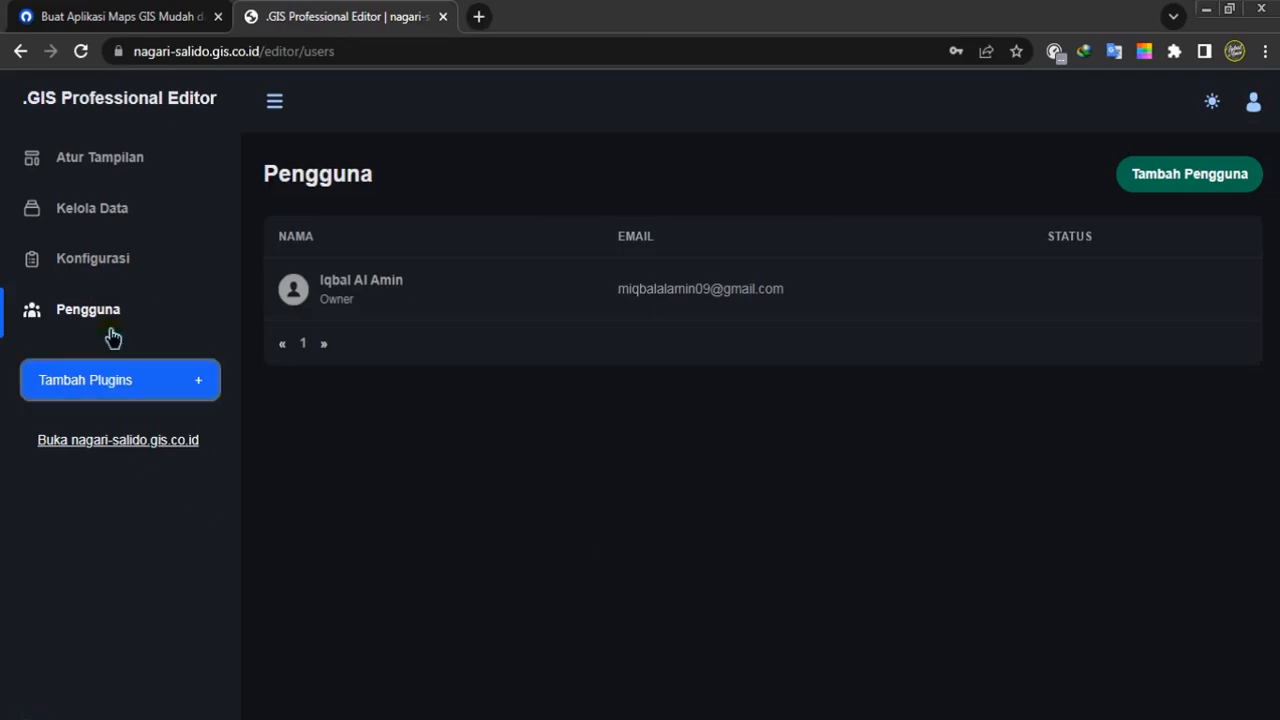
{"action": "left_click", "coordinate": [92, 386]}
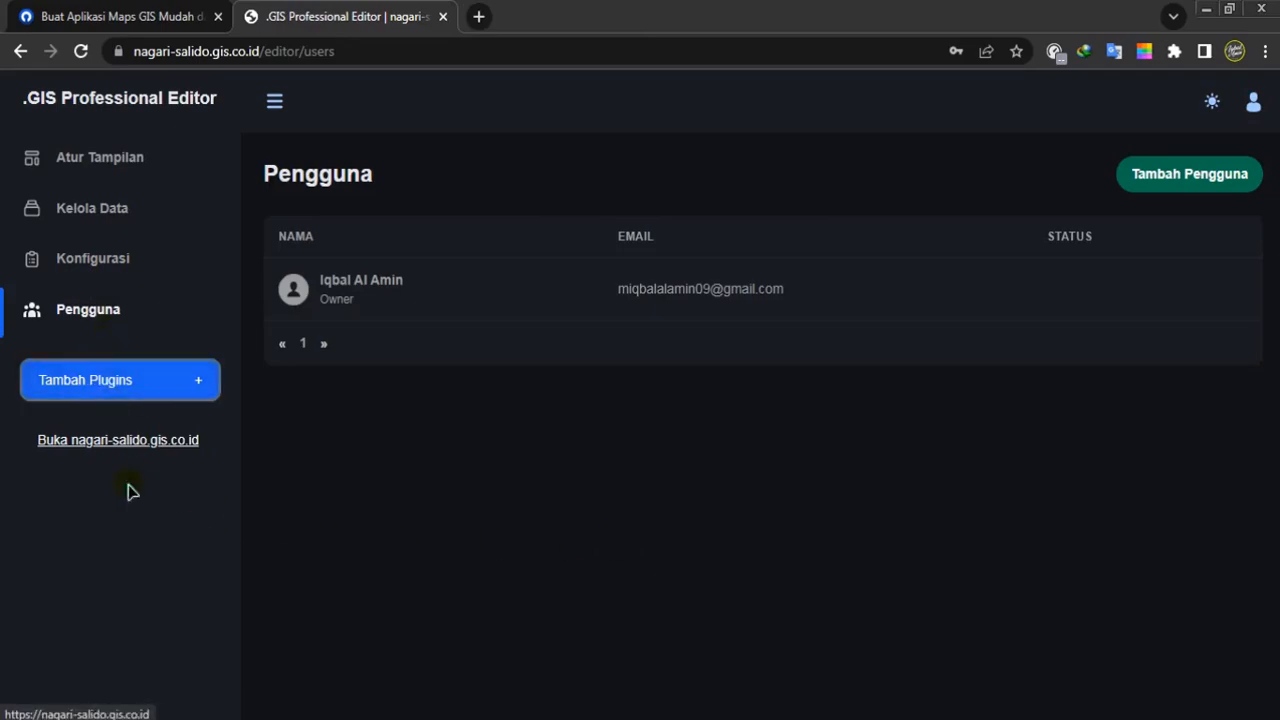
Open the published nagari-salido.gis.co.id application, show its Sarana dan Prasarana layers on the map, and close it
{"action": "left_click", "coordinate": [145, 441]}
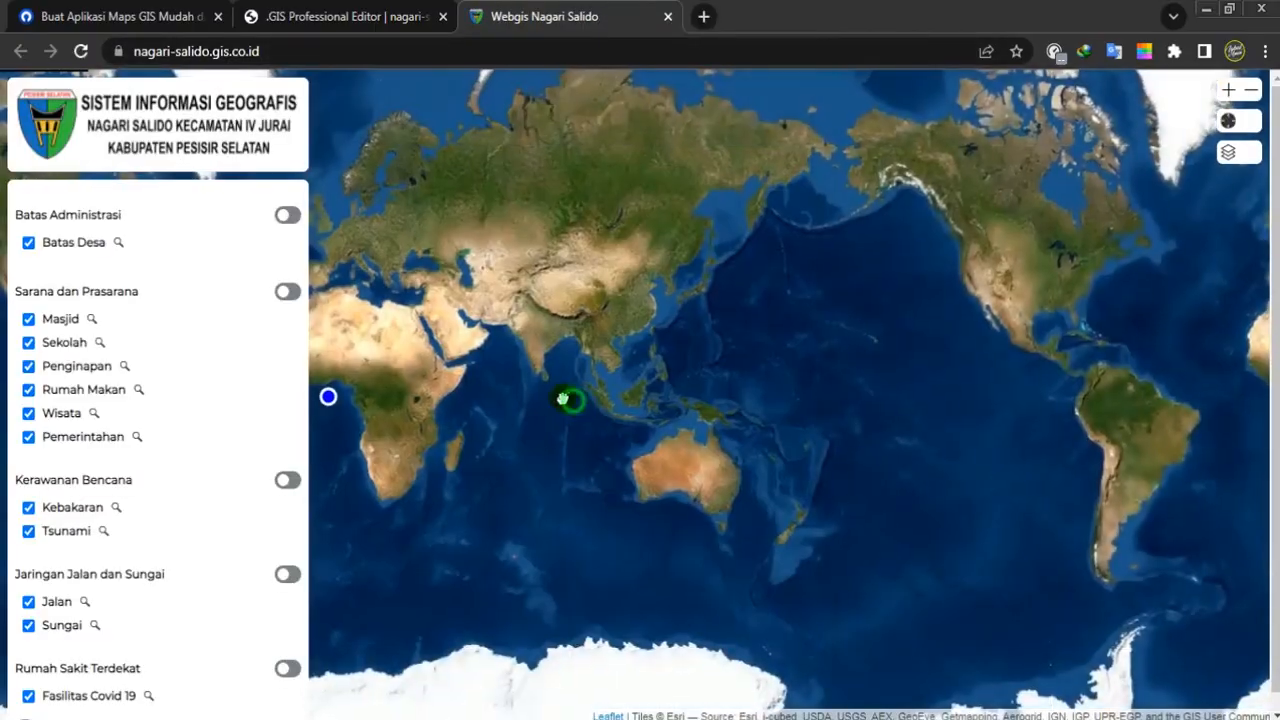
{"action": "left_click_drag", "start_coordinate": [566, 401], "coordinate": [551, 399]}
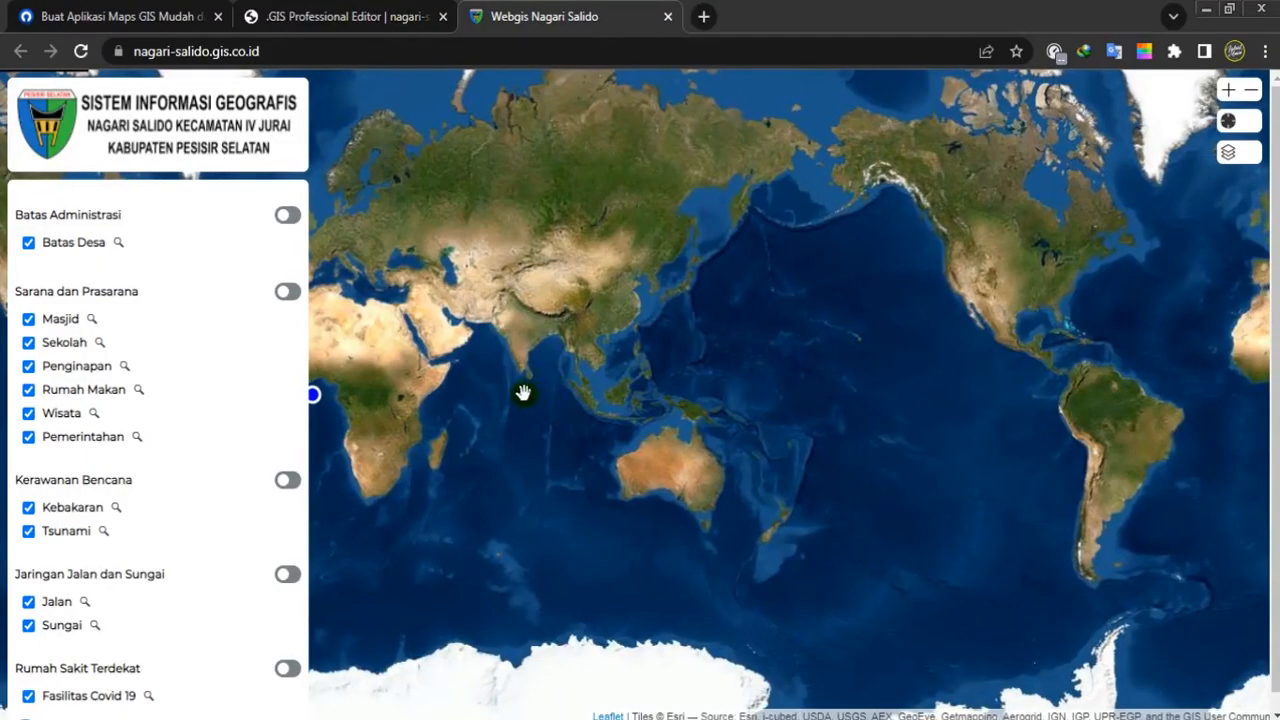
{"action": "left_click", "coordinate": [285, 292]}
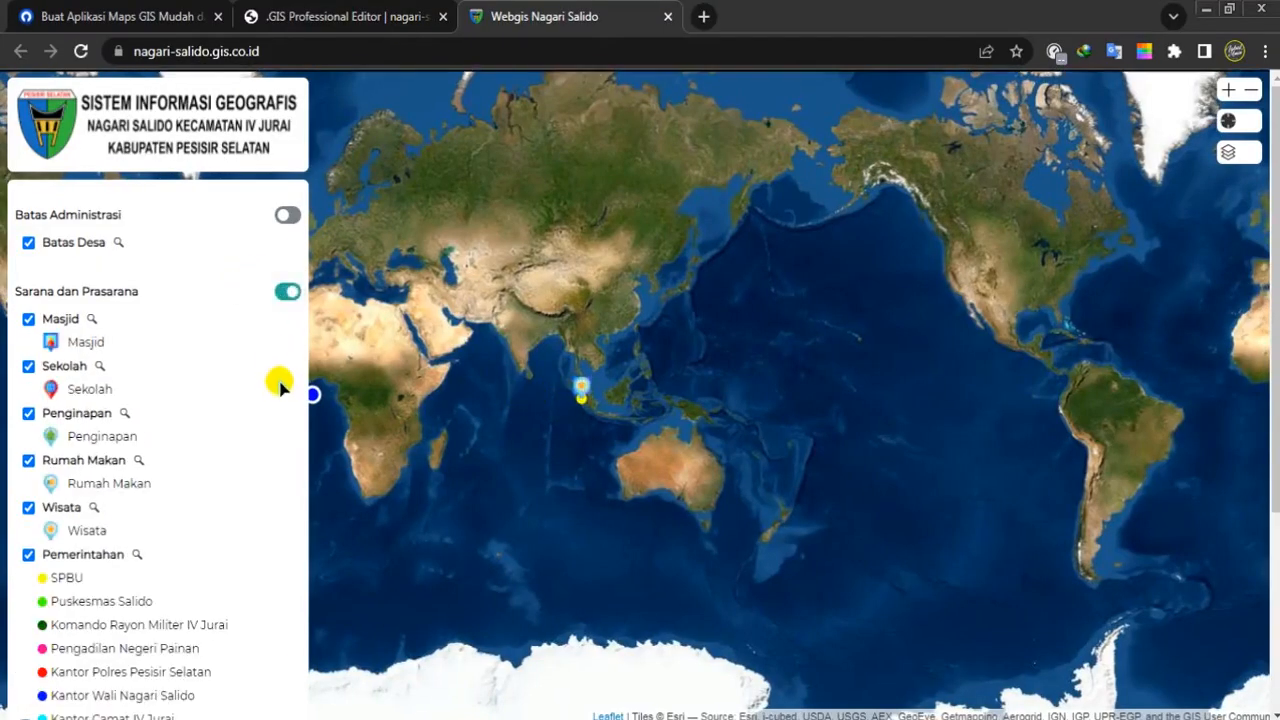
{"action": "scroll", "coordinate": [277, 400], "scroll_direction": "down", "scroll_amount": 2}
{"action": "scroll", "coordinate": [277, 410], "scroll_direction": "up", "scroll_amount": 2}
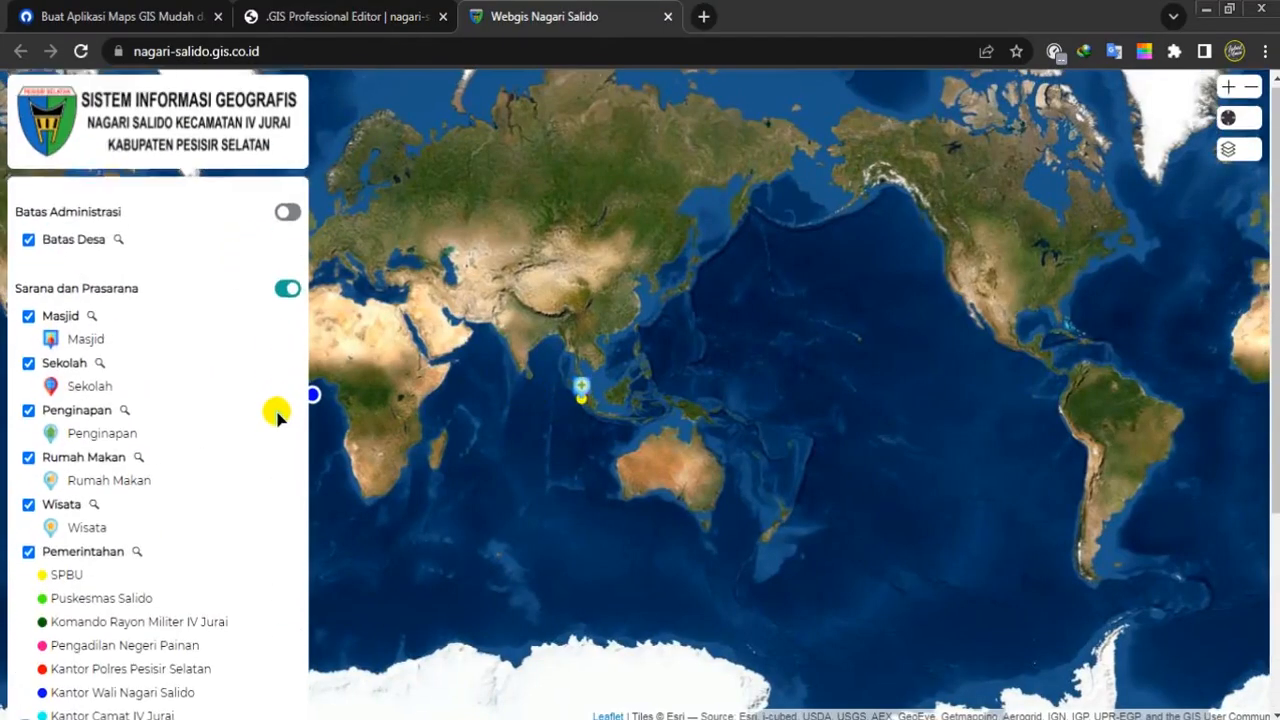
{"action": "left_click", "coordinate": [661, 16]}
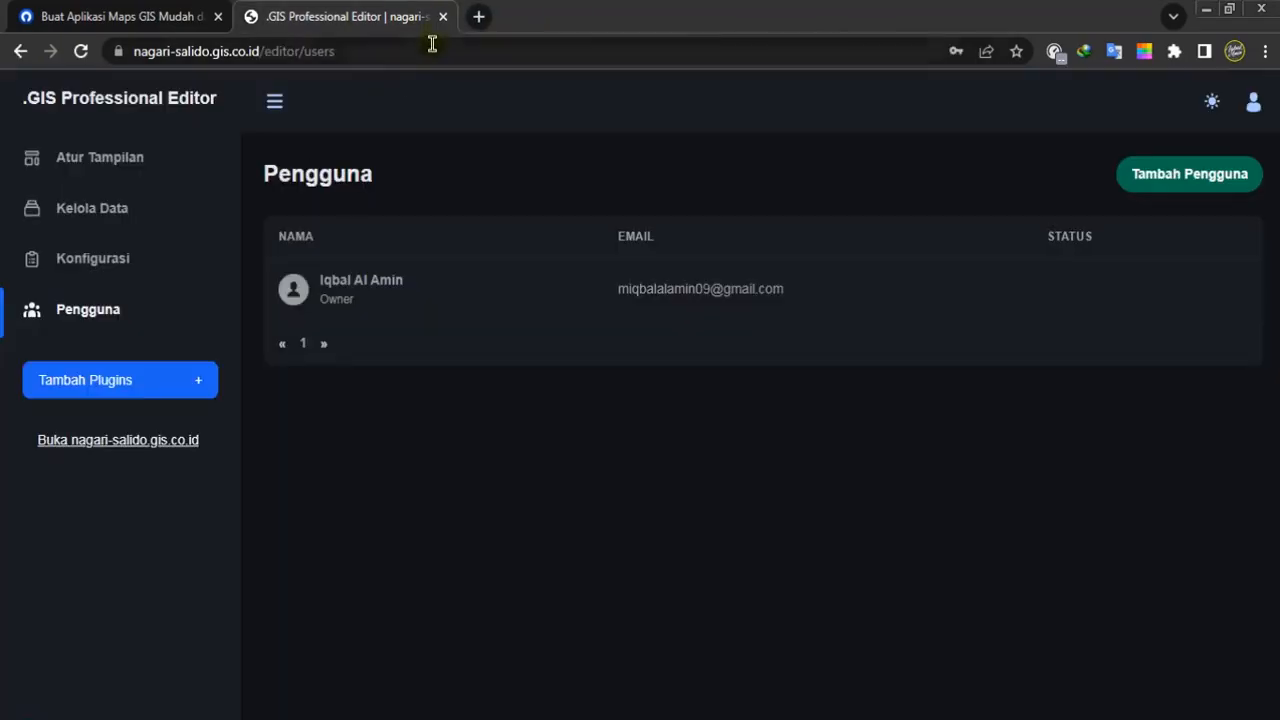
Close the professional editor, return to the owner dashboard, and show only the Livemap applications
{"action": "left_click", "coordinate": [443, 17]}
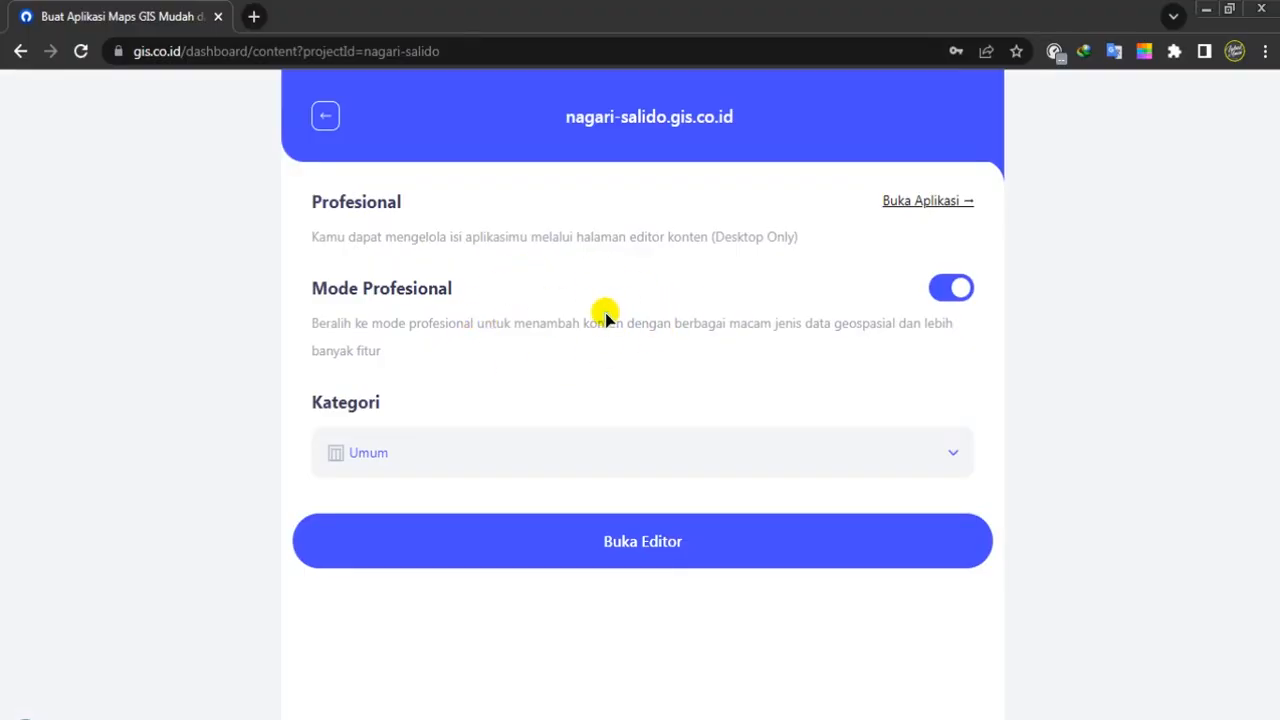
{"action": "left_click", "coordinate": [326, 139]}
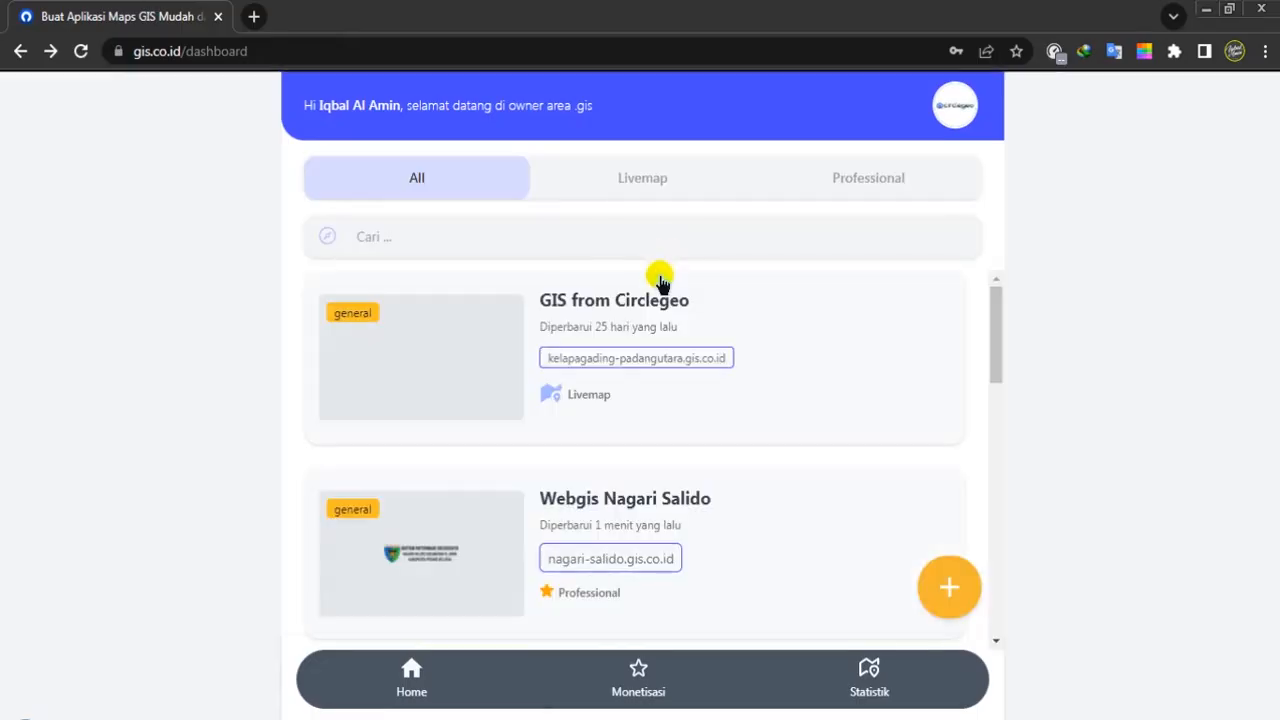
{"action": "left_click", "coordinate": [622, 180]}
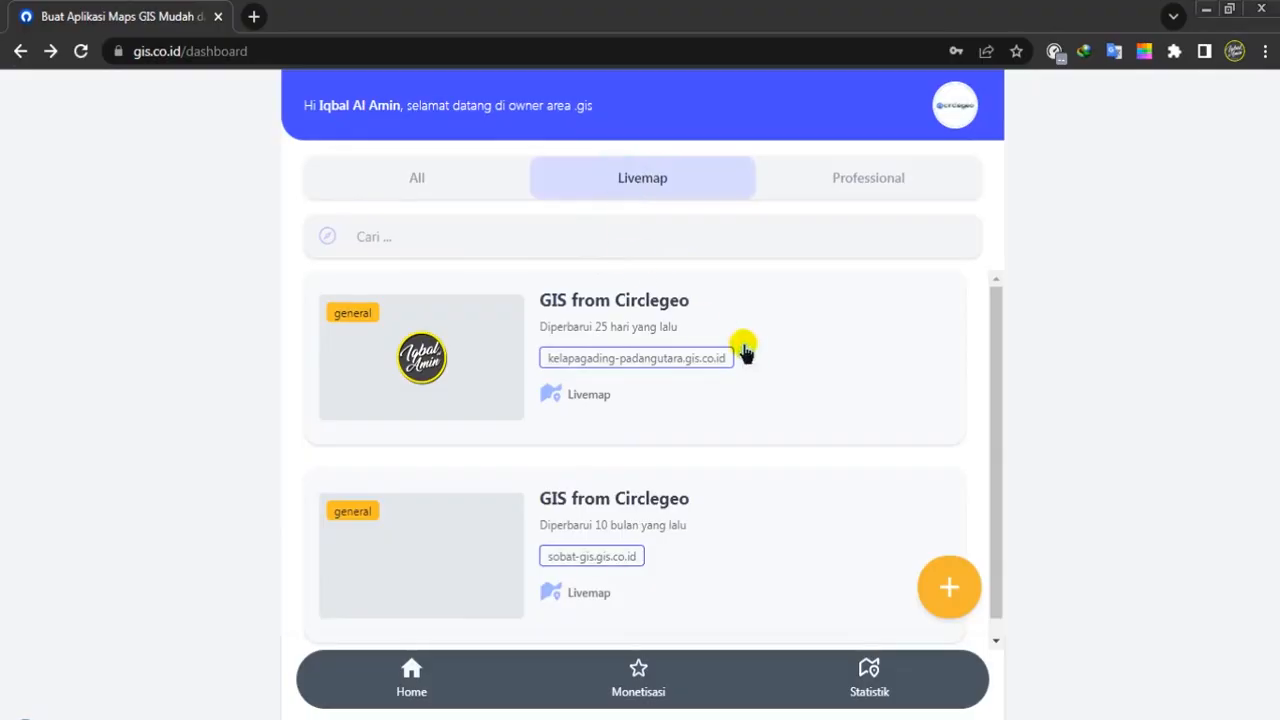
{"action": "scroll", "coordinate": [716, 463], "scroll_direction": "down", "scroll_amount": 1}
{"action": "scroll", "coordinate": [717, 463], "scroll_direction": "up", "scroll_amount": 1}
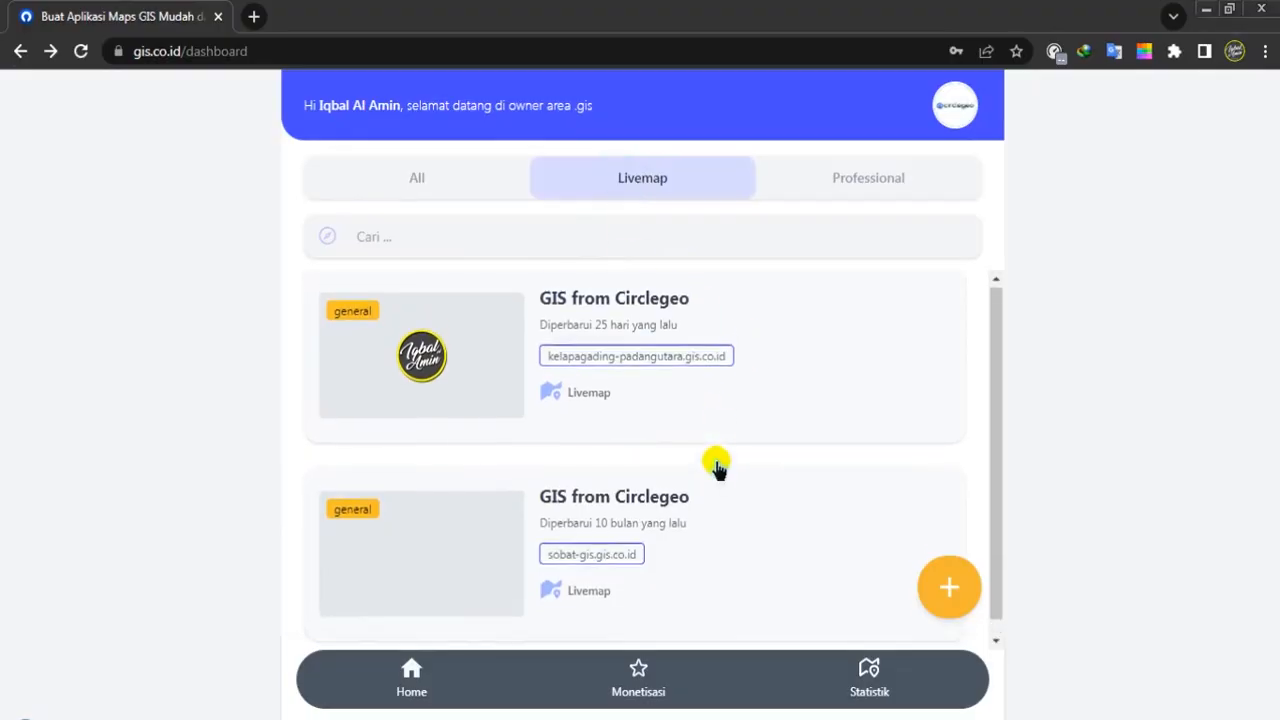
{"action": "scroll", "coordinate": [690, 460], "scroll_direction": "down", "scroll_amount": 1}
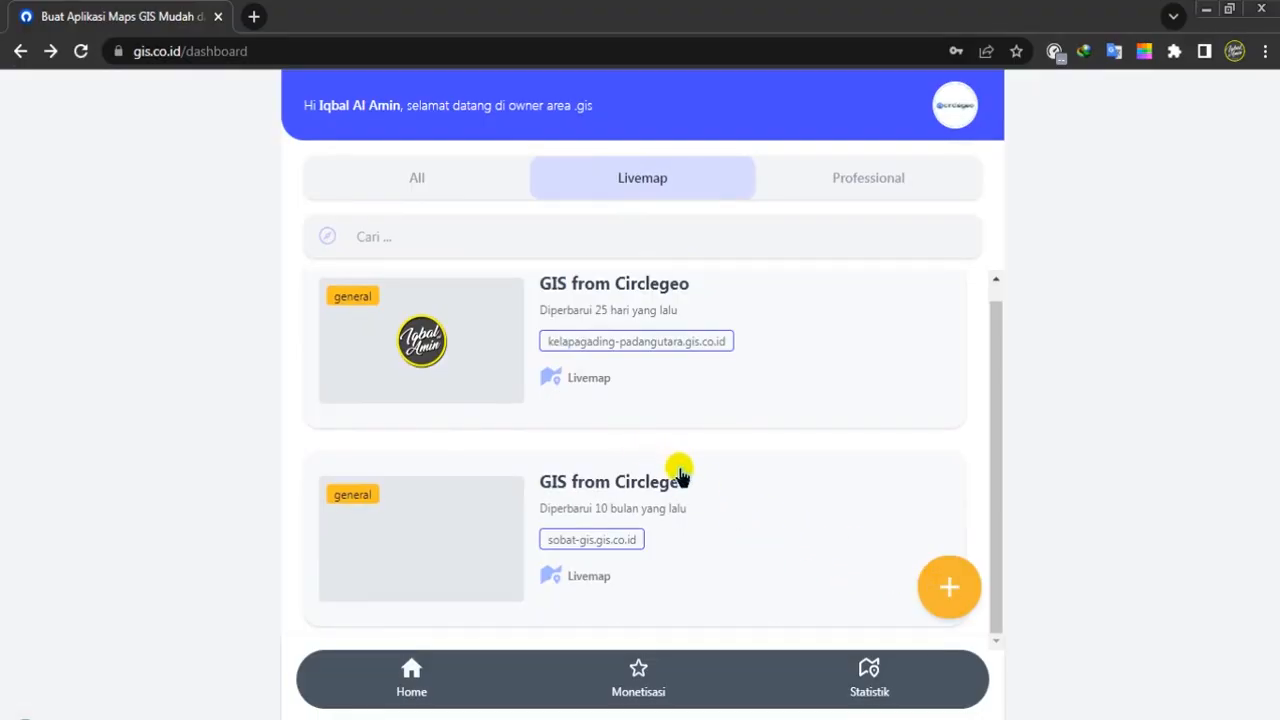
Add a new application with the domain name petakopi and continue to its configuration
{"action": "left_click", "coordinate": [946, 588]}
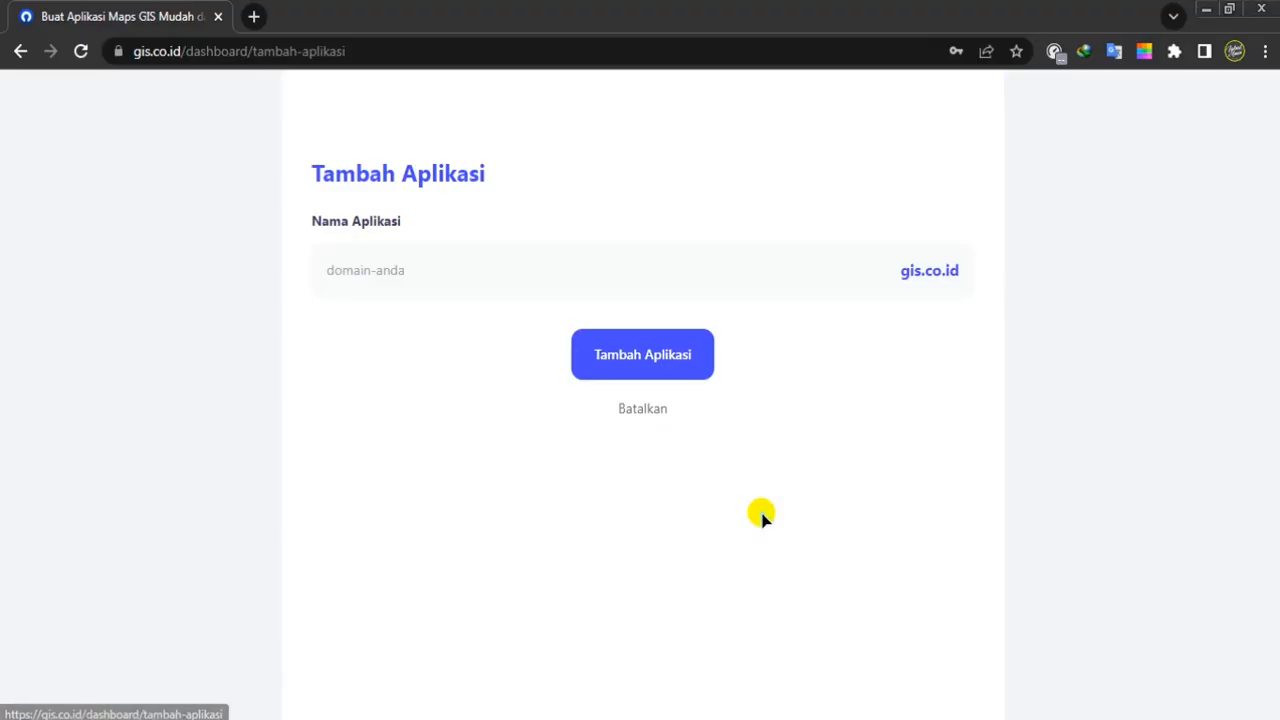
{"action": "left_click", "coordinate": [384, 269]}
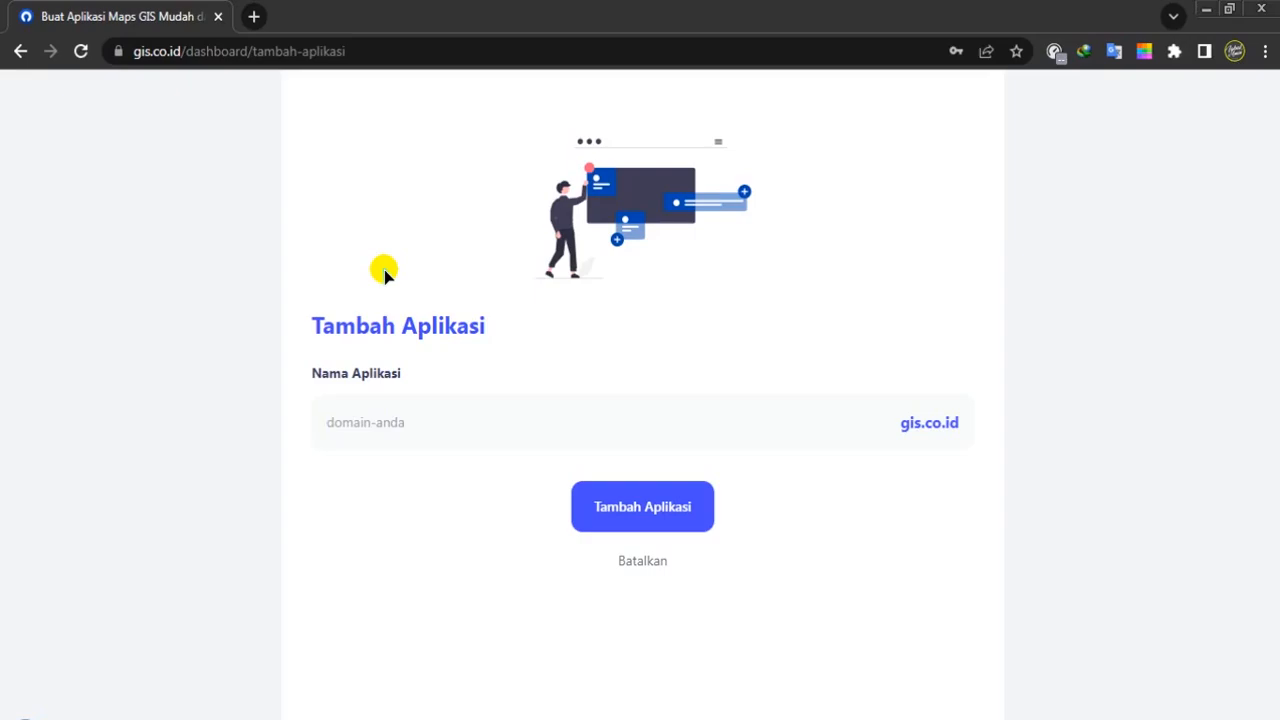
{"action": "type", "text": "petakopi"}
{"action": "left_click", "coordinate": [620, 510]}
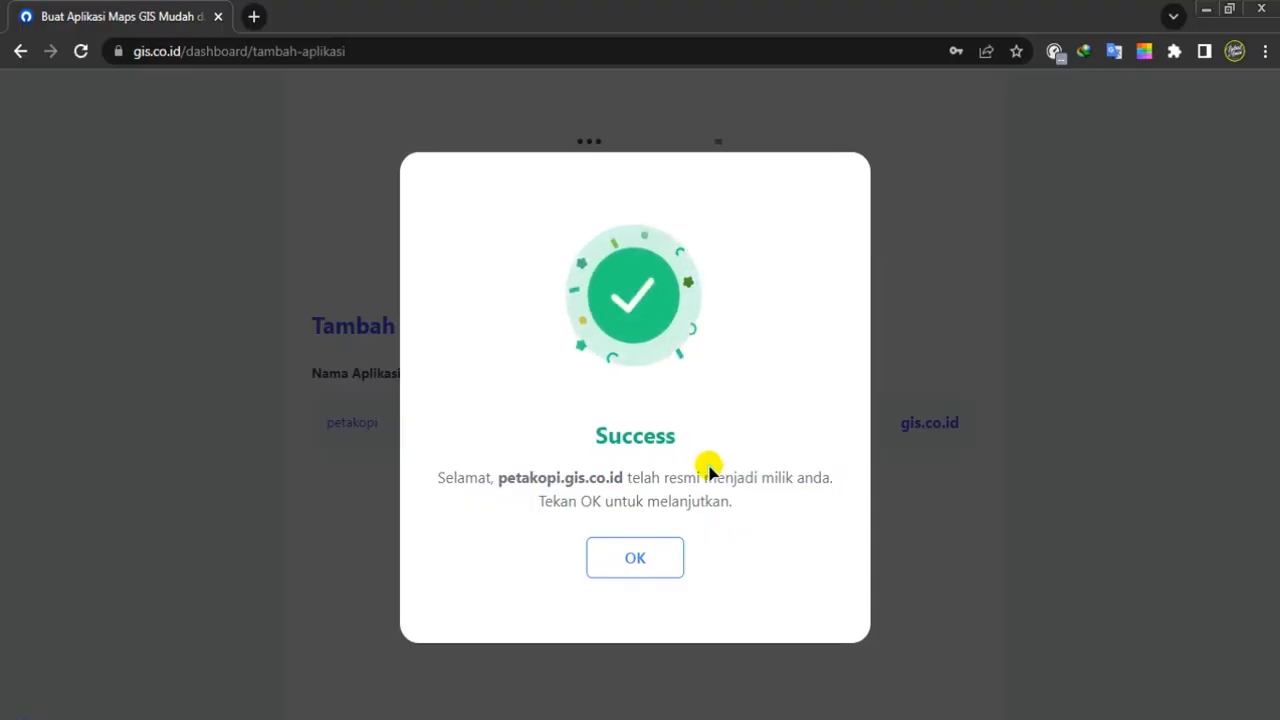
{"action": "left_click", "coordinate": [630, 562]}
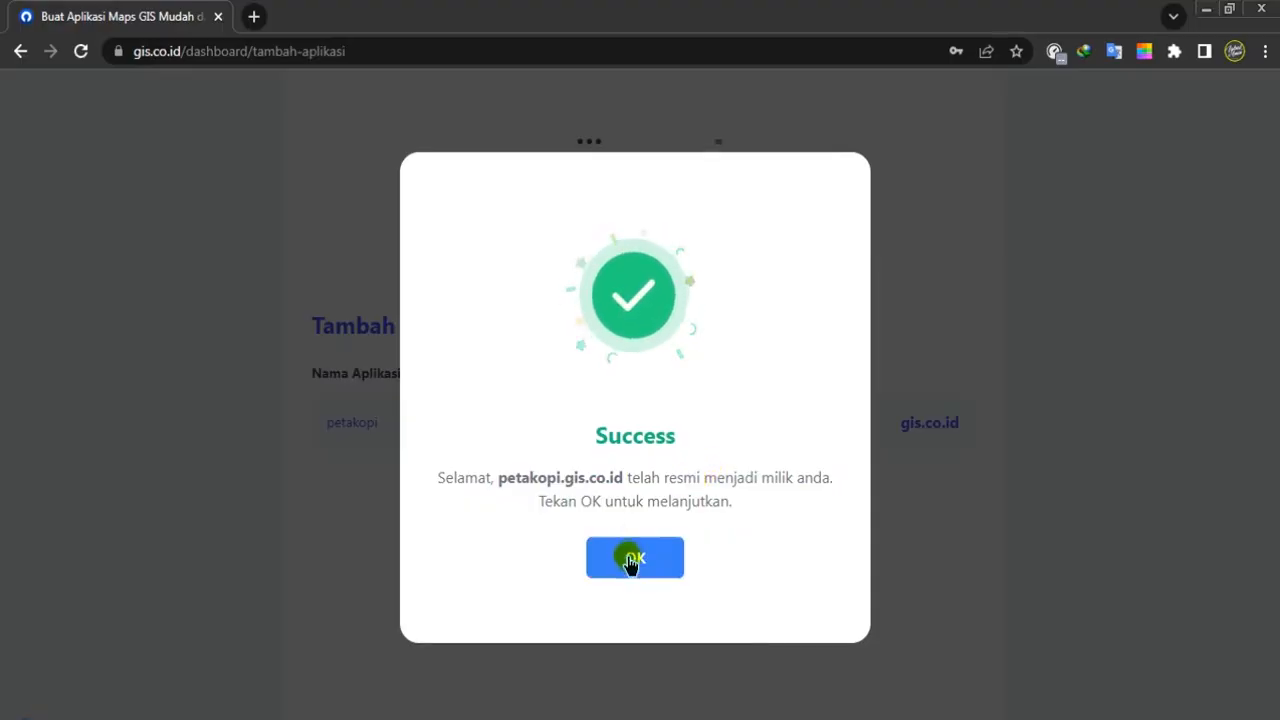
{"action": "left_click", "coordinate": [626, 564]}
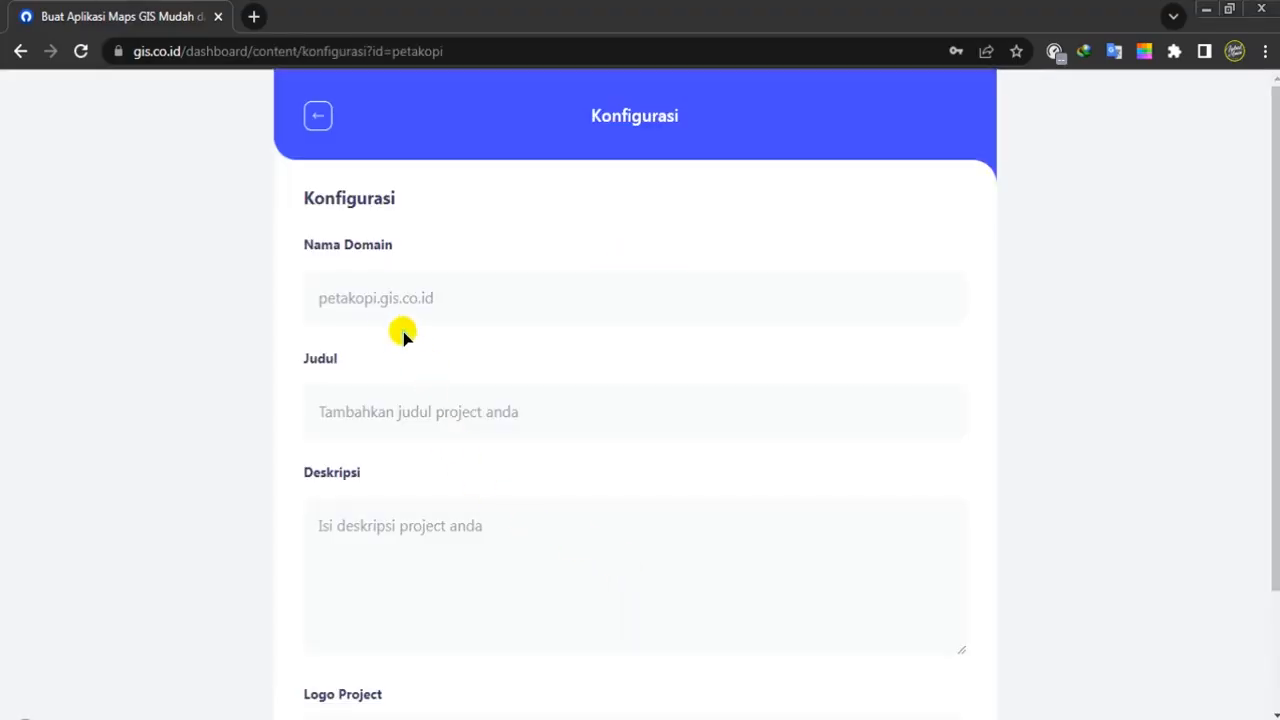
Set the project title to "Peta Kopi" and the description to "Persebaran Lokasi Cafe Kopi di Kota Padang"
{"action": "left_click", "coordinate": [380, 412]}
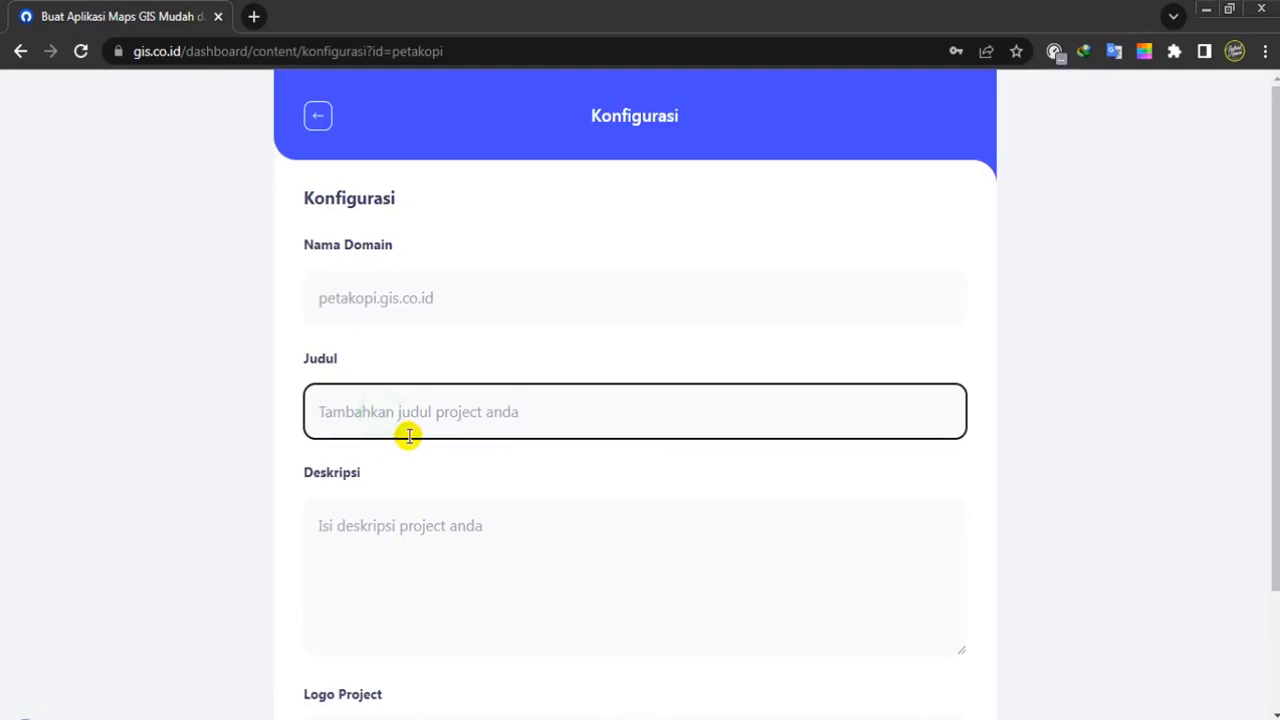
{"action": "scroll", "coordinate": [409, 436], "scroll_direction": "down", "scroll_amount": 1}
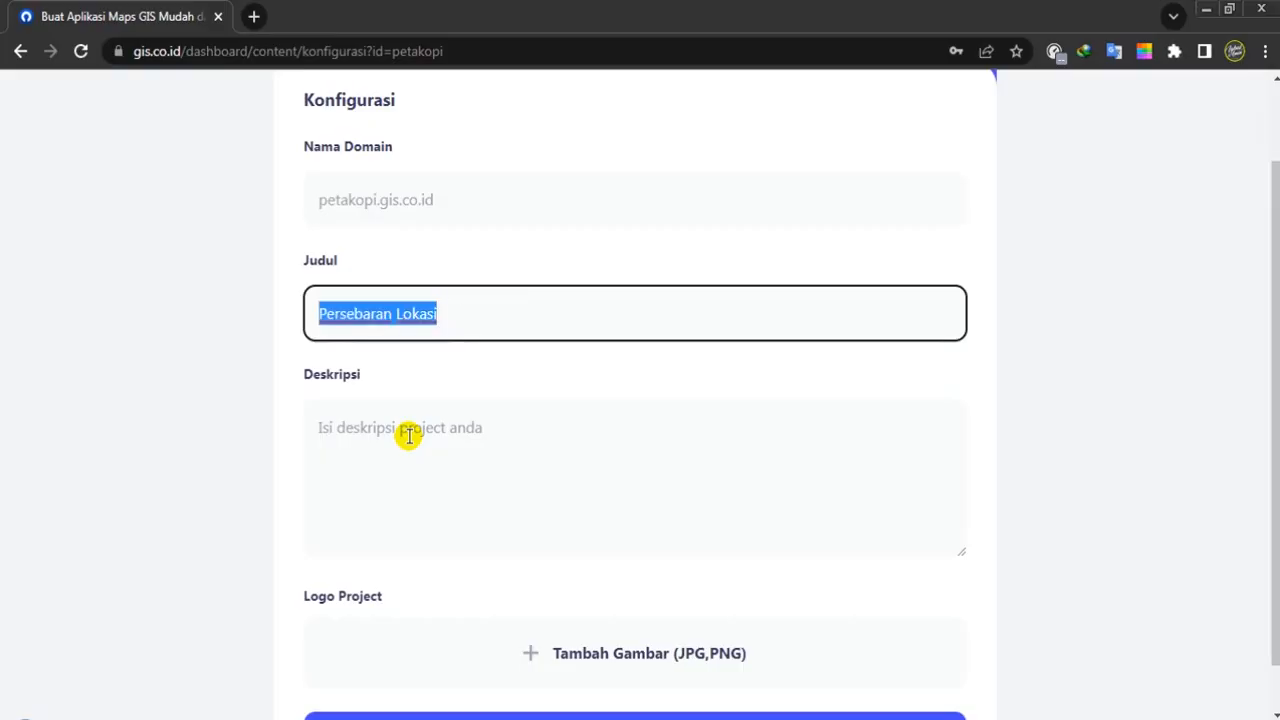
{"action": "type", "text": "Peta Kopi"}
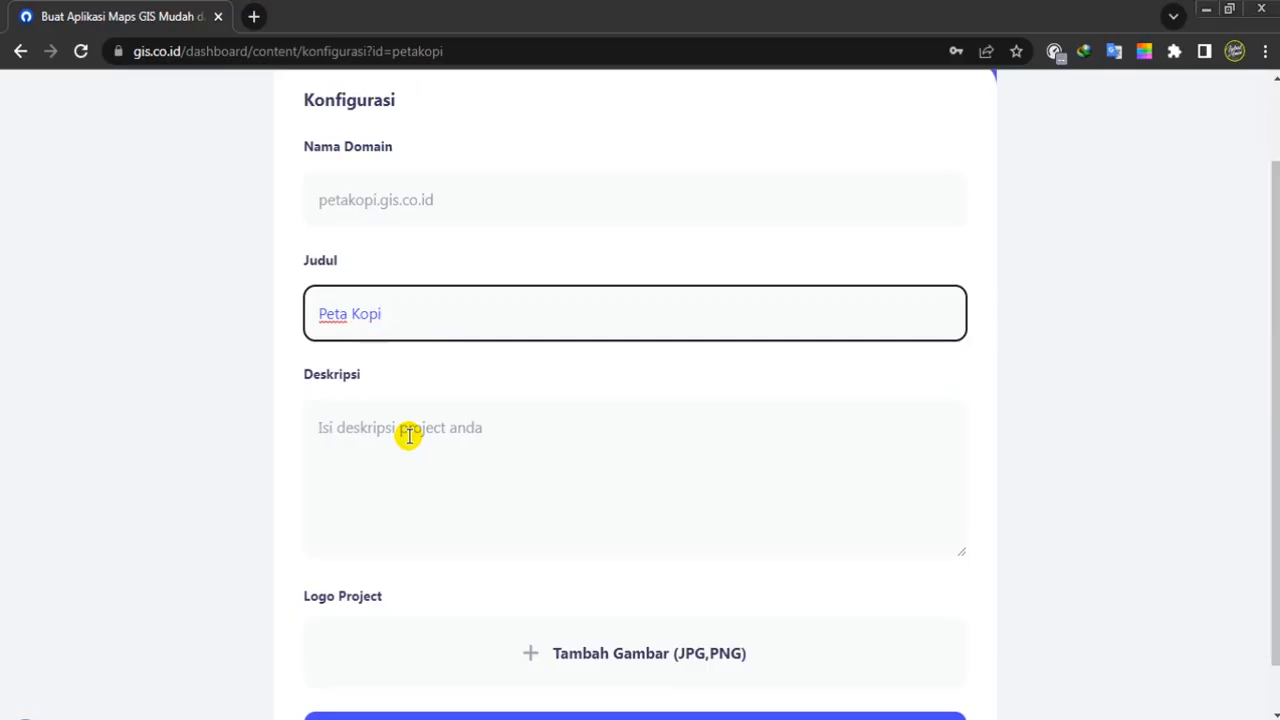
{"action": "left_click", "coordinate": [468, 443]}
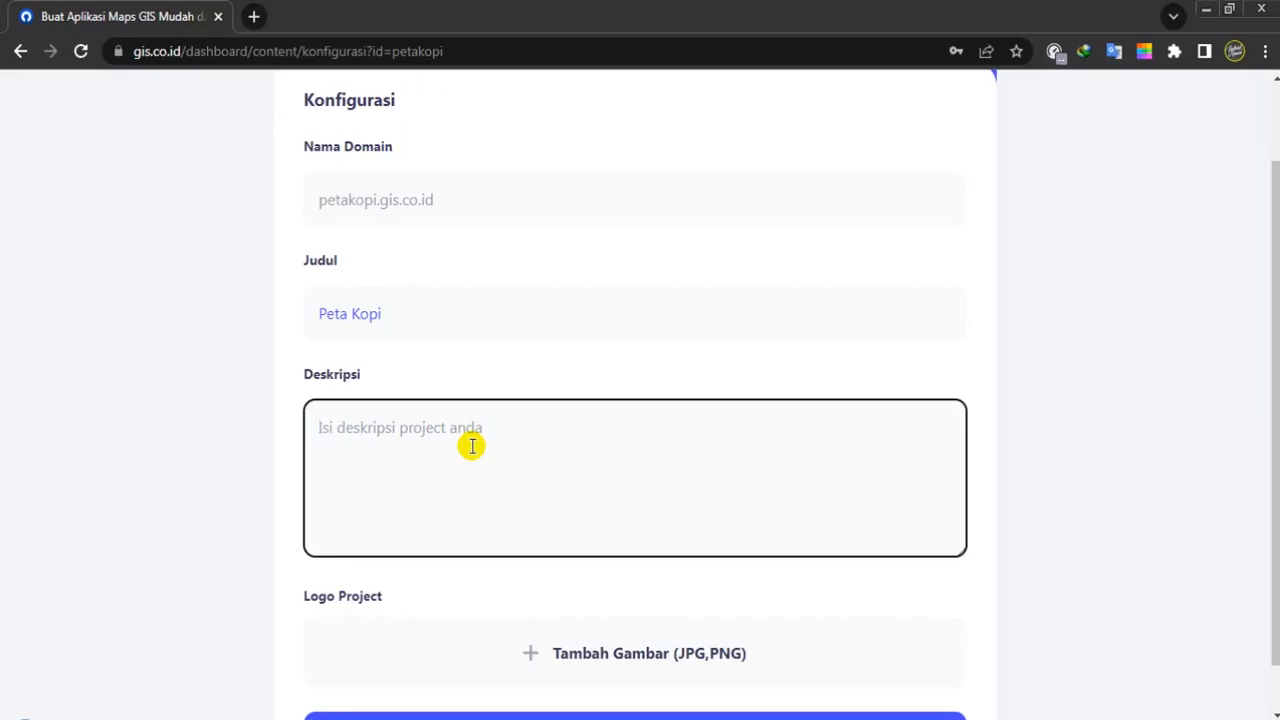
{"action": "type", "text": "Pe"}
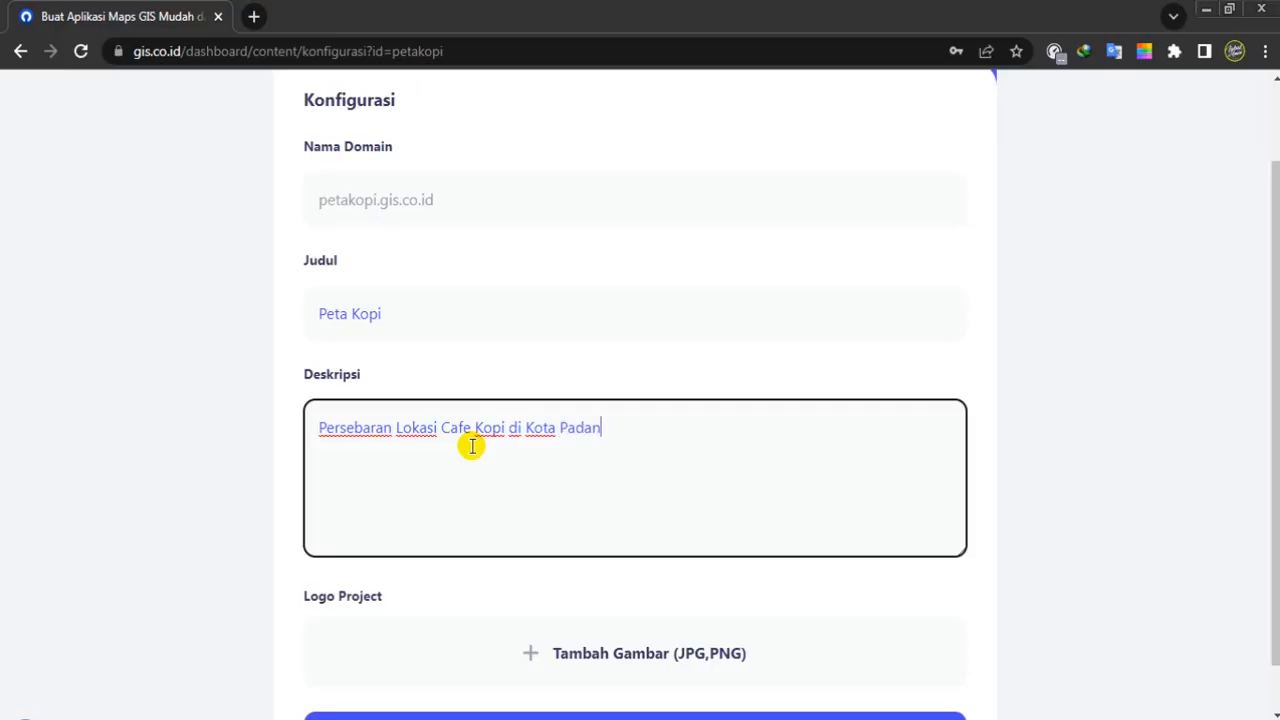
{"action": "scroll", "coordinate": [551, 560], "scroll_direction": "down", "scroll_amount": 1}
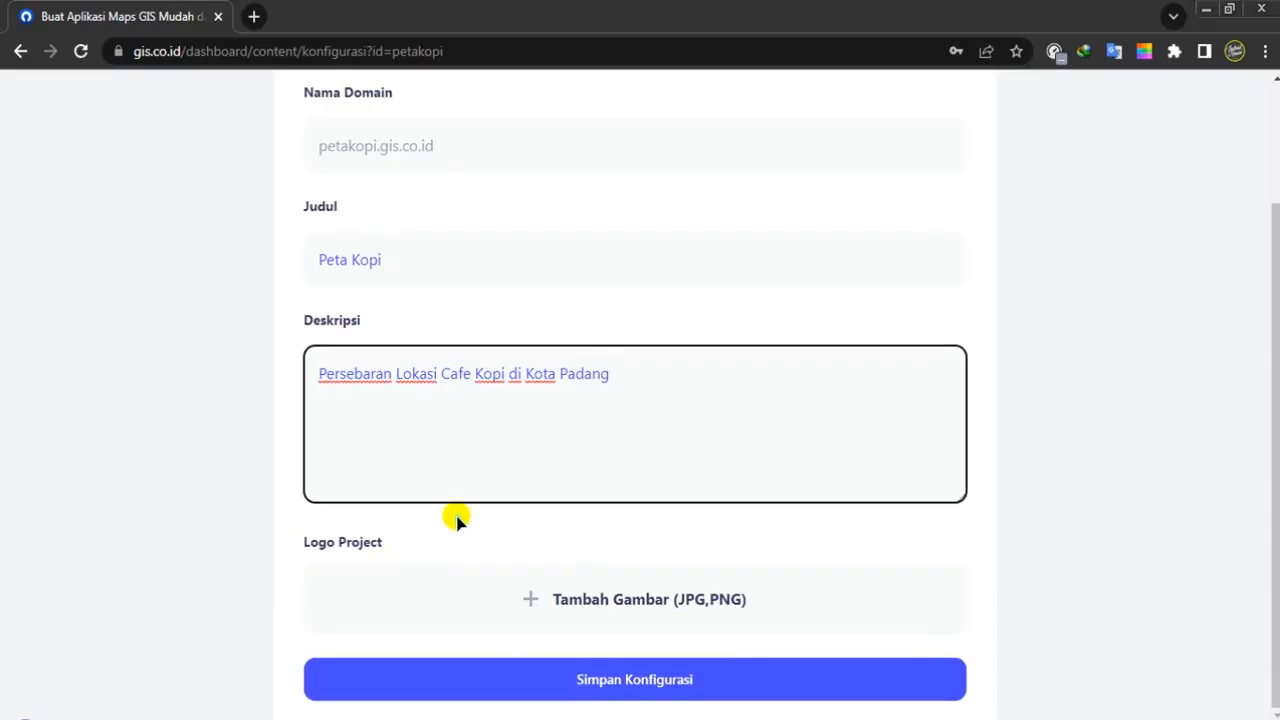
Upload the Logo 1 image from the My Logo folder as the project logo
{"action": "left_click", "coordinate": [528, 600]}
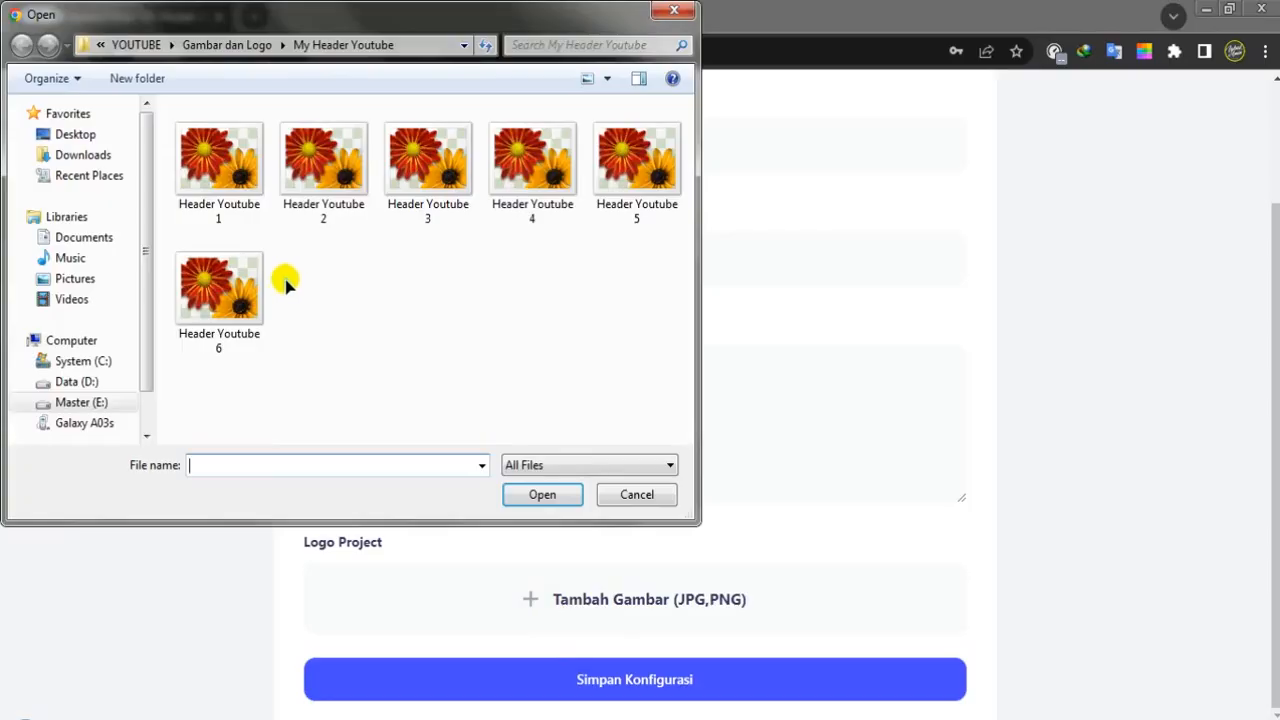
{"action": "left_click", "coordinate": [228, 45]}
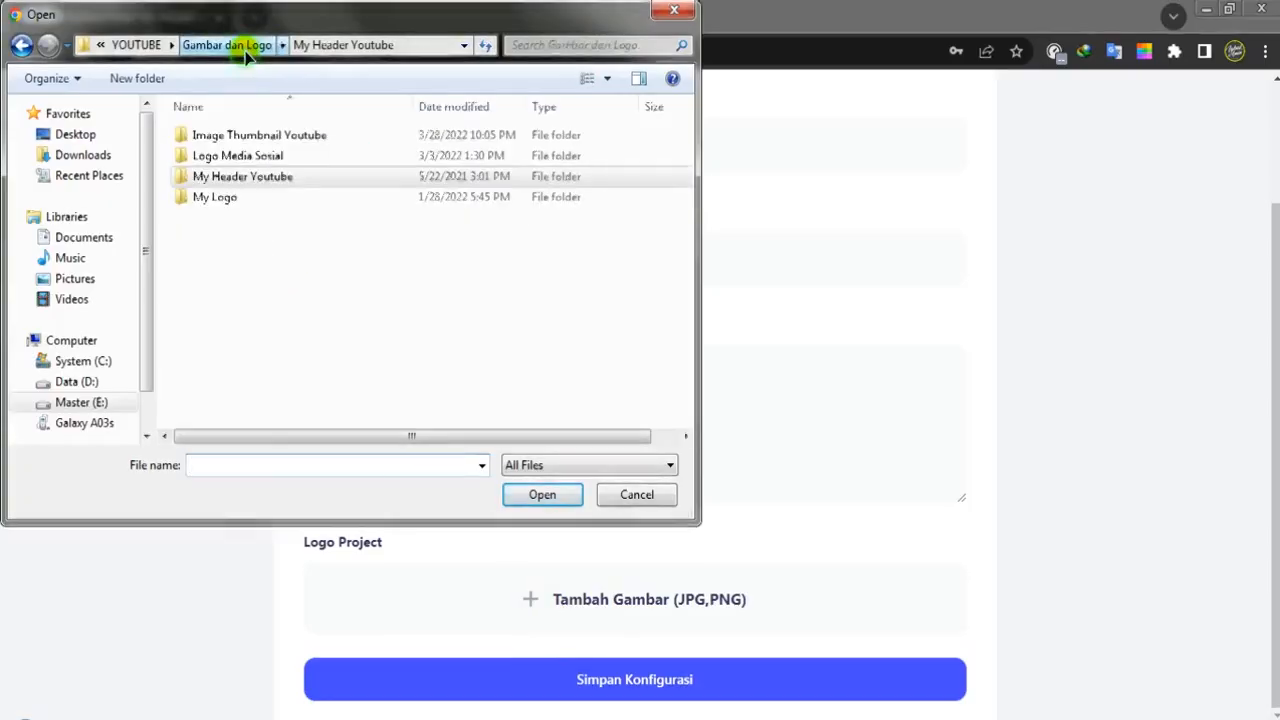
{"action": "double_click", "coordinate": [217, 197]}
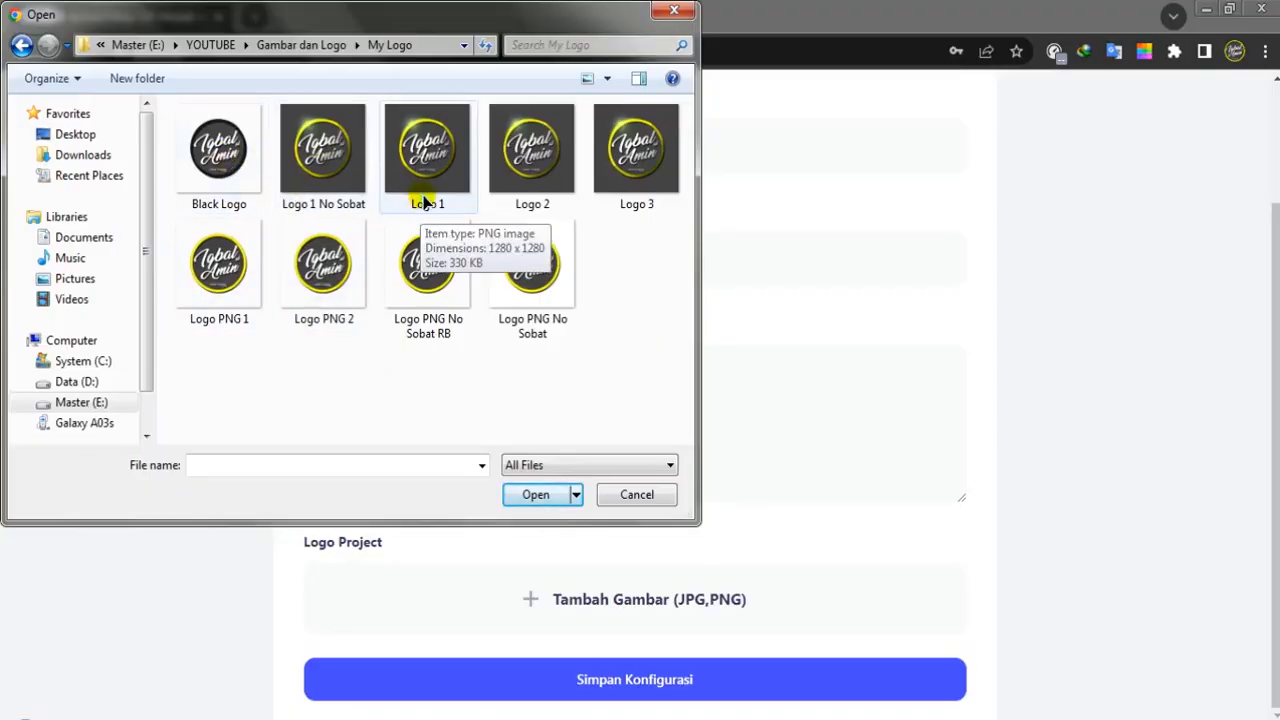
{"action": "left_click", "coordinate": [337, 175]}
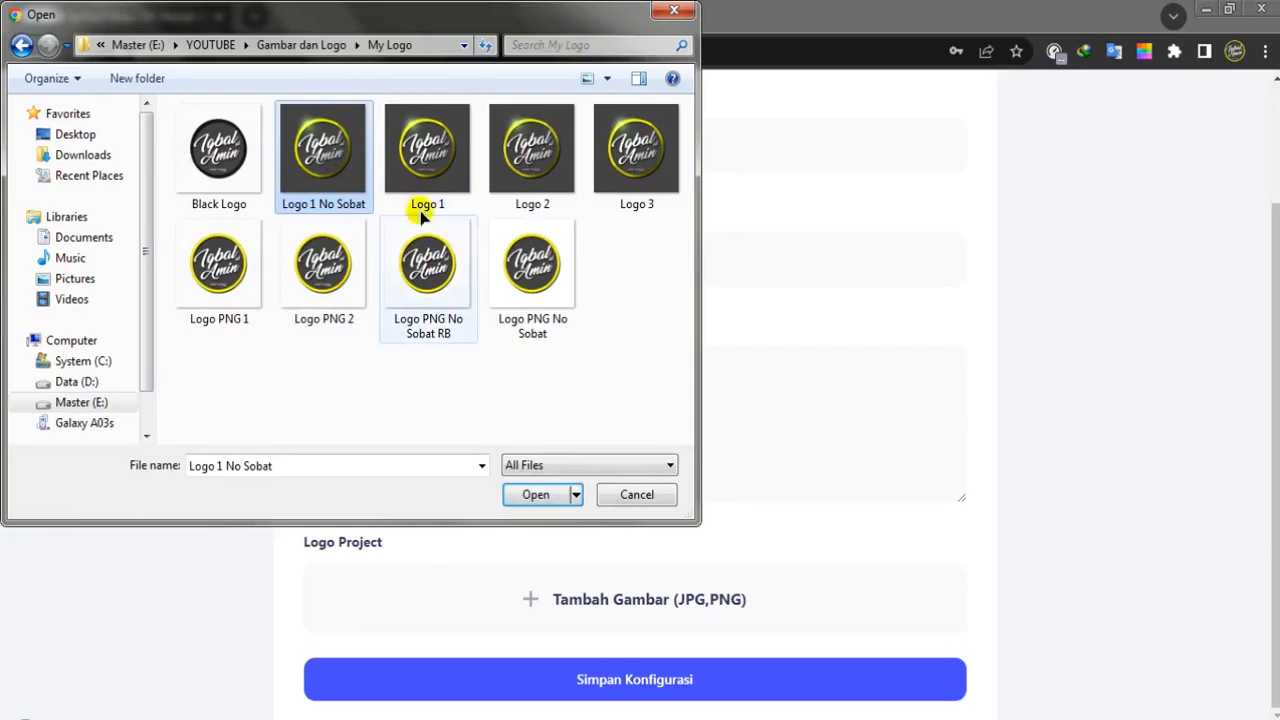
{"action": "left_click", "coordinate": [425, 178]}
{"action": "left_click", "coordinate": [535, 494]}
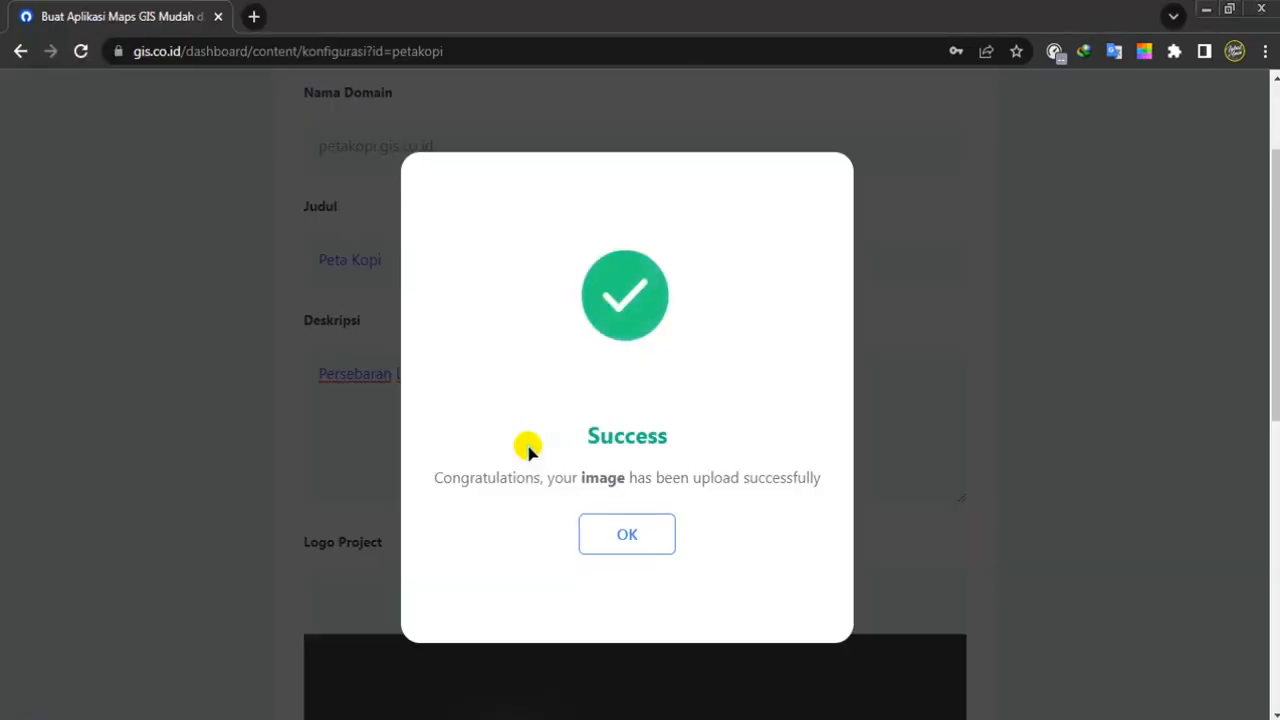
{"action": "left_click", "coordinate": [622, 540]}
Check the uploaded logo and save the petakopi project configuration
{"action": "scroll", "coordinate": [735, 585], "scroll_direction": "down", "scroll_amount": 5}
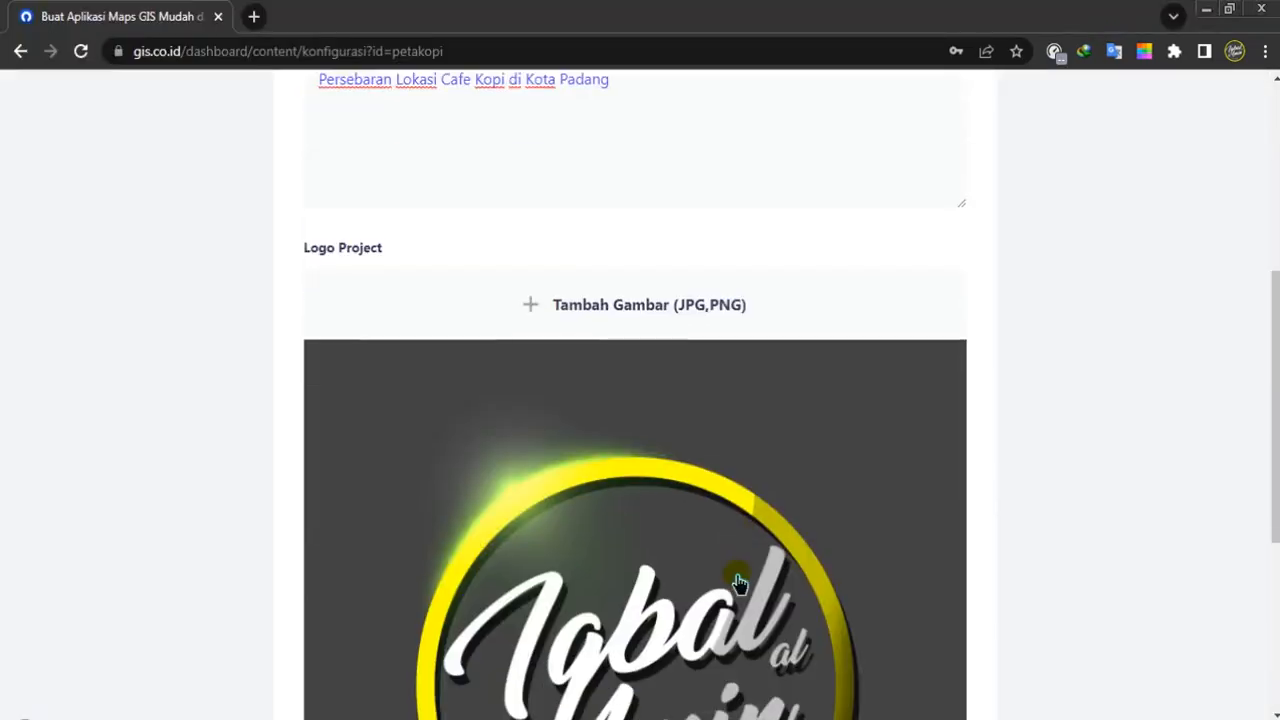
{"action": "scroll", "coordinate": [616, 580], "scroll_direction": "down", "scroll_amount": 2}
{"action": "scroll", "coordinate": [616, 580], "scroll_direction": "up", "scroll_amount": 3}
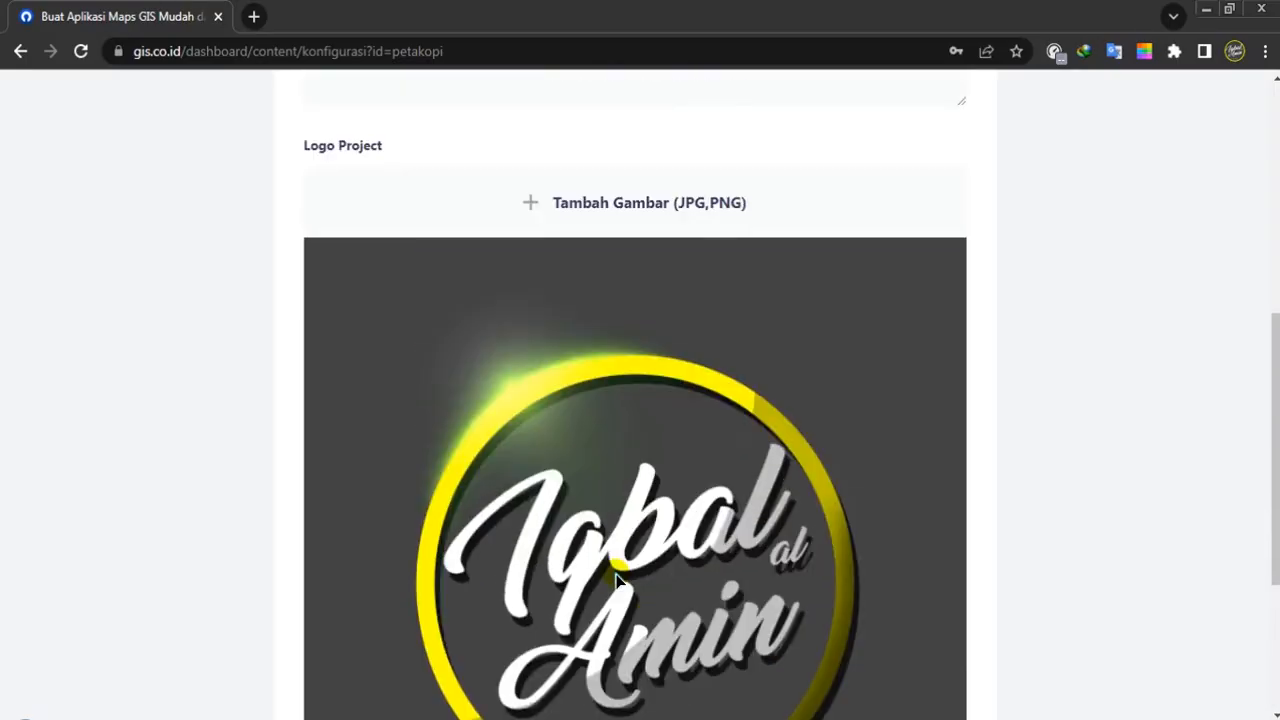
{"action": "scroll", "coordinate": [616, 580], "scroll_direction": "down", "scroll_amount": 2}
{"action": "scroll", "coordinate": [616, 580], "scroll_direction": "down", "scroll_amount": 1}
{"action": "left_click", "coordinate": [595, 679]}
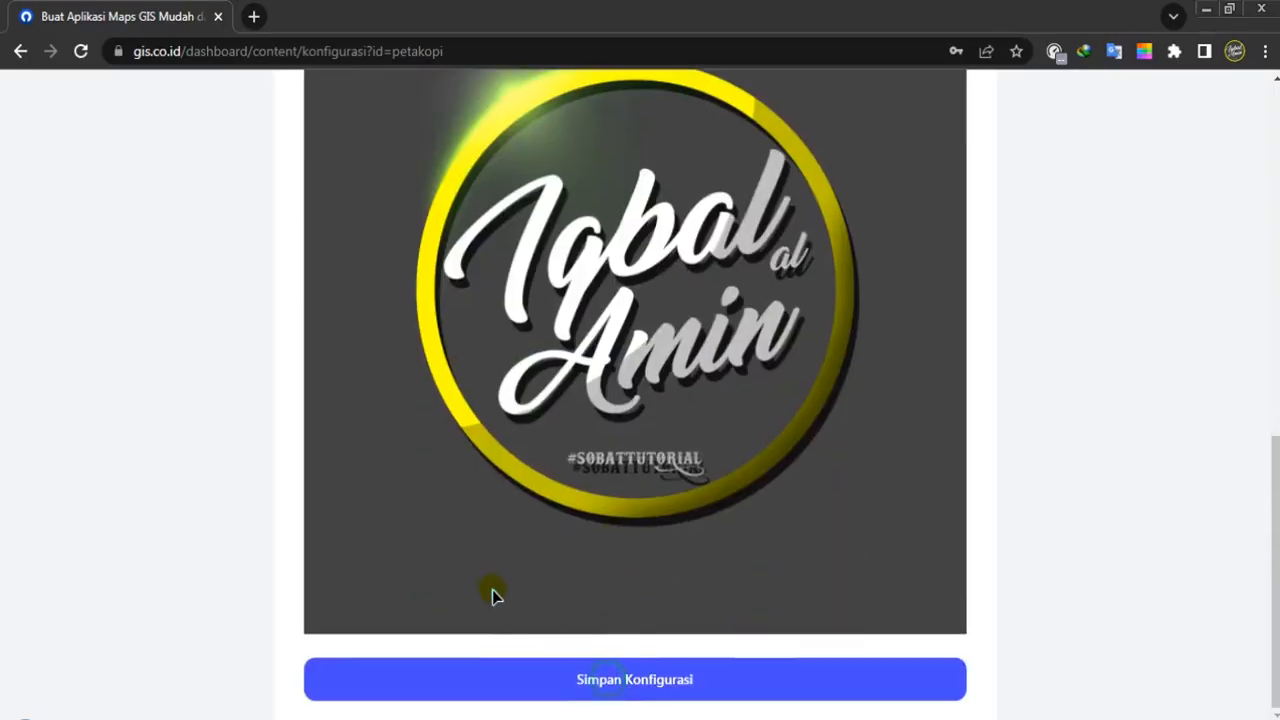
{"action": "left_click", "coordinate": [593, 679]}
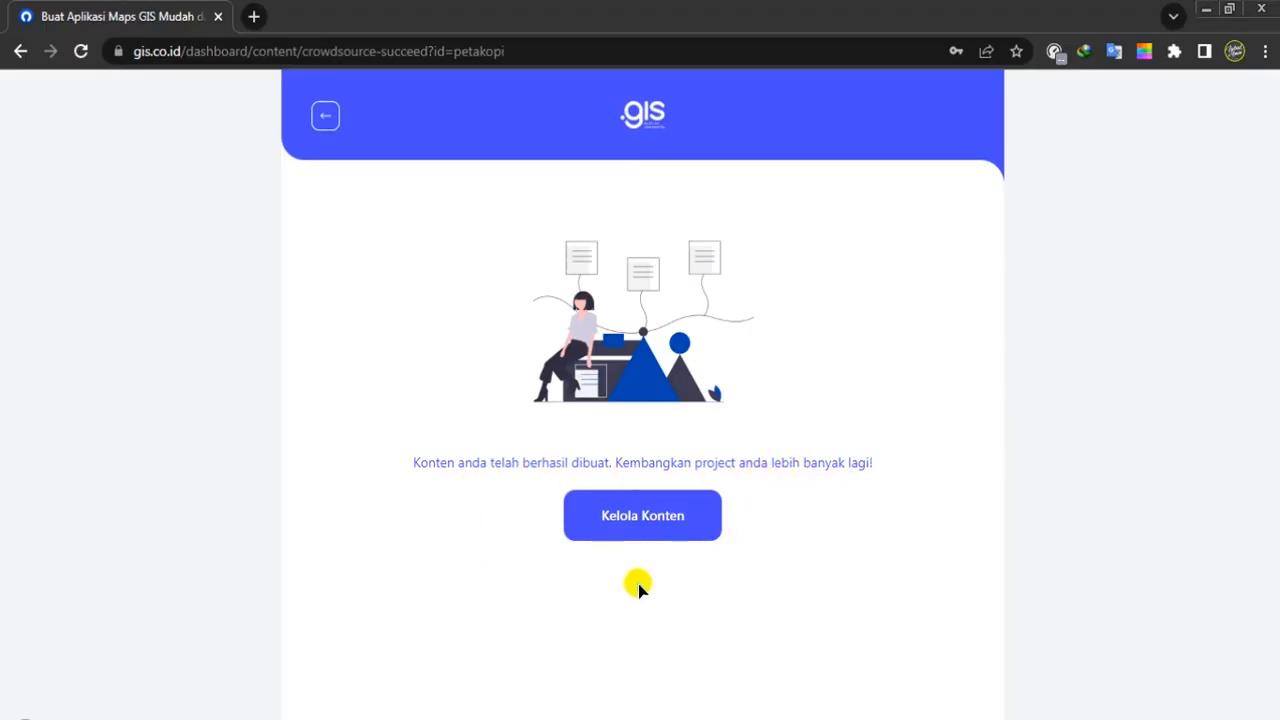
Open the content management page of petakopi.gis.co.id and skip the introductory tour
{"action": "left_click", "coordinate": [651, 531]}
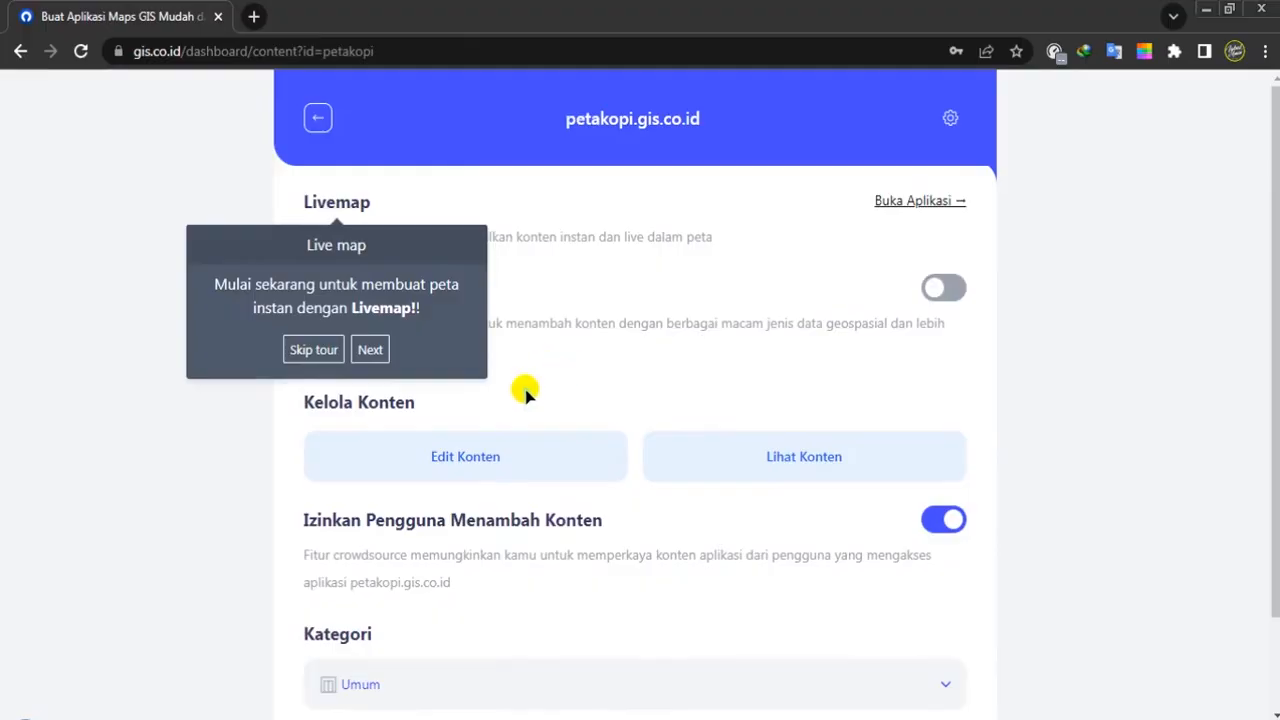
{"action": "left_click", "coordinate": [333, 350]}
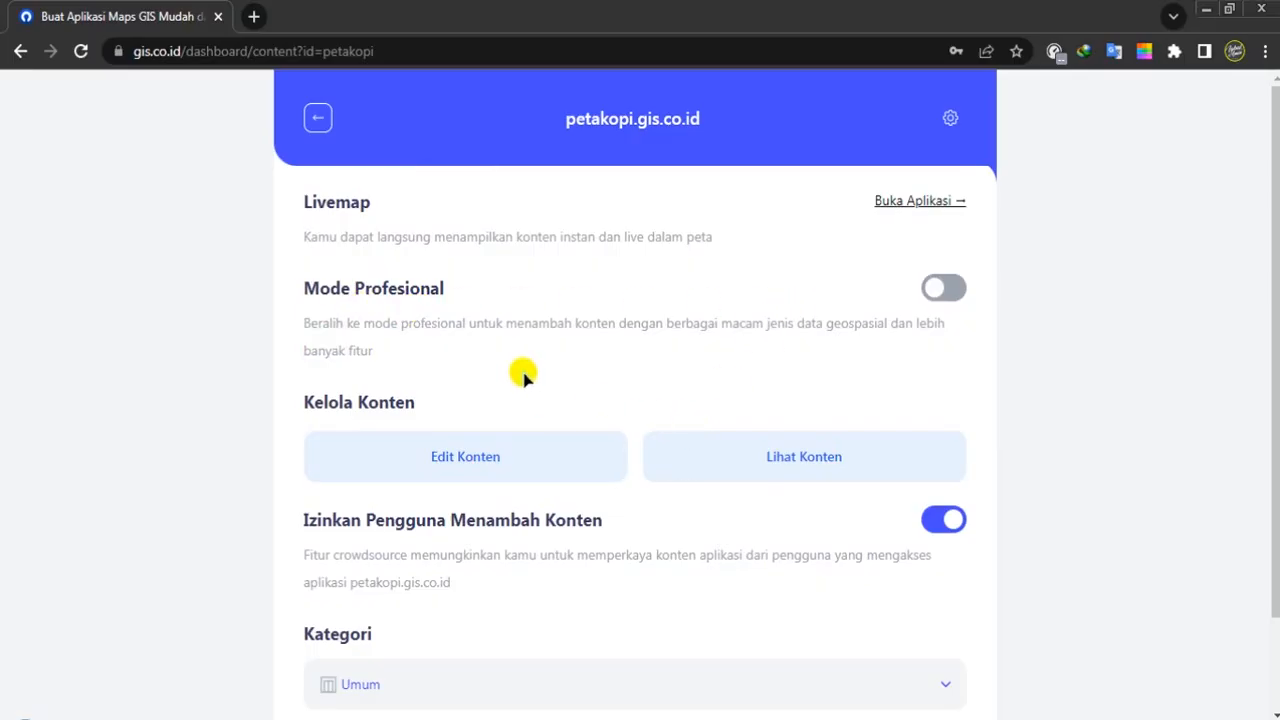
{"action": "scroll", "coordinate": [460, 480], "scroll_direction": "down", "scroll_amount": 1}
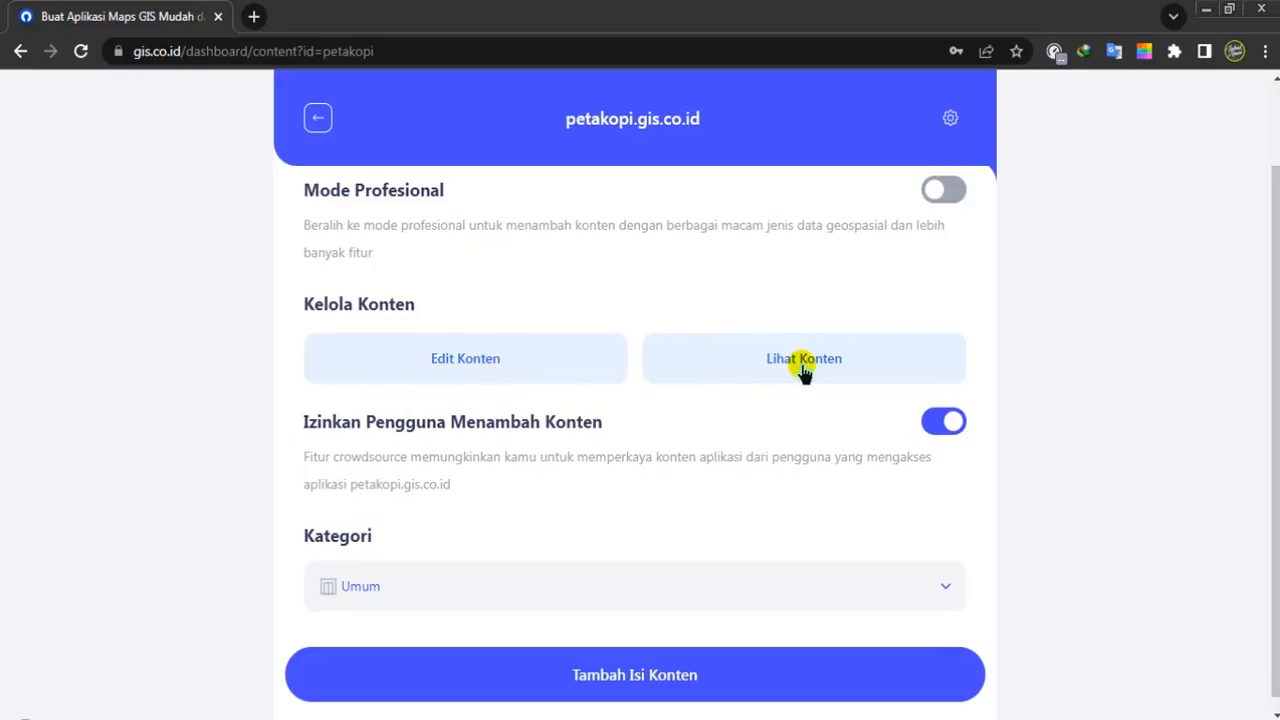
Open the petakopi content form for editing and add the Tambah/Ambil Gambar and Dapatkan Lokasi fields
{"action": "left_click", "coordinate": [443, 364]}
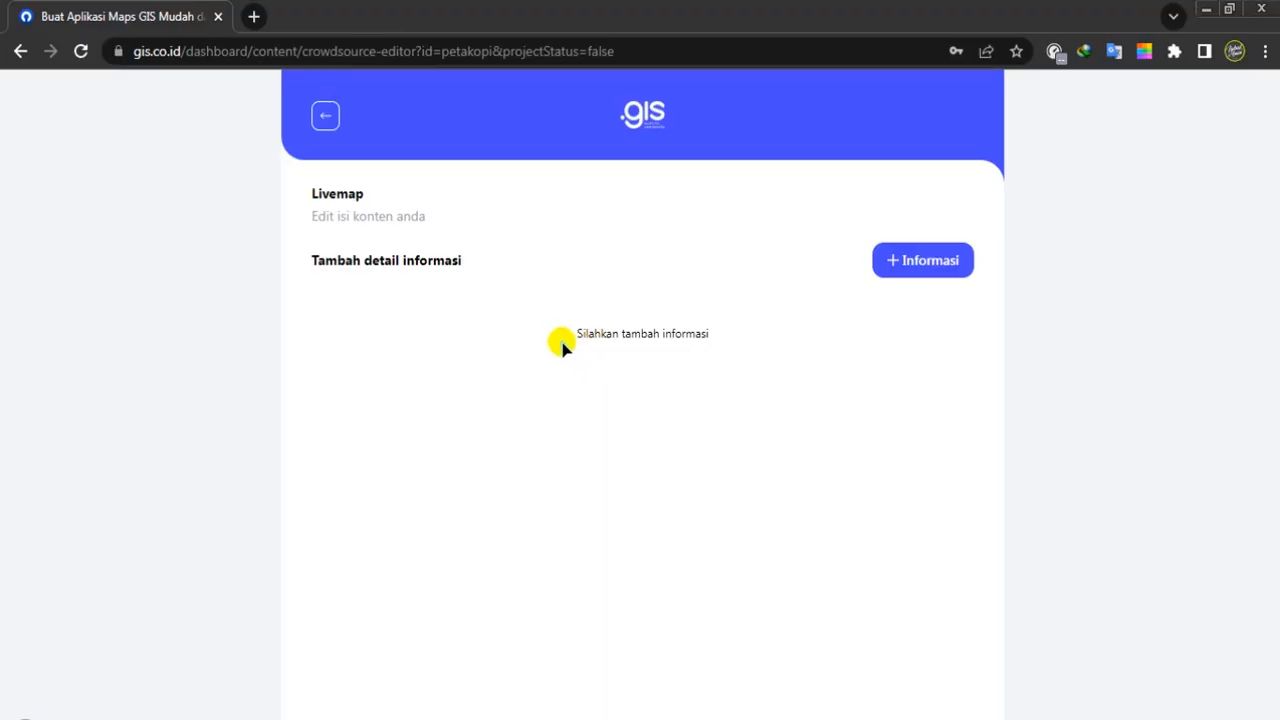
{"action": "left_click", "coordinate": [360, 218]}
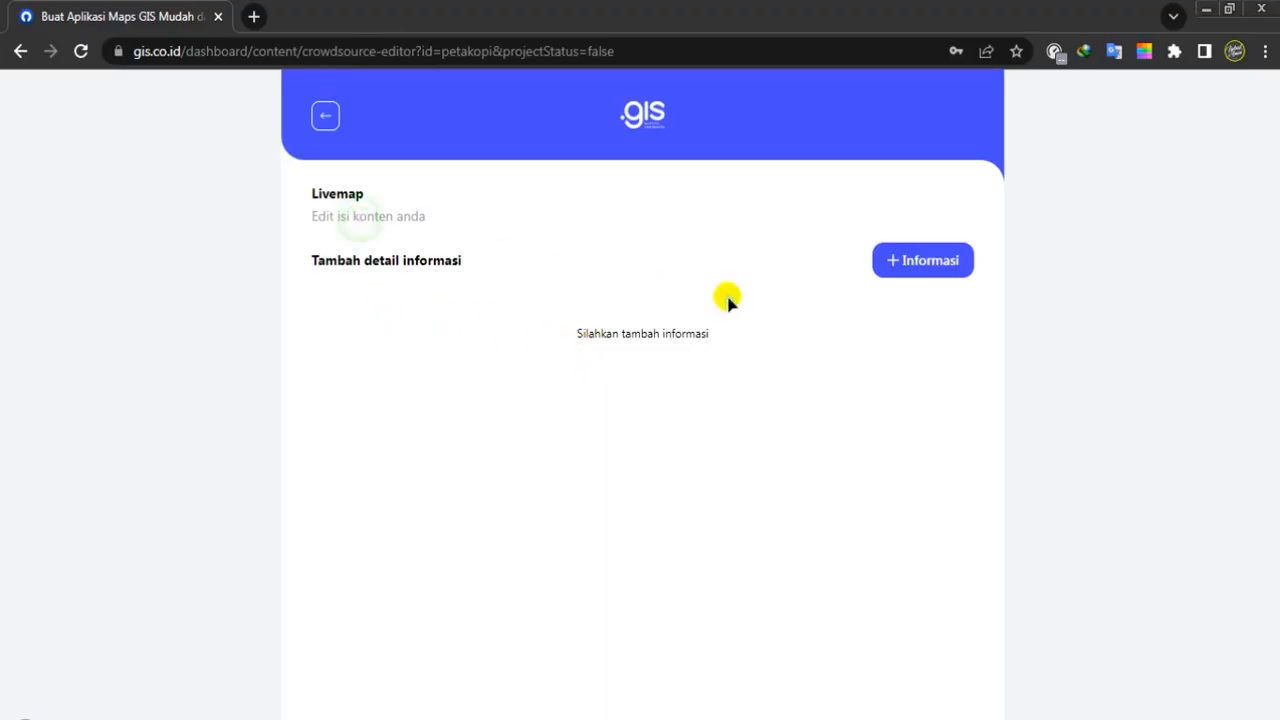
{"action": "left_click", "coordinate": [912, 270]}
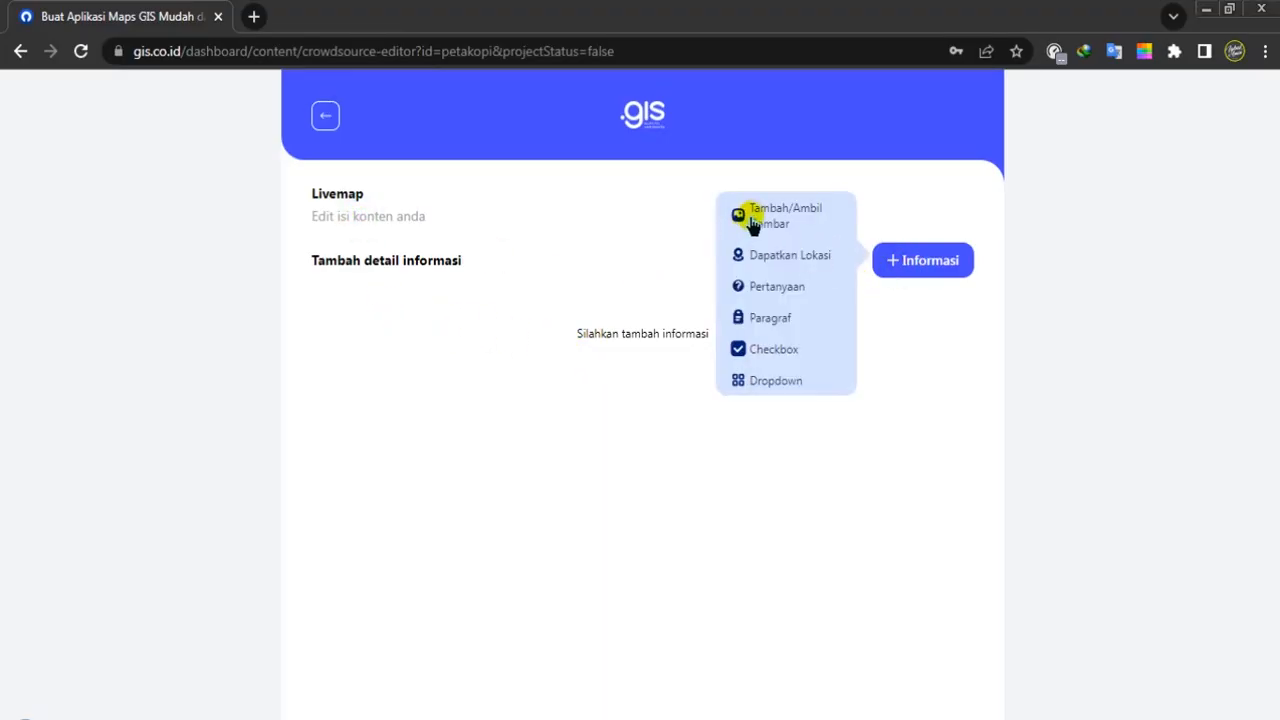
{"action": "left_click", "coordinate": [750, 222]}
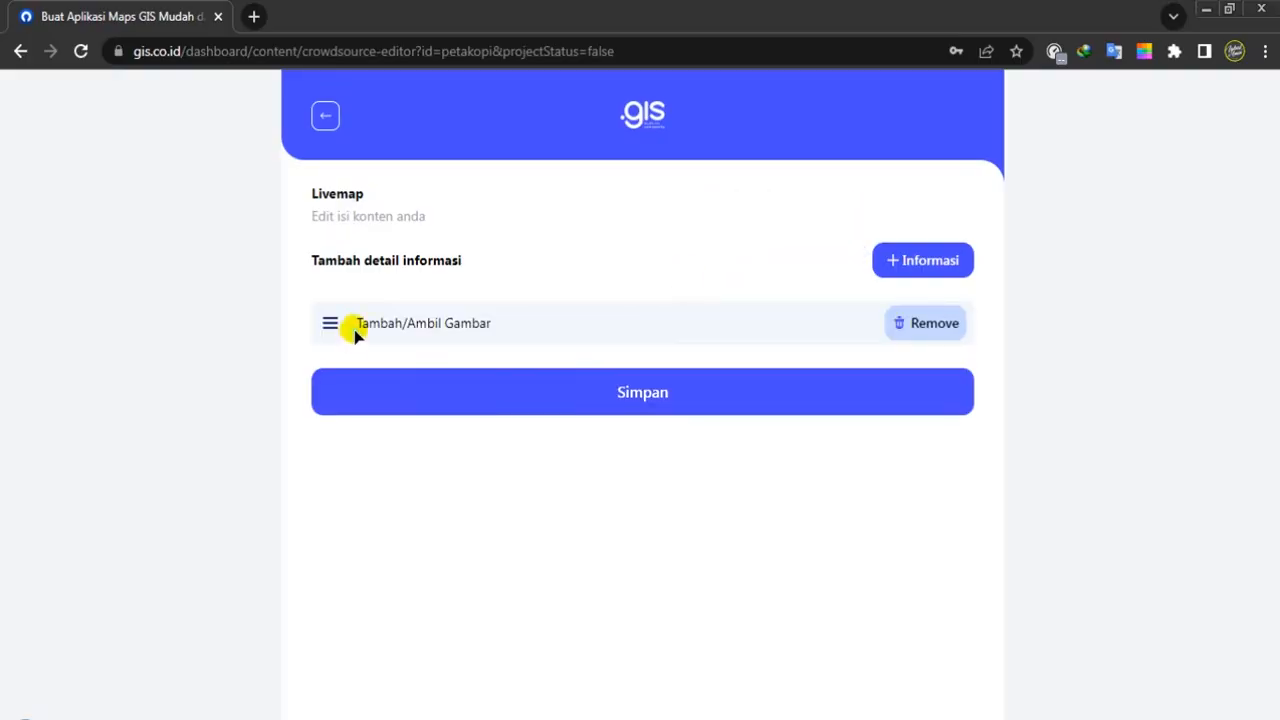
{"action": "left_click", "coordinate": [878, 268]}
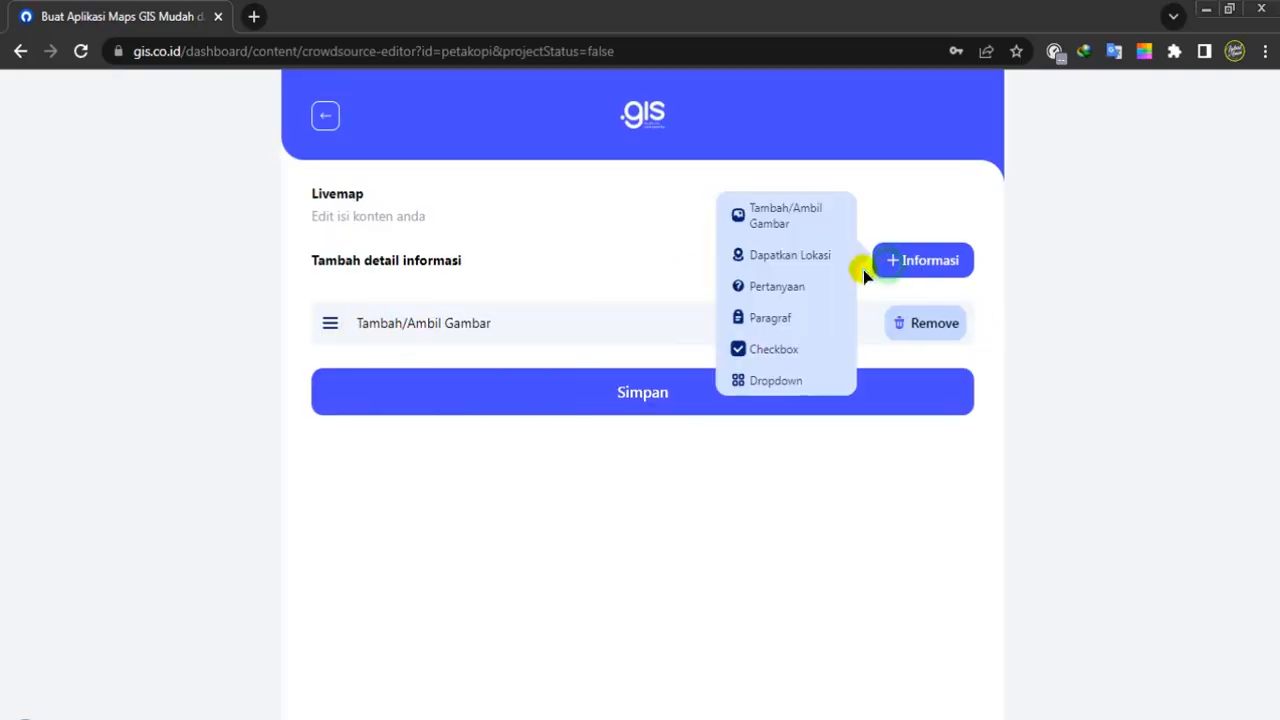
{"action": "left_click", "coordinate": [760, 265]}
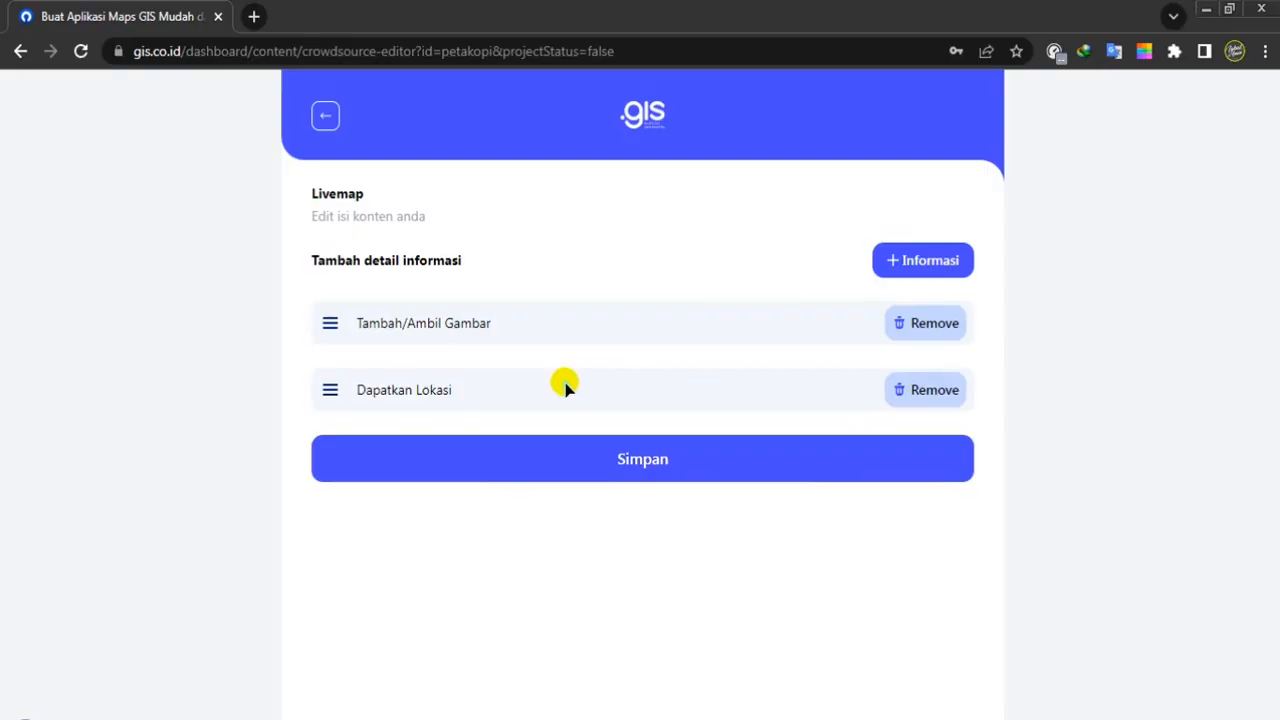
Add Pertanyaan, Paragraf, Checkbox and Dropdown fields to the content form, in that order
{"action": "left_click", "coordinate": [905, 258]}
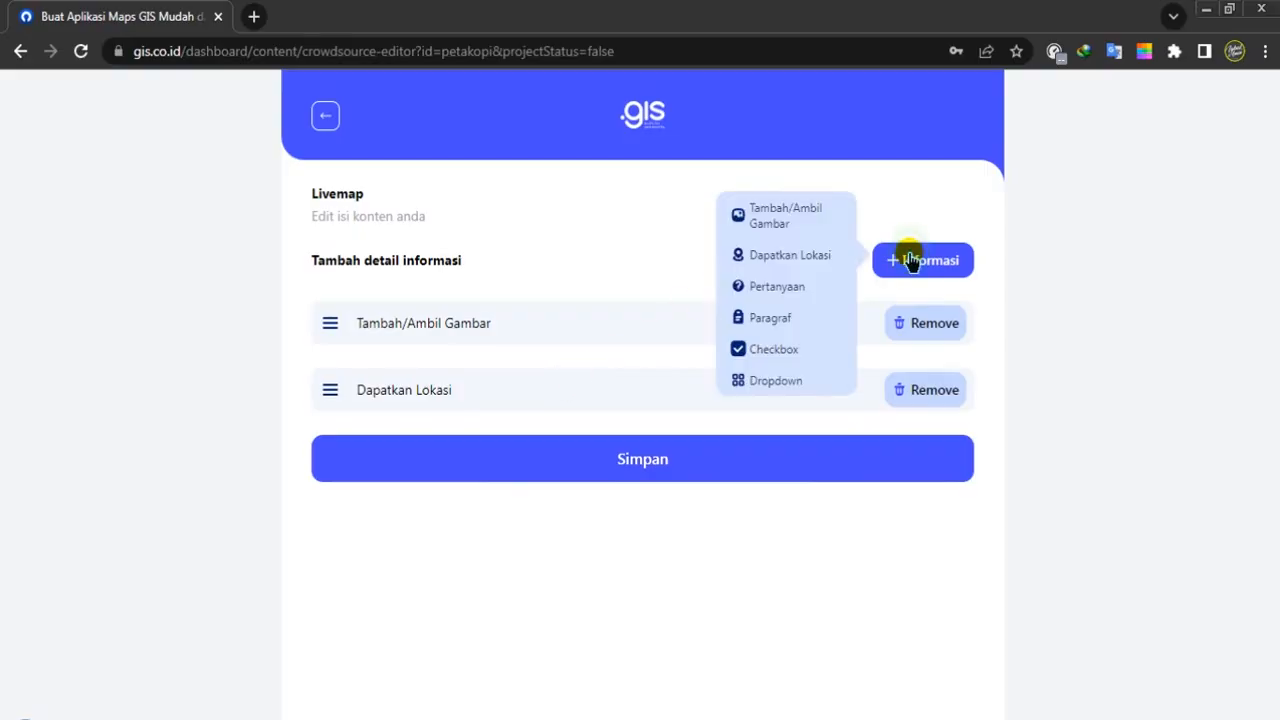
{"action": "left_click", "coordinate": [770, 287]}
{"action": "left_click", "coordinate": [891, 258]}
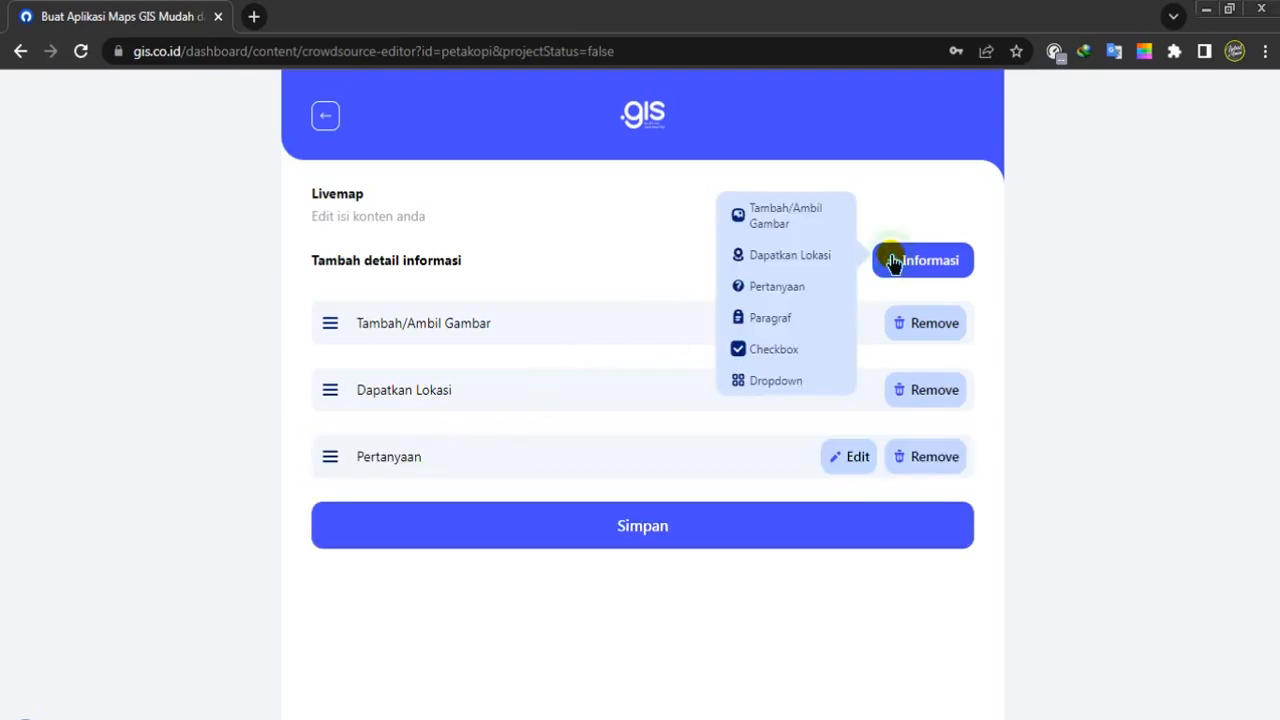
{"action": "left_click", "coordinate": [776, 320]}
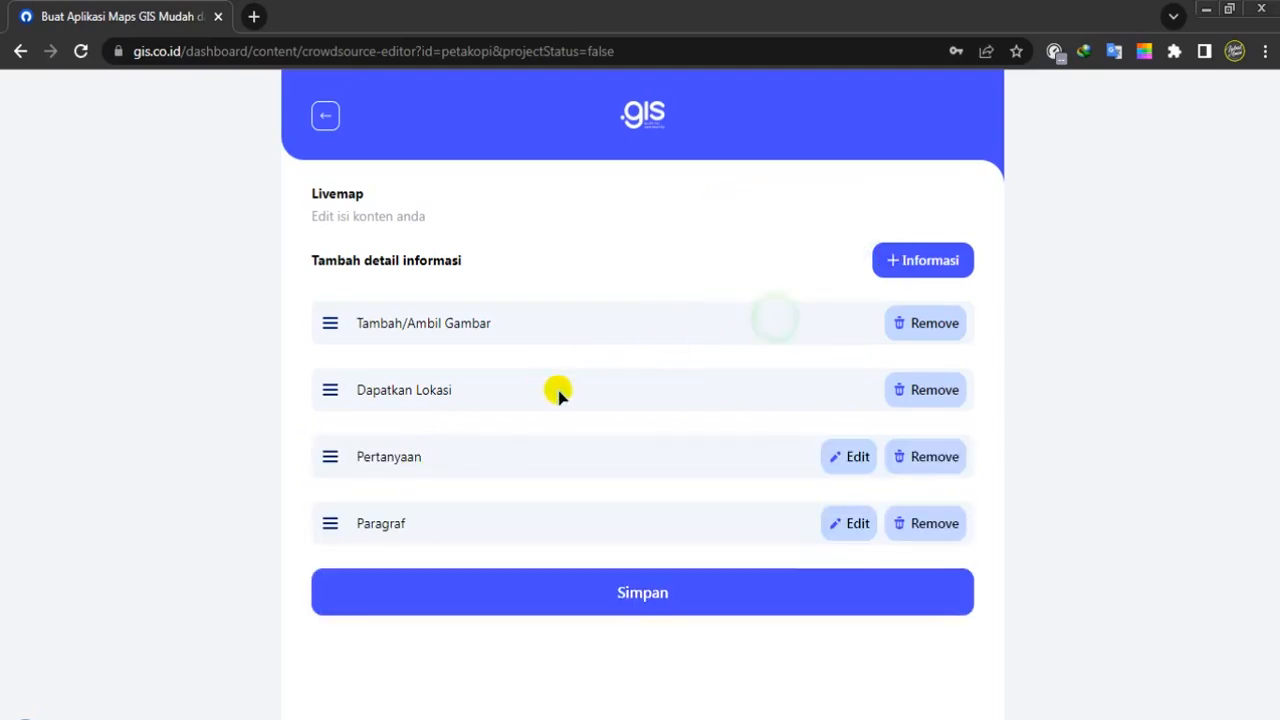
{"action": "left_click", "coordinate": [908, 258]}
{"action": "left_click", "coordinate": [770, 350]}
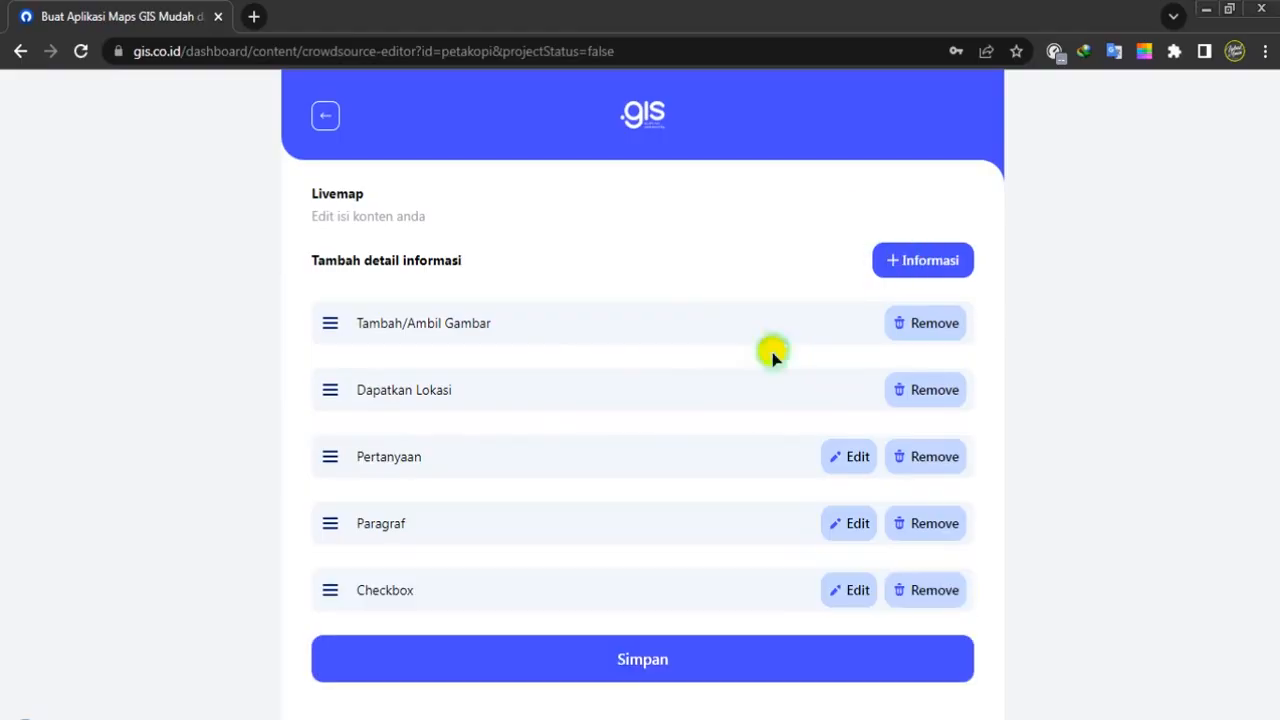
{"action": "left_click", "coordinate": [912, 268]}
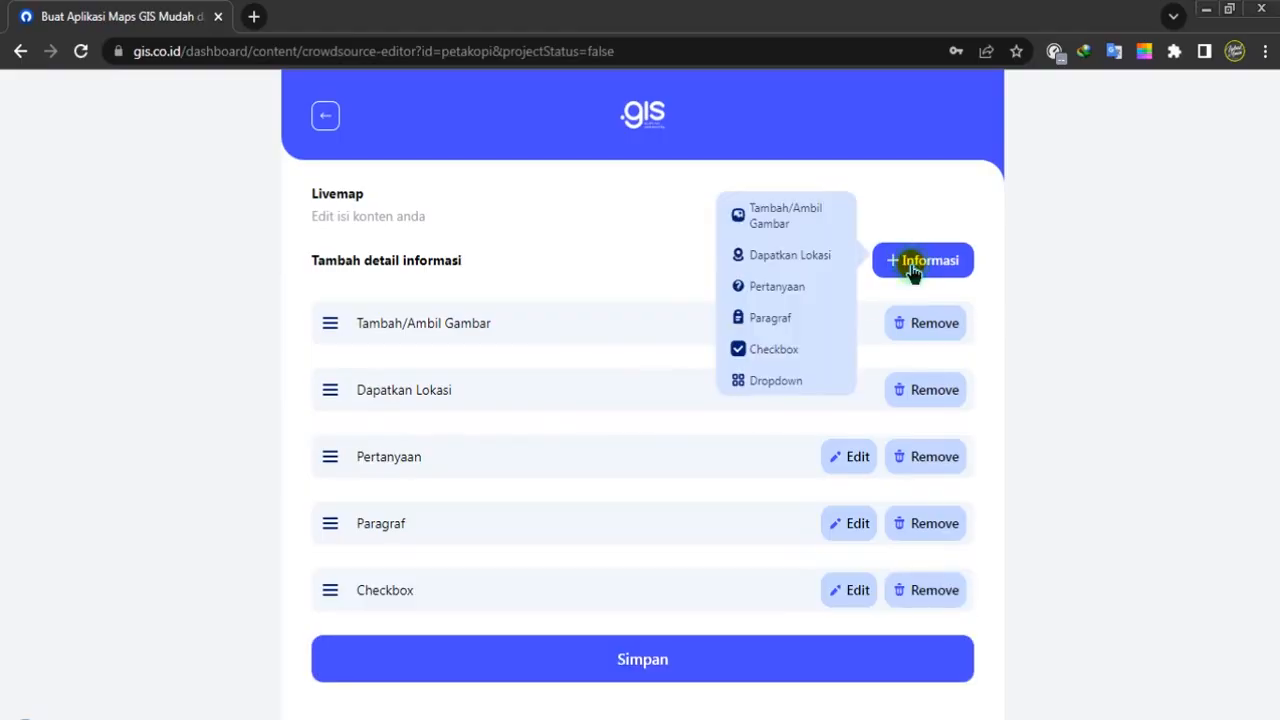
{"action": "left_click", "coordinate": [771, 380]}
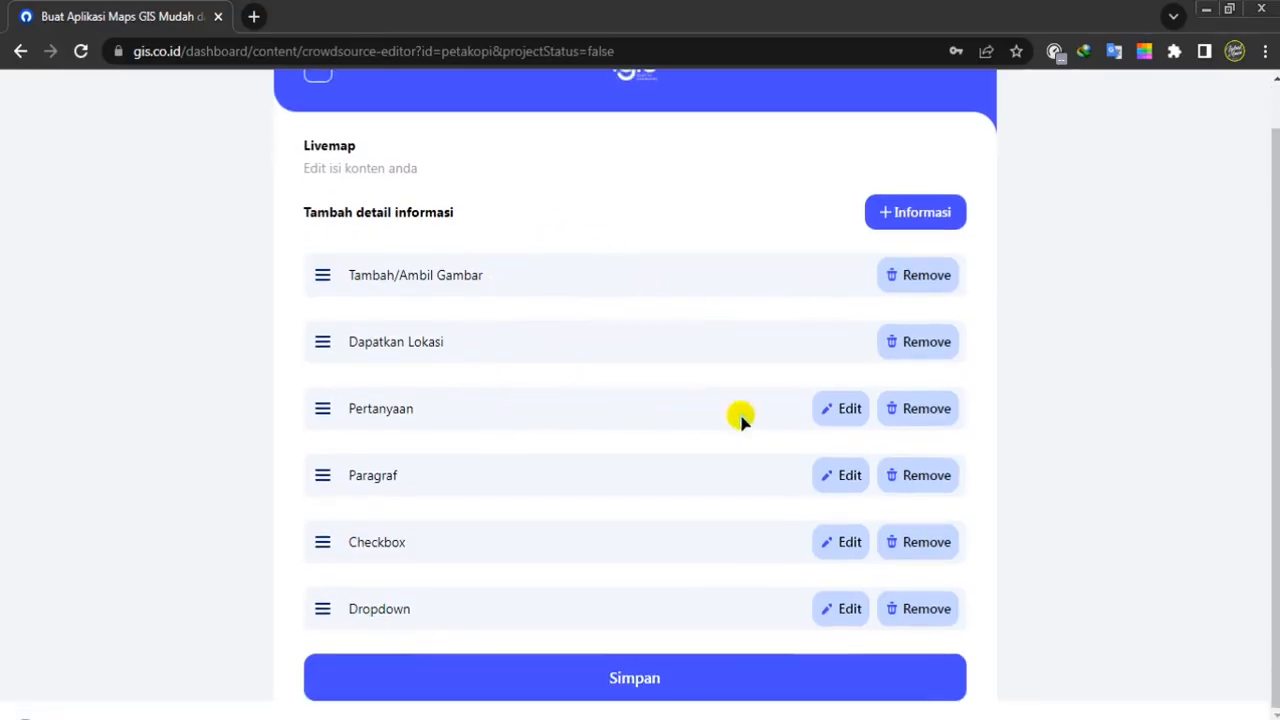
Set the Pertanyaan field's question to "Bagaimana Layanan Cafe Ini Menurut Kamu?"
{"action": "left_click", "coordinate": [848, 408]}
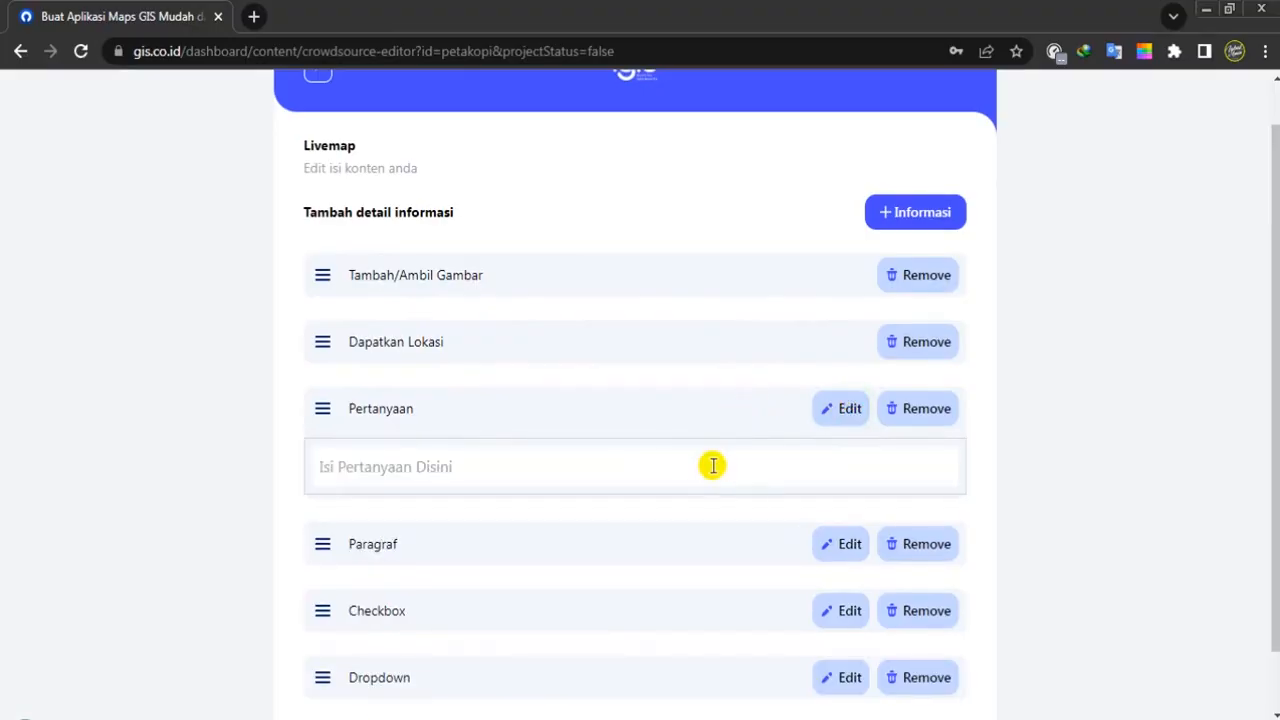
{"action": "type", "text": "Bagaimana Layanan"}
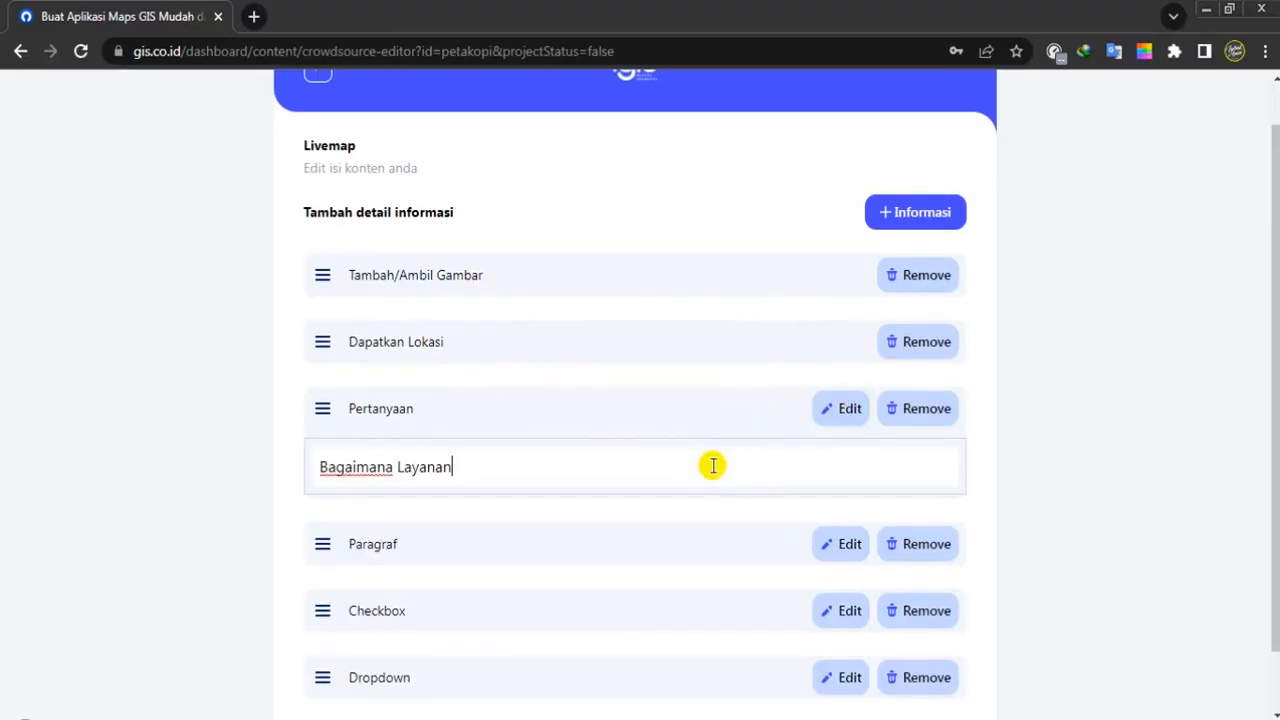
{"action": "type", "text": " Cafe Ini Menurut Kamu?"}
{"action": "scroll", "coordinate": [686, 486], "scroll_direction": "down", "scroll_amount": 2}
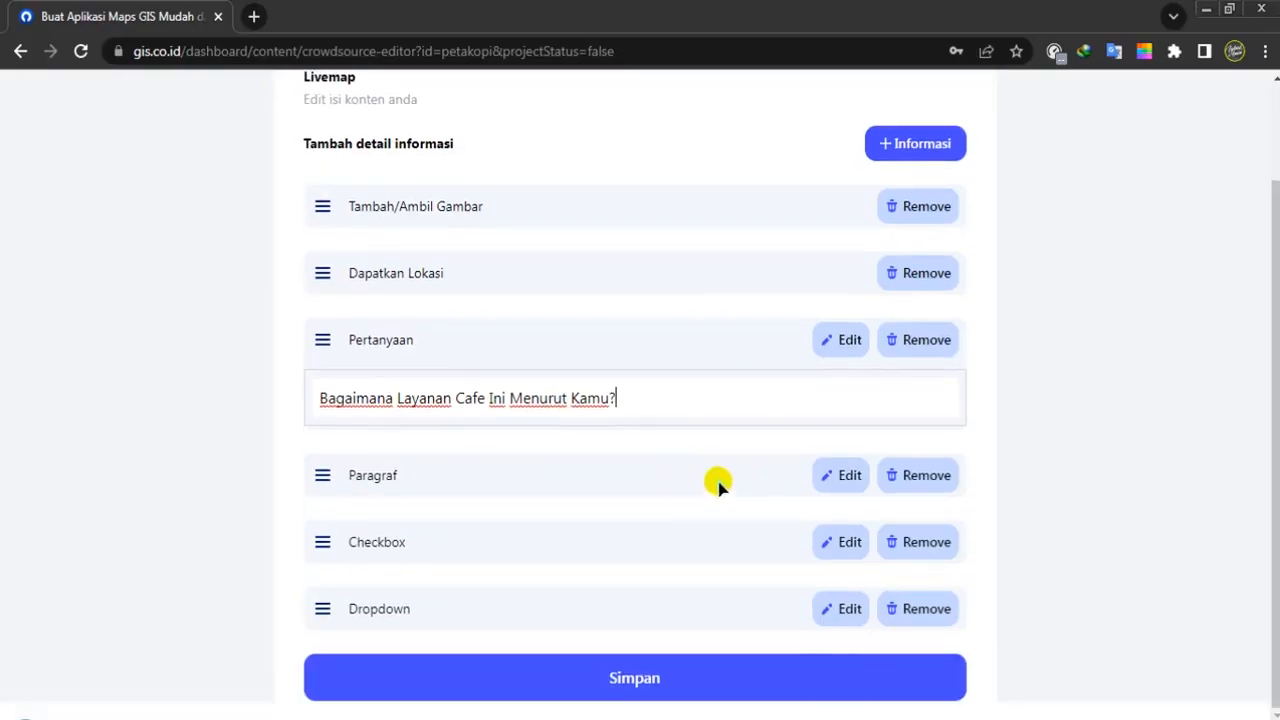
Set the Paragraf field's question to "Apa Saja Layanan Yang Disediakan Oleh Cafe Ini?"
{"action": "left_click", "coordinate": [538, 463]}
{"action": "scroll", "coordinate": [491, 414], "scroll_direction": "up", "scroll_amount": 2}
{"action": "scroll", "coordinate": [560, 528], "scroll_direction": "down", "scroll_amount": 2}
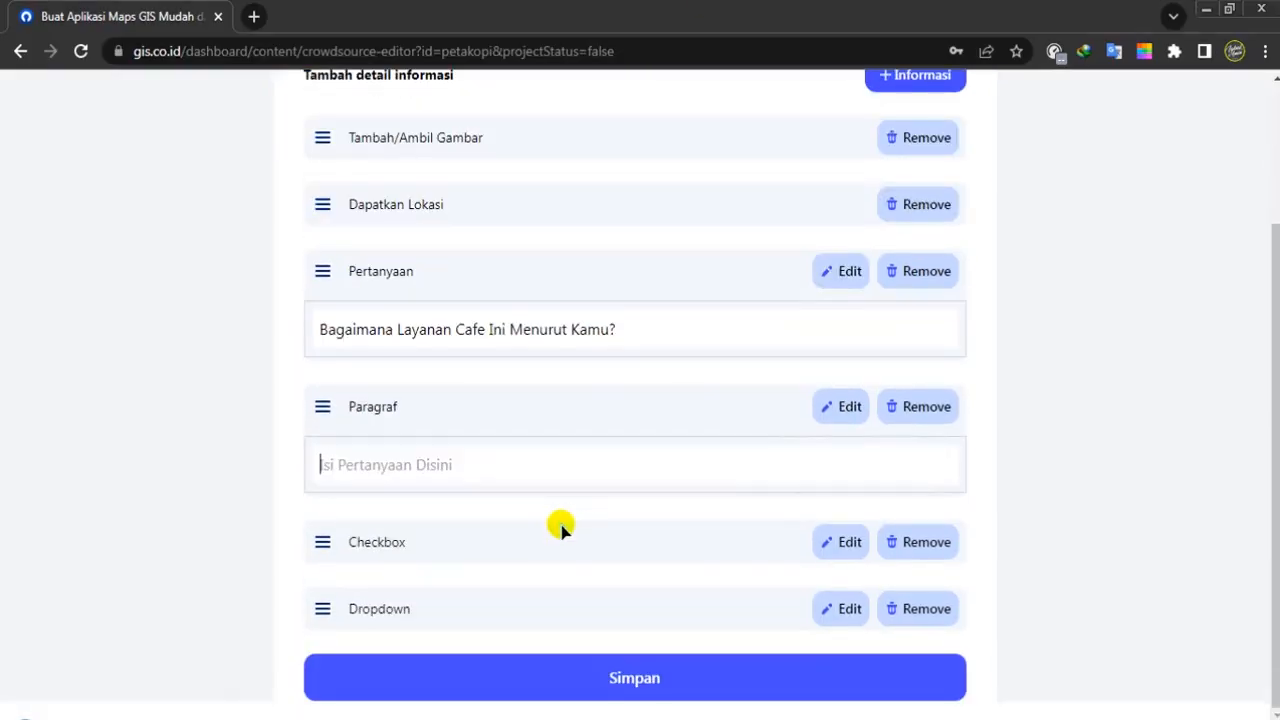
{"action": "type", "text": "Apa Saja Layanan Yang Disediakan Oleh Cafe Ini?"}
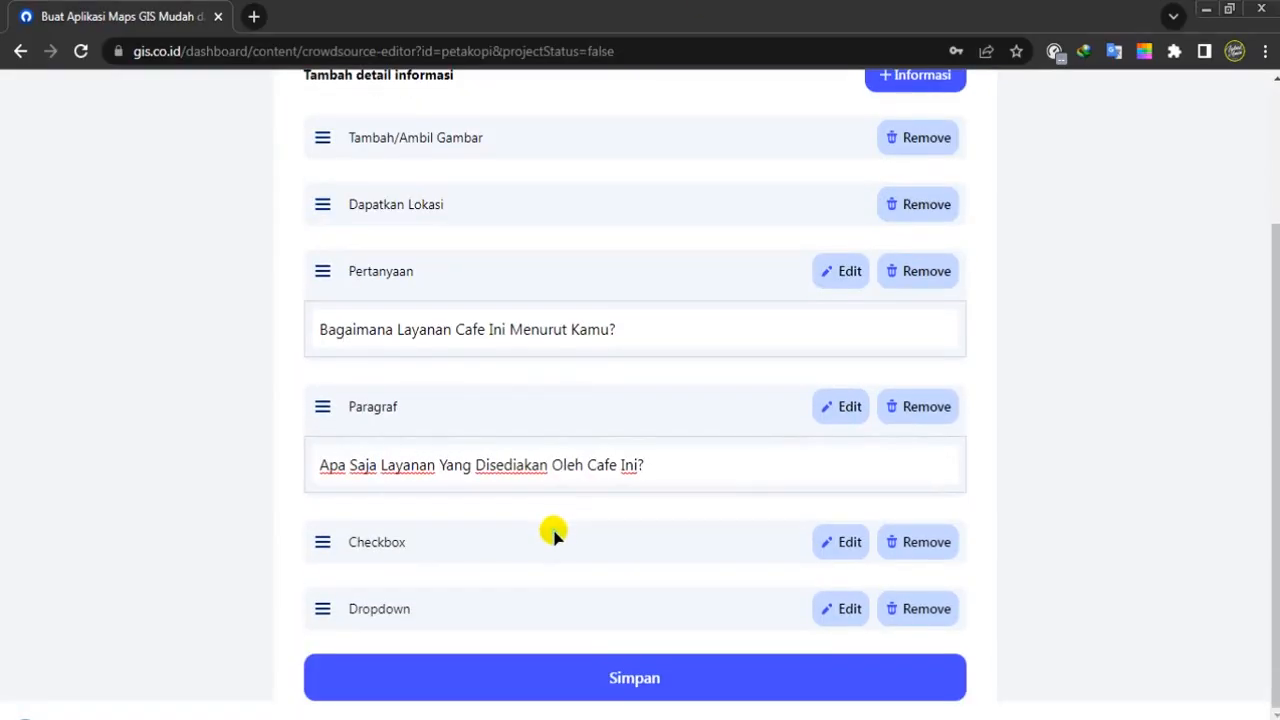
Title the Checkbox field "Layanan Yang Disediakan Antara Lain :" and give it the options Musik and Games
{"action": "left_click", "coordinate": [553, 533]}
{"action": "type", "text": "Layanan Yang Disediakan"}
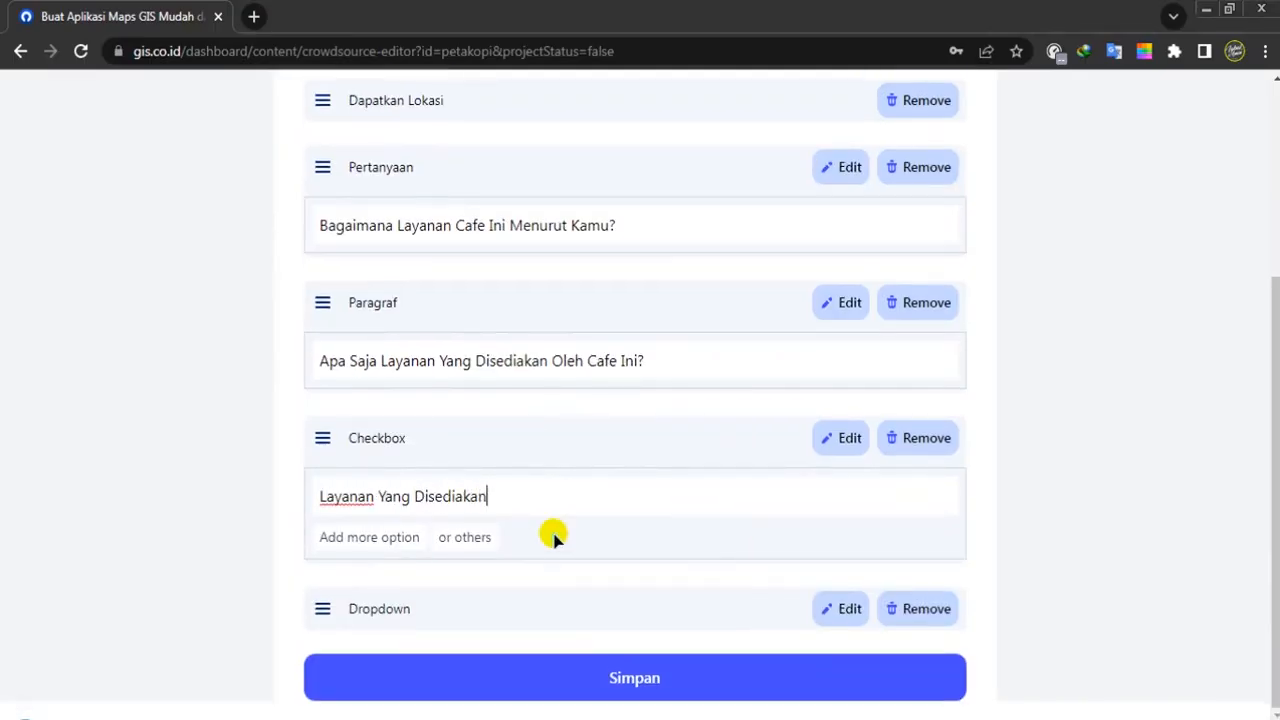
{"action": "type", "text": " Antara Lain :"}
{"action": "left_click", "coordinate": [389, 537]}
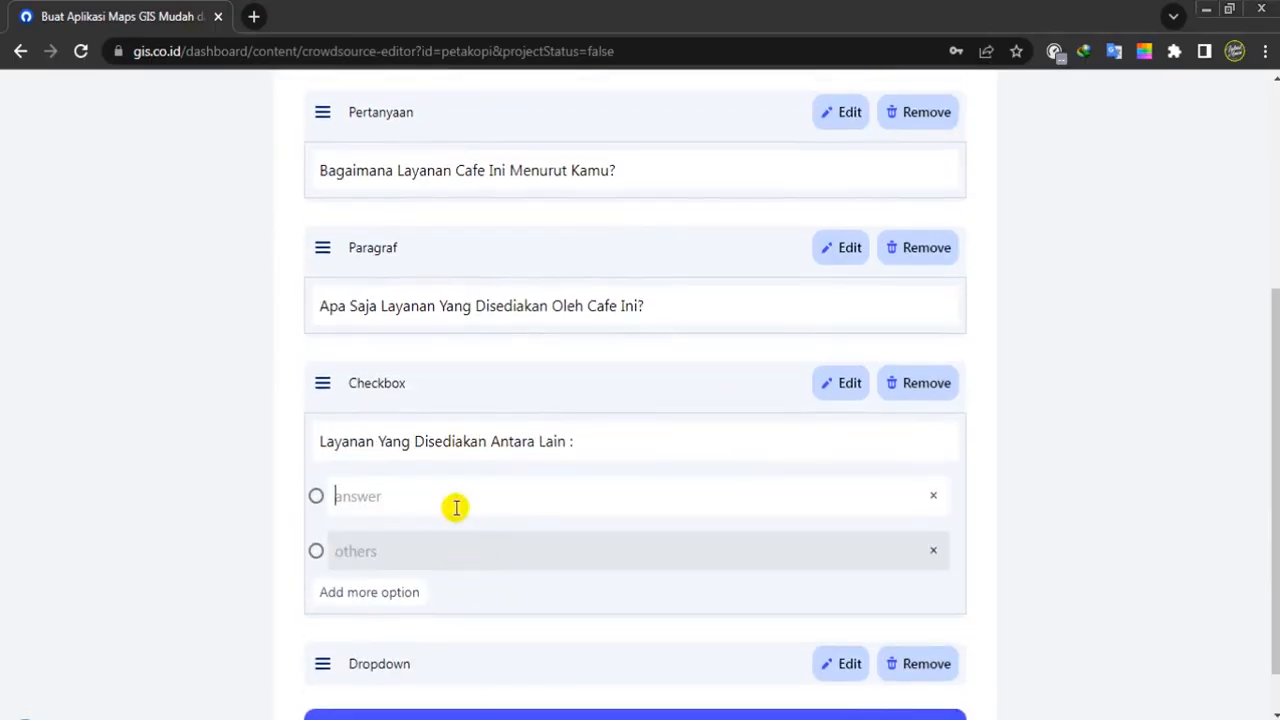
{"action": "type", "text": "Musik"}
{"action": "left_click", "coordinate": [490, 487]}
{"action": "type", "text": "Games"}
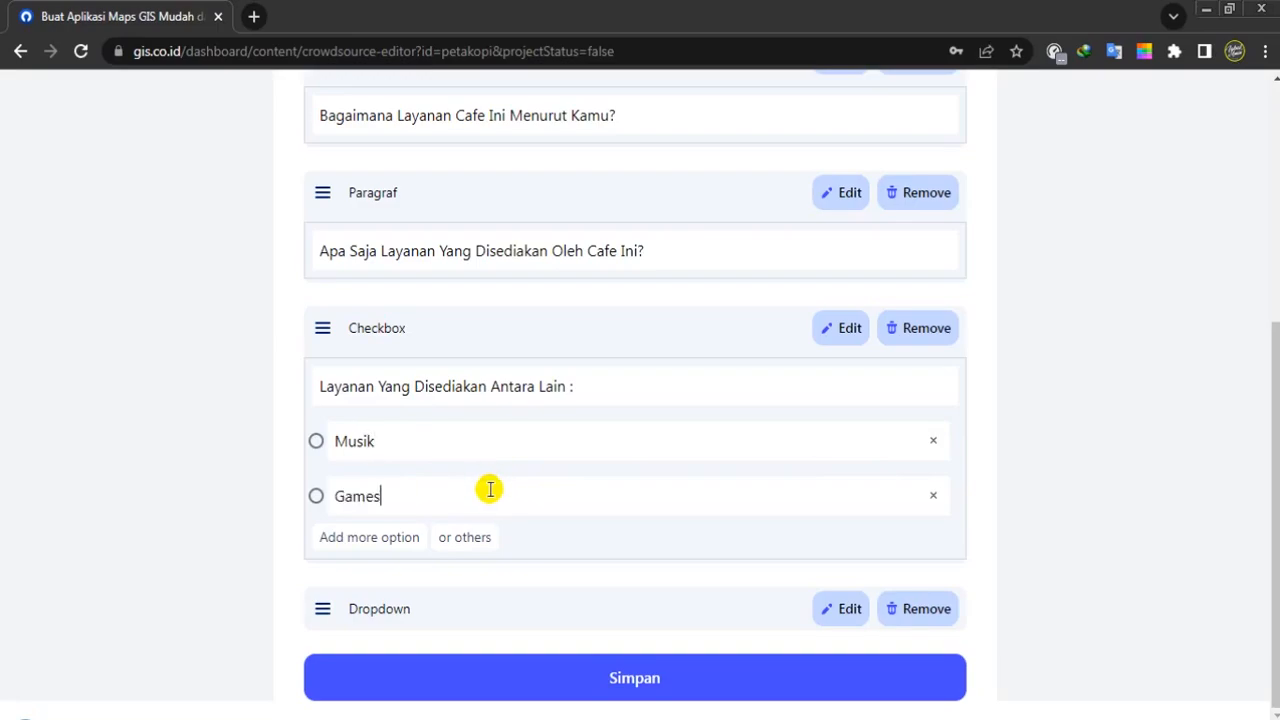
Title the Dropdown field "Berapa Harga Kopi Yang Ada Di Cafe Itu?" and give it the options 20K and 30K
{"action": "left_click", "coordinate": [829, 608]}
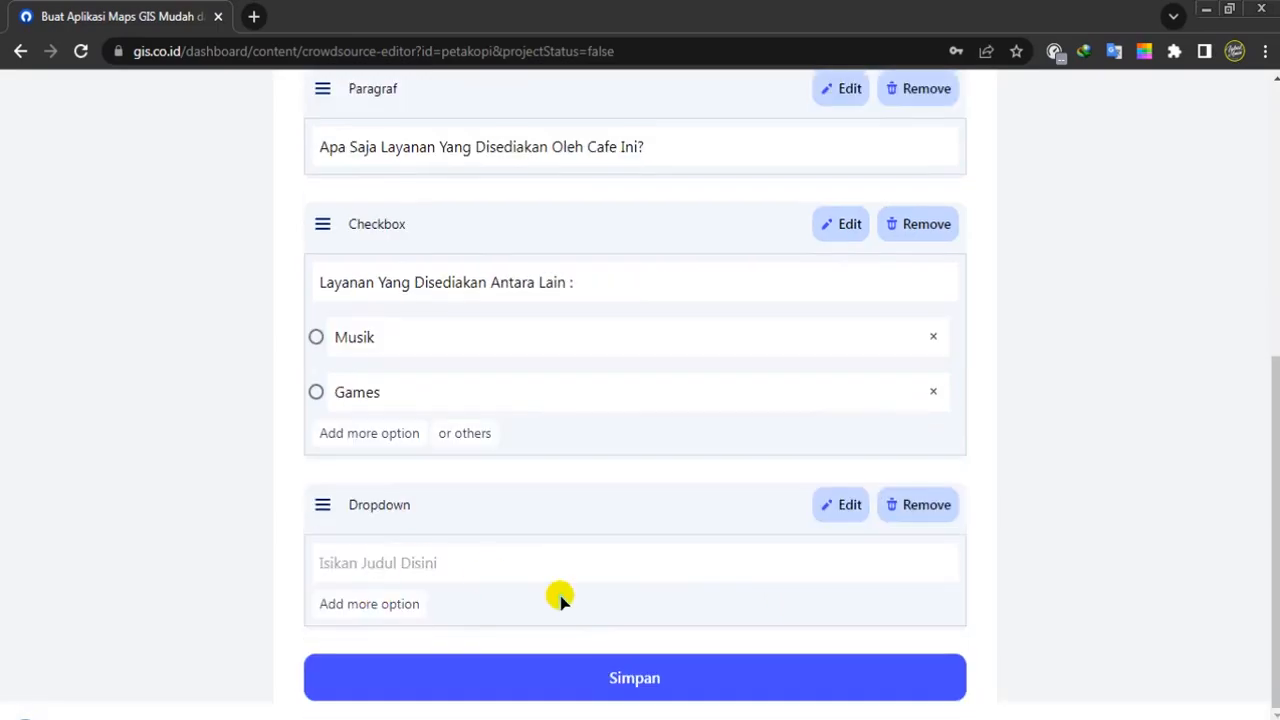
{"action": "type", "text": "Berapa Harga"}
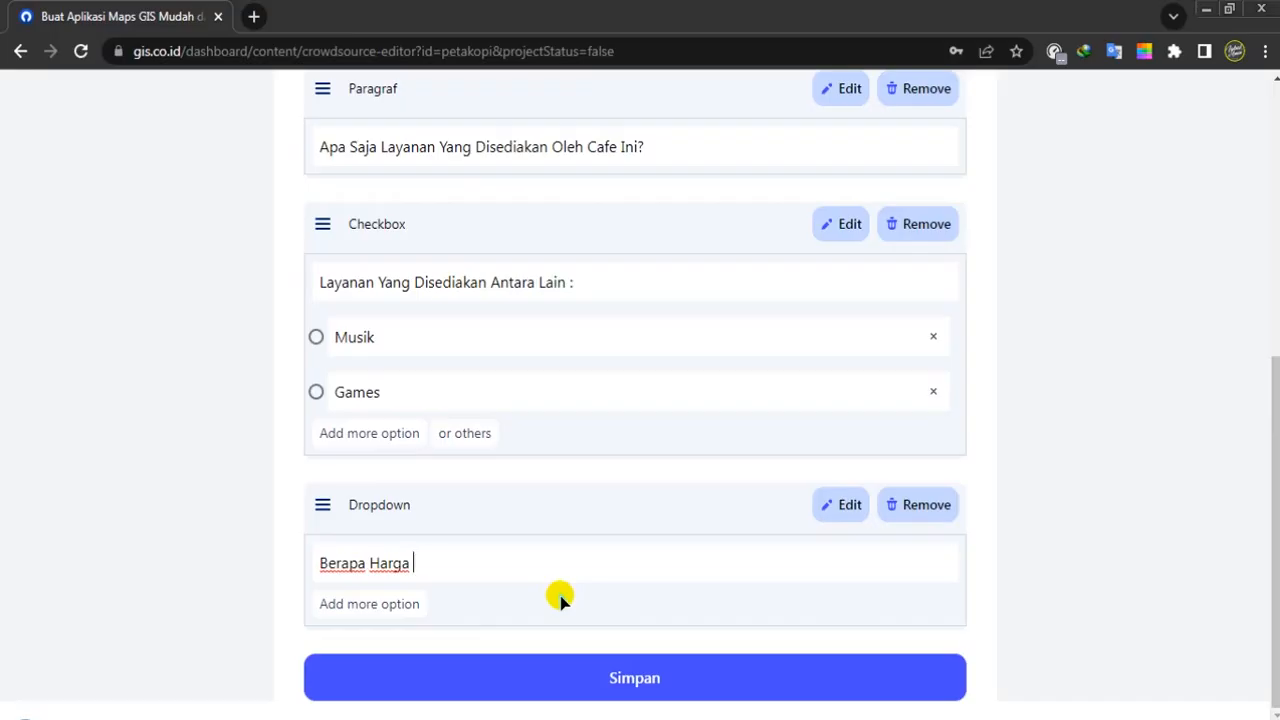
{"action": "type", "text": "Kopi Yang Ada Di Cafe Itu?"}
{"action": "left_click", "coordinate": [392, 603]}
{"action": "left_click", "coordinate": [392, 603]}
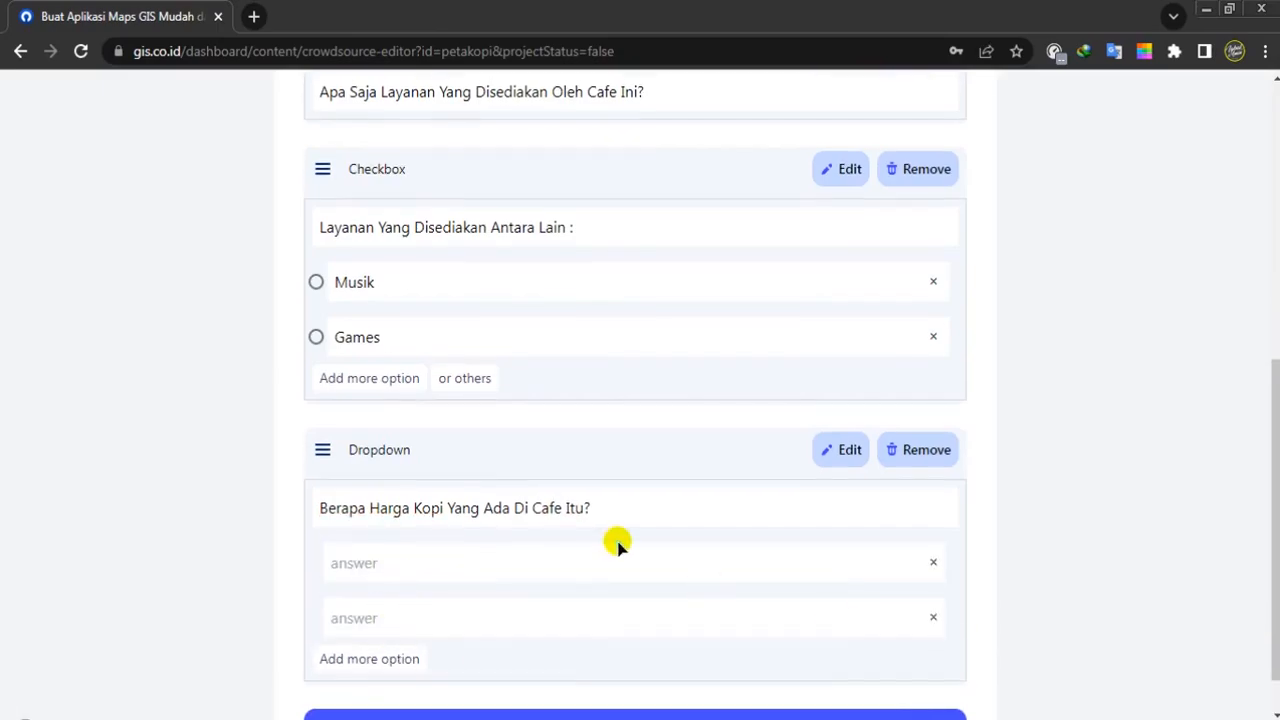
{"action": "left_click", "coordinate": [617, 548]}
{"action": "type", "text": "20K"}
{"action": "left_click", "coordinate": [603, 614]}
{"action": "type", "text": "30K"}
{"action": "scroll", "coordinate": [605, 600], "scroll_direction": "down", "scroll_amount": 1}
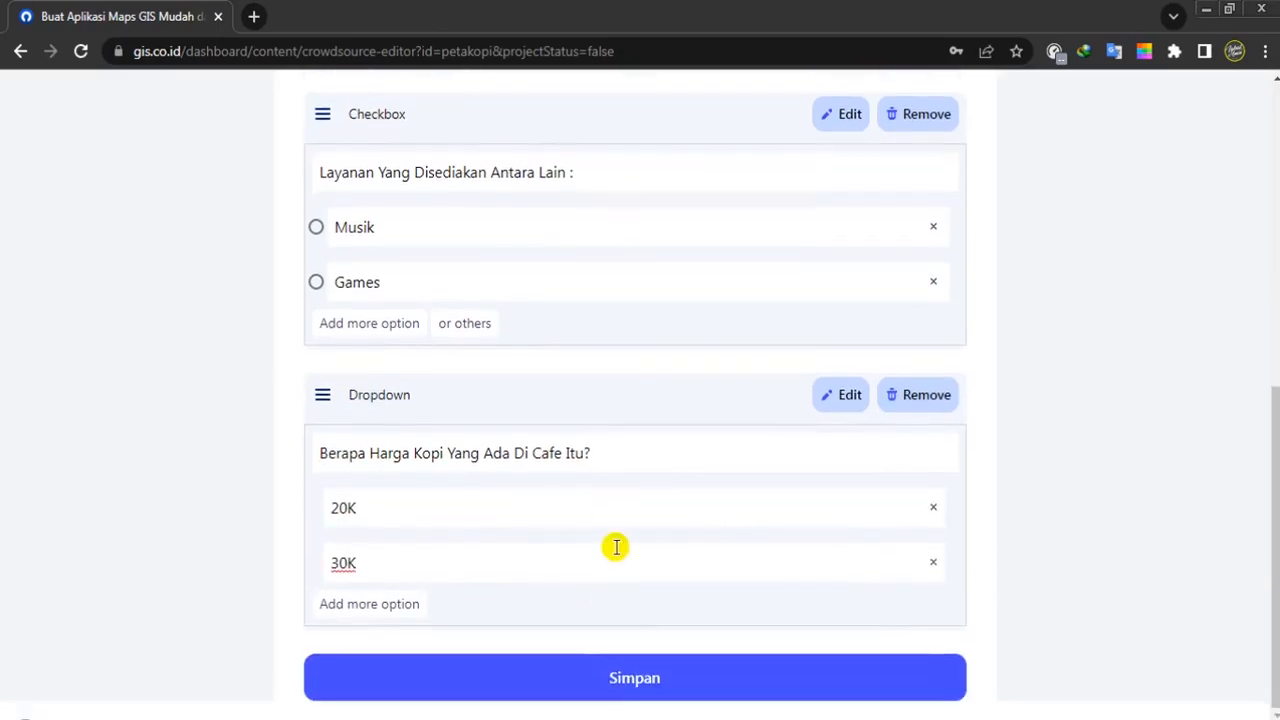
Save the content form and dismiss the success message
{"action": "left_click", "coordinate": [617, 677]}
{"action": "scroll", "coordinate": [520, 586], "scroll_direction": "up", "scroll_amount": 6}
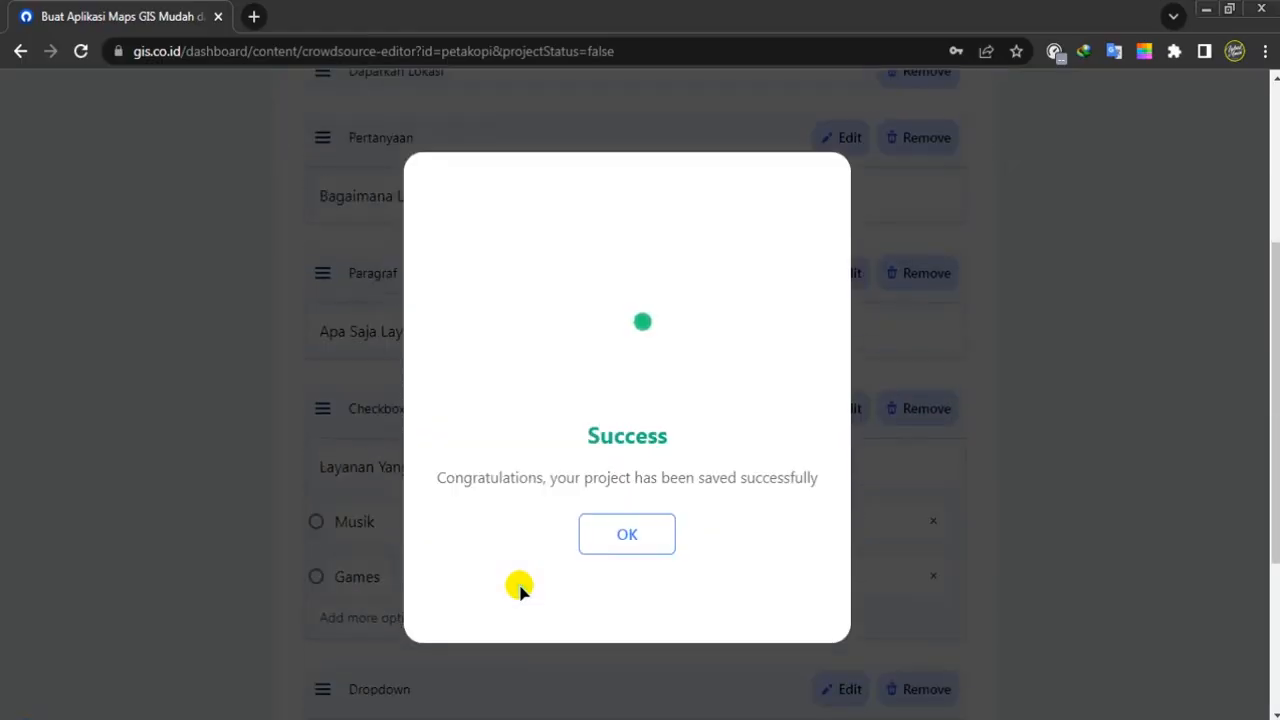
{"action": "left_click", "coordinate": [648, 542]}
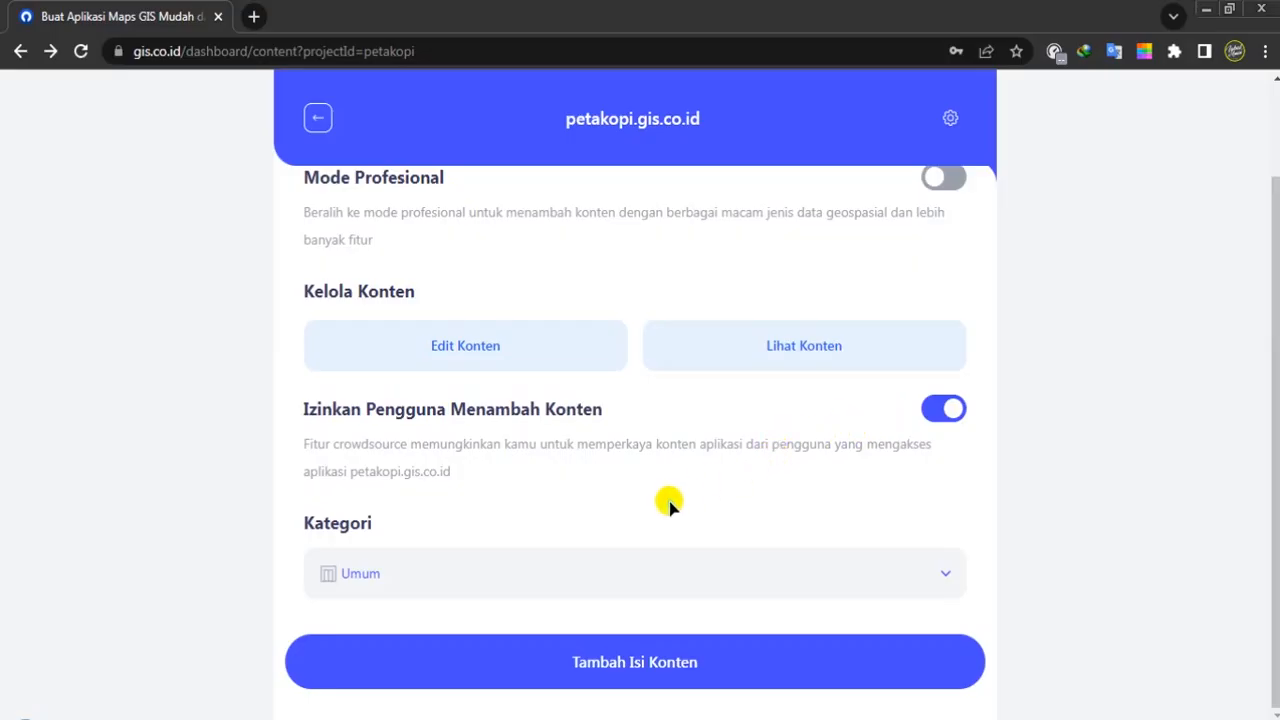
Set the content category of petakopi.gis.co.id to Makanan & Cafe
{"action": "left_click", "coordinate": [446, 594]}
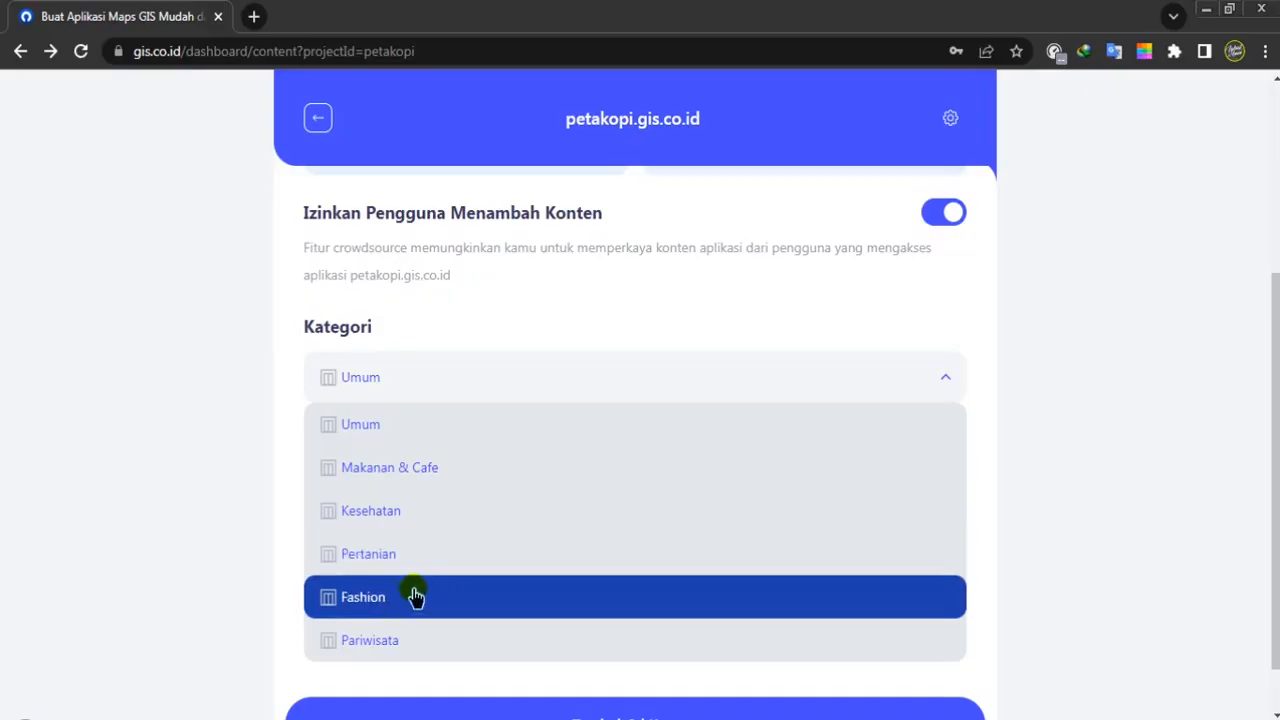
{"action": "left_click", "coordinate": [468, 474]}
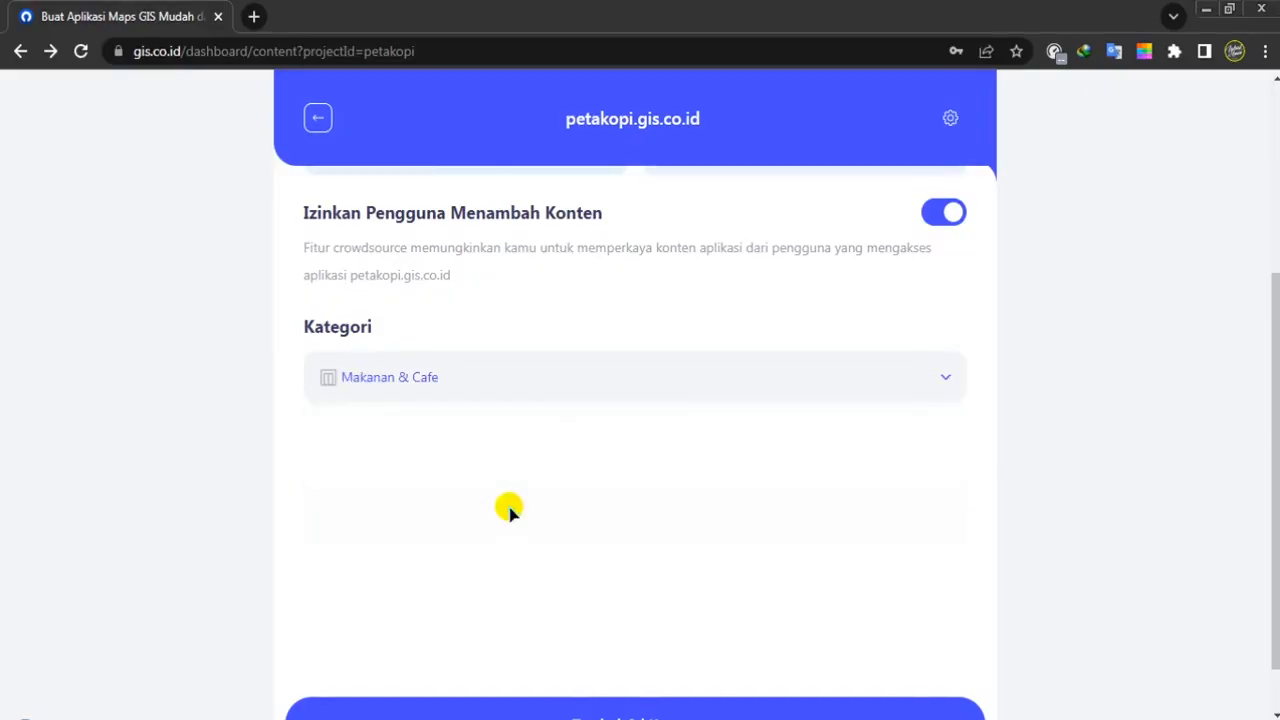
Open the form for adding a content entry and allow the site to access the current location
{"action": "scroll", "coordinate": [510, 530], "scroll_direction": "down", "scroll_amount": 1}
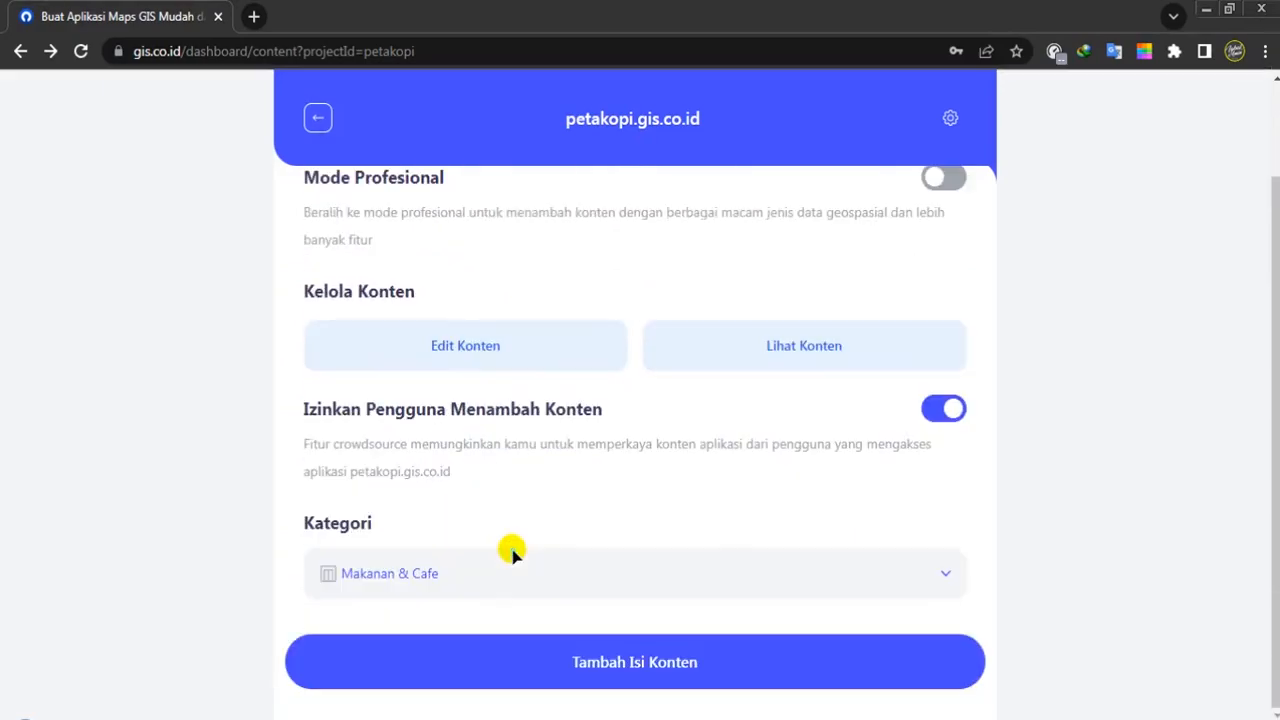
{"action": "left_click", "coordinate": [621, 667]}
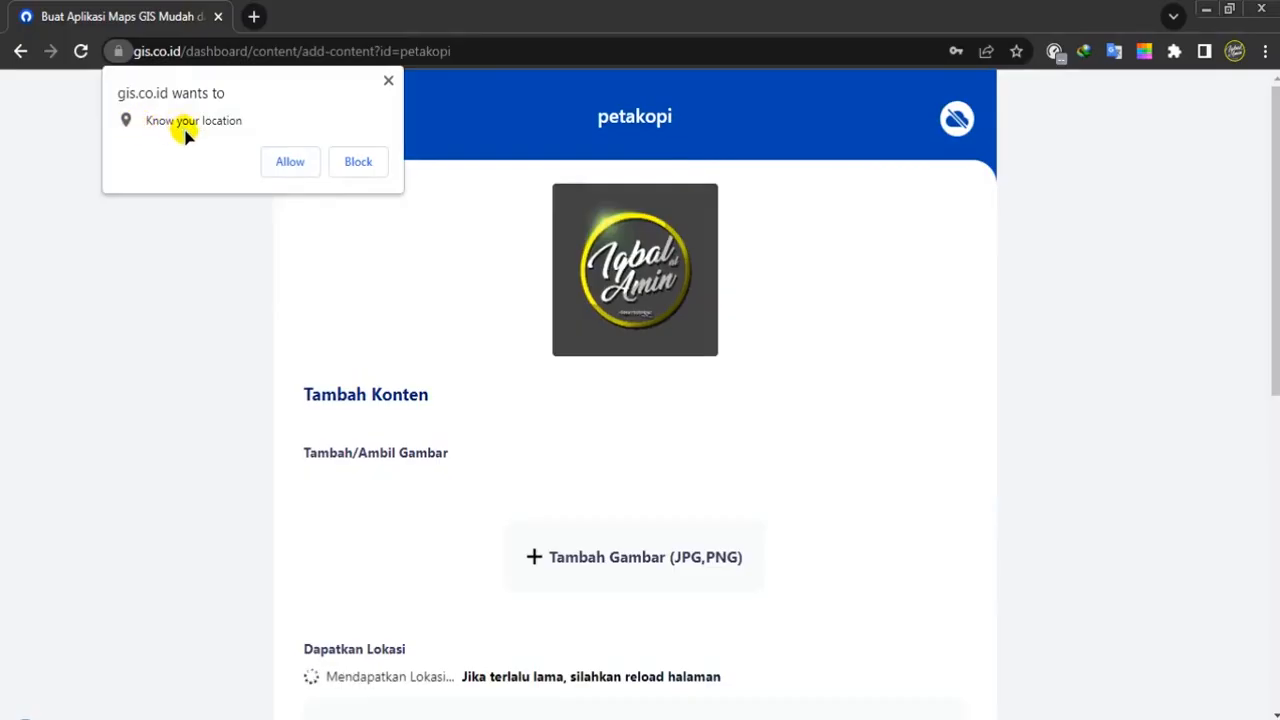
{"action": "left_click", "coordinate": [282, 162]}
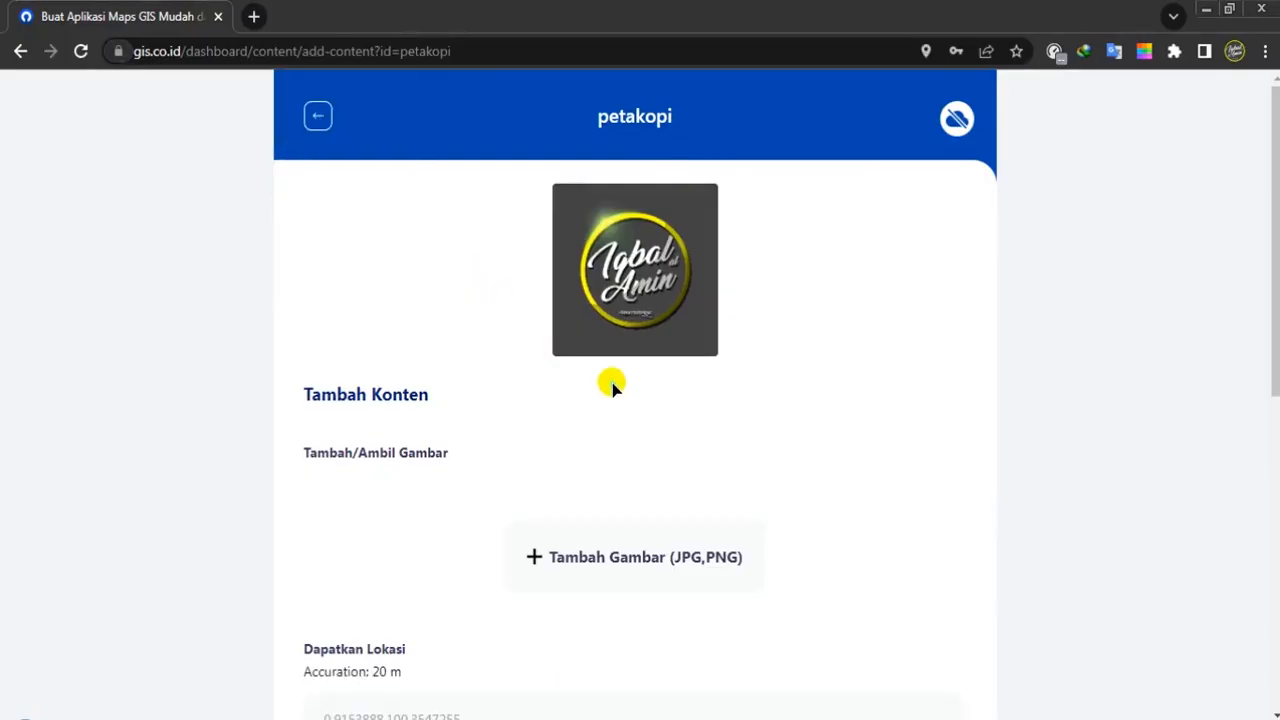
Add the image 4JzYFU from the WALLPAPER & LOGO folder on drive Master (E:) to the new content entry
{"action": "scroll", "coordinate": [612, 390], "scroll_direction": "down", "scroll_amount": 1}
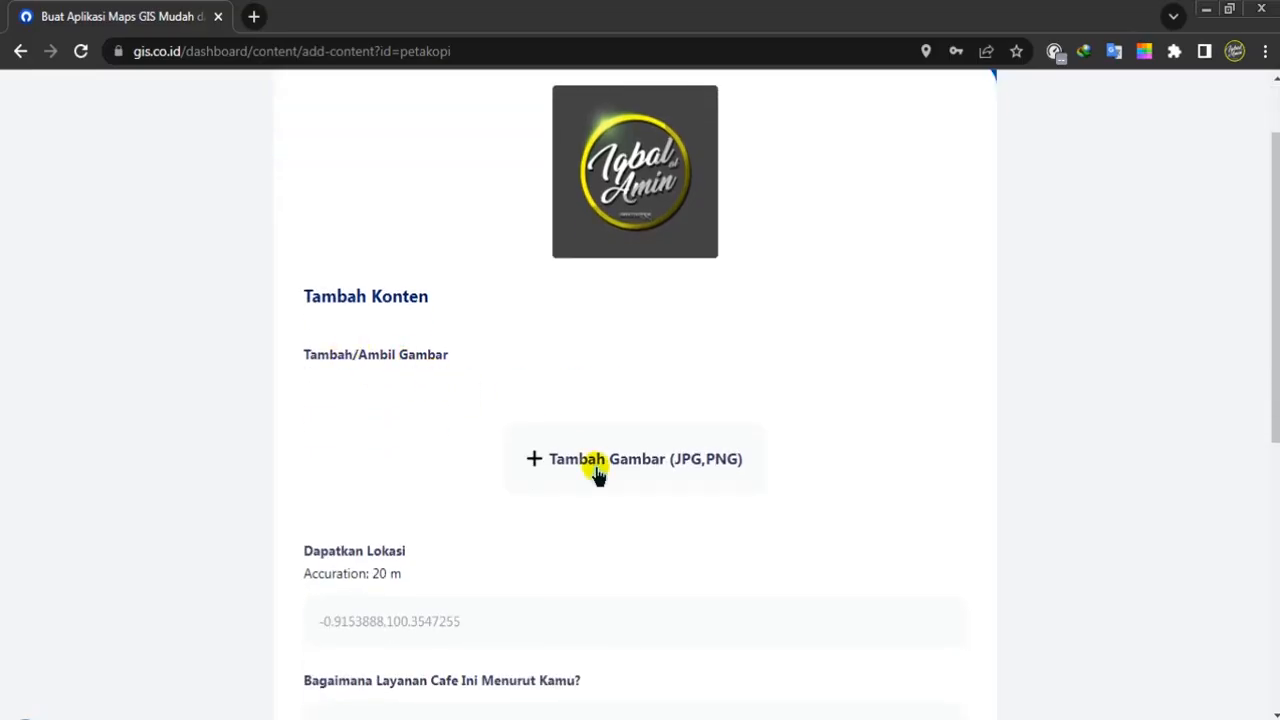
{"action": "left_click", "coordinate": [533, 459]}
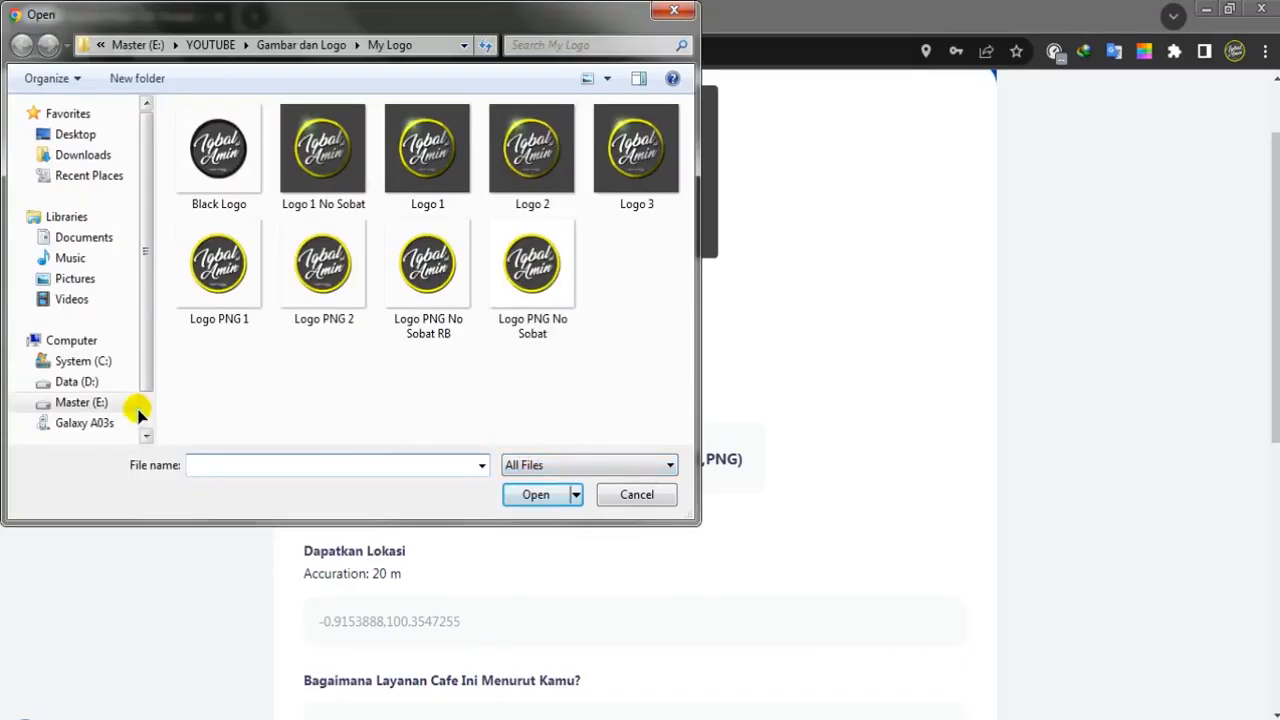
{"action": "left_click", "coordinate": [101, 402]}
{"action": "left_click", "coordinate": [405, 372]}
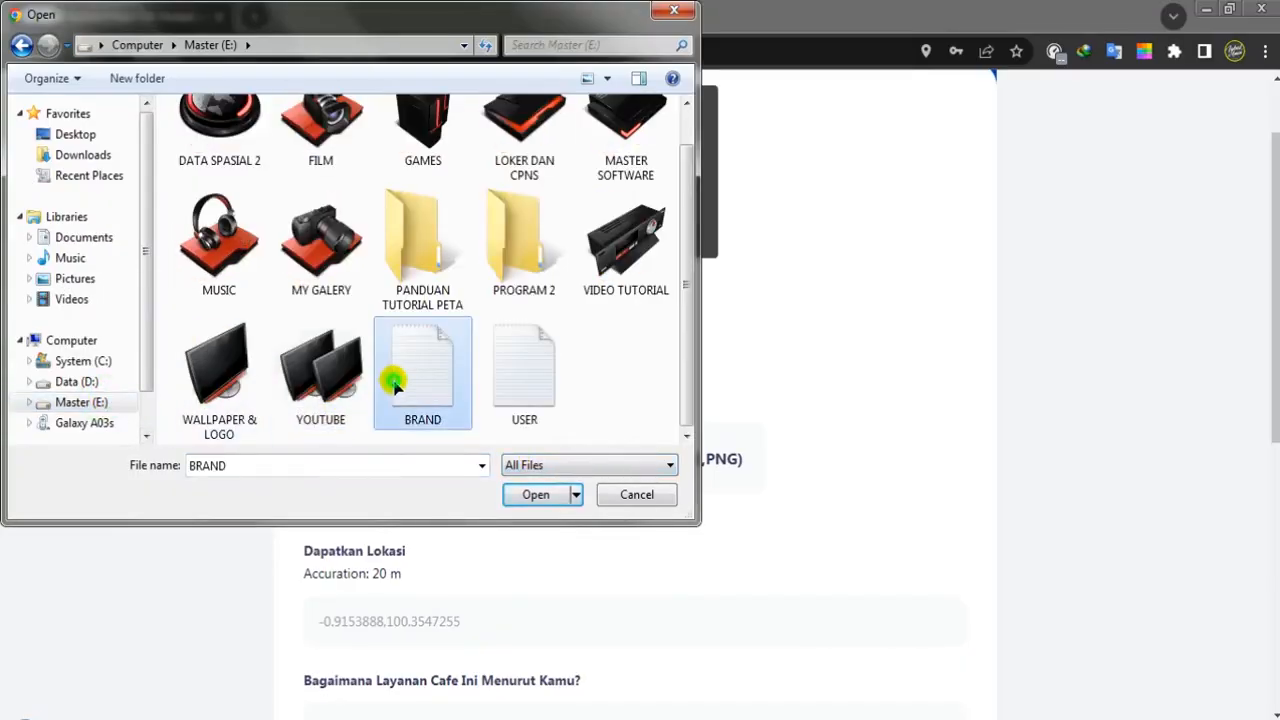
{"action": "left_click", "coordinate": [252, 385]}
{"action": "key", "text": "Return"}
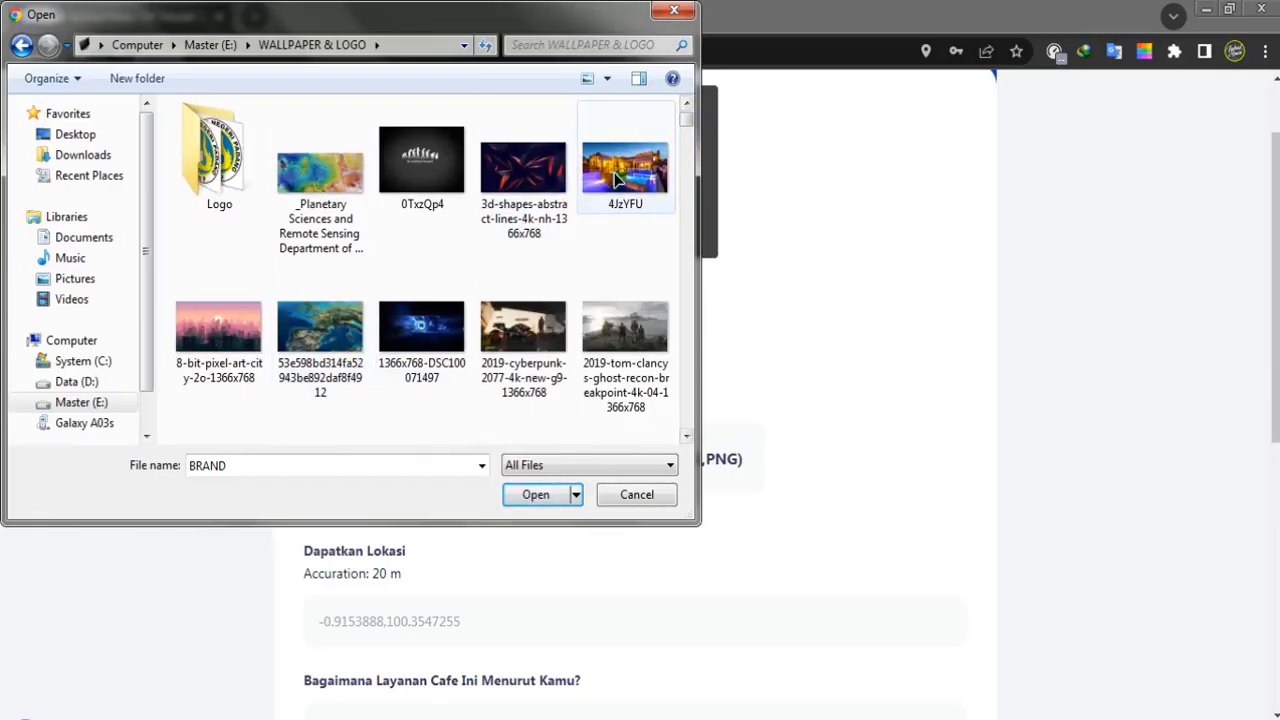
{"action": "left_click", "coordinate": [615, 178]}
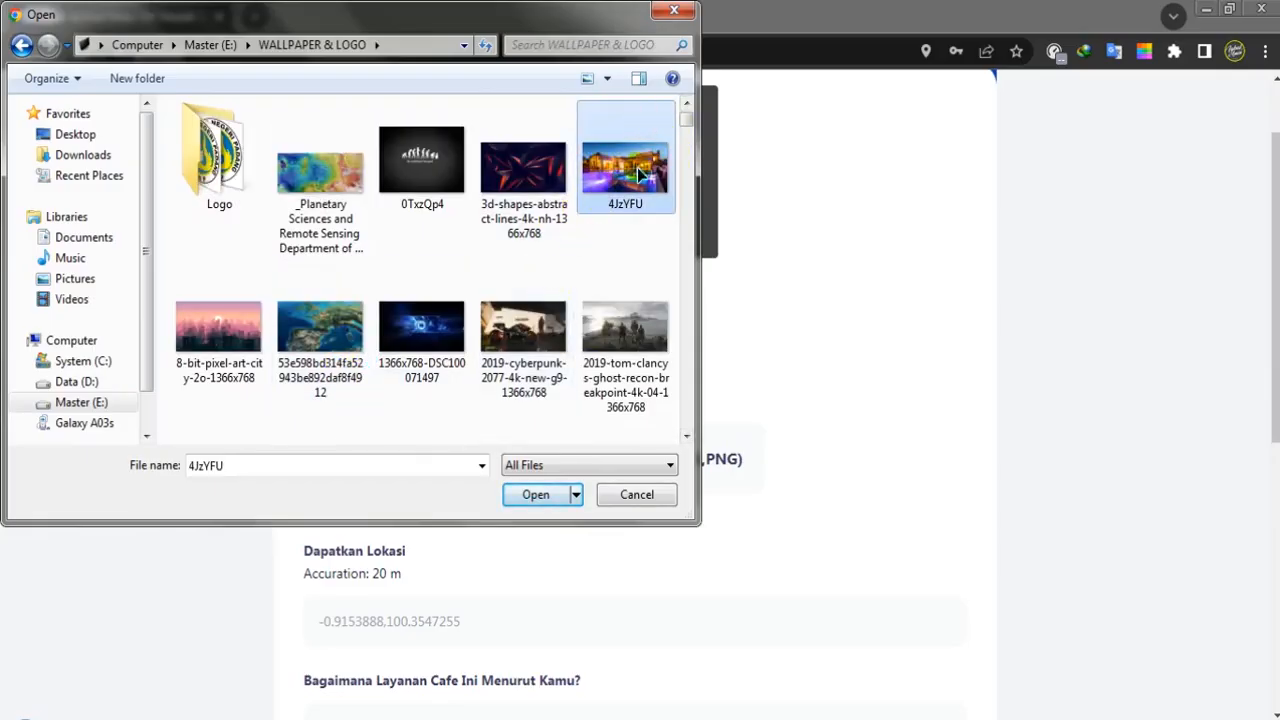
{"action": "scroll", "coordinate": [683, 122], "scroll_direction": "down", "scroll_amount": 6}
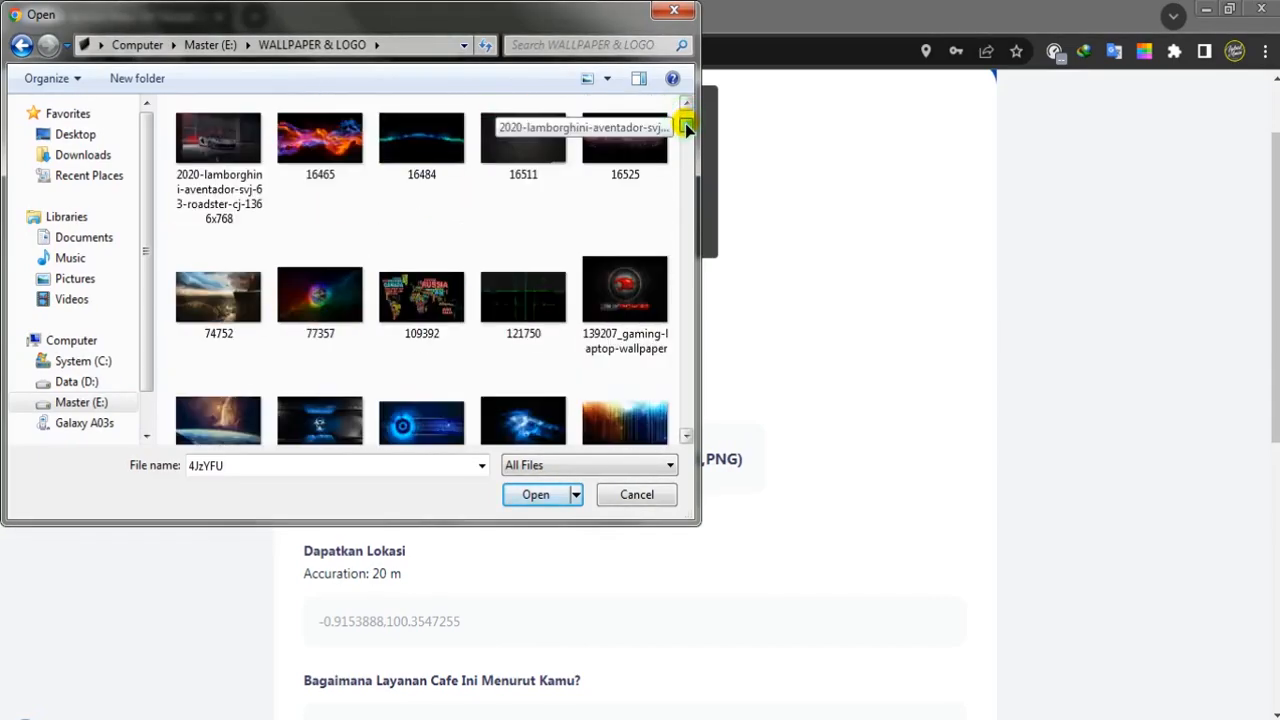
{"action": "scroll", "coordinate": [686, 120], "scroll_direction": "up", "scroll_amount": 6}
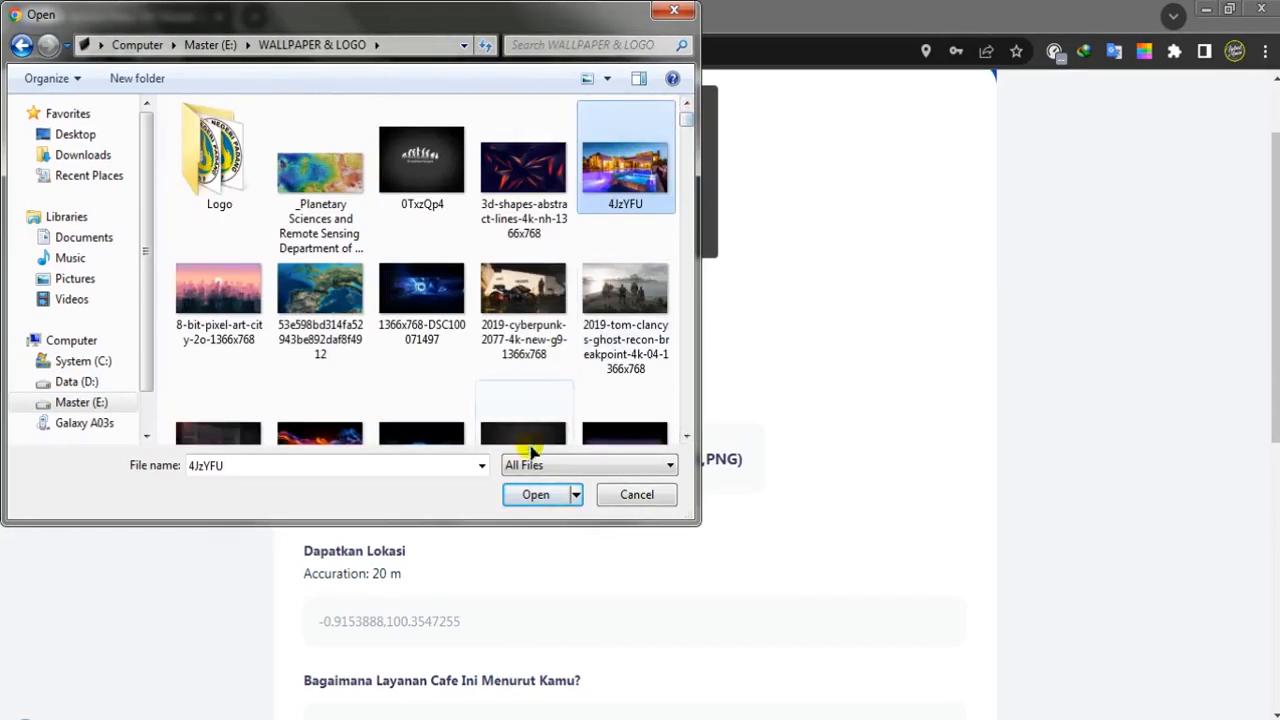
{"action": "left_click", "coordinate": [532, 494]}
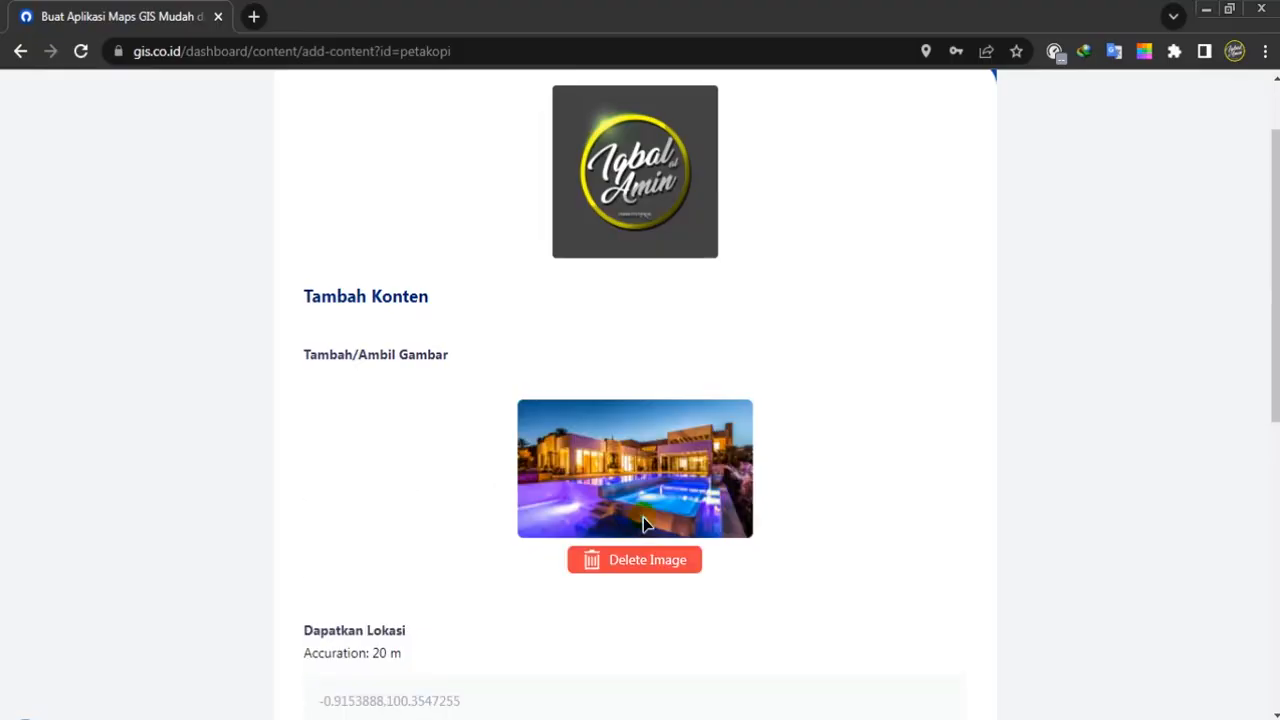
Answer the question "Bagaimana Layanan Cafe Ini Menurut Kamu?" with "Sangat Baik dan Nyaman"
{"action": "scroll", "coordinate": [647, 512], "scroll_direction": "up", "scroll_amount": 1}
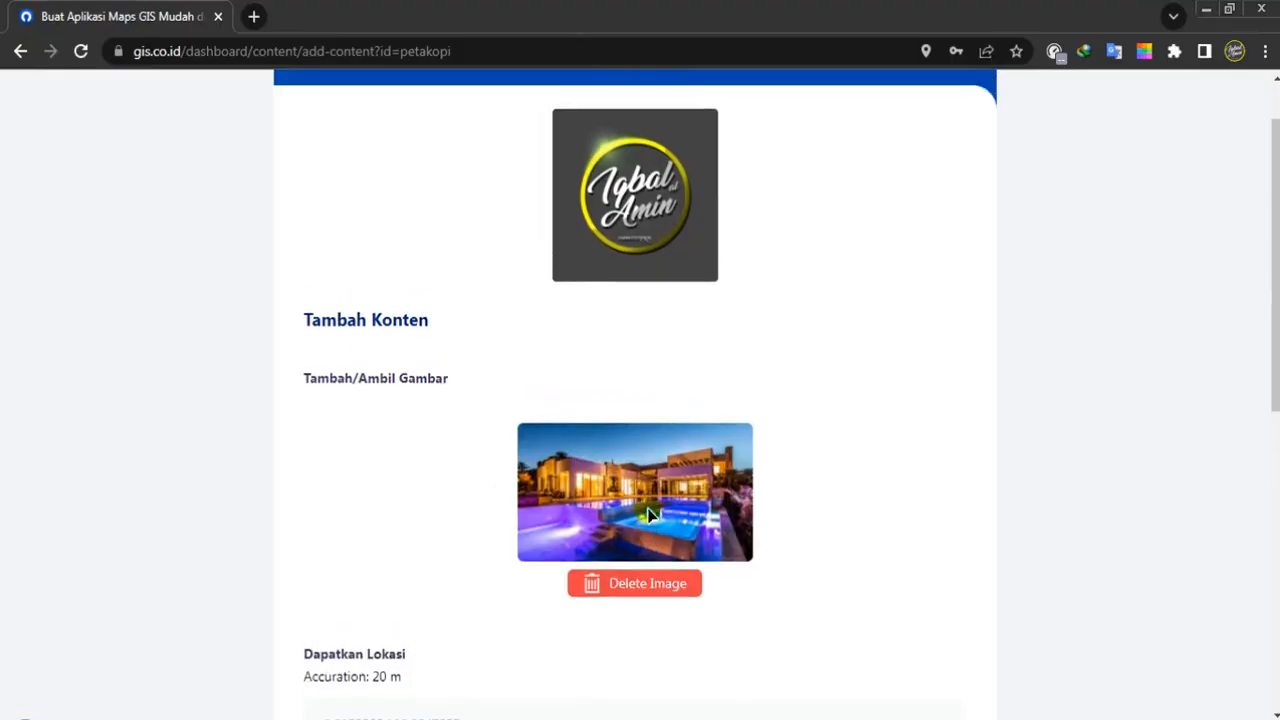
{"action": "scroll", "coordinate": [647, 508], "scroll_direction": "down", "scroll_amount": 3}
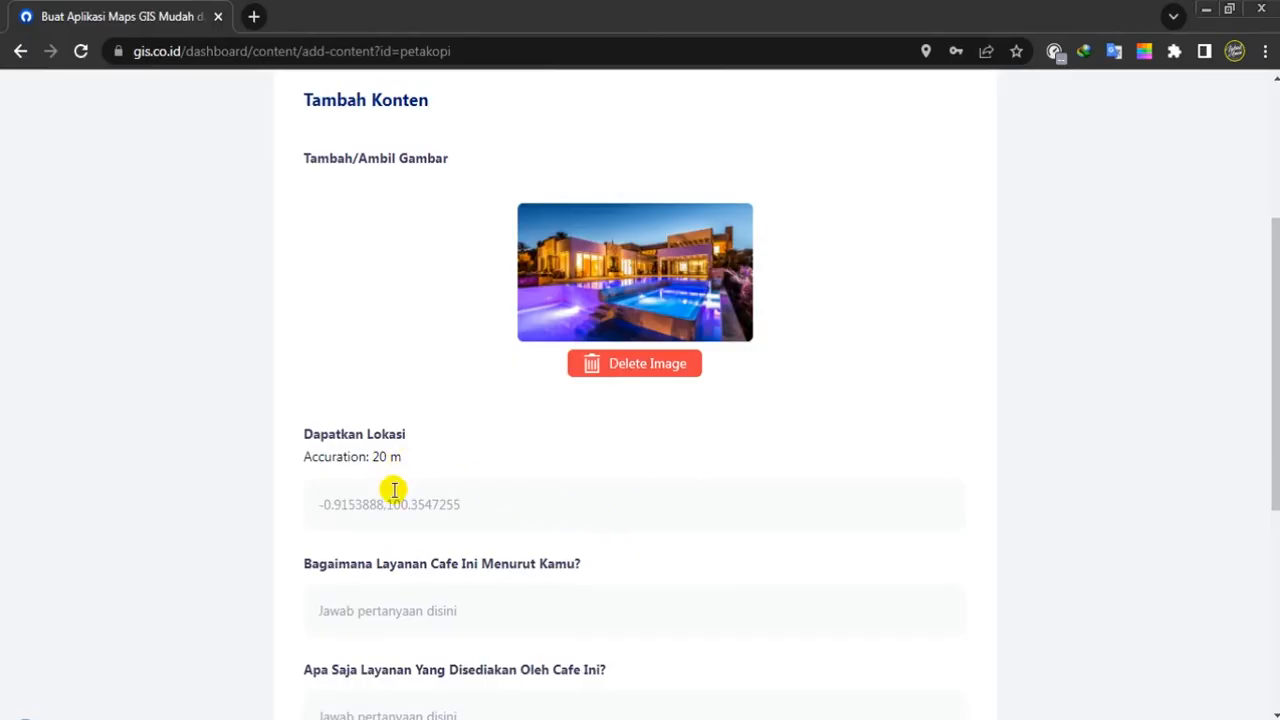
{"action": "scroll", "coordinate": [400, 495], "scroll_direction": "down", "scroll_amount": 3}
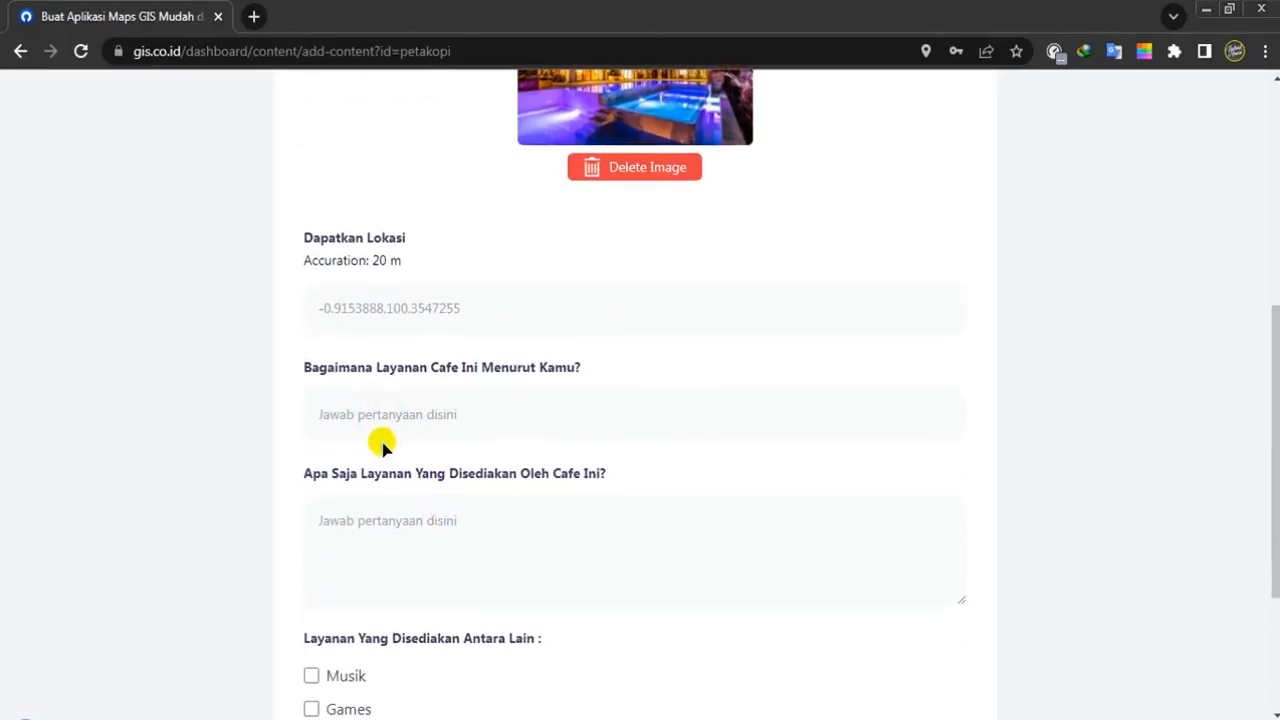
{"action": "left_click", "coordinate": [346, 421]}
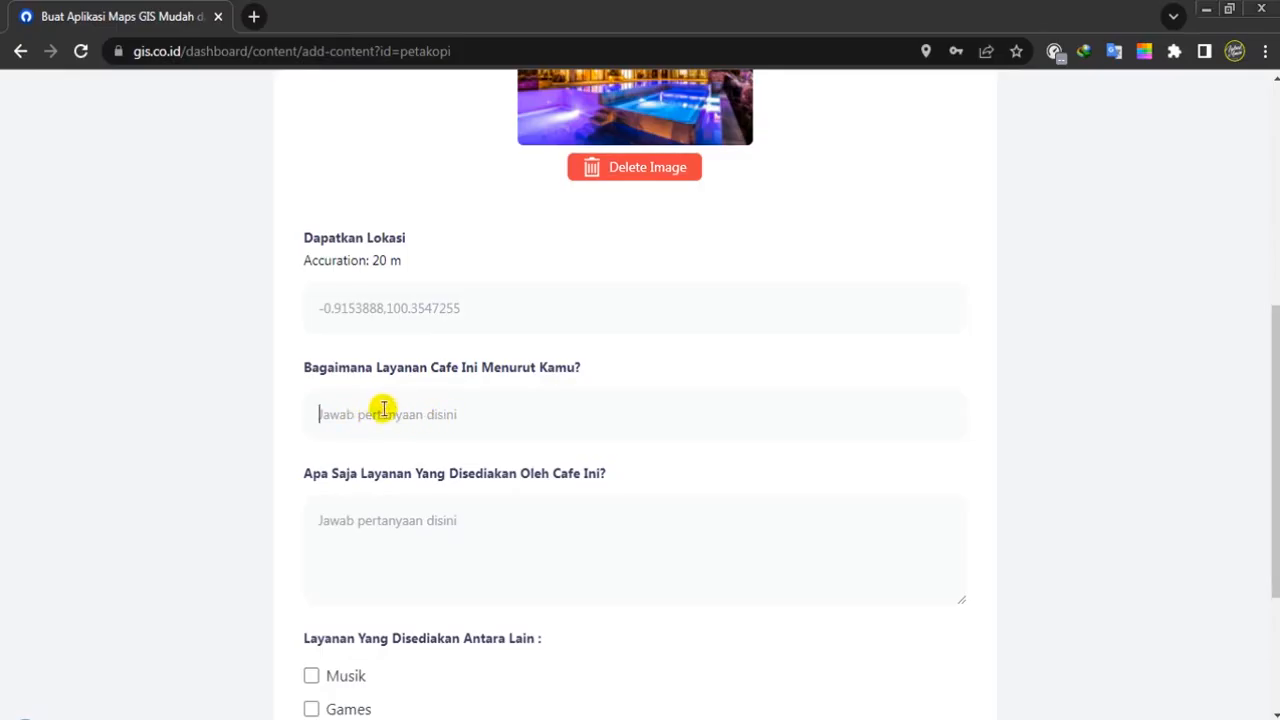
{"action": "scroll", "coordinate": [500, 440], "scroll_direction": "down", "scroll_amount": 1}
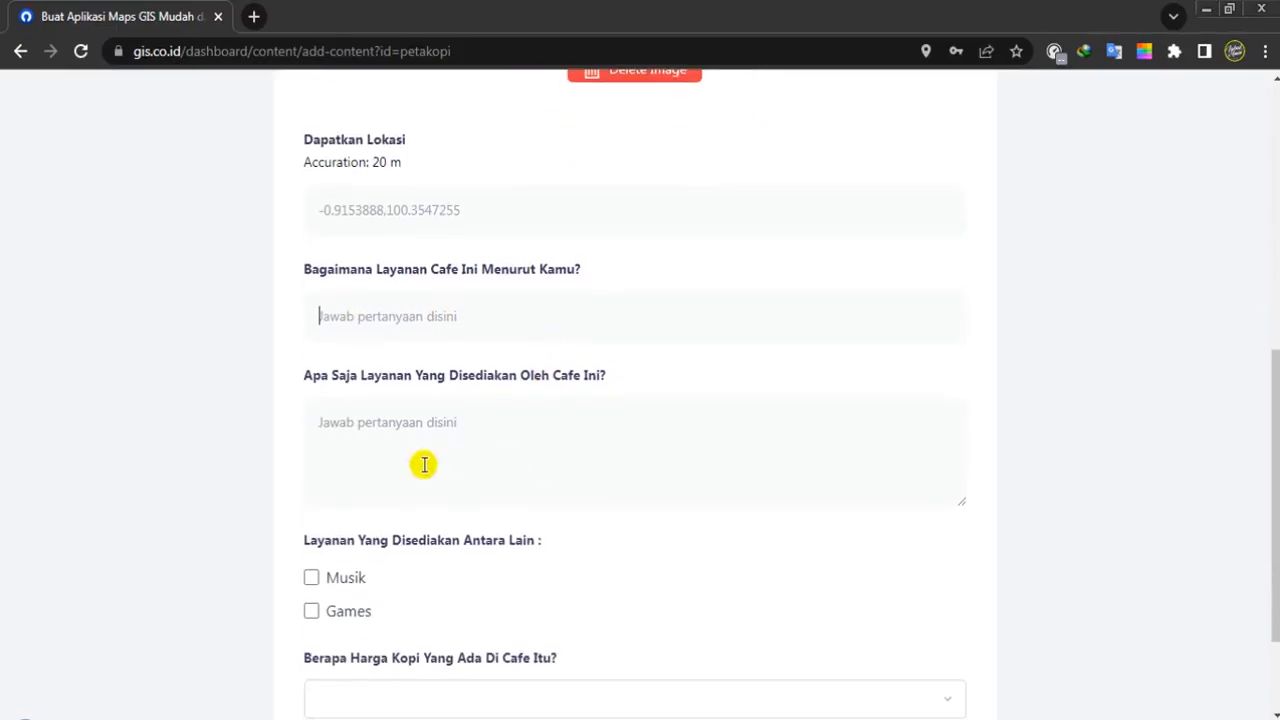
{"action": "scroll", "coordinate": [510, 424], "scroll_direction": "down", "scroll_amount": 2}
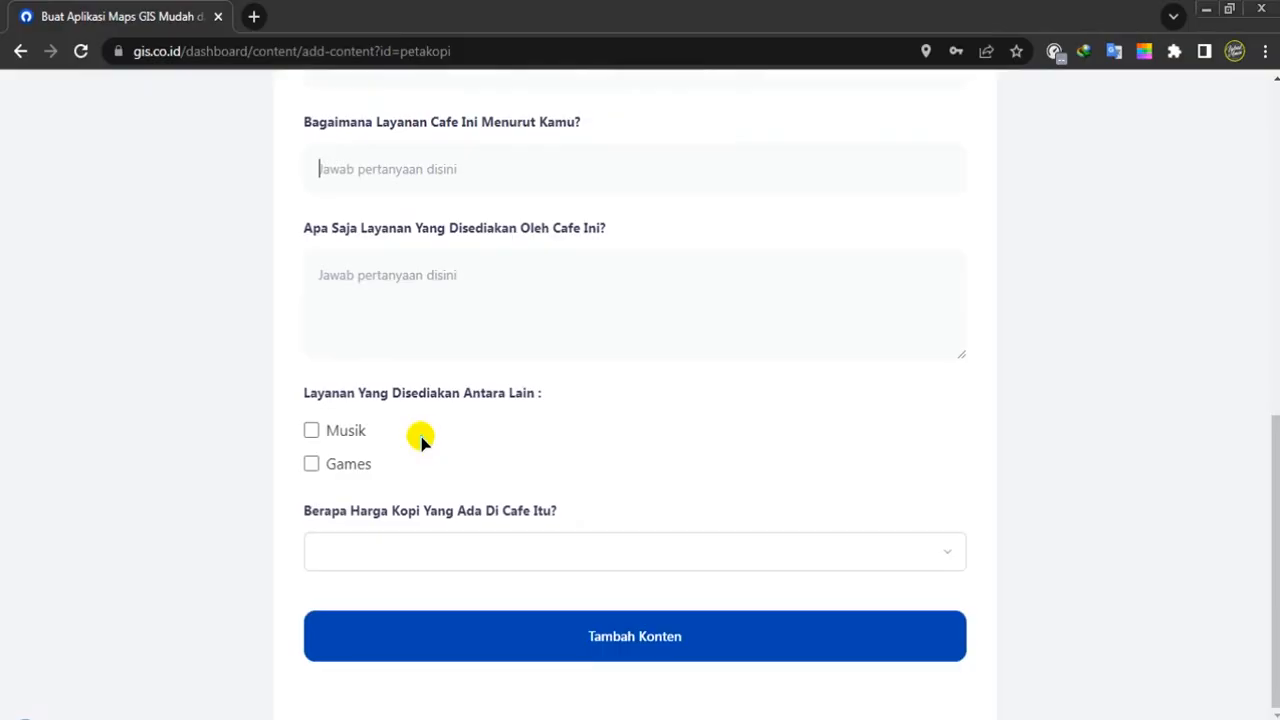
{"action": "scroll", "coordinate": [418, 415], "scroll_direction": "up", "scroll_amount": 2}
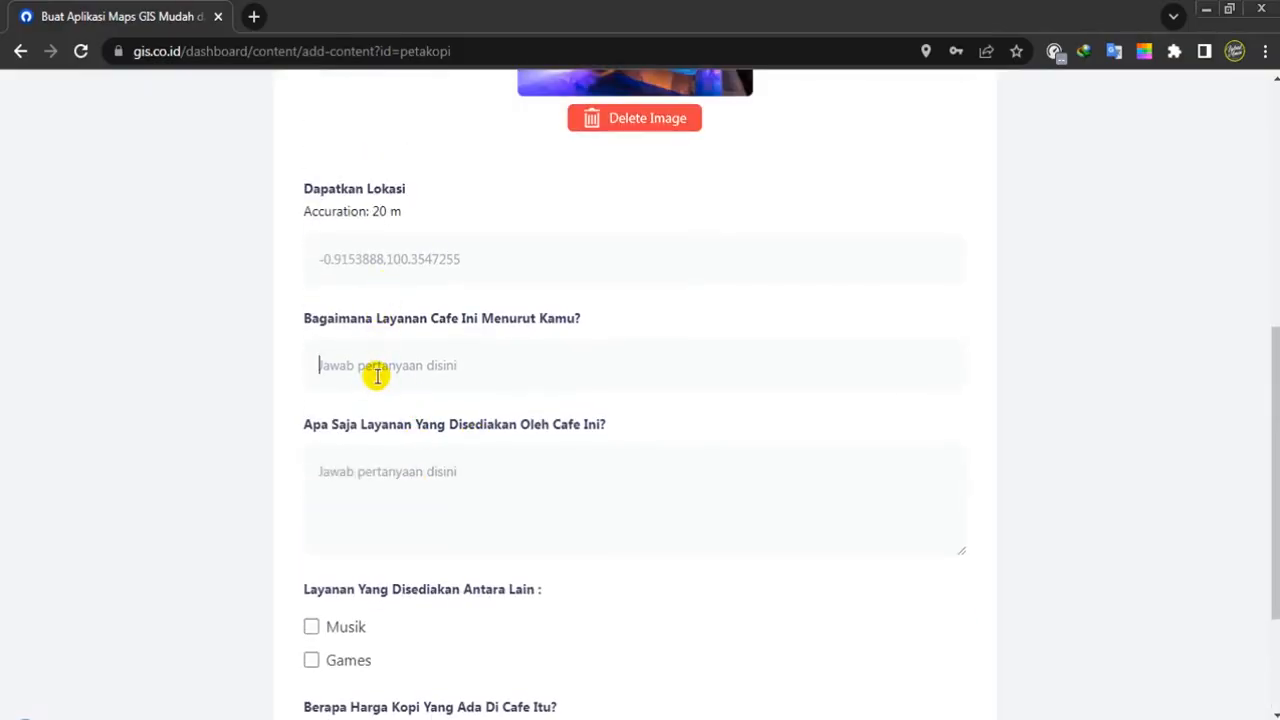
{"action": "type", "text": "Sanga"}
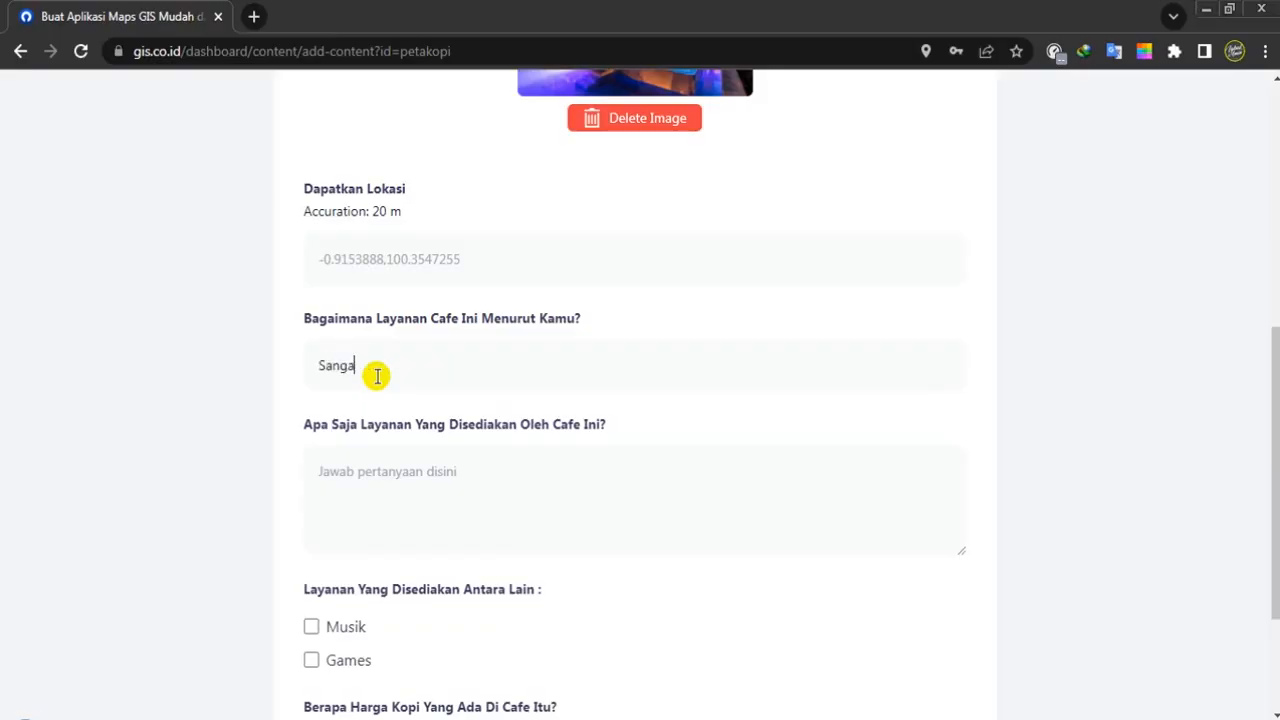
{"action": "type", "text": "t Baik dan Nyaman"}
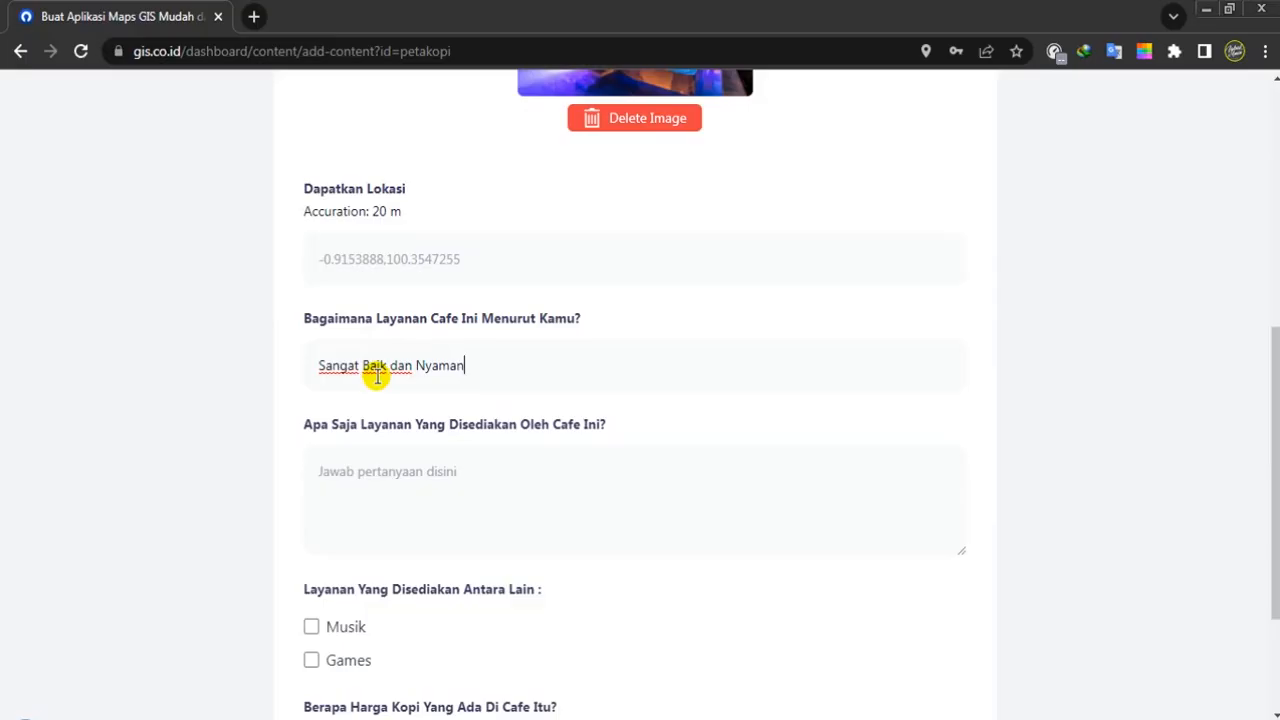
Answer the question "Apa Saja Layanan Yang Disediakan Oleh Cafe Ini?" with "Banyak"
{"action": "scroll", "coordinate": [400, 363], "scroll_direction": "up", "scroll_amount": 2}
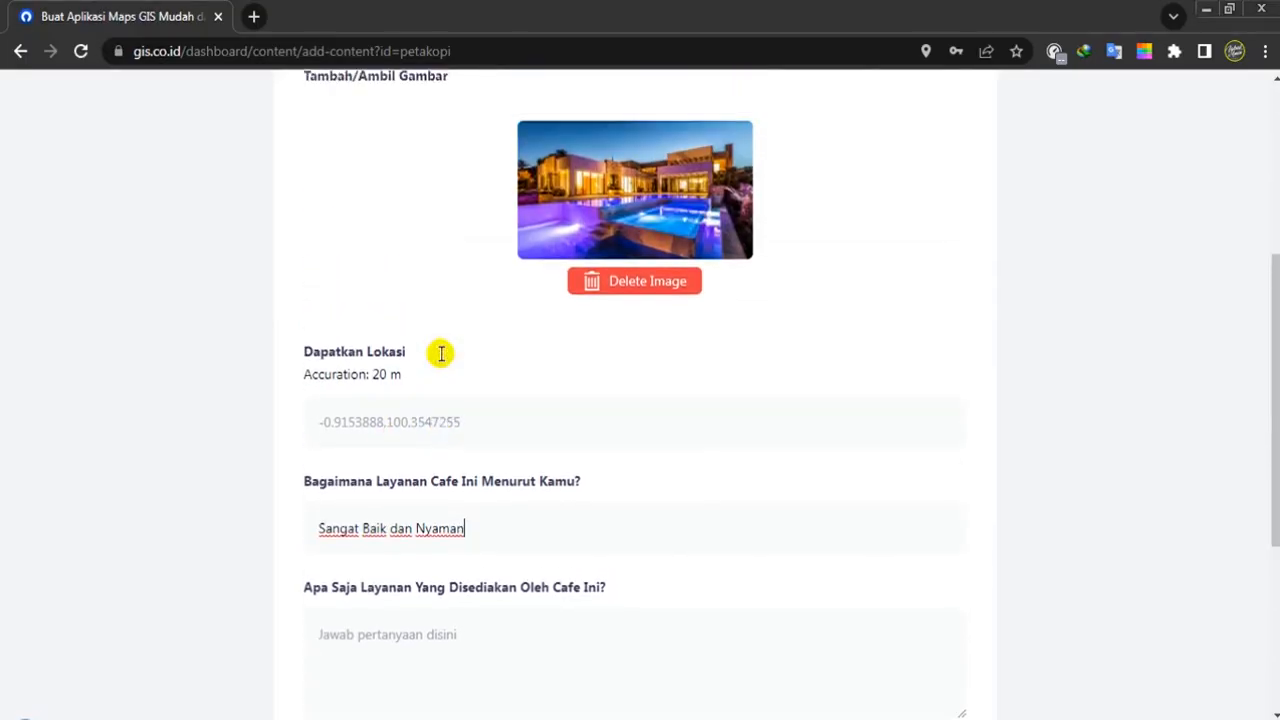
{"action": "scroll", "coordinate": [460, 330], "scroll_direction": "up", "scroll_amount": 4}
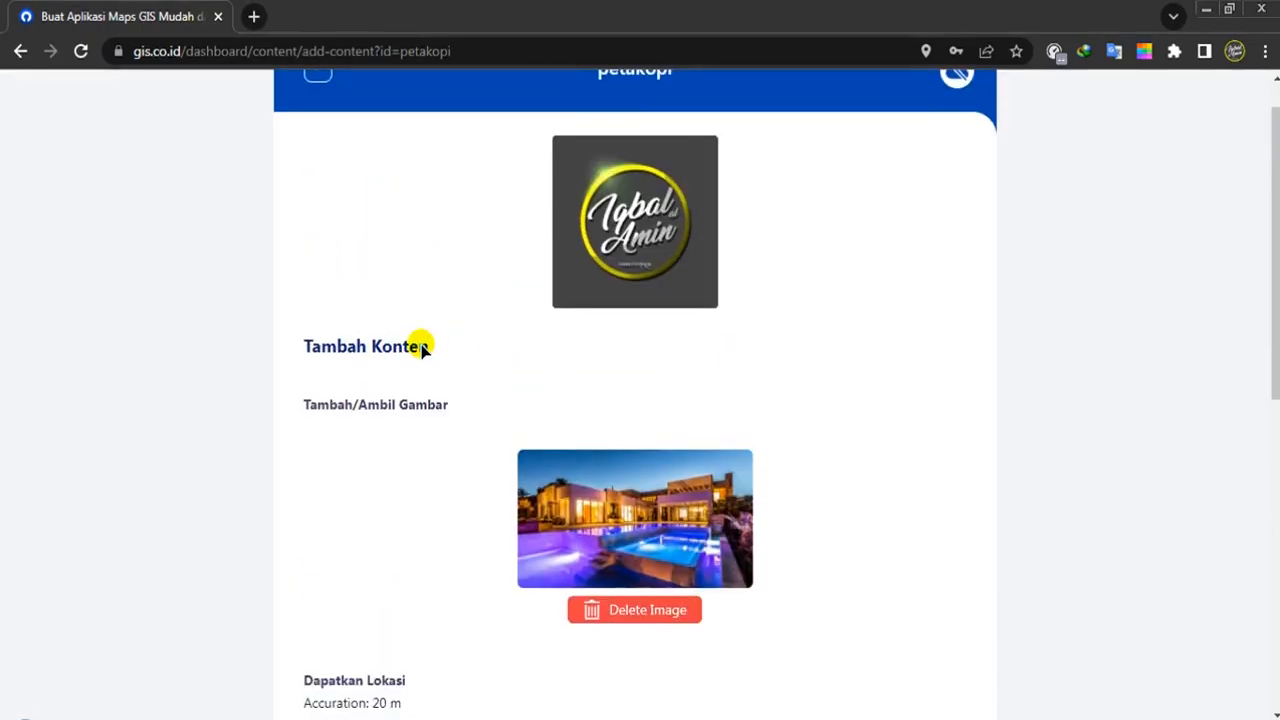
{"action": "scroll", "coordinate": [421, 345], "scroll_direction": "down", "scroll_amount": 10}
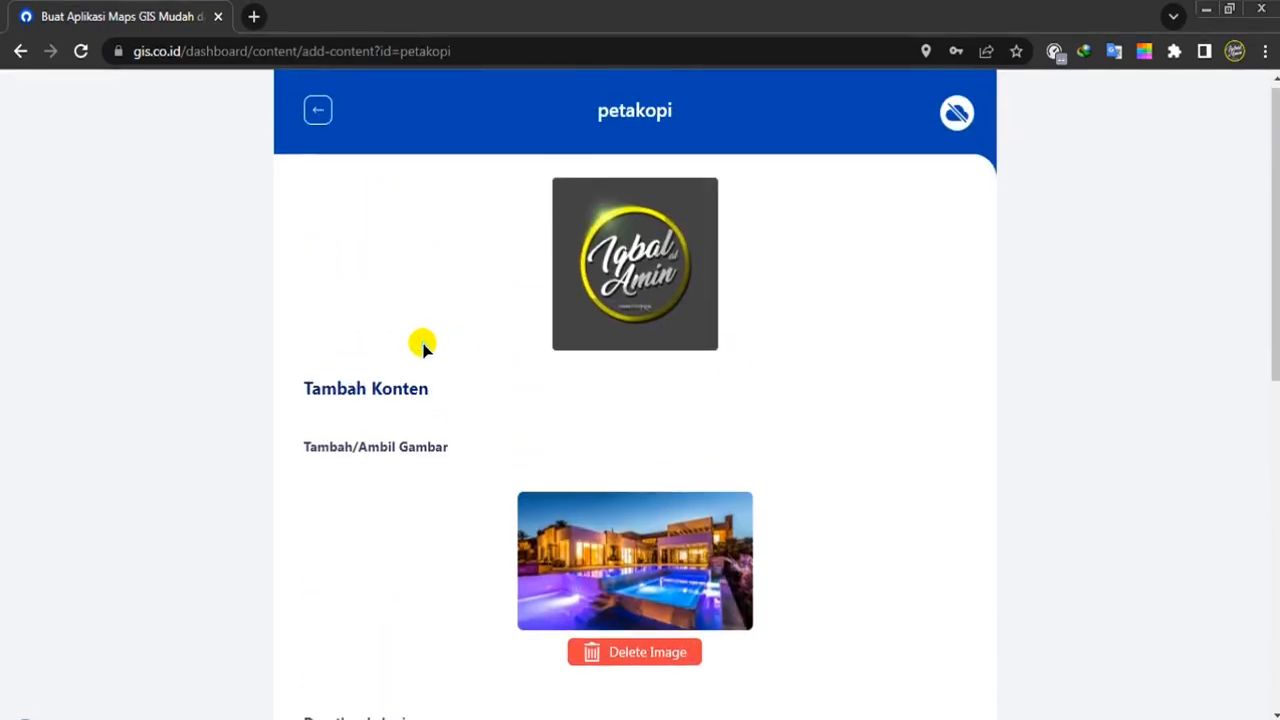
{"action": "left_click", "coordinate": [381, 331]}
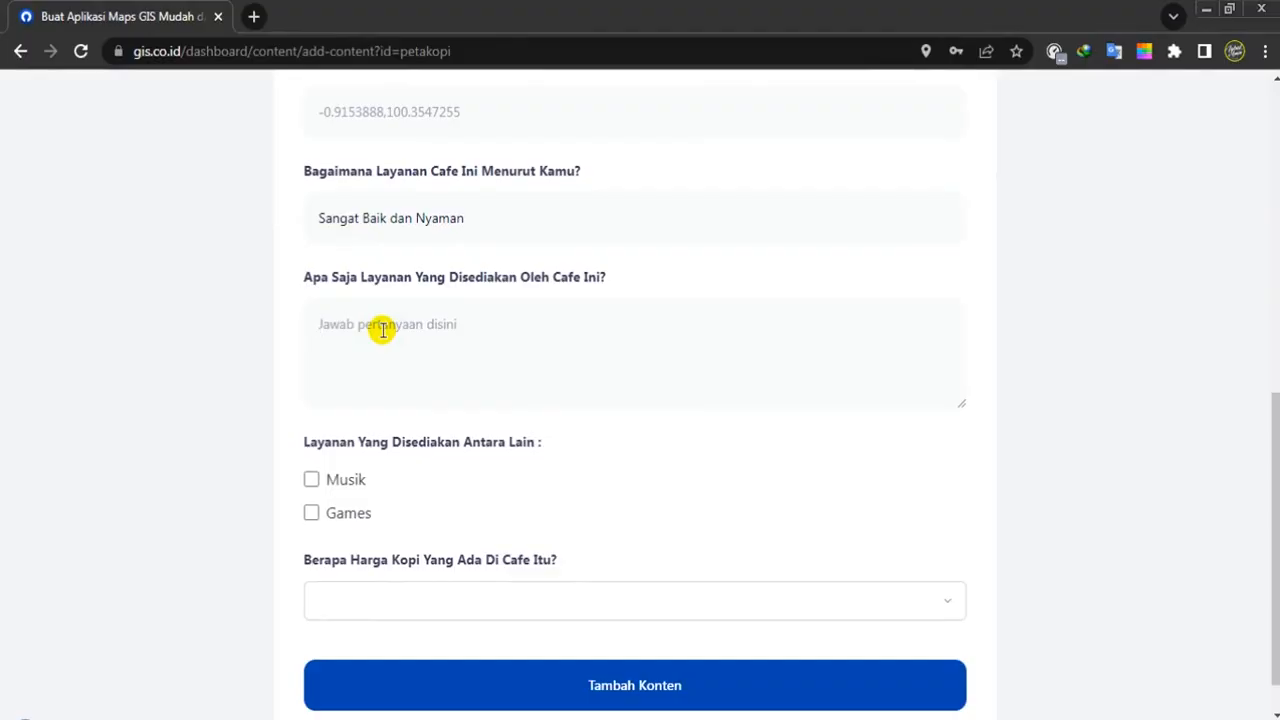
{"action": "type", "text": "Banyak"}
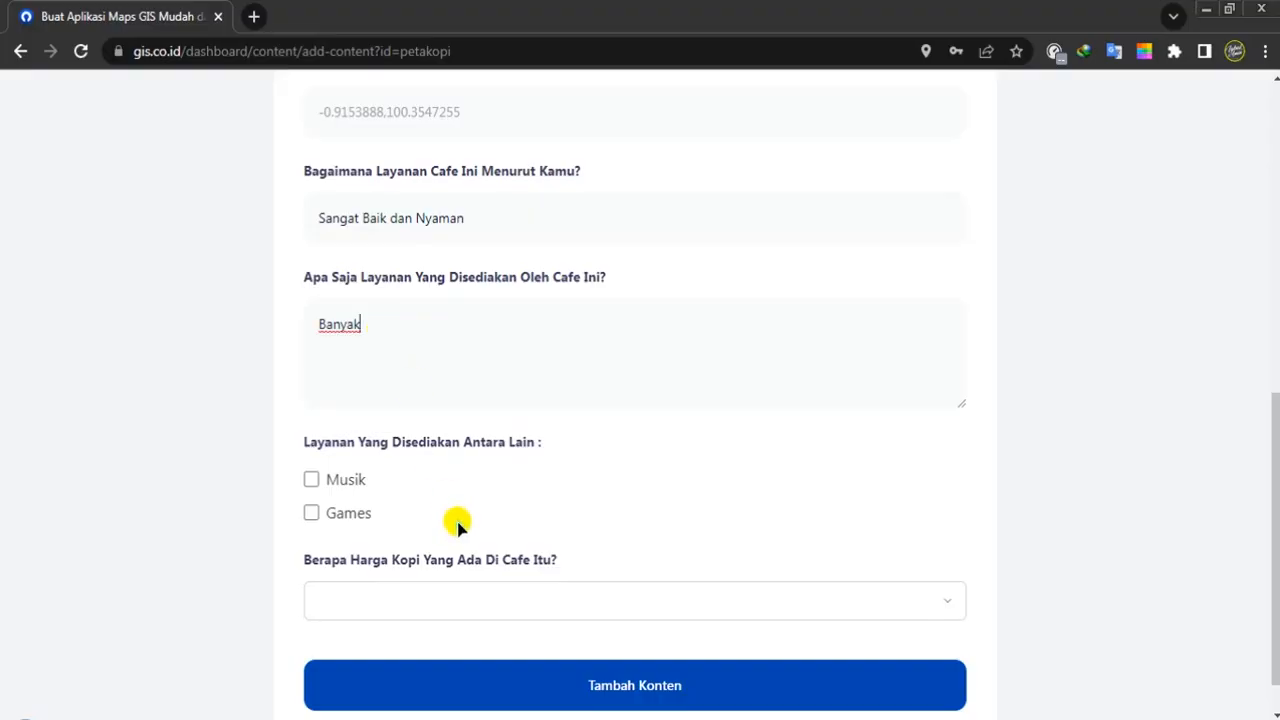
Select both Musik and Games as provided services and set the coffee price to 30K
{"action": "scroll", "coordinate": [457, 523], "scroll_direction": "down", "scroll_amount": 1}
{"action": "left_click", "coordinate": [311, 431]}
{"action": "left_click", "coordinate": [311, 463]}
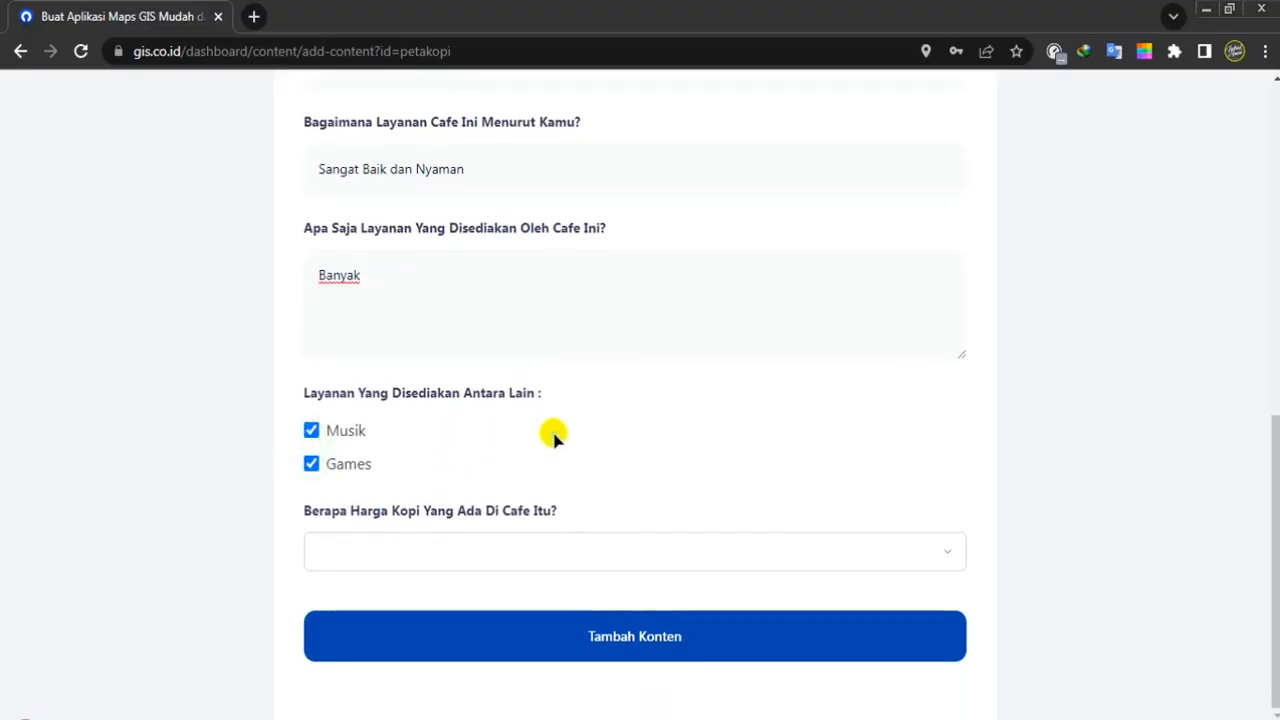
{"action": "left_click", "coordinate": [531, 545]}
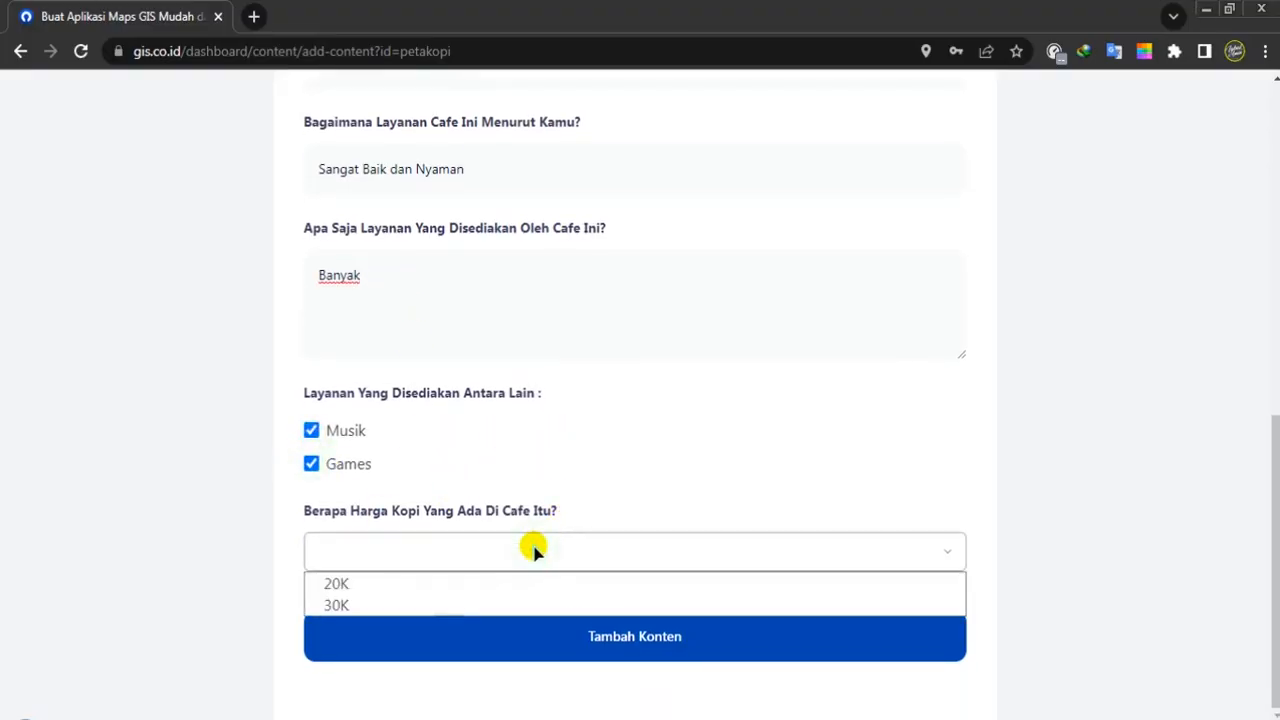
{"action": "left_click", "coordinate": [470, 604]}
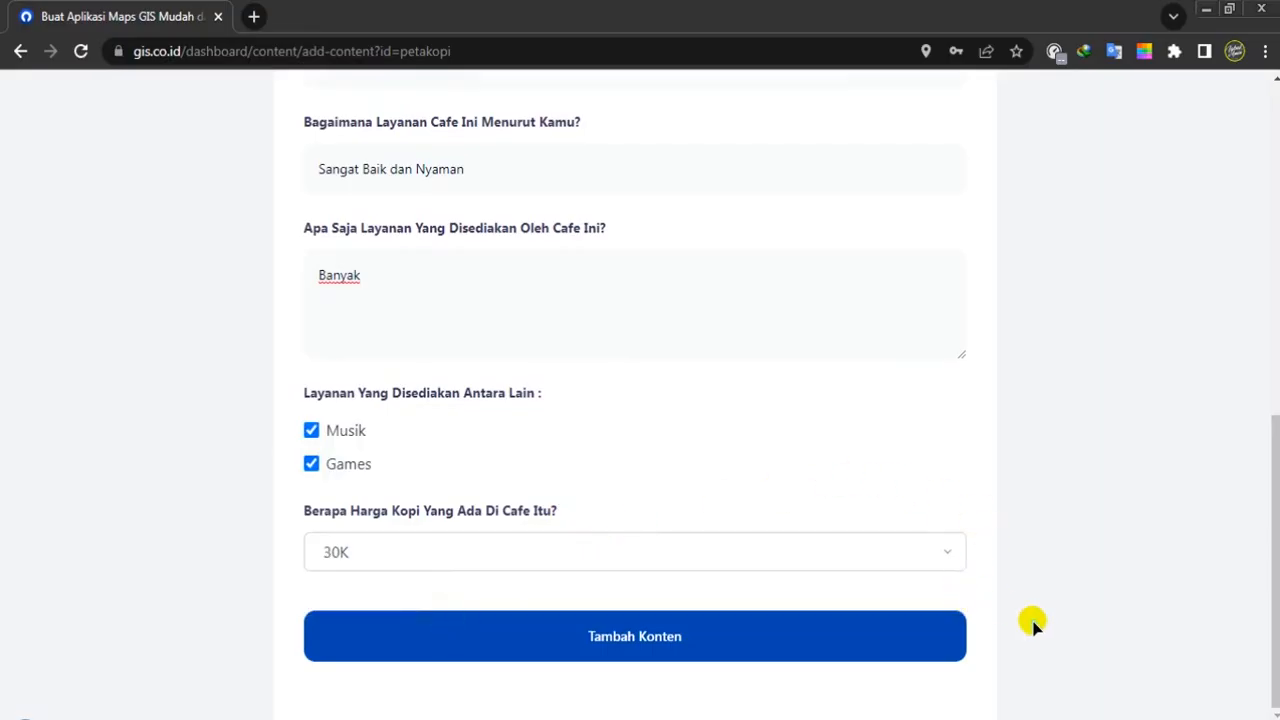
Submit the completed content entry and dismiss the success message
{"action": "scroll", "coordinate": [1032, 620], "scroll_direction": "up", "scroll_amount": 10}
{"action": "scroll", "coordinate": [1034, 615], "scroll_direction": "down", "scroll_amount": 10}
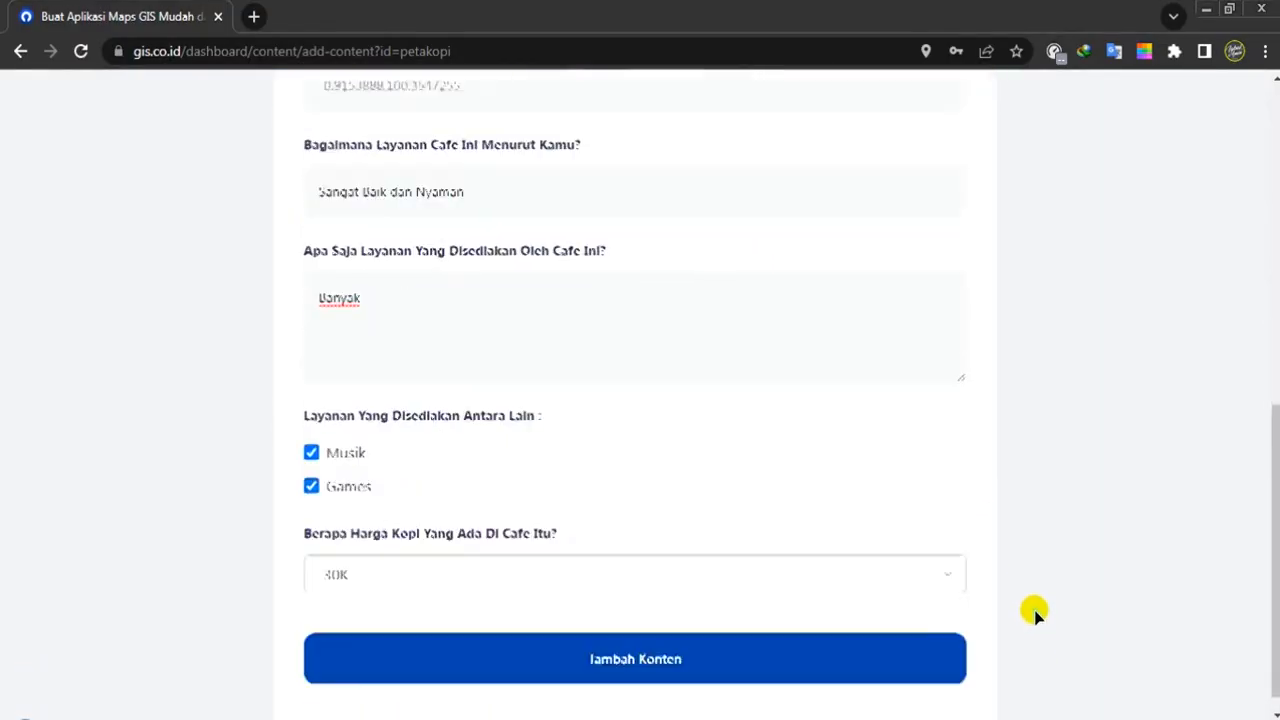
{"action": "left_click", "coordinate": [654, 652]}
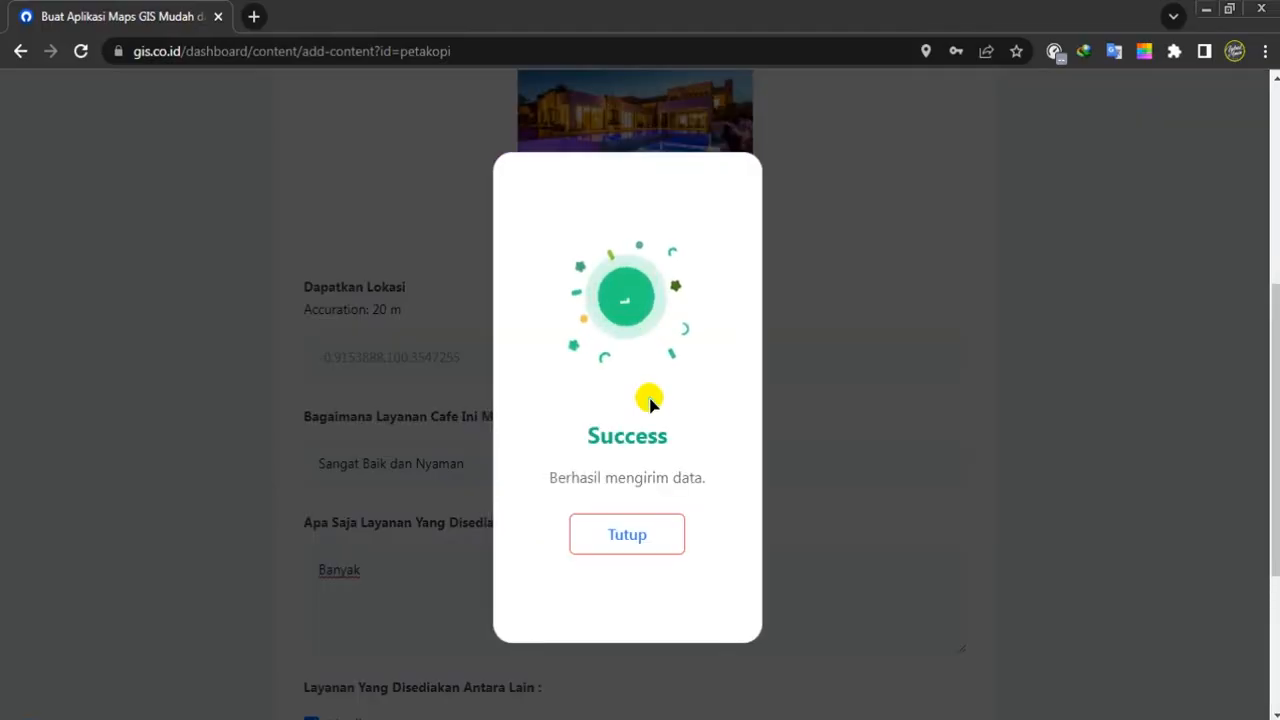
{"action": "left_click", "coordinate": [630, 535]}
Return to the petakopi.gis.co.id content settings, open the list of submitted entries and reload it
{"action": "scroll", "coordinate": [920, 534], "scroll_direction": "down", "scroll_amount": 7}
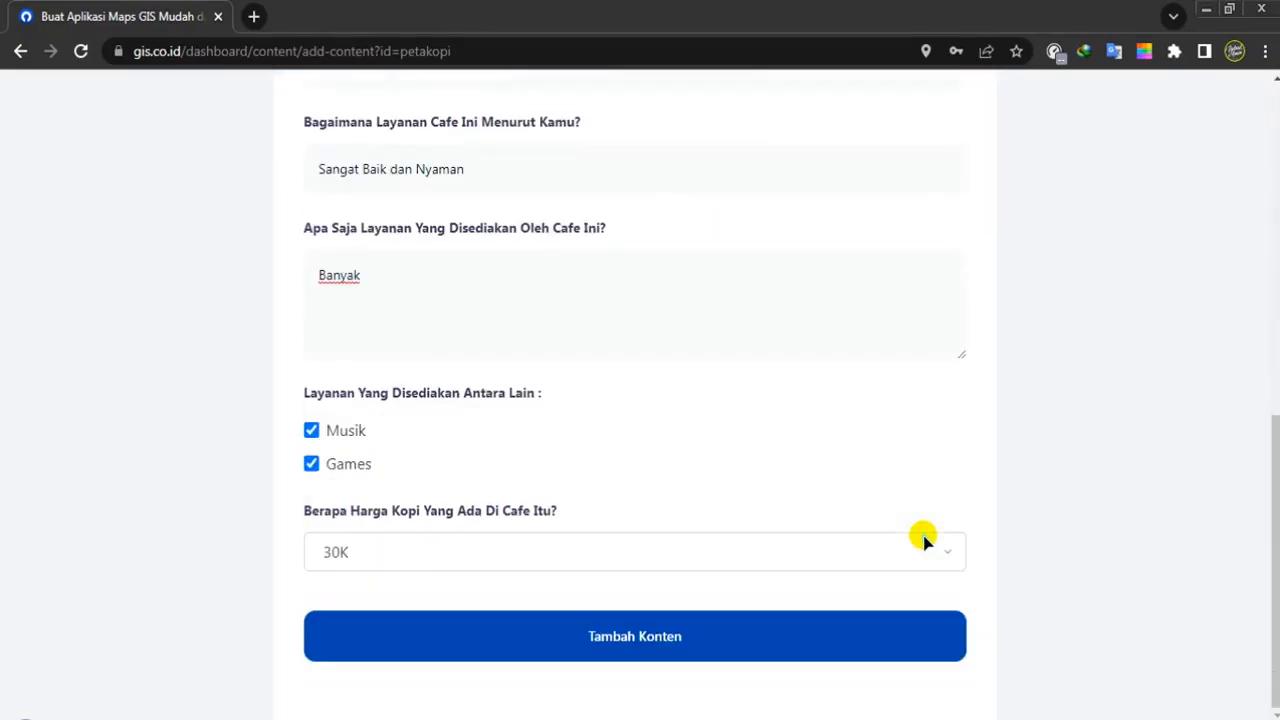
{"action": "scroll", "coordinate": [922, 538], "scroll_direction": "up", "scroll_amount": 10}
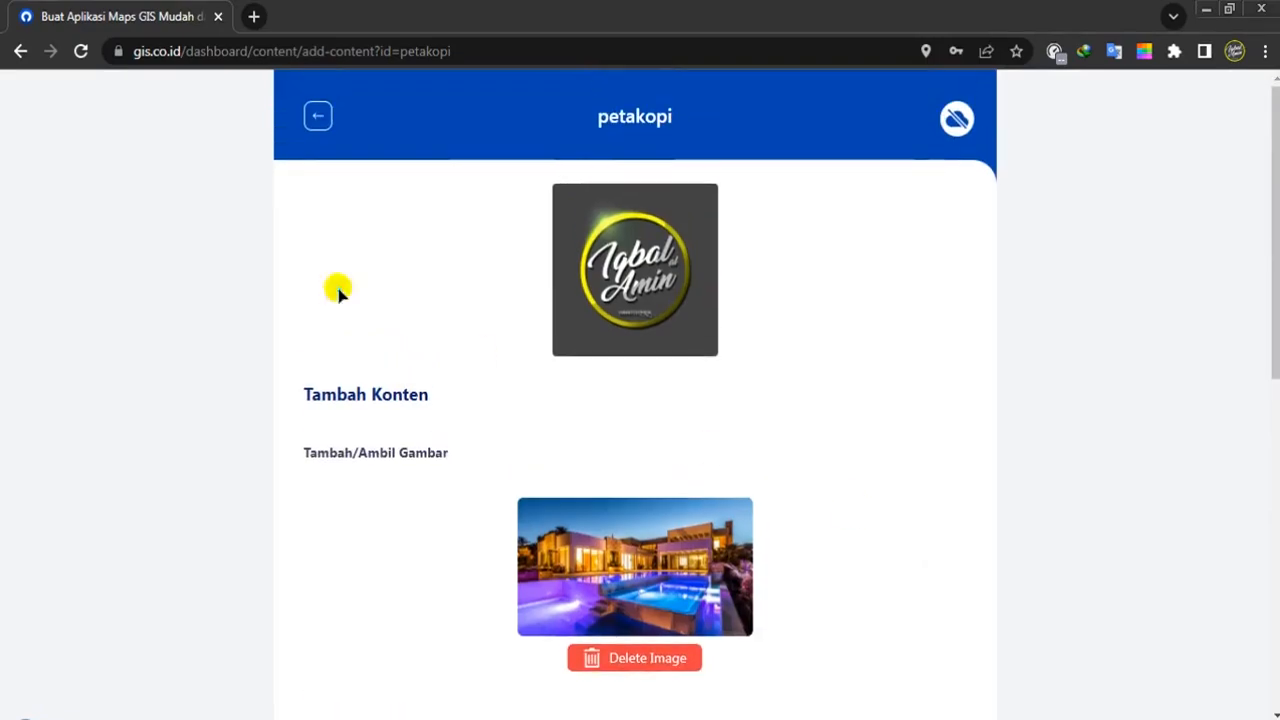
{"action": "left_click", "coordinate": [322, 113]}
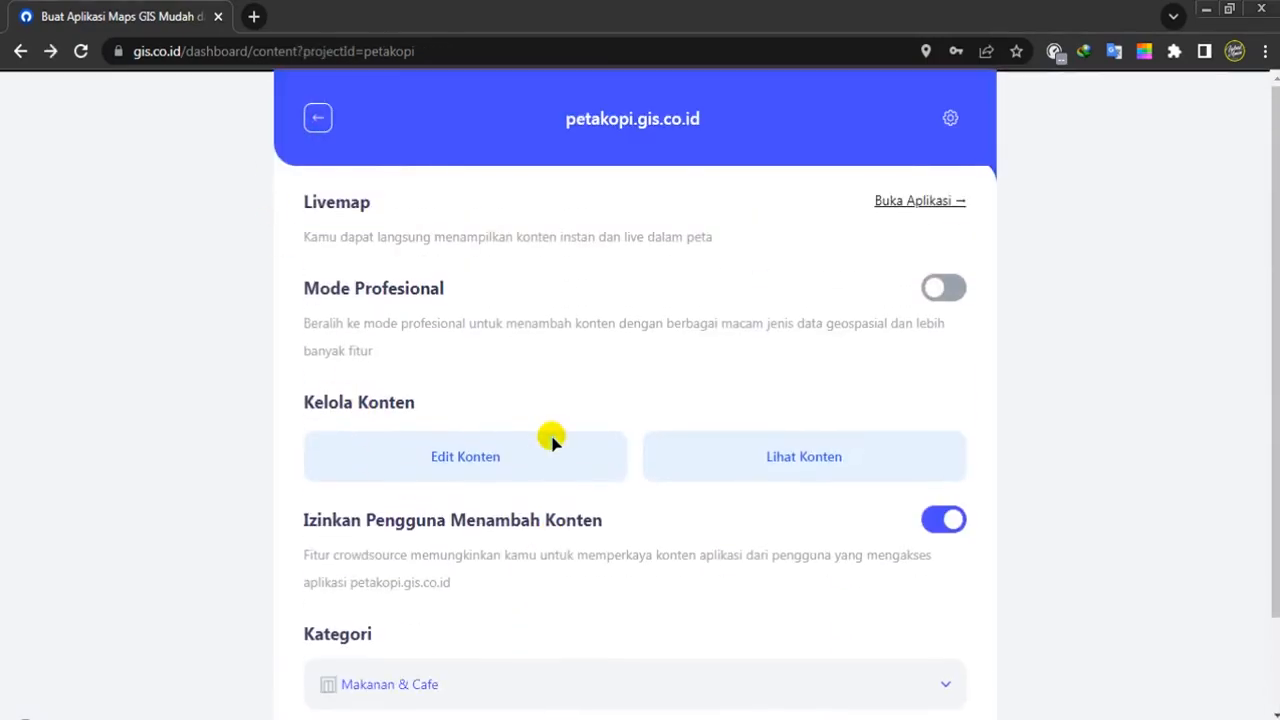
{"action": "left_click", "coordinate": [790, 465]}
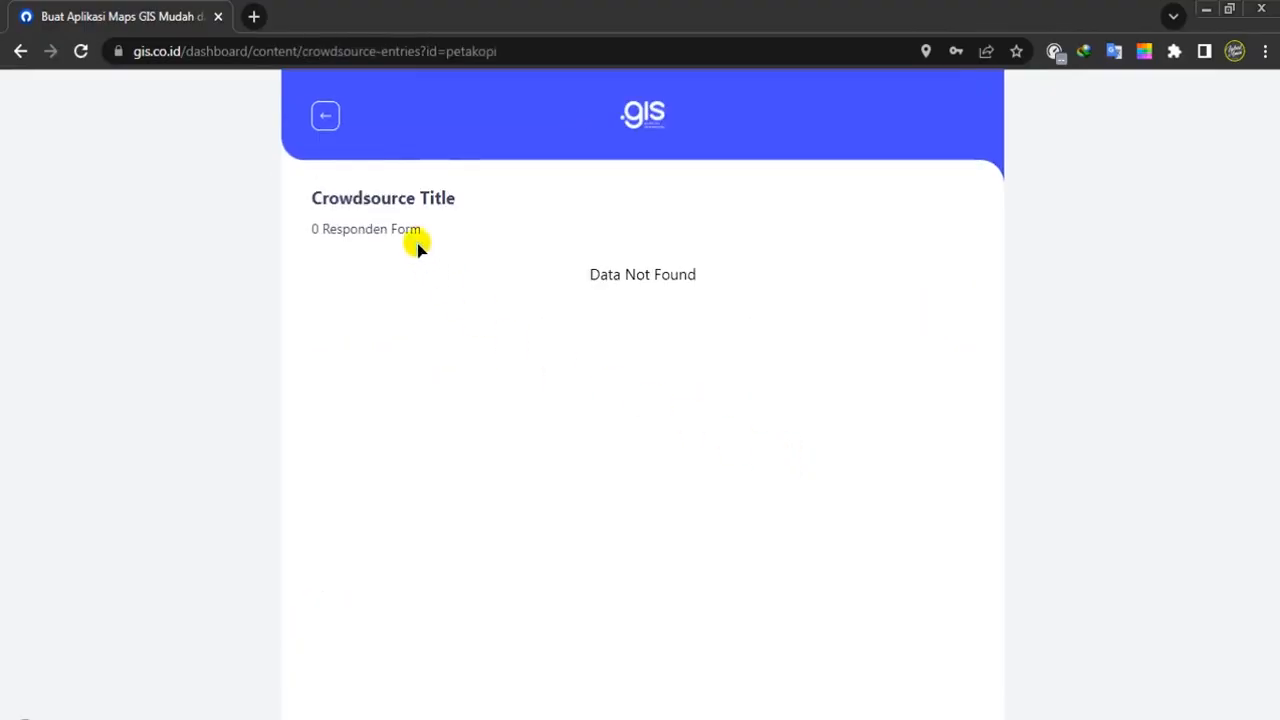
{"action": "left_click", "coordinate": [82, 52]}
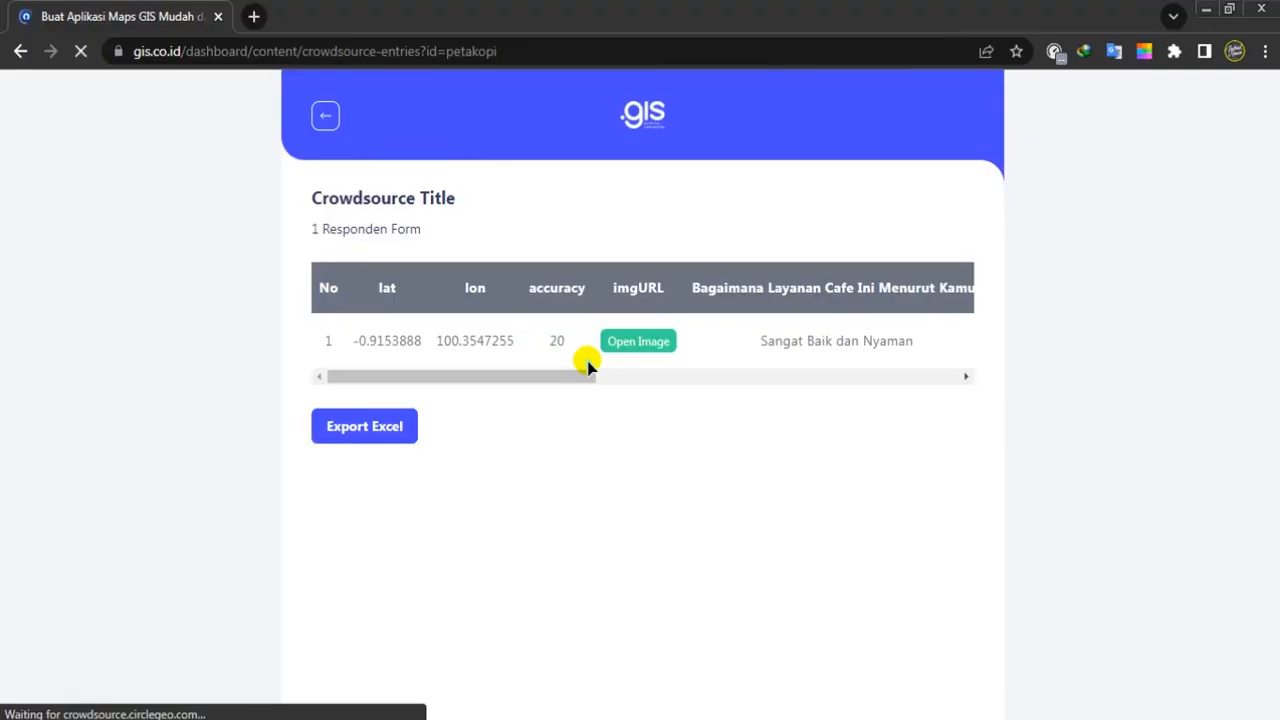
Look through the columns of the submitted café entry and open its attached image
{"action": "left_click", "coordinate": [398, 375]}
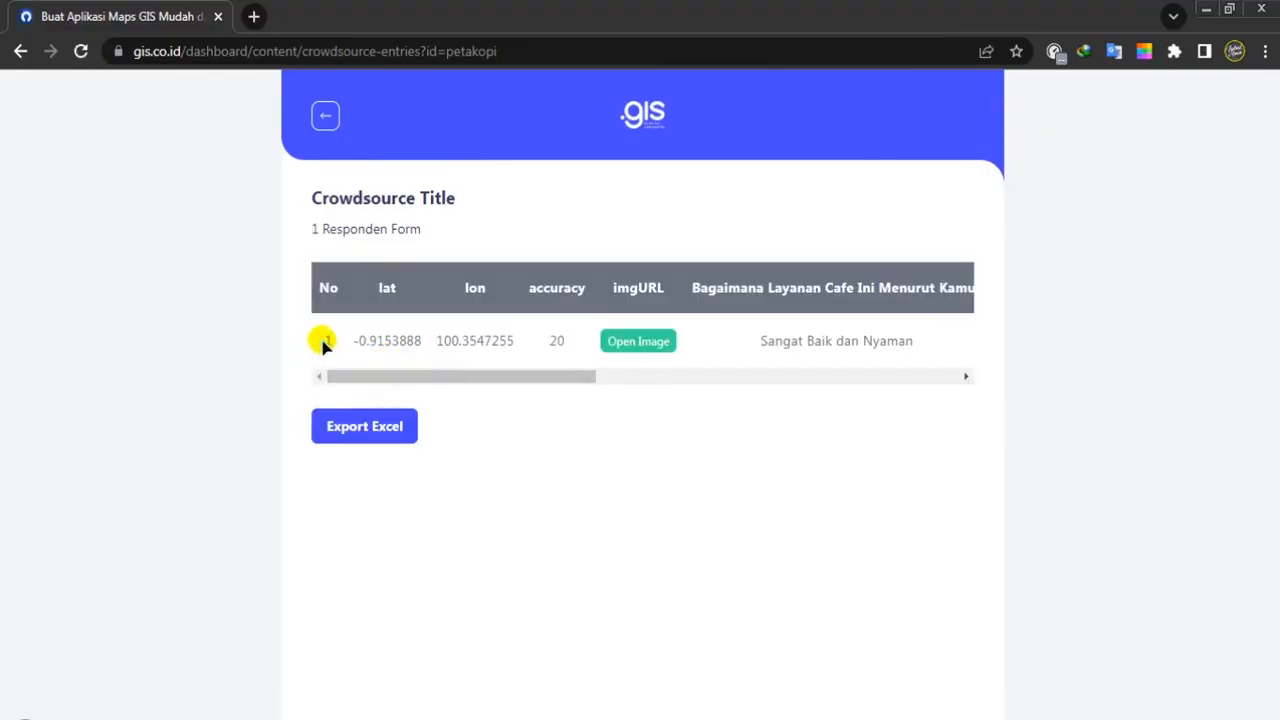
{"action": "left_click_drag", "start_coordinate": [408, 366], "coordinate": [443, 374]}
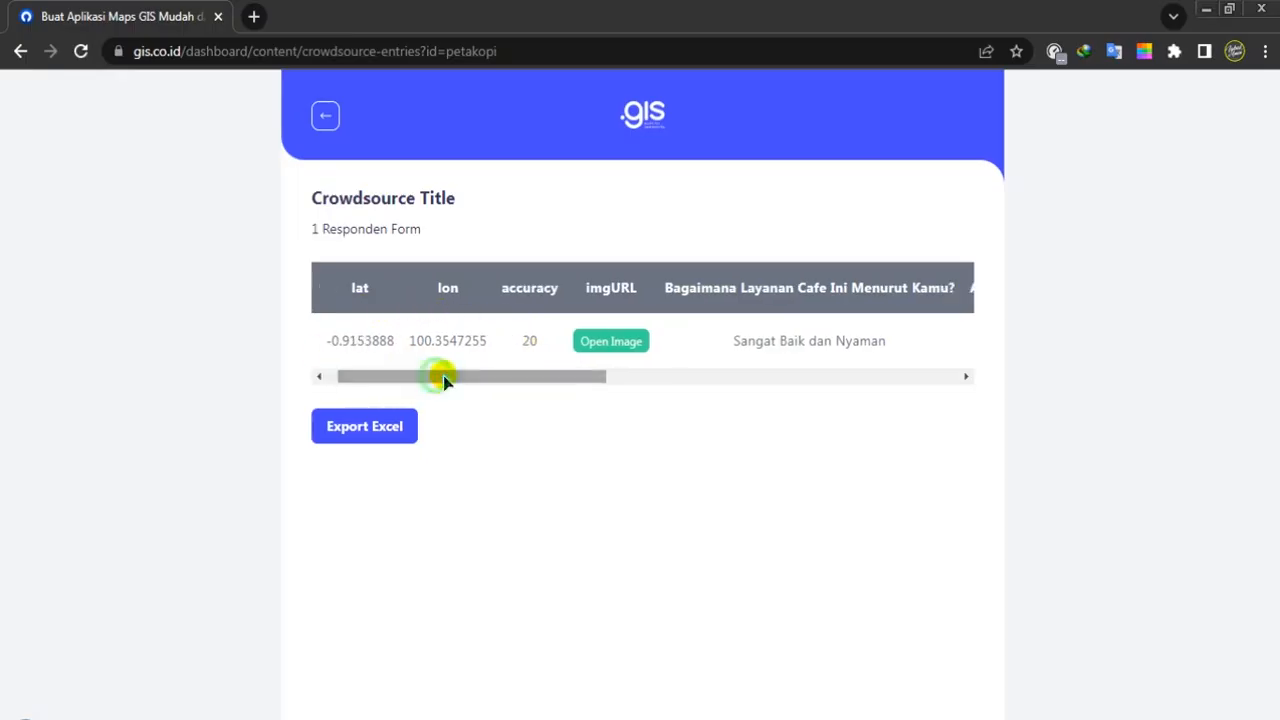
{"action": "left_click", "coordinate": [601, 347]}
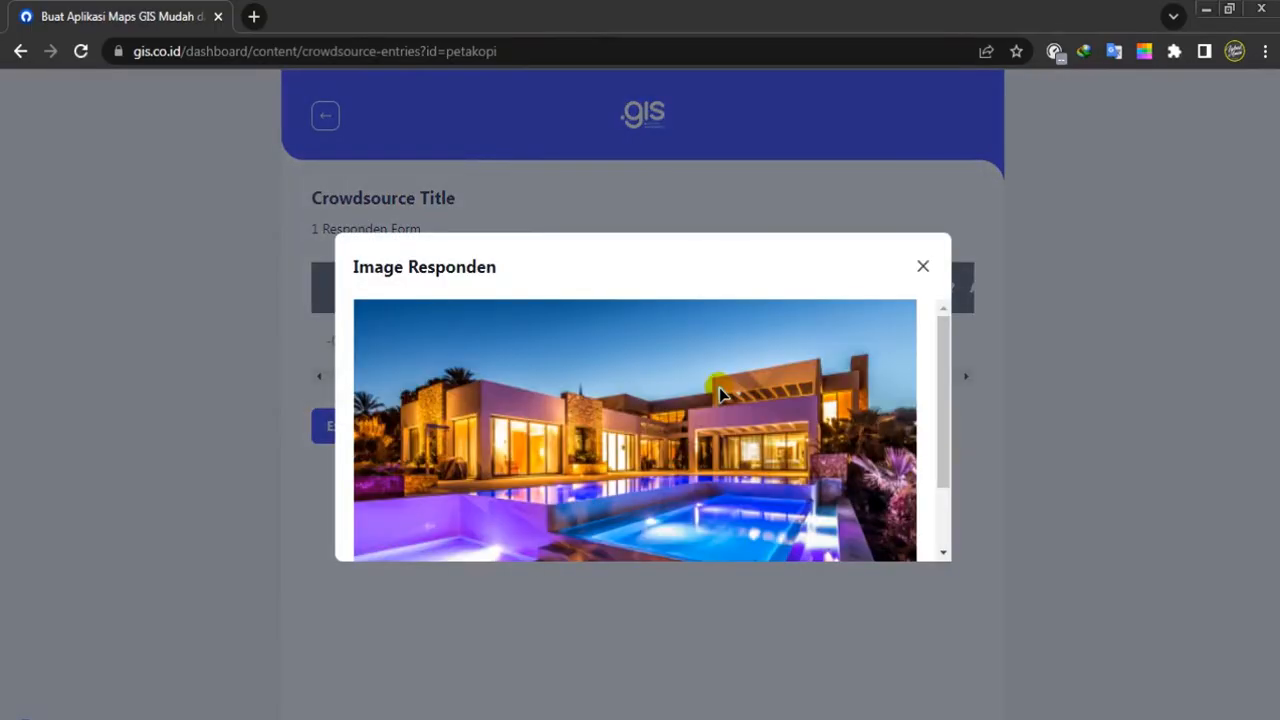
Close the attached image and look through the remaining answer columns of the submitted café entry
{"action": "left_click", "coordinate": [924, 266]}
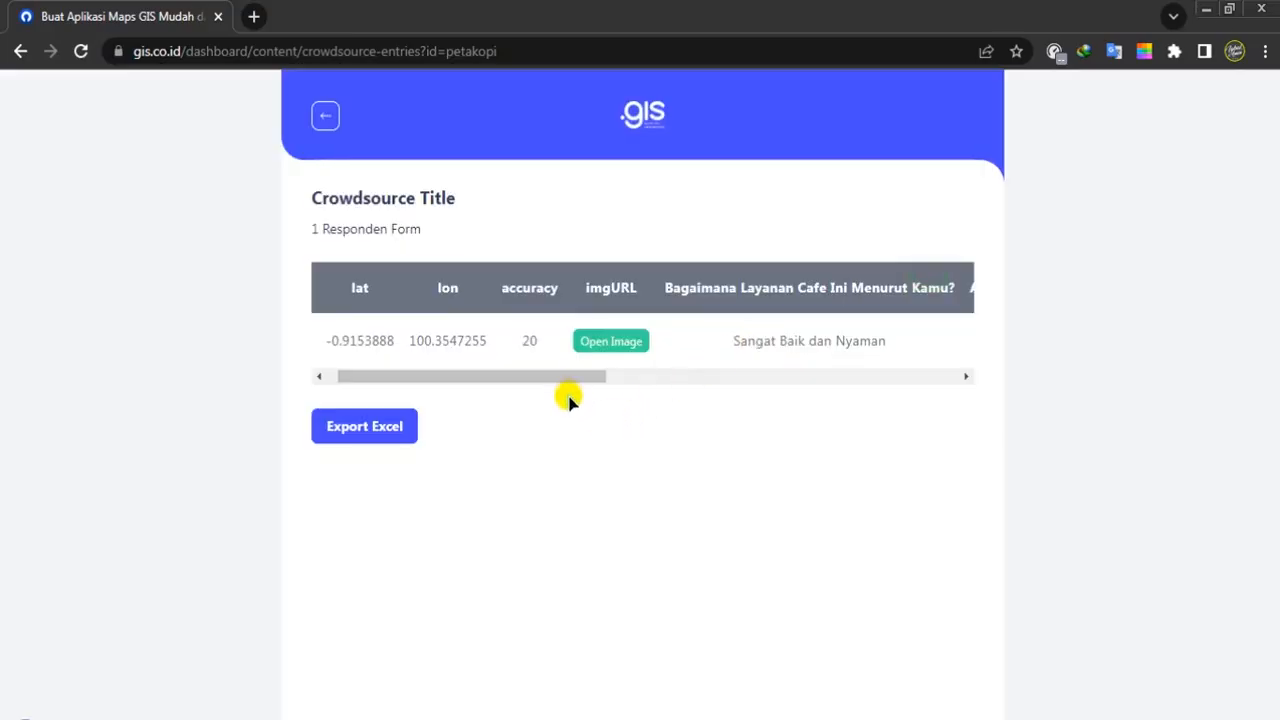
{"action": "left_click_drag", "start_coordinate": [570, 383], "coordinate": [950, 354]}
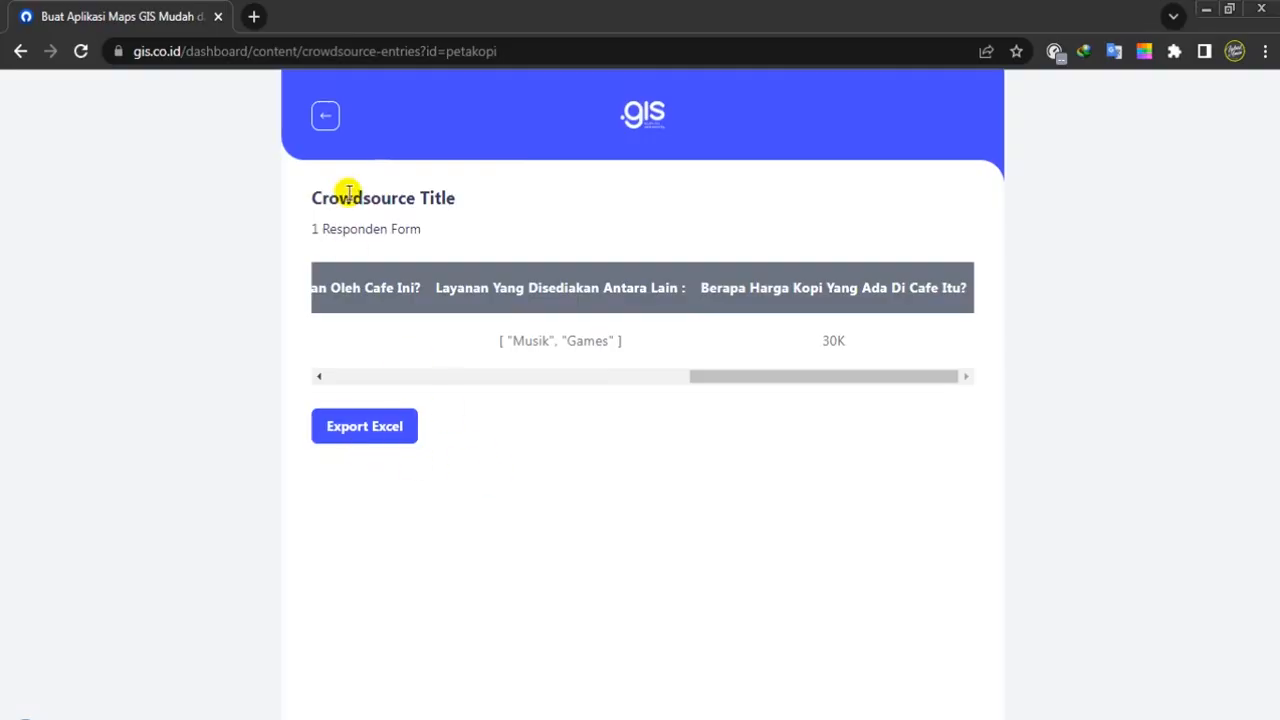
Return to the petakopi.gis.co.id content settings and open the live application
{"action": "left_click", "coordinate": [323, 118]}
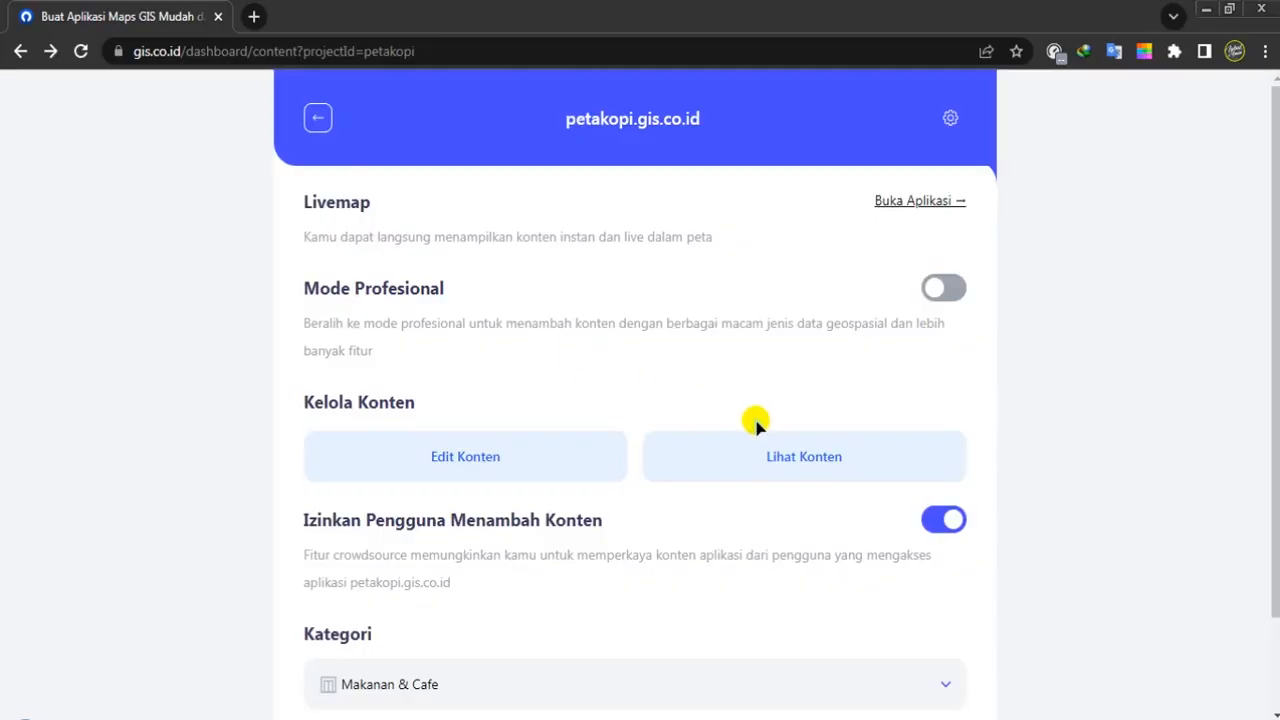
{"action": "left_click", "coordinate": [912, 202]}
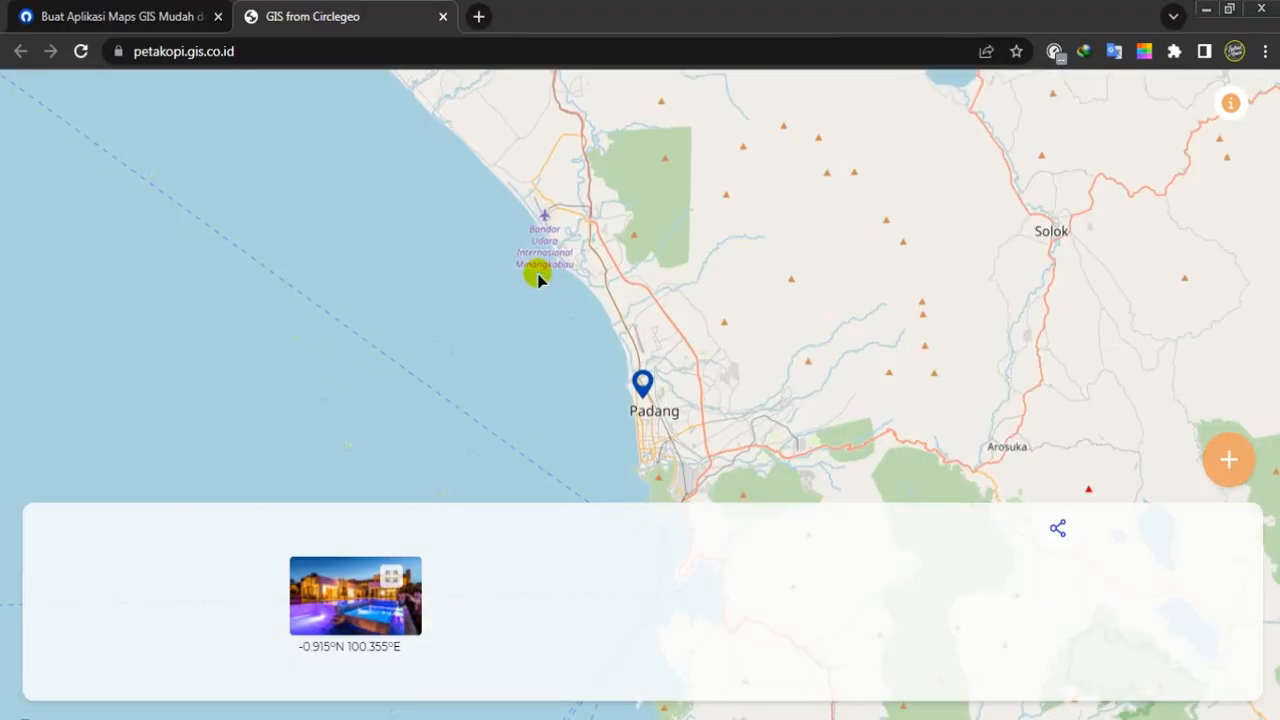
Open the map application's information card, read its title and description, and close it
{"action": "mouse_move", "coordinate": [762, 311]}
{"action": "left_mouse_down"}
{"action": "mouse_move", "coordinate": [726, 314]}
{"action": "mouse_move", "coordinate": [745, 311]}
{"action": "left_mouse_up"}
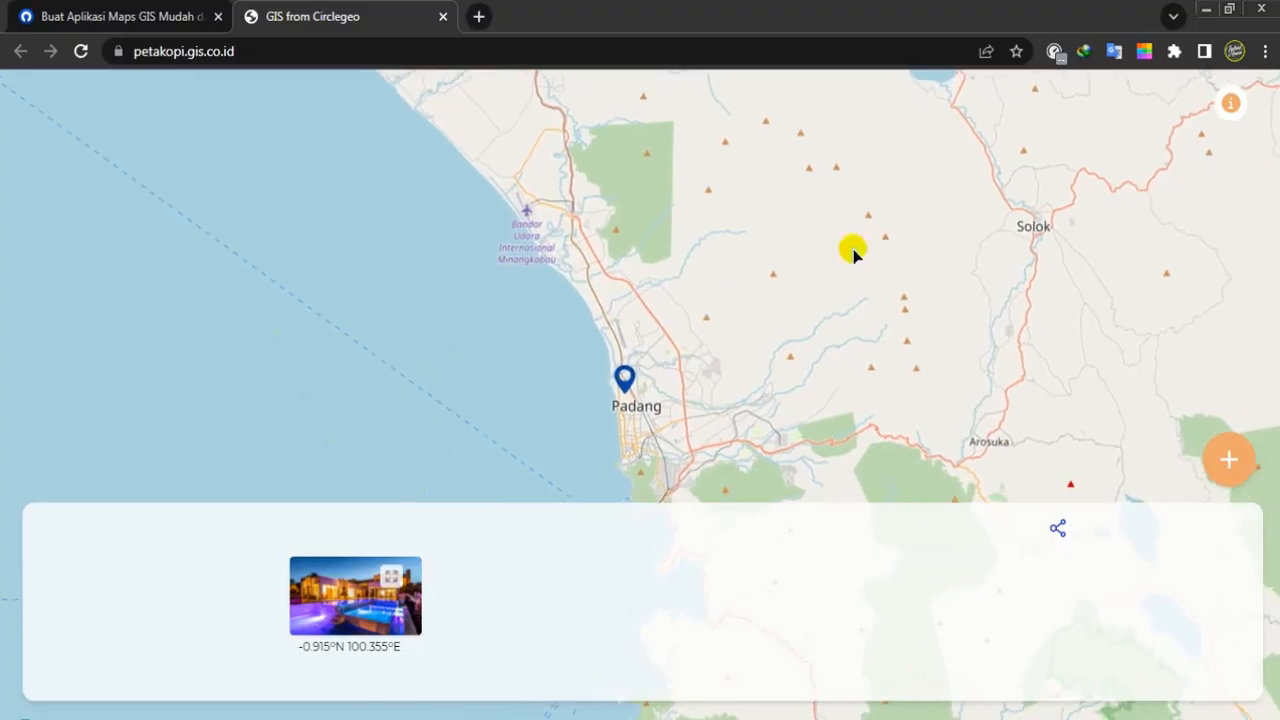
{"action": "left_click", "coordinate": [1231, 104]}
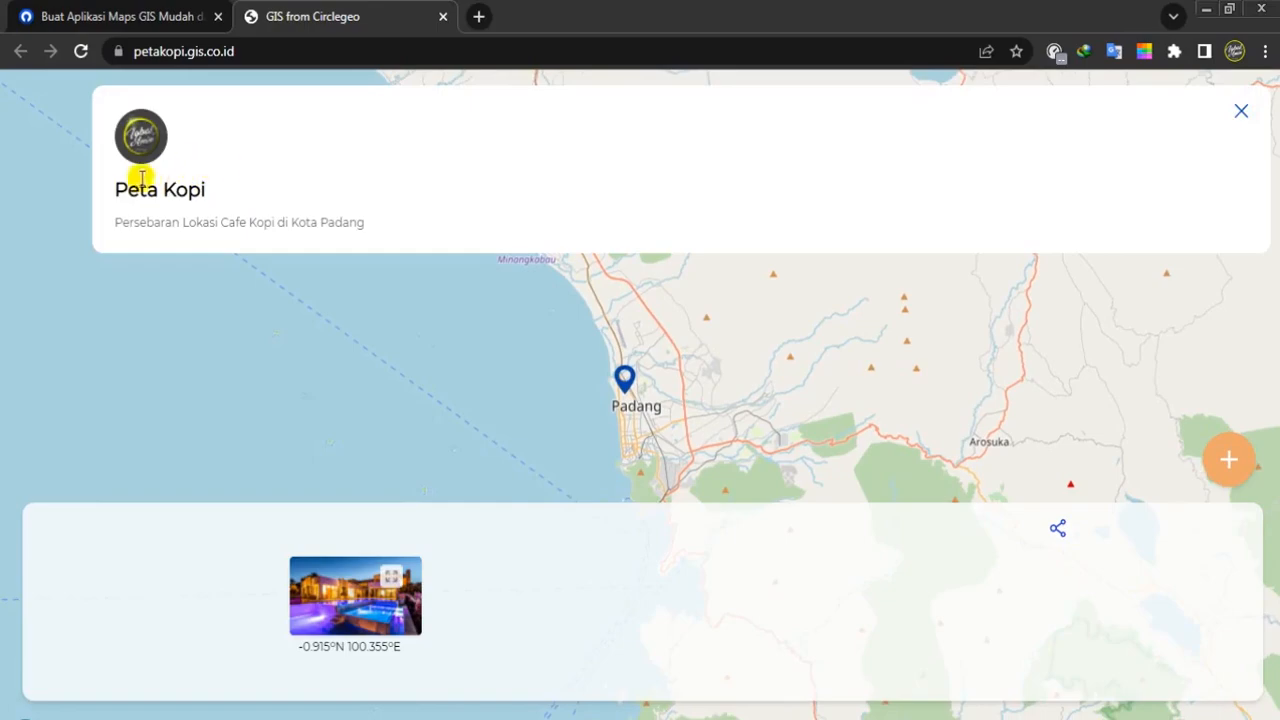
{"action": "left_click_drag", "start_coordinate": [214, 189], "coordinate": [108, 190]}
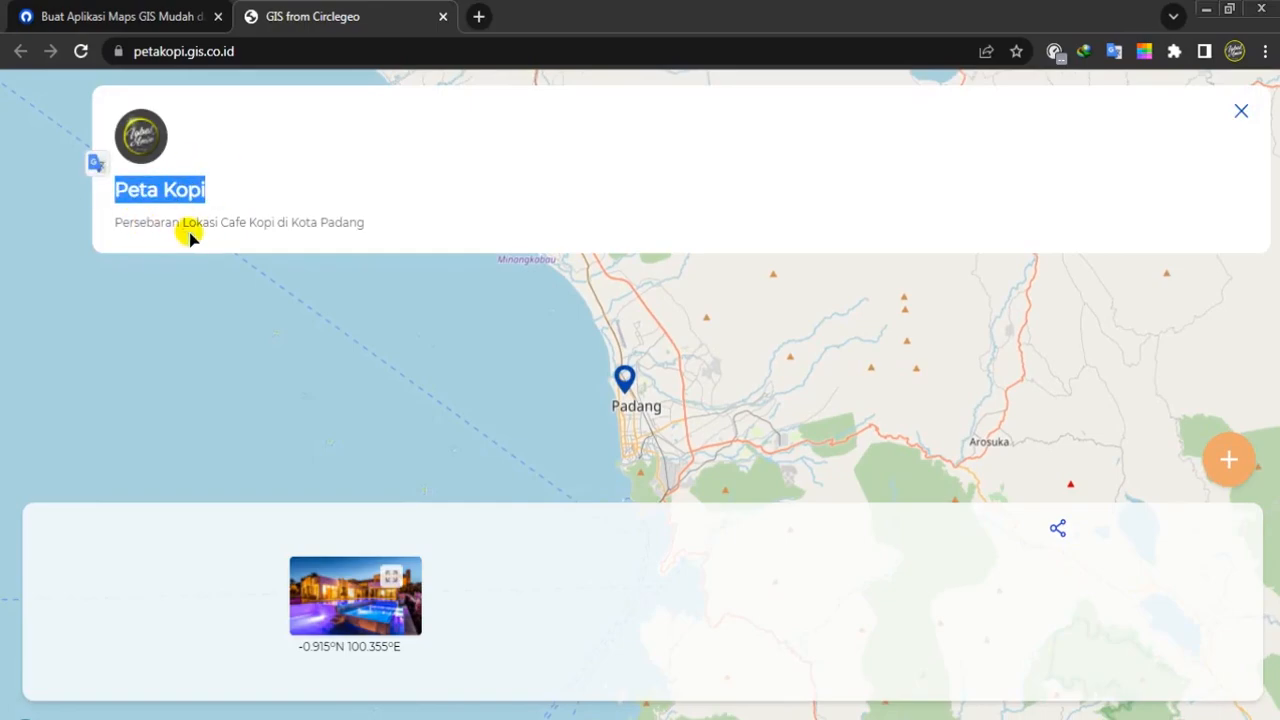
{"action": "left_click_drag", "start_coordinate": [373, 224], "coordinate": [185, 226]}
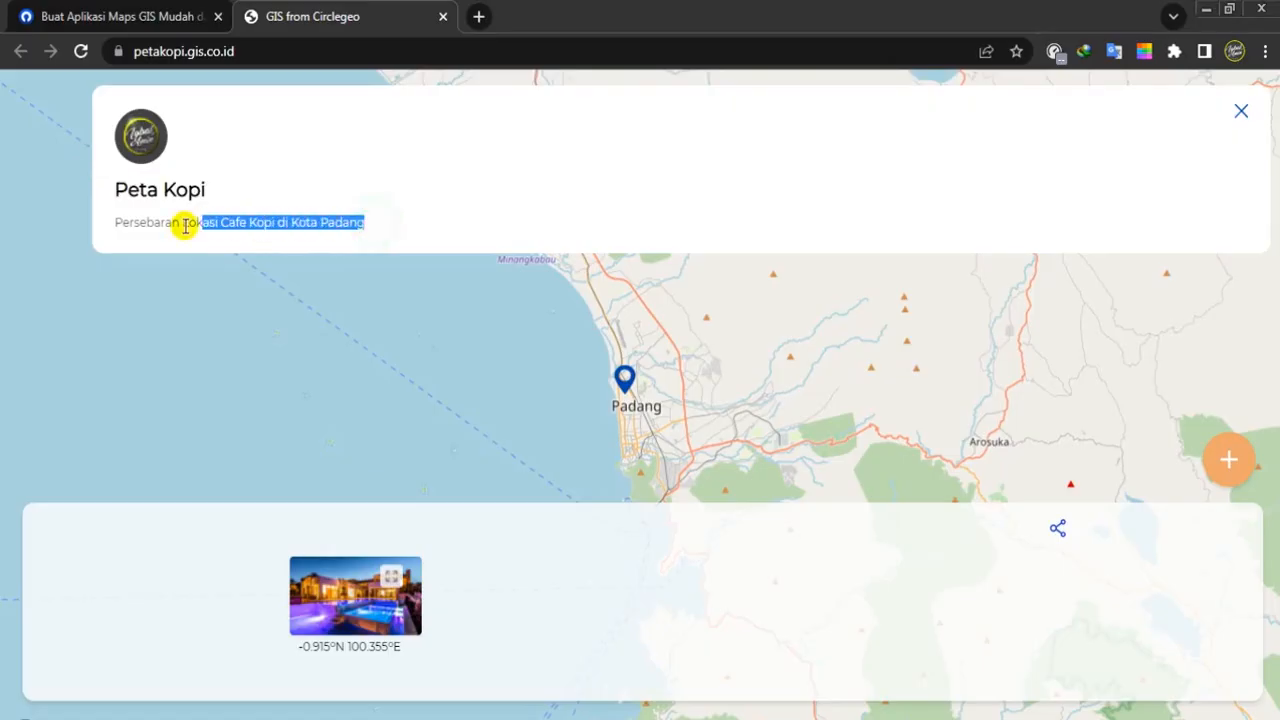
{"action": "left_click", "coordinate": [203, 193]}
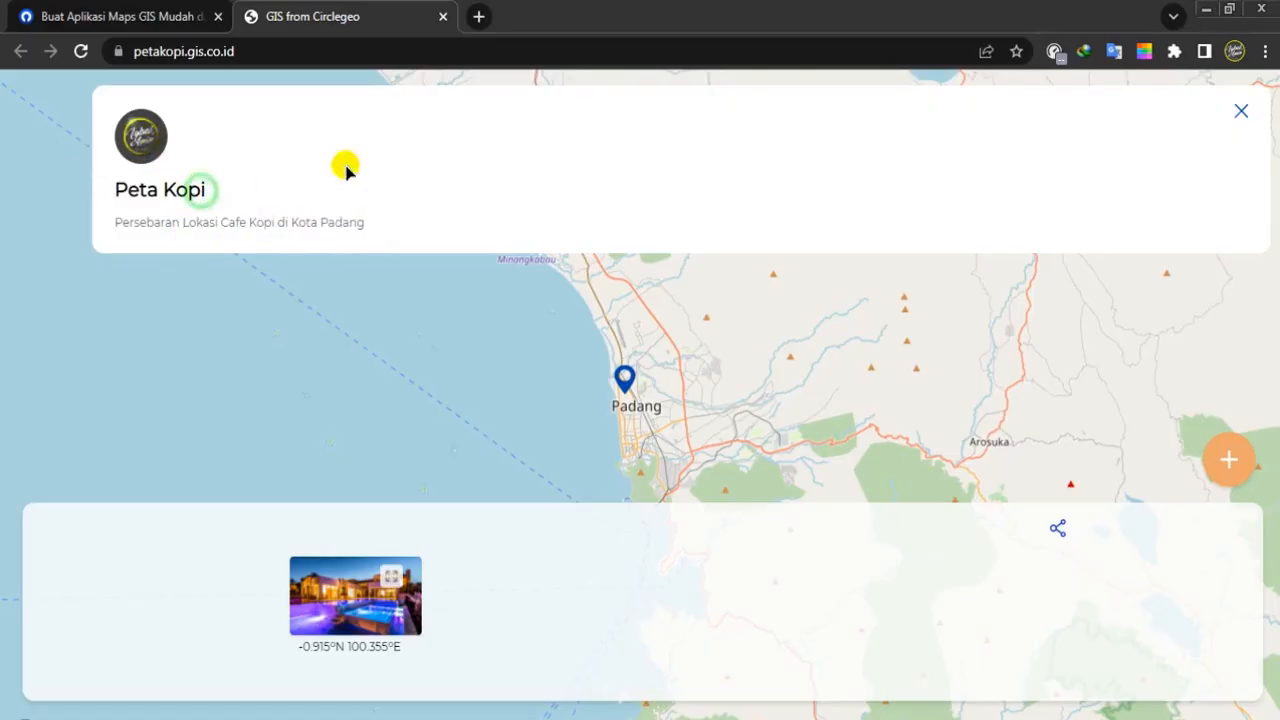
{"action": "left_click", "coordinate": [1240, 106]}
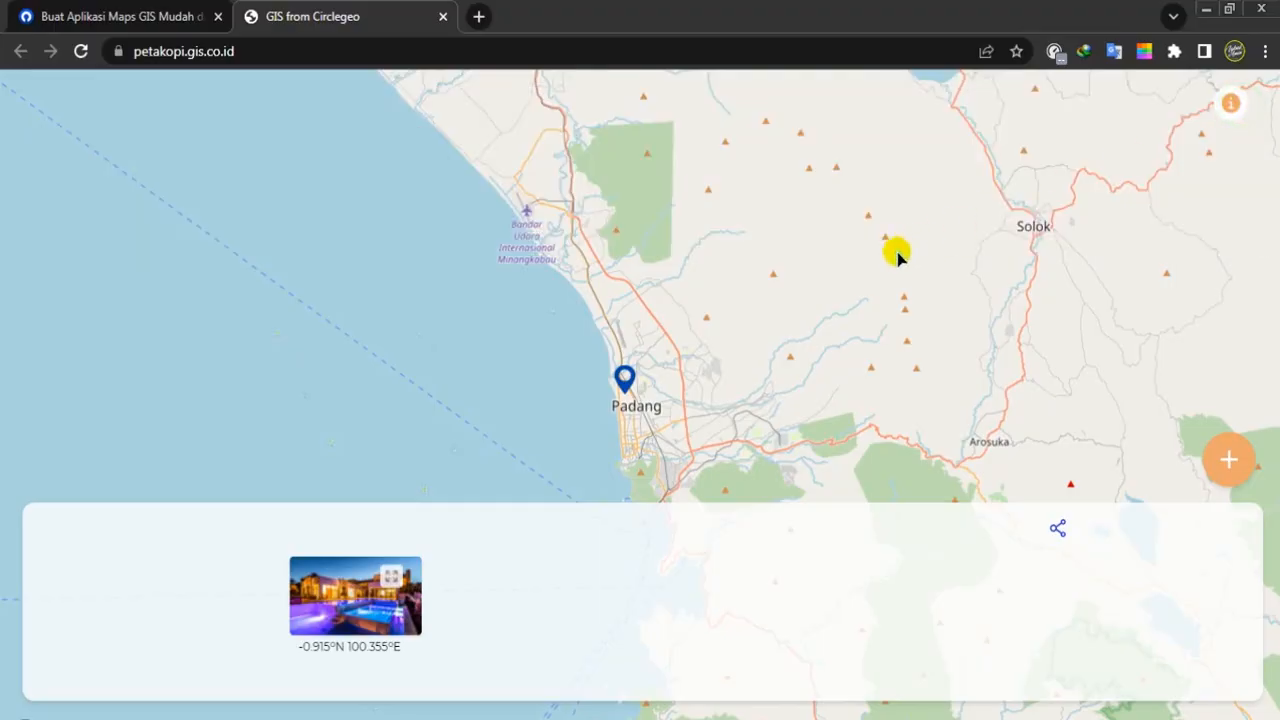
Examine the location of the café marker in Padang on the live map
{"action": "left_click_drag", "start_coordinate": [720, 354], "coordinate": [667, 322]}
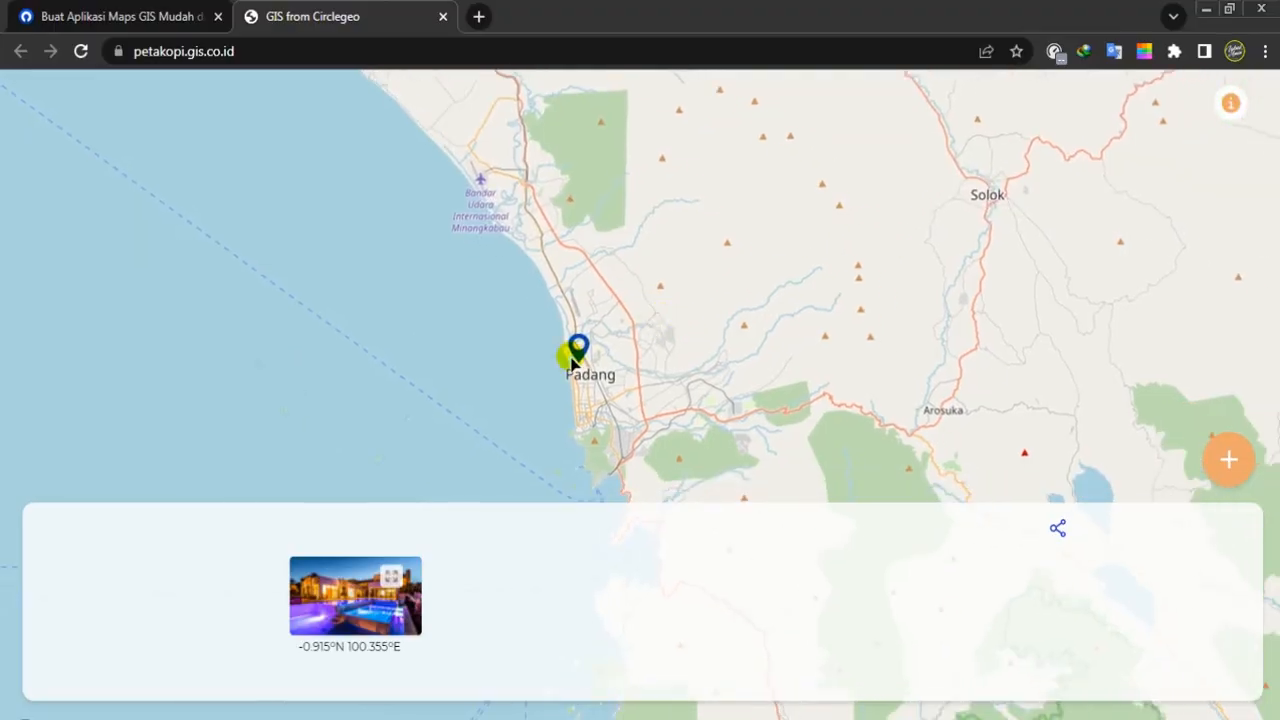
{"action": "scroll", "coordinate": [566, 360], "scroll_direction": "up", "scroll_amount": 2}
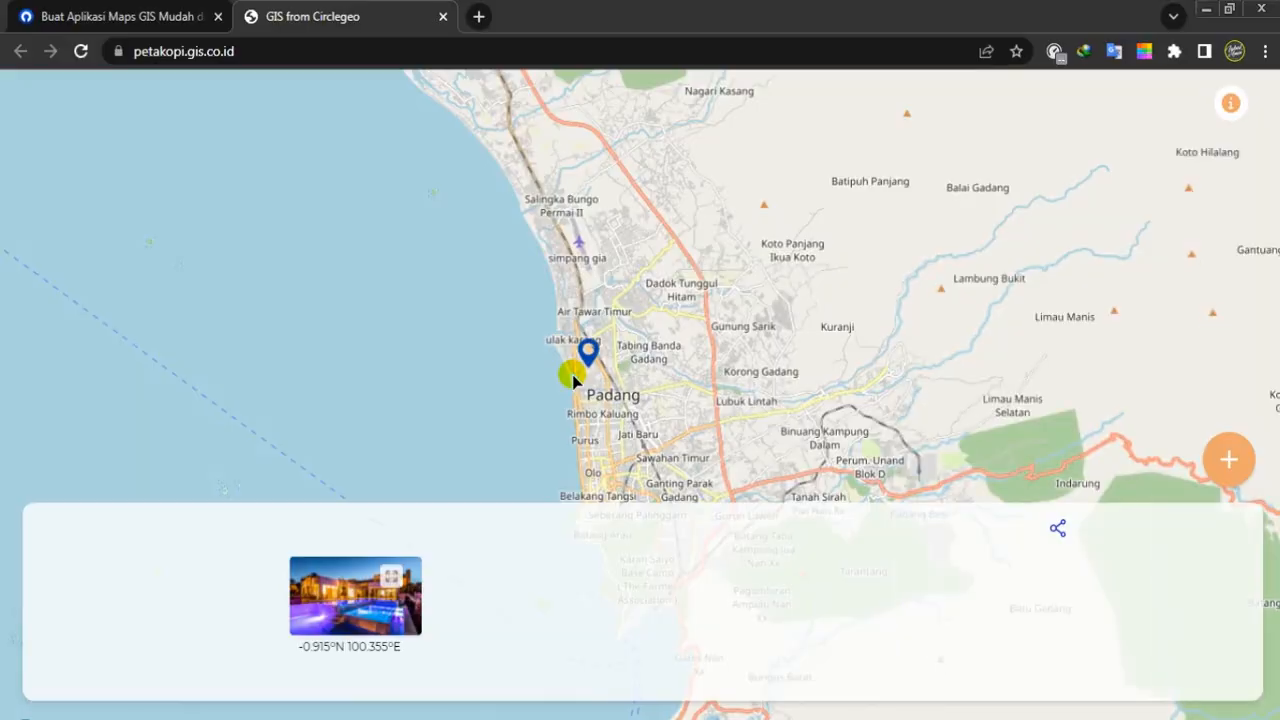
{"action": "mouse_move", "coordinate": [590, 380]}
{"action": "left_mouse_down"}
{"action": "mouse_move", "coordinate": [572, 392]}
{"action": "mouse_move", "coordinate": [580, 383]}
{"action": "left_mouse_up"}
{"action": "scroll", "coordinate": [572, 395], "scroll_direction": "up", "scroll_amount": 2}
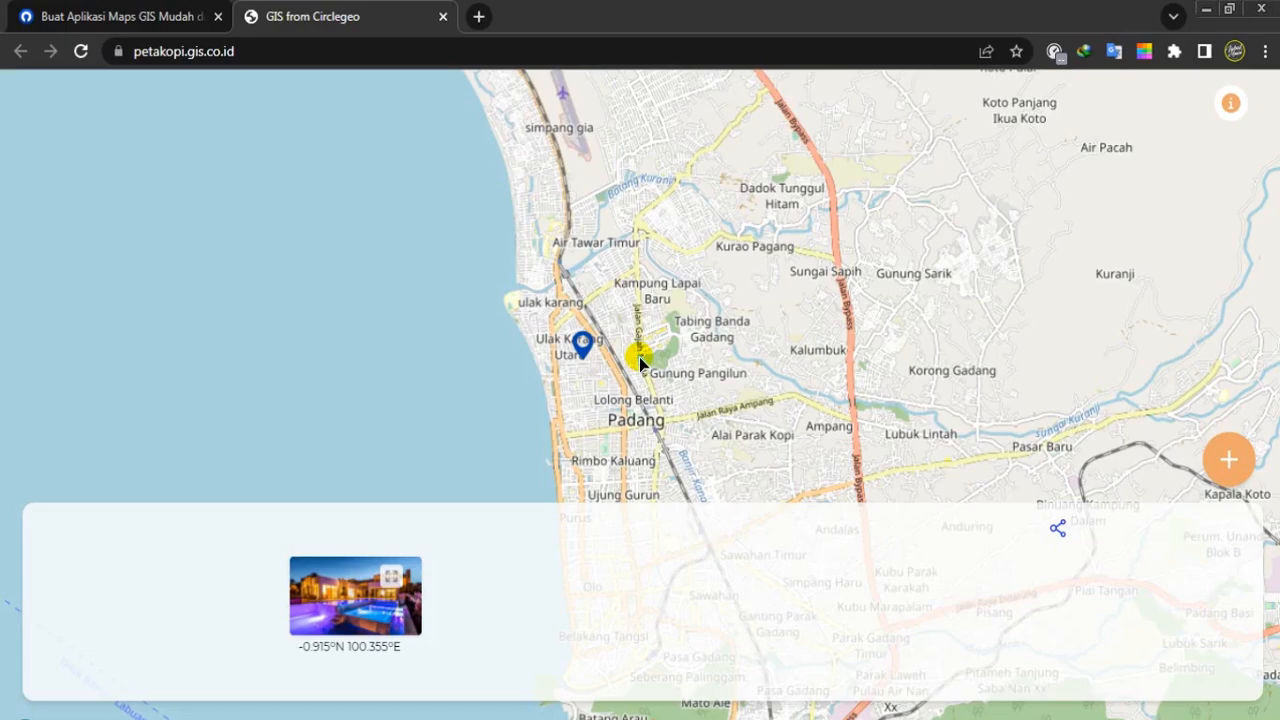
{"action": "left_click_drag", "start_coordinate": [620, 328], "coordinate": [620, 354]}
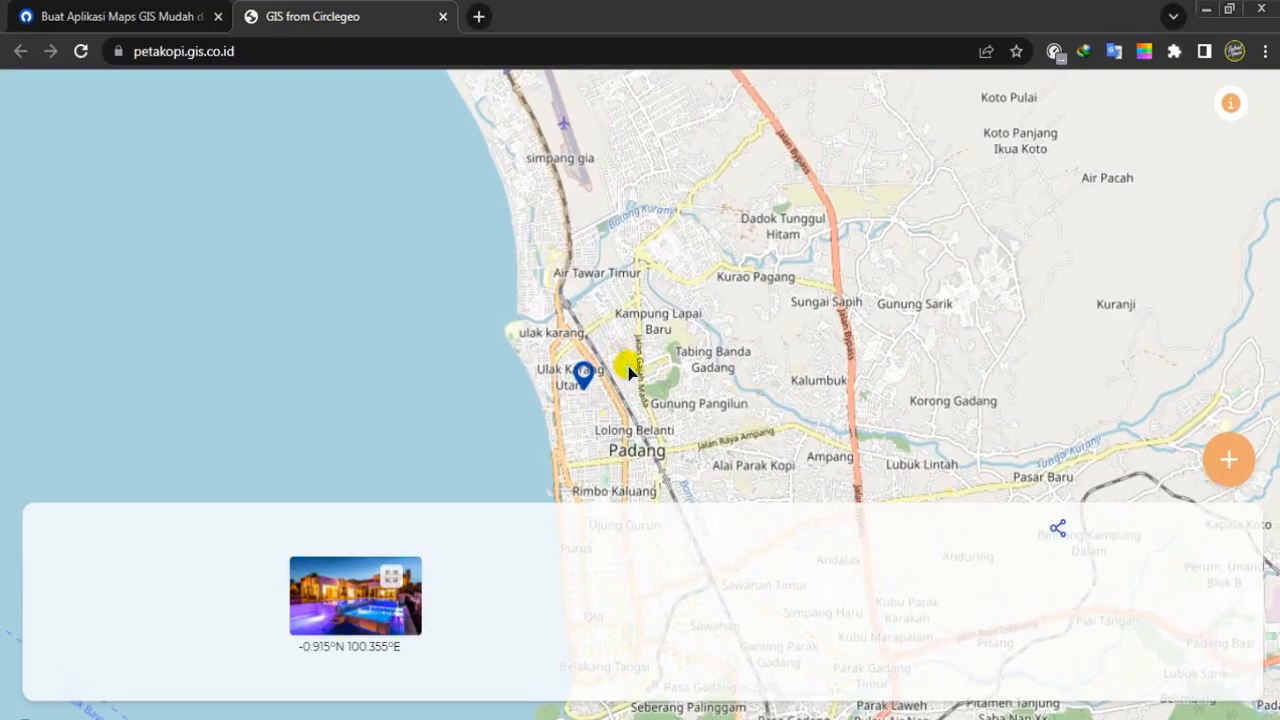
{"action": "left_click_drag", "start_coordinate": [628, 388], "coordinate": [617, 363]}
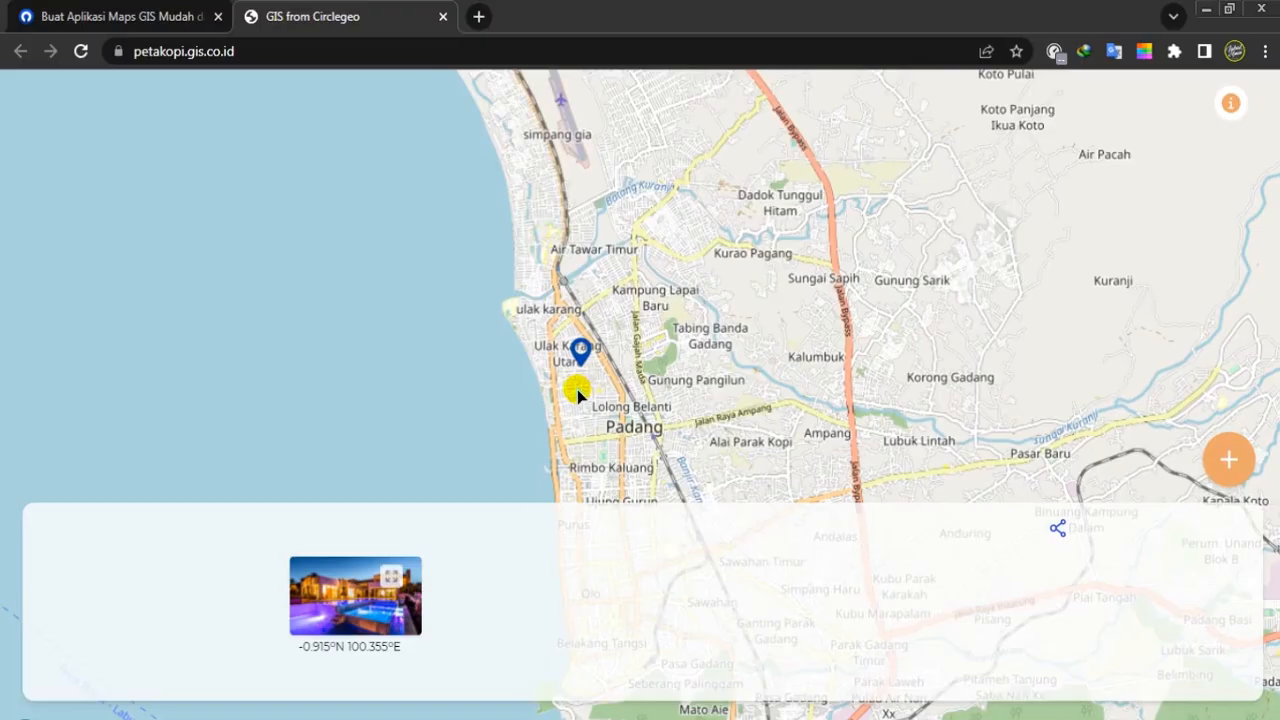
{"action": "mouse_move", "coordinate": [577, 389]}
{"action": "left_mouse_down"}
{"action": "mouse_move", "coordinate": [578, 373]}
{"action": "mouse_move", "coordinate": [594, 380]}
{"action": "left_mouse_up"}
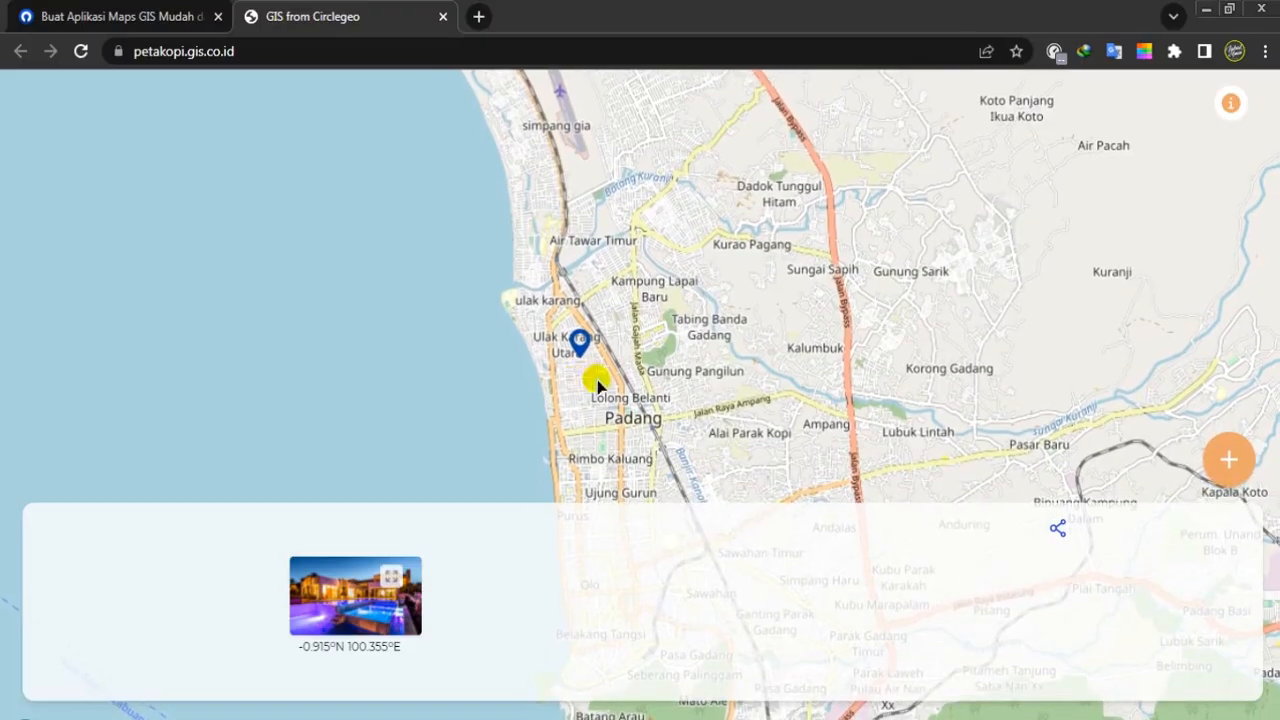
Open the add-content form from the live map and allow the site to access the device location
{"action": "left_click", "coordinate": [1217, 463]}
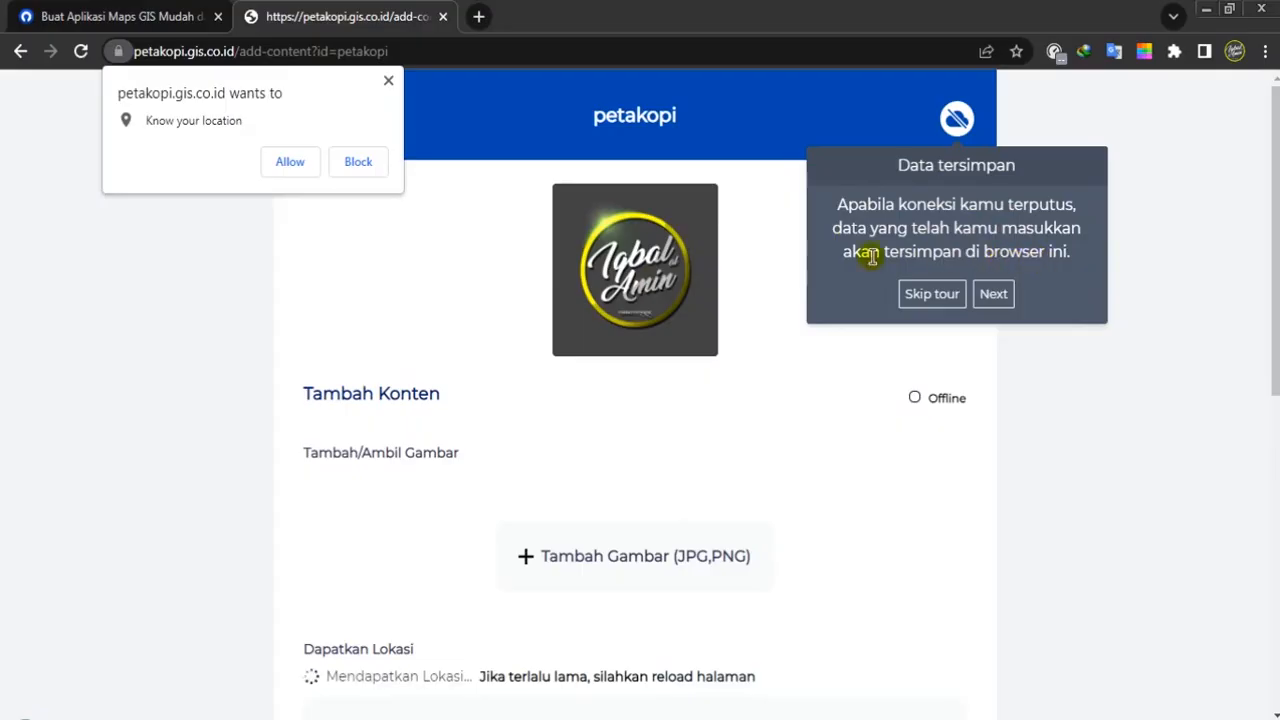
{"action": "left_click", "coordinate": [290, 162]}
Look through the add-content form's image, location and café question fields, and return to the live map
{"action": "scroll", "coordinate": [733, 420], "scroll_direction": "down", "scroll_amount": 2}
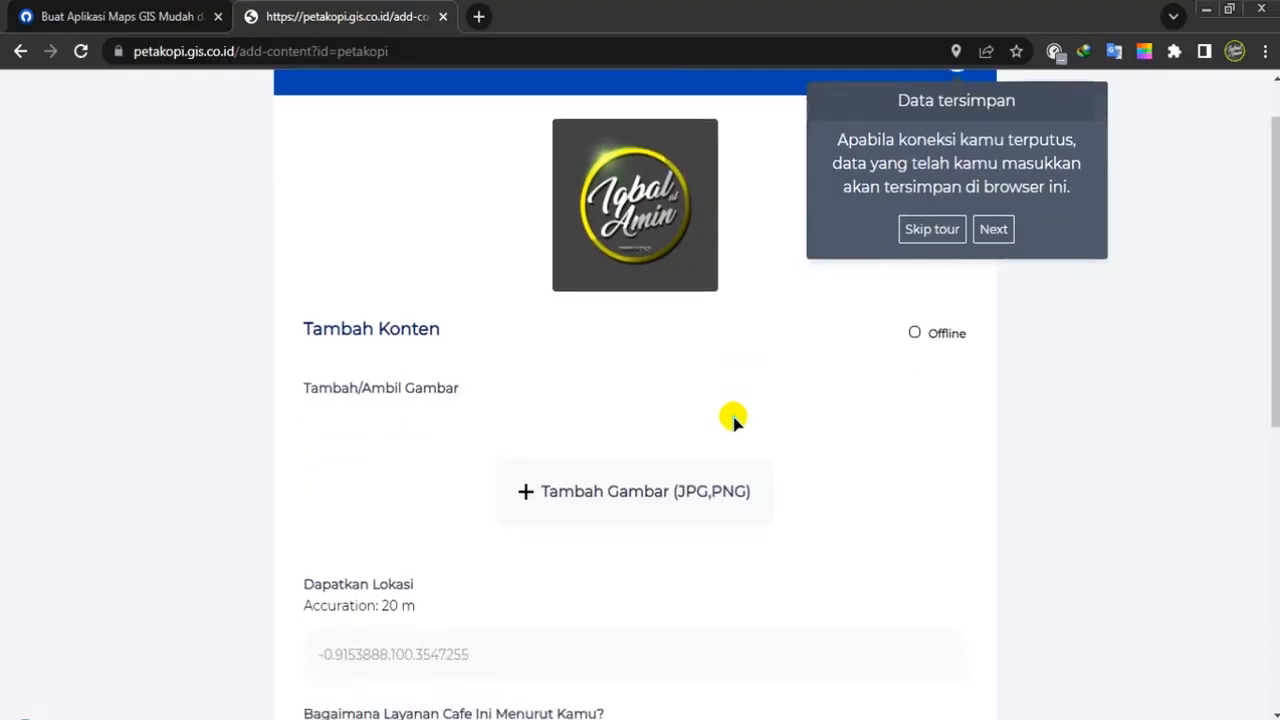
{"action": "scroll", "coordinate": [733, 420], "scroll_direction": "up", "scroll_amount": 2}
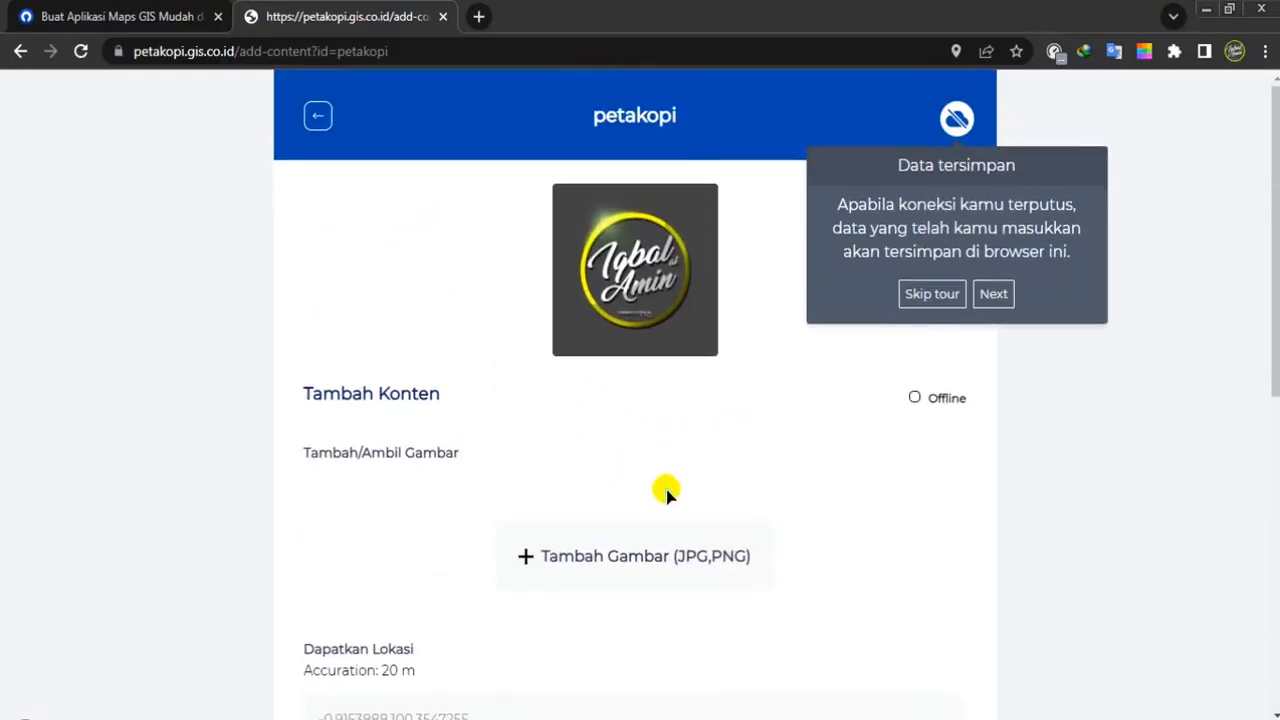
{"action": "scroll", "coordinate": [680, 486], "scroll_direction": "down", "scroll_amount": 2}
{"action": "scroll", "coordinate": [720, 486], "scroll_direction": "up", "scroll_amount": 2}
{"action": "scroll", "coordinate": [751, 486], "scroll_direction": "down", "scroll_amount": 7}
{"action": "scroll", "coordinate": [642, 540], "scroll_direction": "up", "scroll_amount": 1}
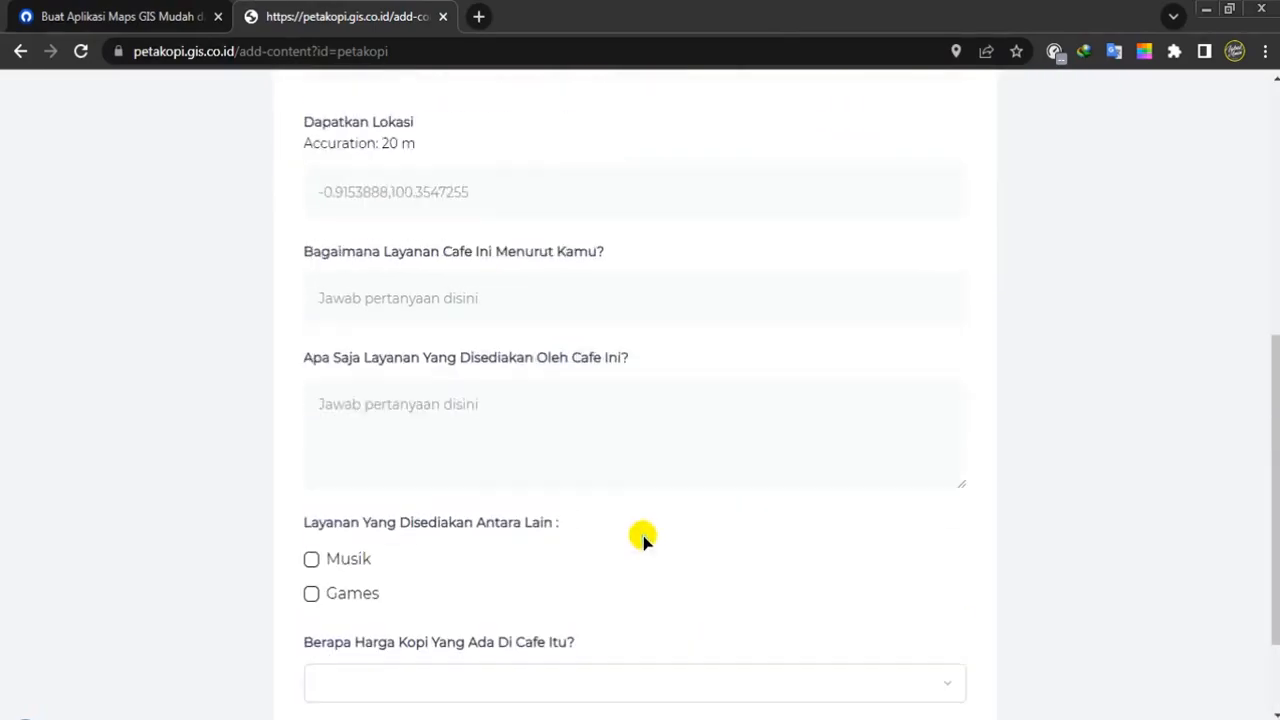
{"action": "scroll", "coordinate": [642, 538], "scroll_direction": "up", "scroll_amount": 5}
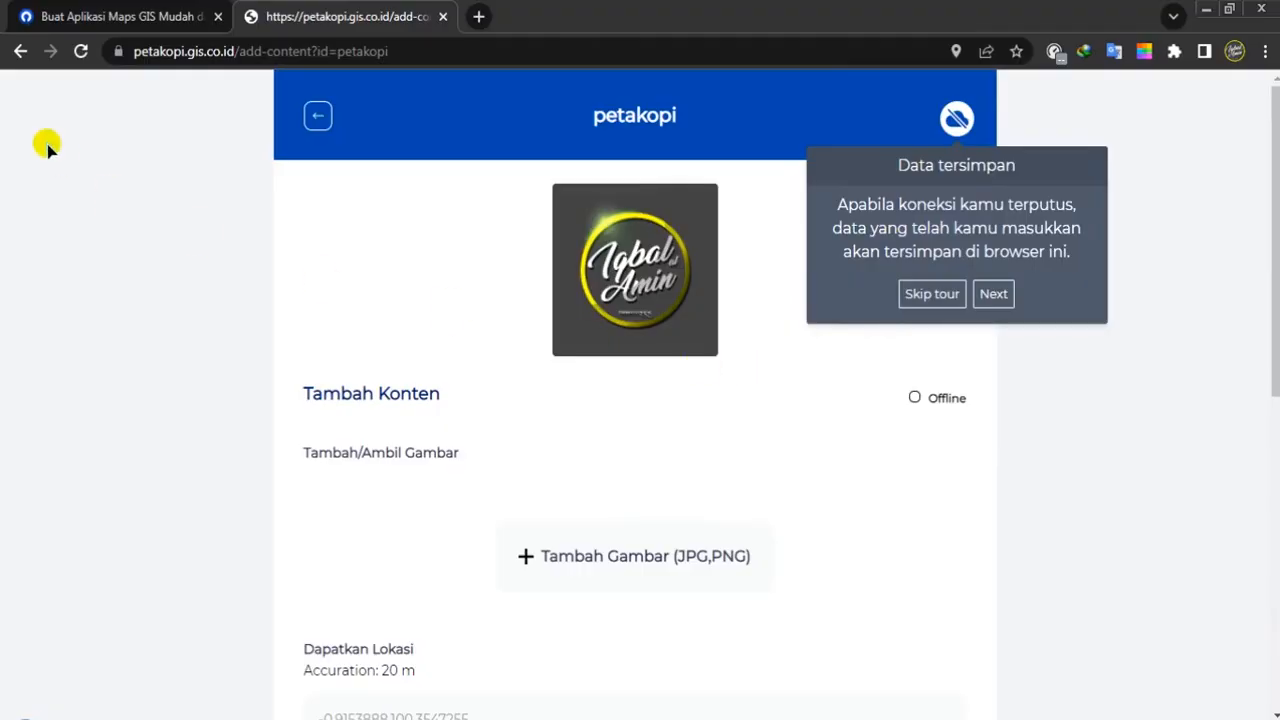
{"action": "left_click", "coordinate": [20, 50]}
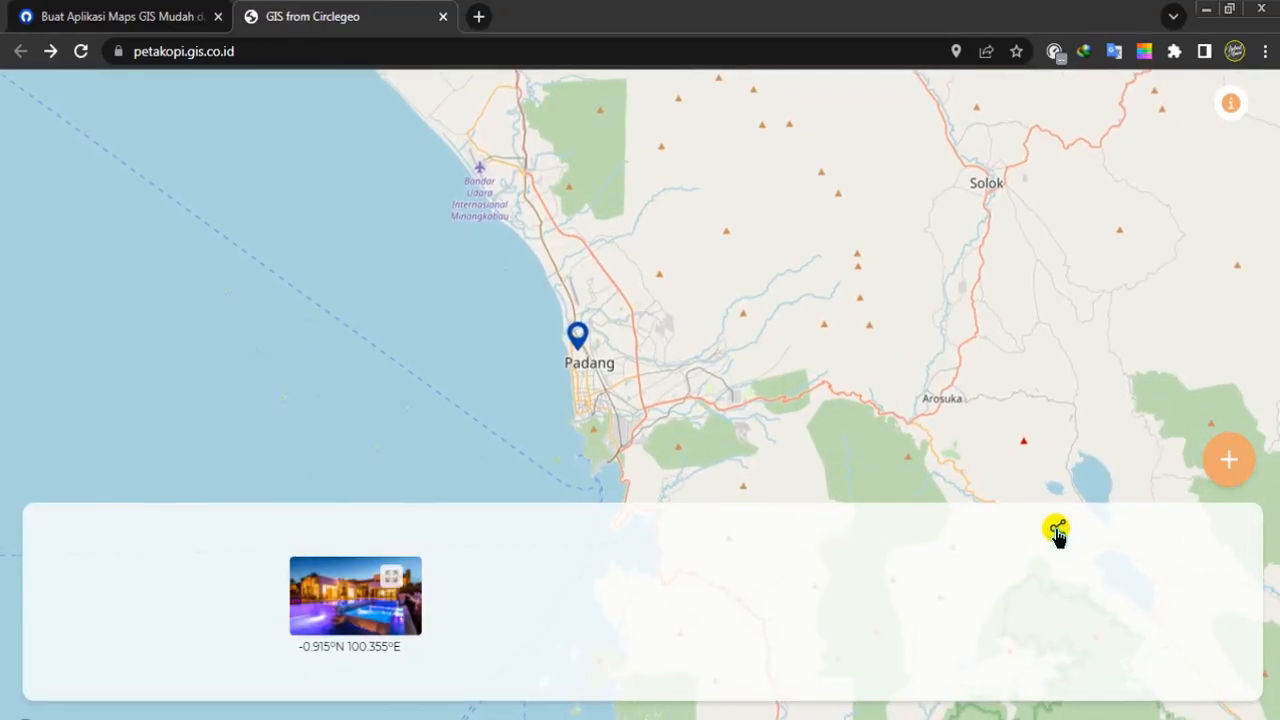
View the social media sharing options of the live map and close them
{"action": "left_click_drag", "start_coordinate": [734, 400], "coordinate": [709, 428]}
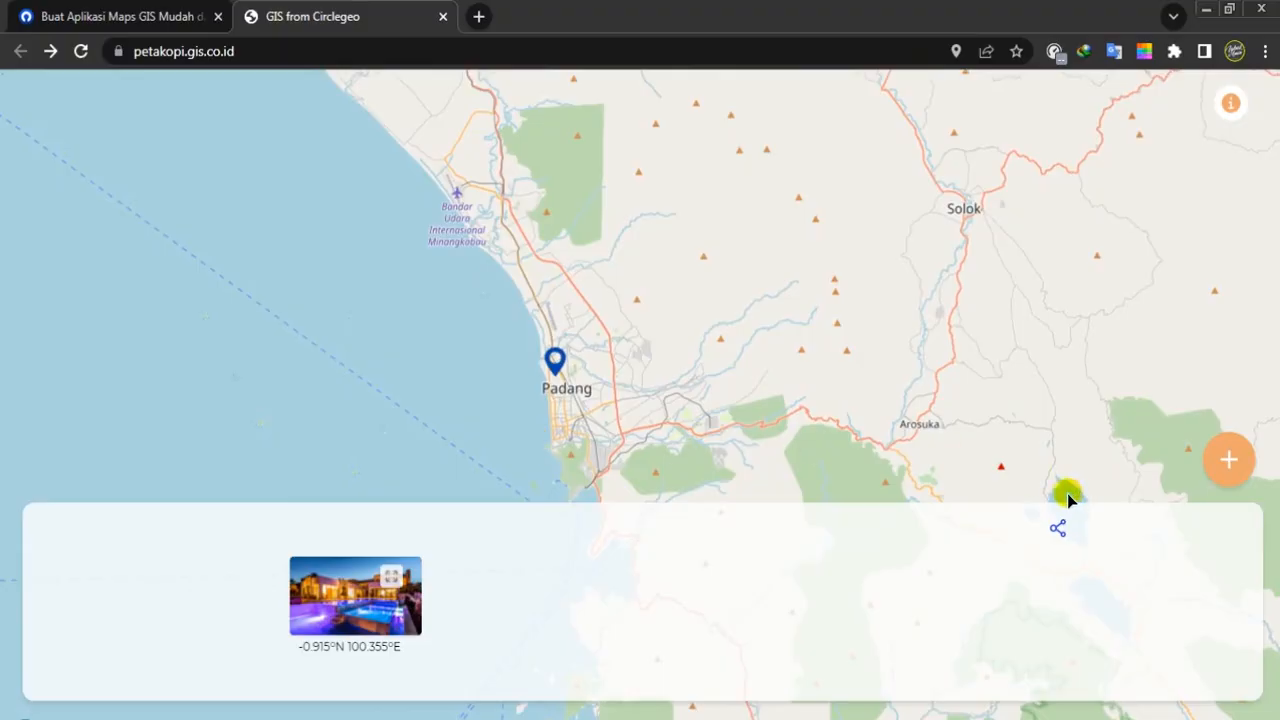
{"action": "scroll", "coordinate": [563, 432], "scroll_direction": "up", "scroll_amount": 1}
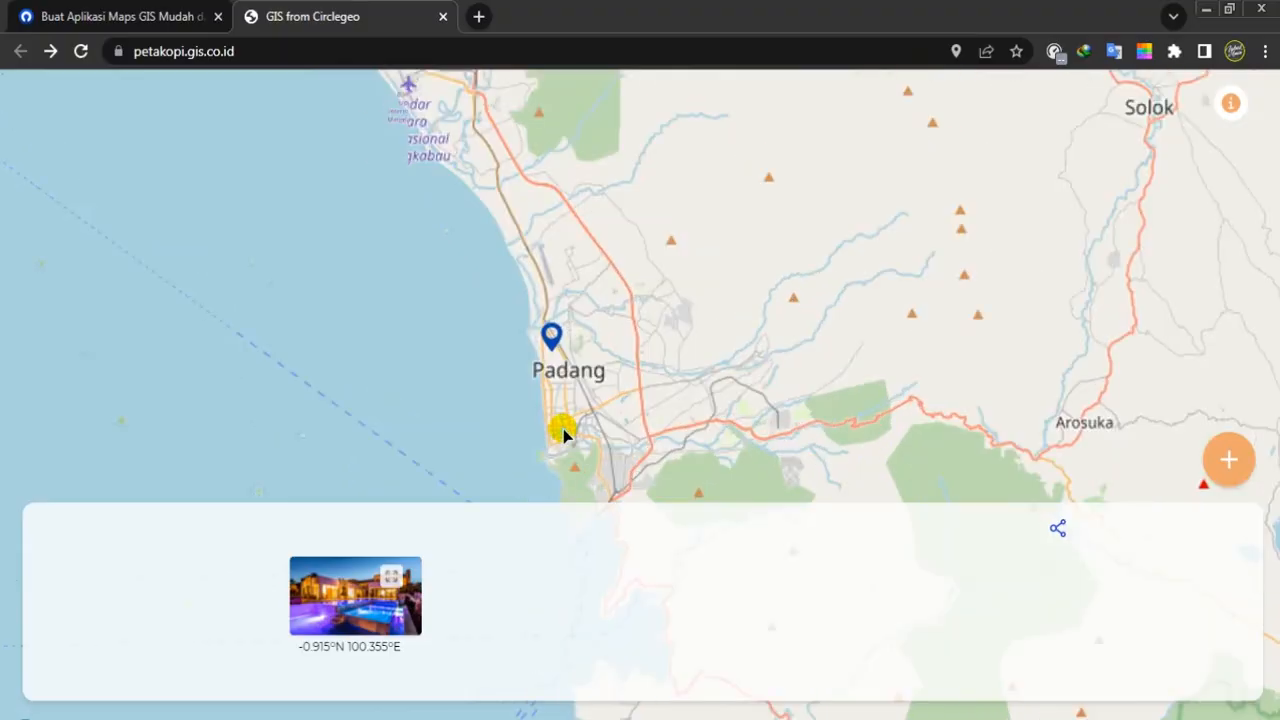
{"action": "left_click_drag", "start_coordinate": [585, 414], "coordinate": [601, 400]}
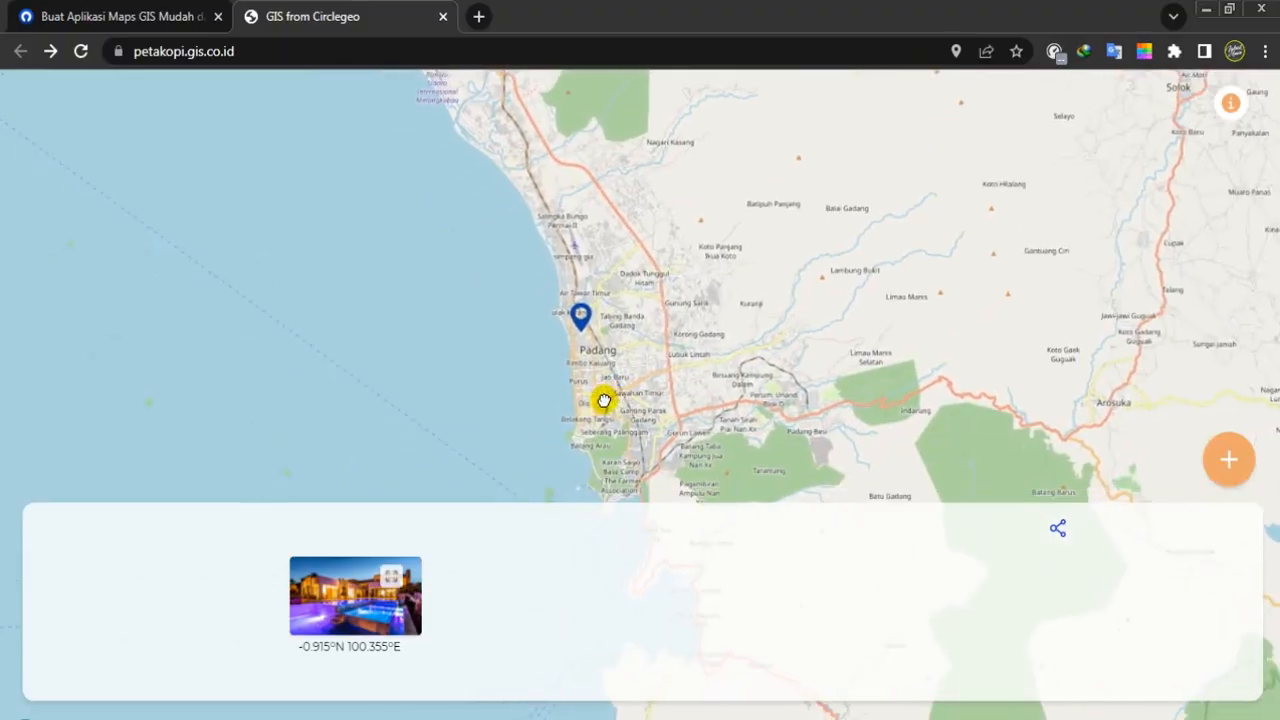
{"action": "left_click", "coordinate": [1058, 530]}
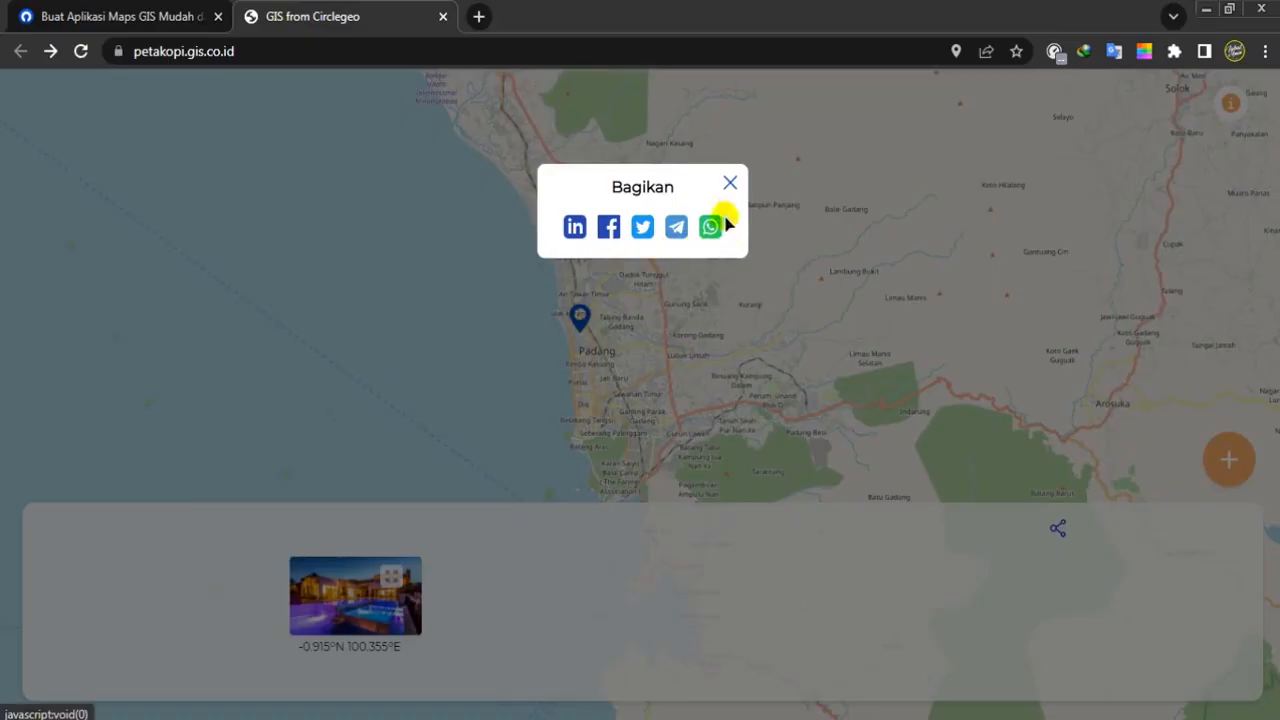
{"action": "left_click", "coordinate": [731, 185]}
Expand the café entry's details from its photo, read the submitted answers and collapse the details
{"action": "left_click", "coordinate": [346, 591]}
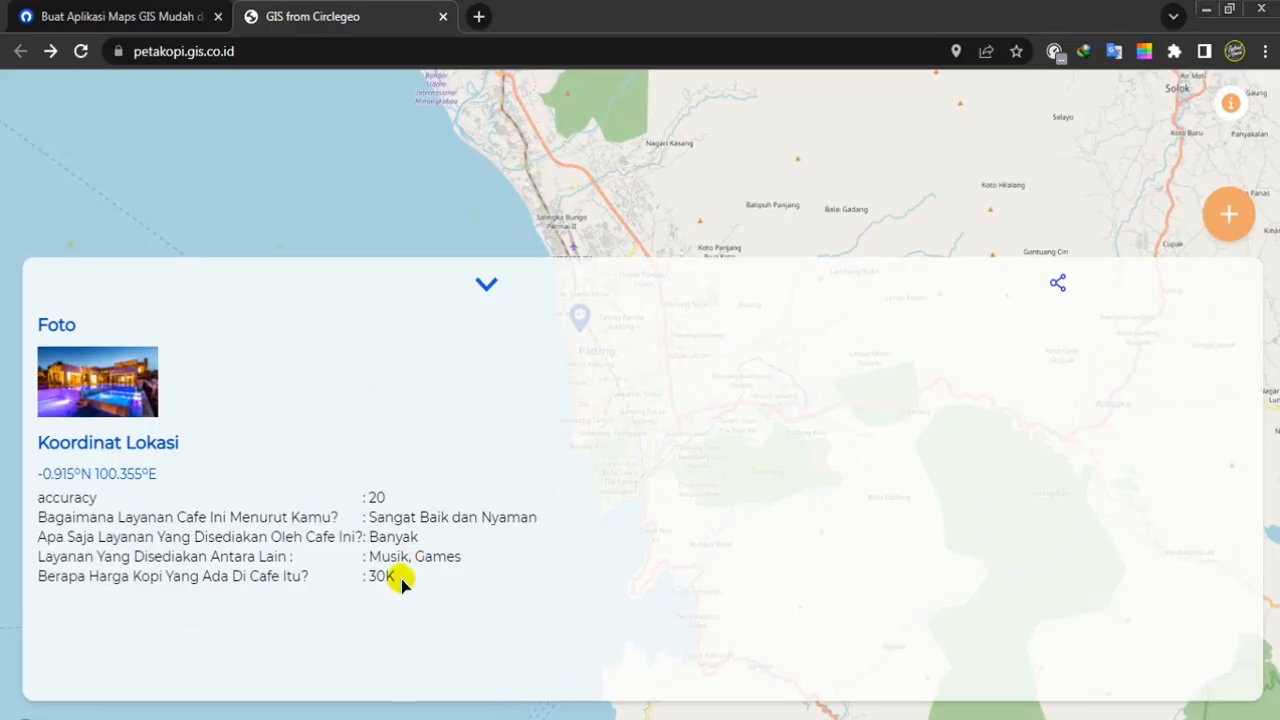
{"action": "left_click_drag", "start_coordinate": [400, 577], "coordinate": [3, 513]}
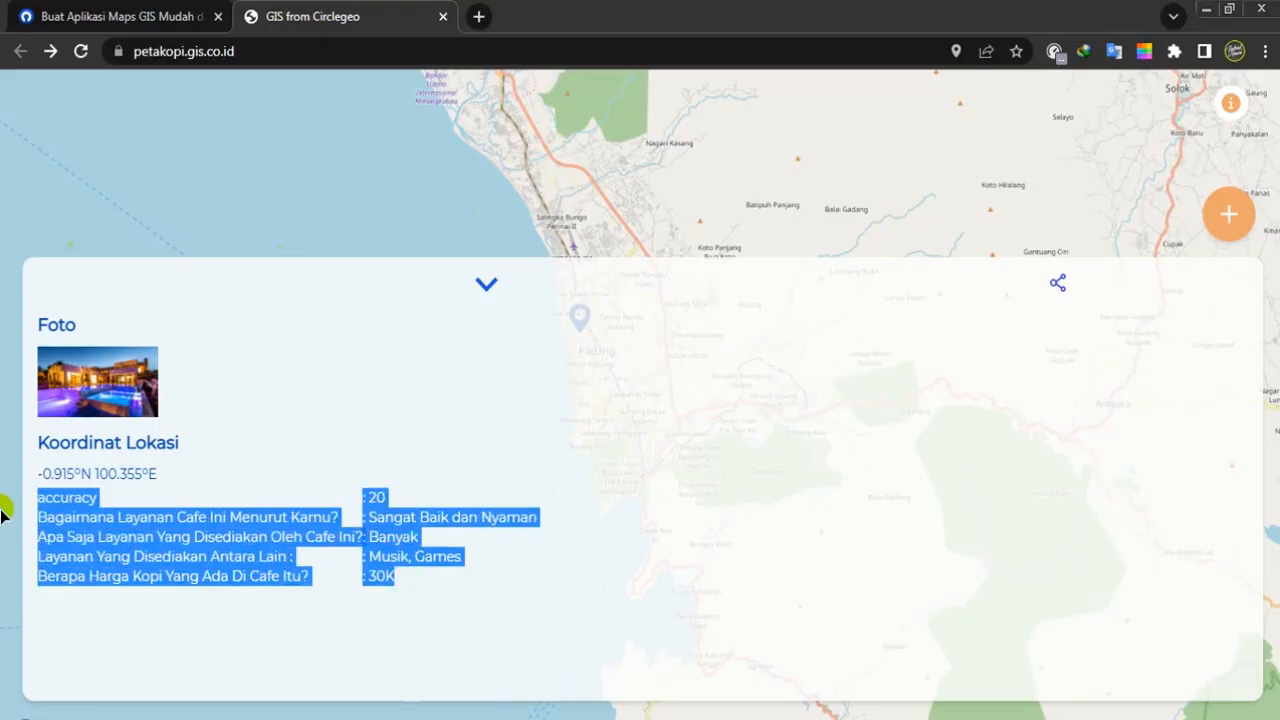
{"action": "left_click", "coordinate": [280, 525]}
{"action": "left_click", "coordinate": [480, 282]}
{"action": "left_click_drag", "start_coordinate": [573, 440], "coordinate": [534, 420]}
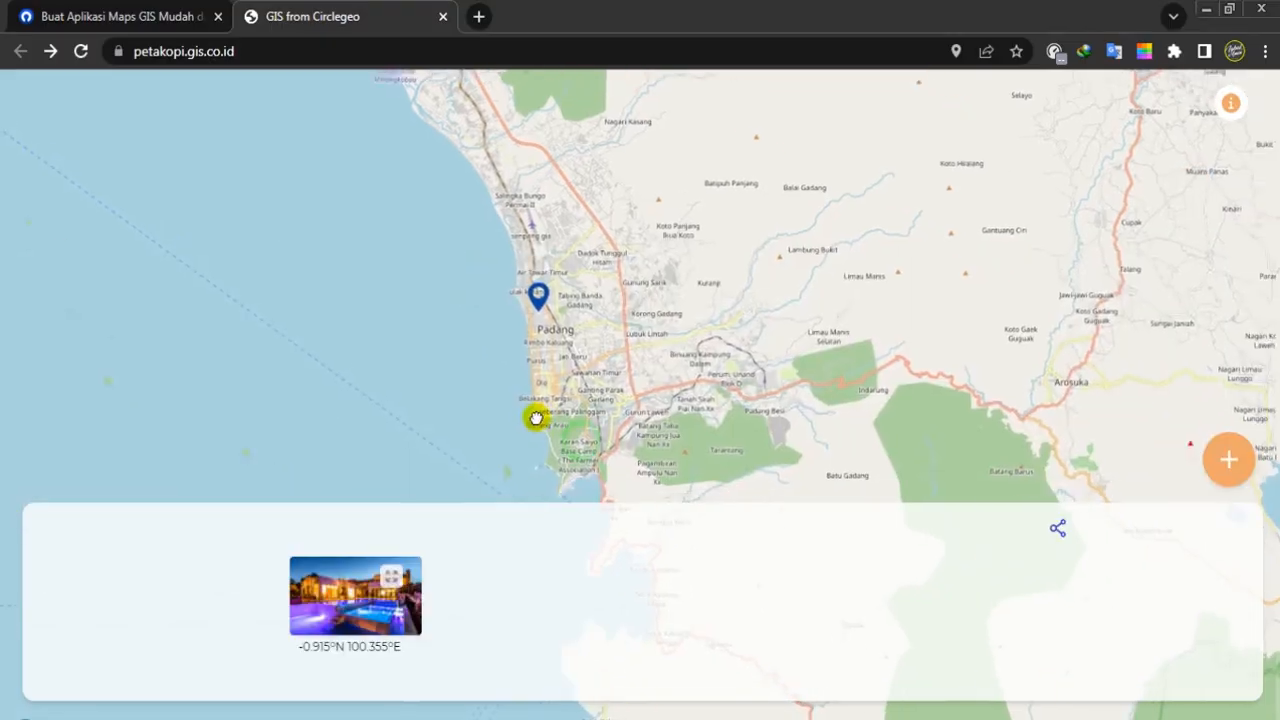
{"action": "double_click", "coordinate": [339, 606]}
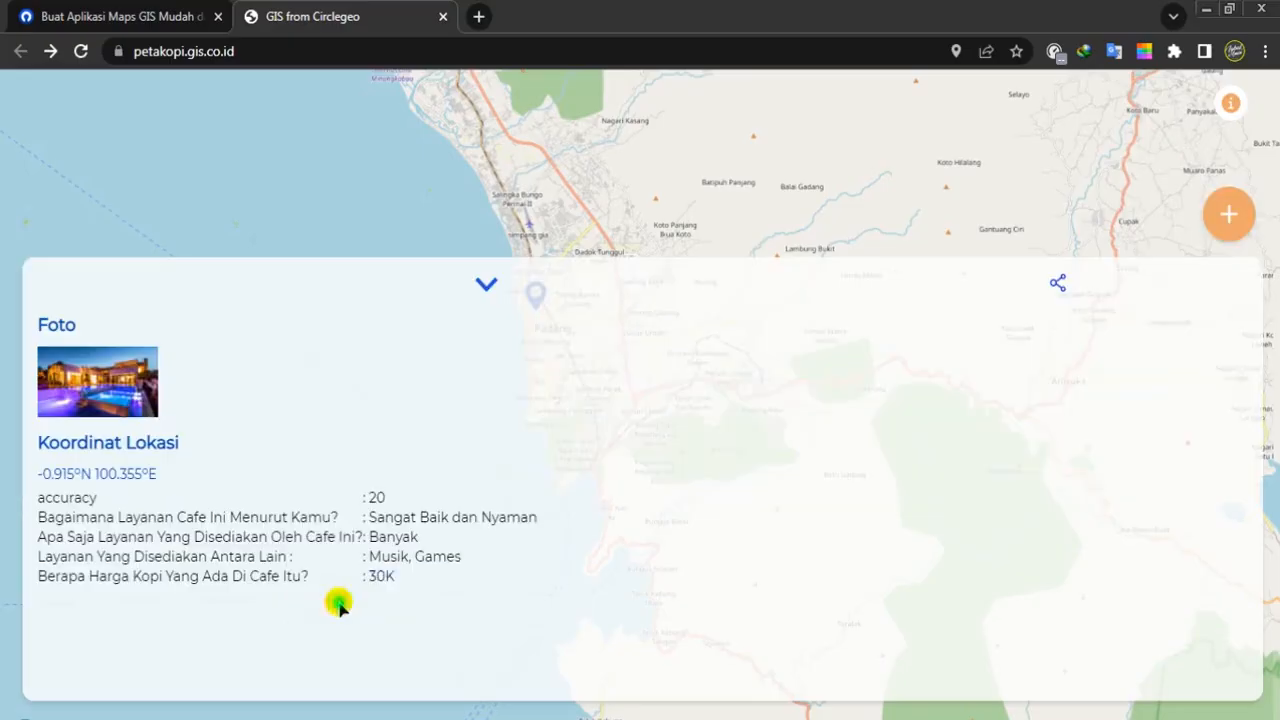
{"action": "left_click", "coordinate": [482, 285]}
Open the café entry's details from its map marker, collapse them and view the marker's surroundings
{"action": "scroll", "coordinate": [537, 297], "scroll_direction": "up", "scroll_amount": 1}
{"action": "left_click", "coordinate": [537, 297]}
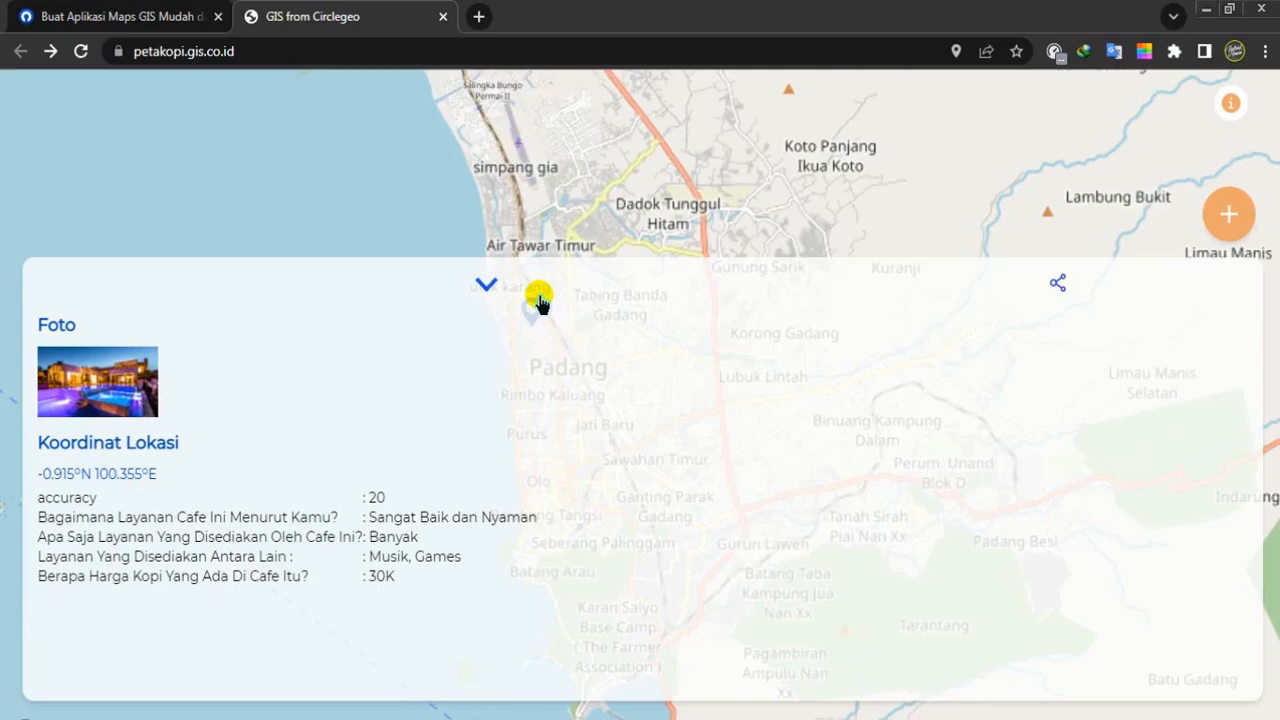
{"action": "left_click", "coordinate": [486, 283]}
{"action": "left_click_drag", "start_coordinate": [509, 280], "coordinate": [537, 286]}
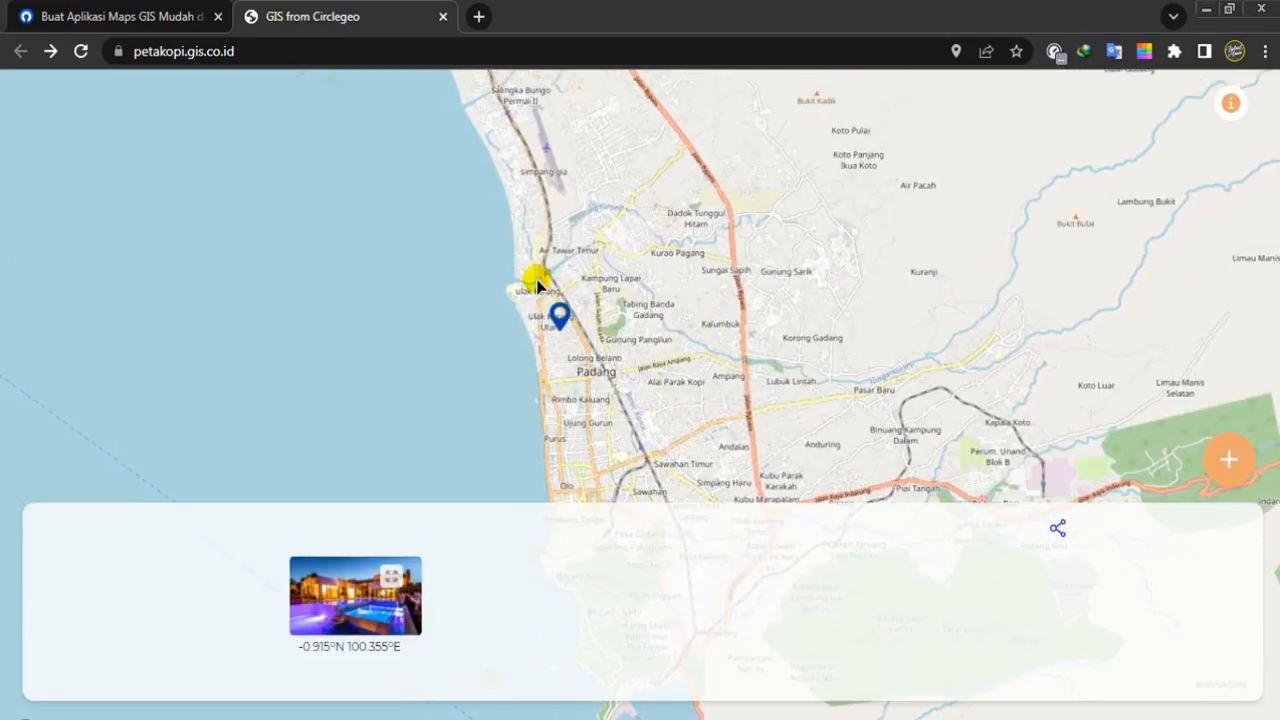
{"action": "mouse_move", "coordinate": [626, 311]}
{"action": "left_mouse_down"}
{"action": "mouse_move", "coordinate": [660, 306]}
{"action": "mouse_move", "coordinate": [613, 360]}
{"action": "left_mouse_up"}
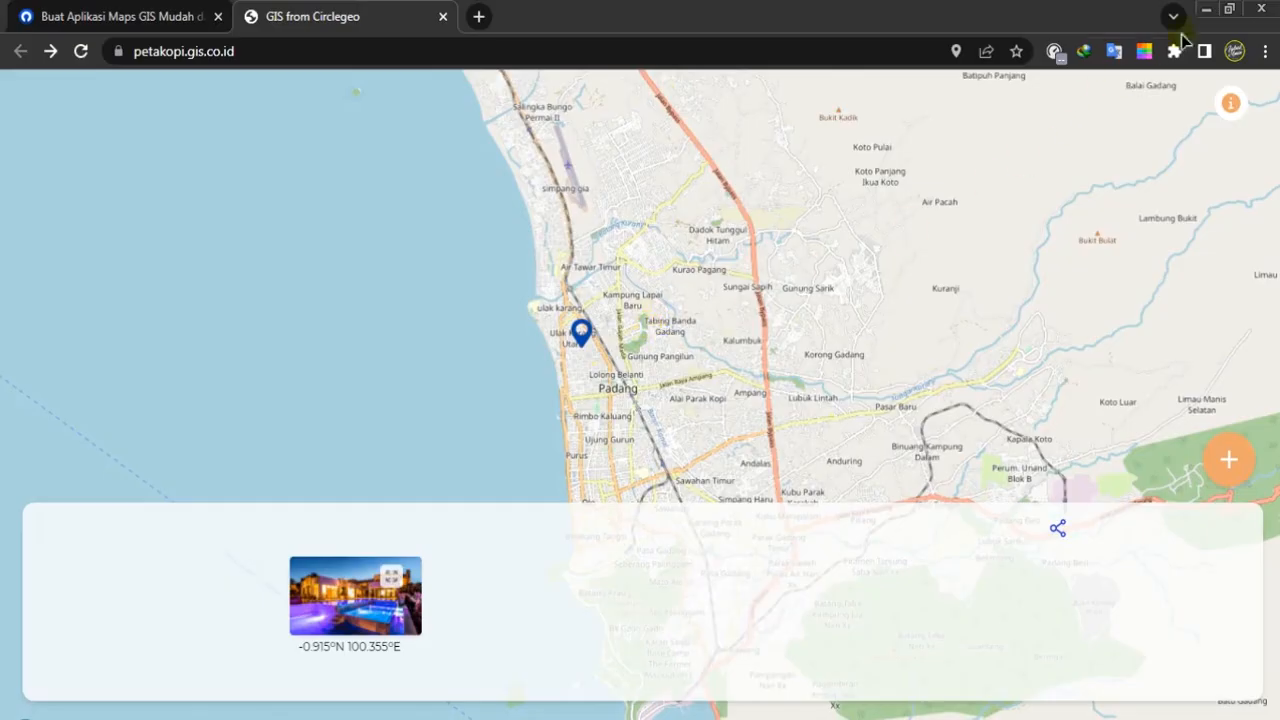
Minimize the desktop browser and open Chrome from the Google folder on the mirrored phone
{"action": "left_click", "coordinate": [1205, 9]}
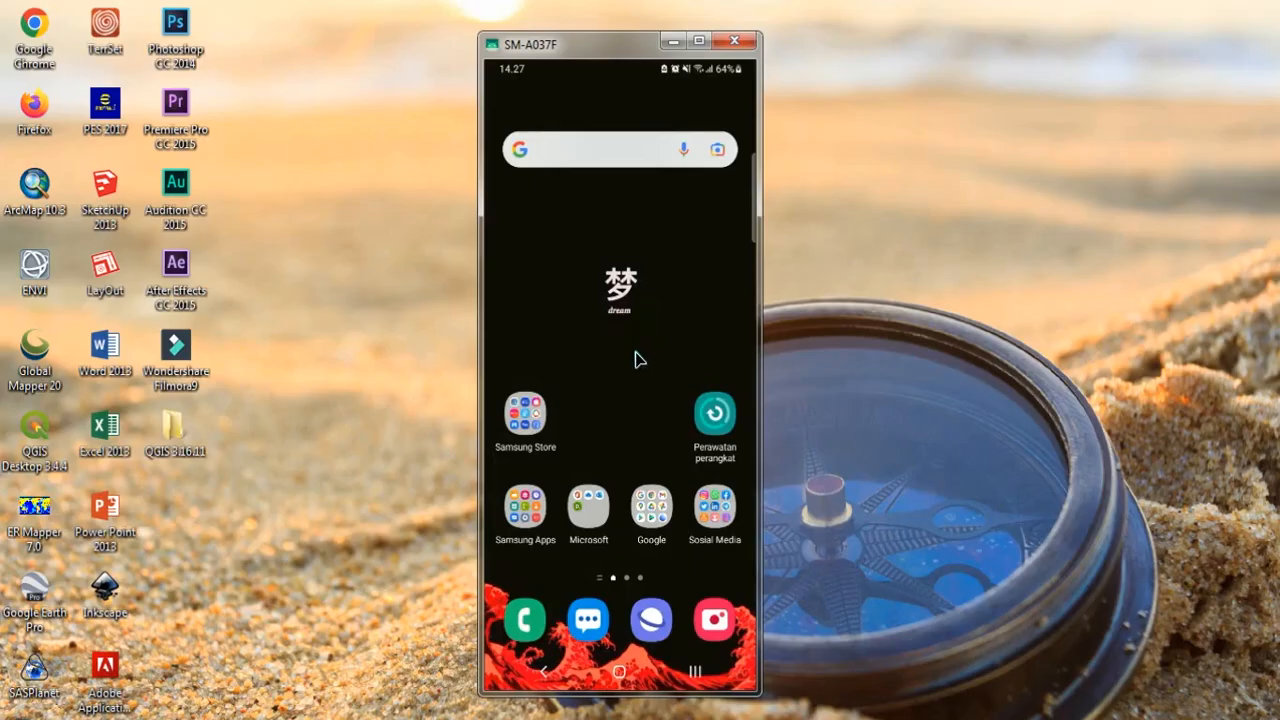
{"action": "left_click", "coordinate": [660, 500]}
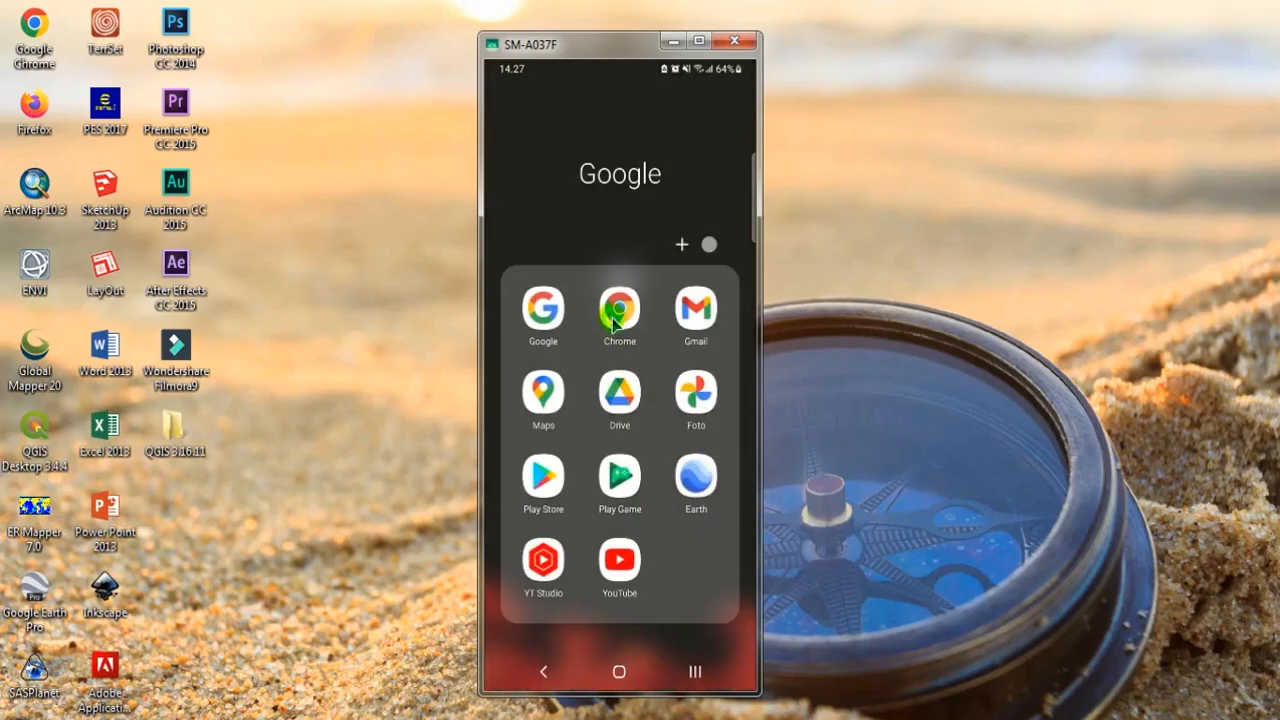
{"action": "left_click", "coordinate": [612, 320]}
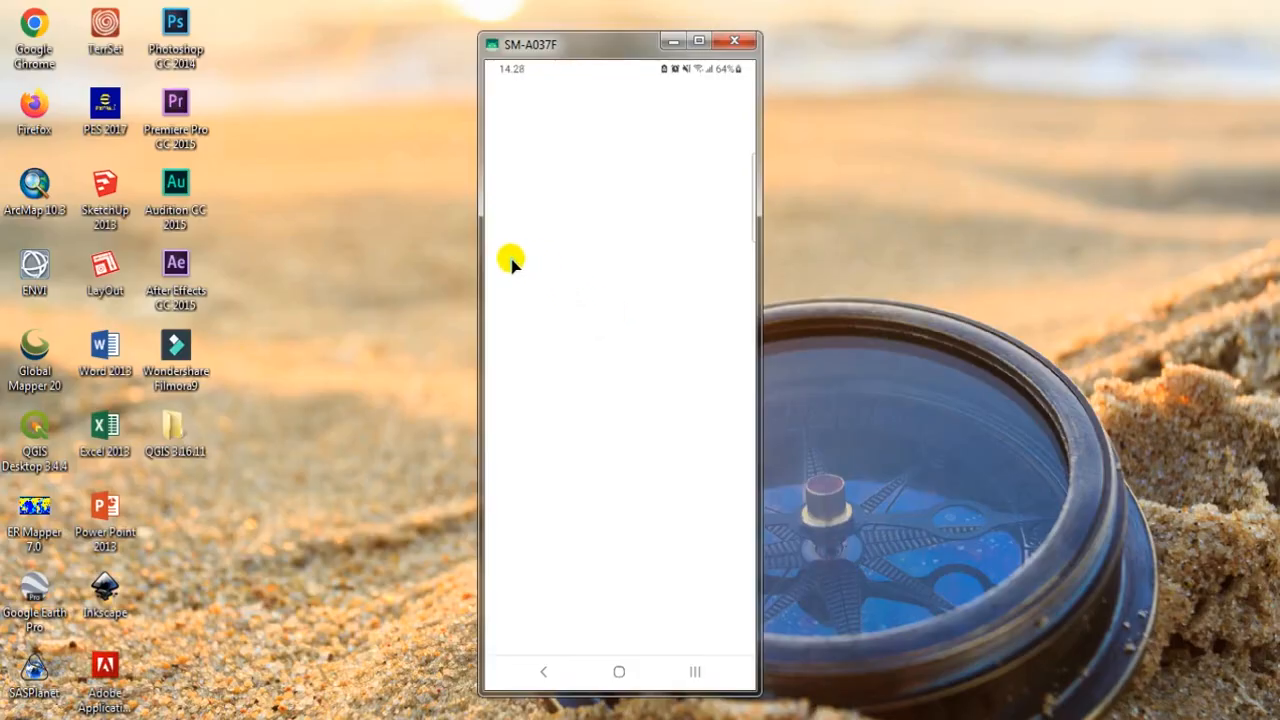
Load the gis.co.id website in the phone's browser
{"action": "left_click", "coordinate": [553, 256]}
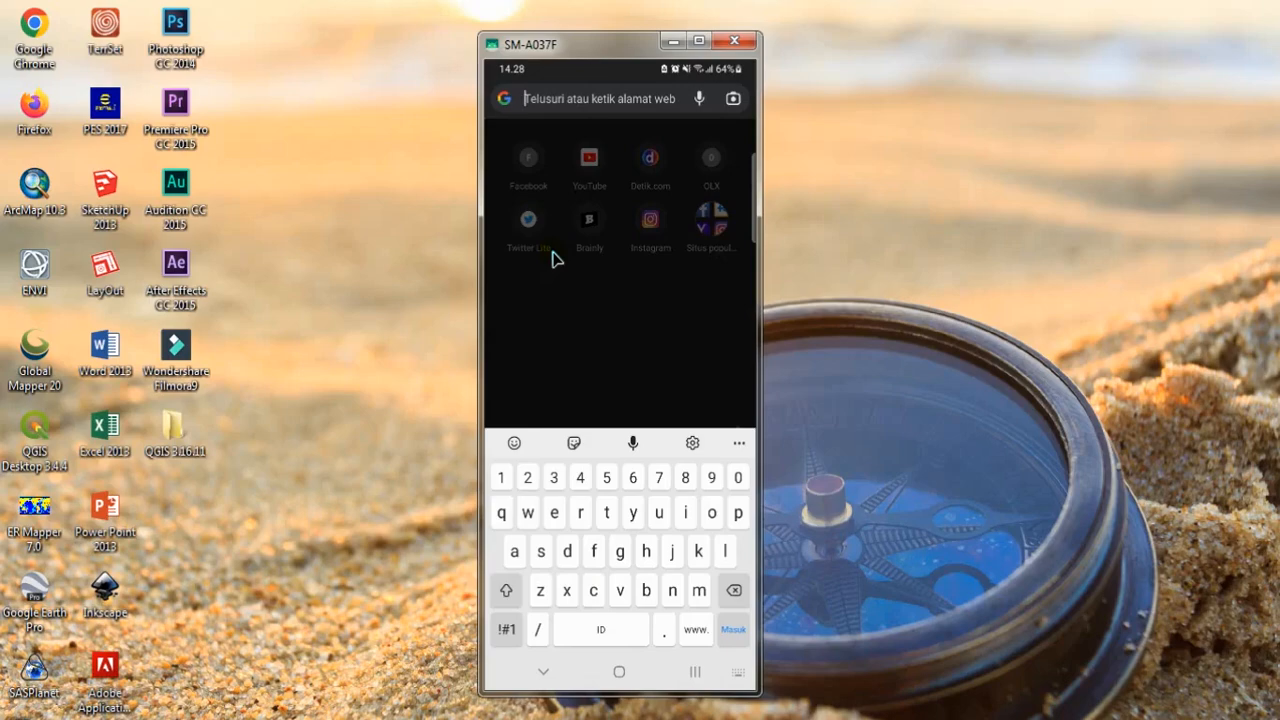
{"action": "type", "text": ".gi"}
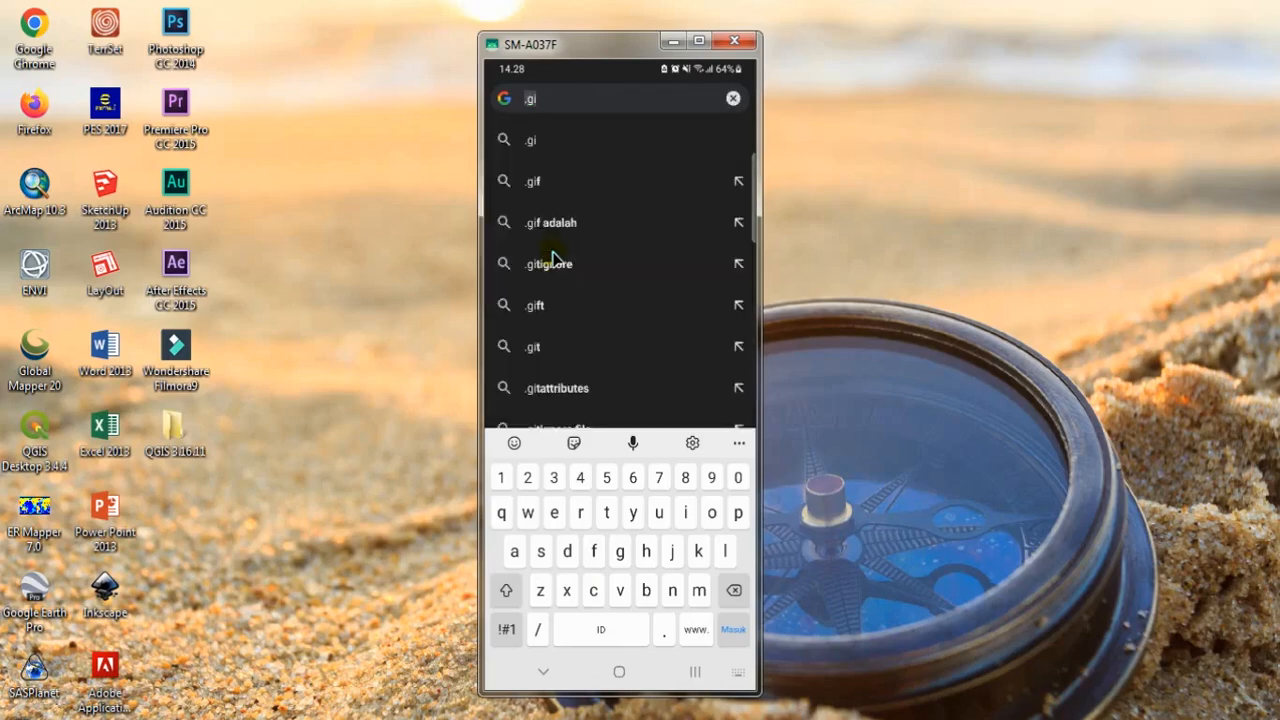
{"action": "key", "text": "BackSpace"}
{"action": "key", "text": "BackSpace"}
{"action": "key", "text": "BackSpace"}
{"action": "type", "text": "gis.co"}
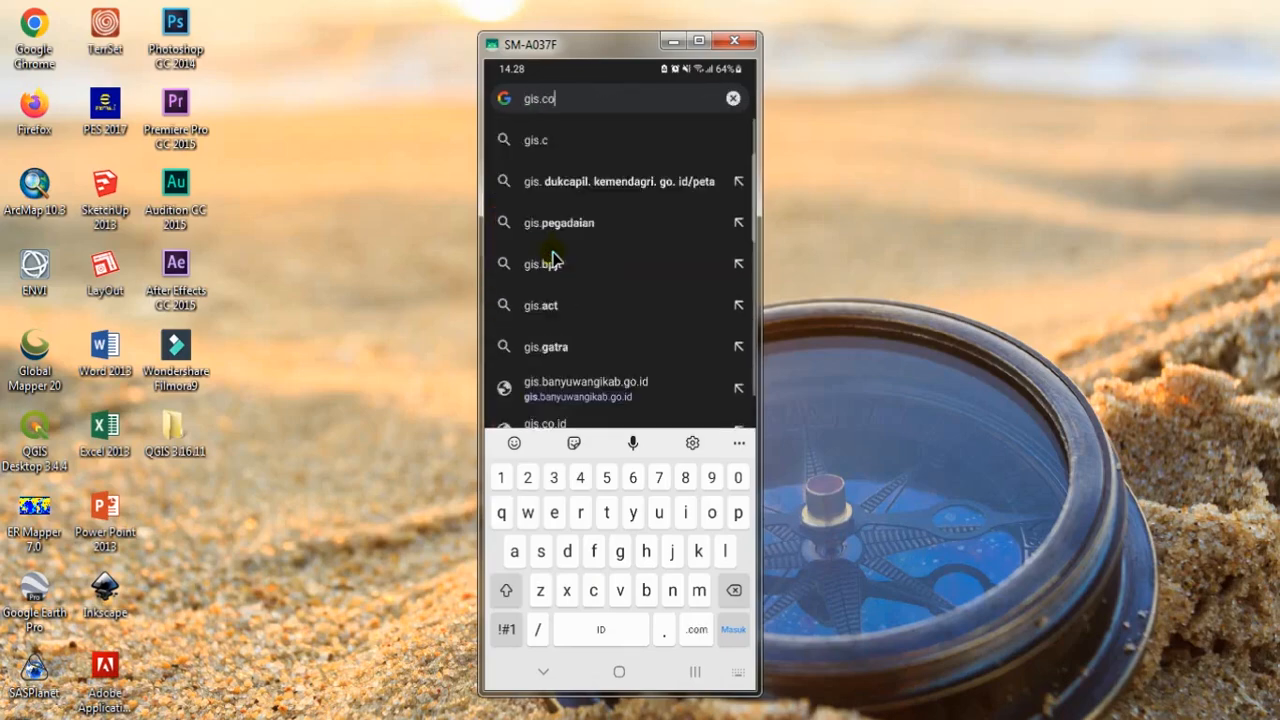
{"action": "type", "text": ".id"}
{"action": "key", "text": "Return"}
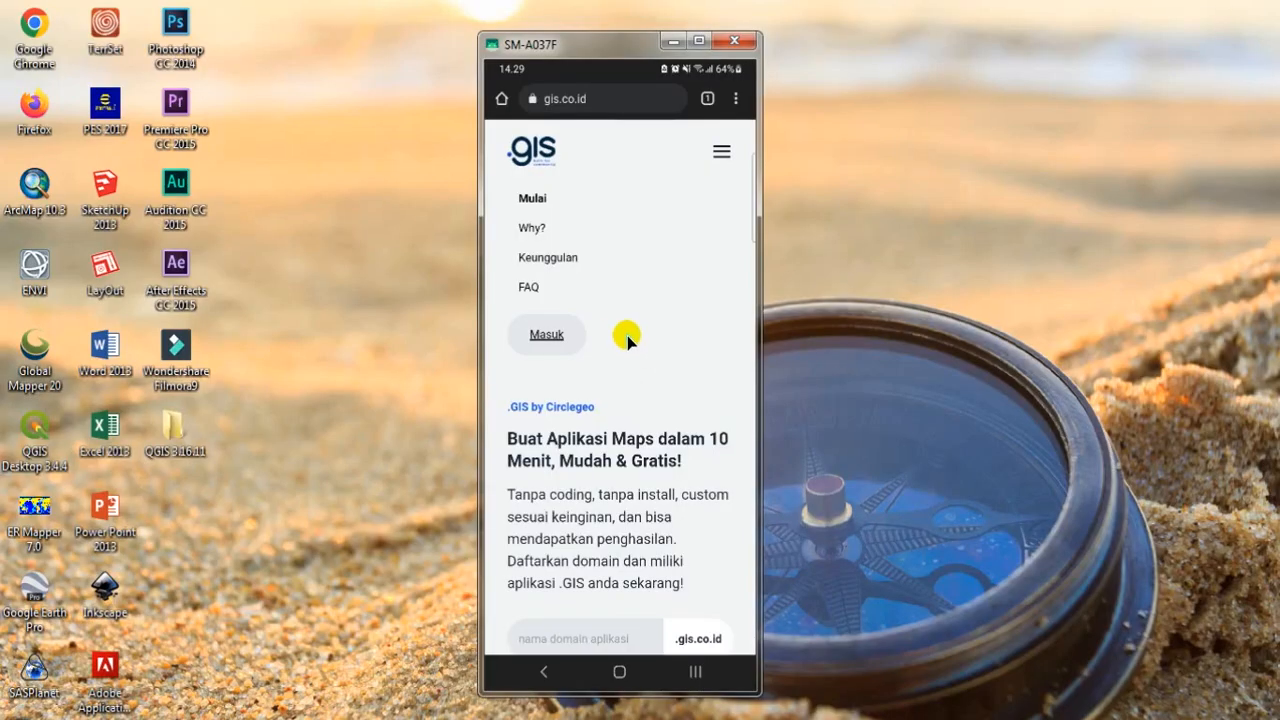
Log in to the .GIS site on the phone with the saved account e-mail and password
{"action": "scroll", "coordinate": [645, 462], "scroll_direction": "down", "scroll_amount": 2}
{"action": "scroll", "coordinate": [645, 462], "scroll_direction": "up", "scroll_amount": 3}
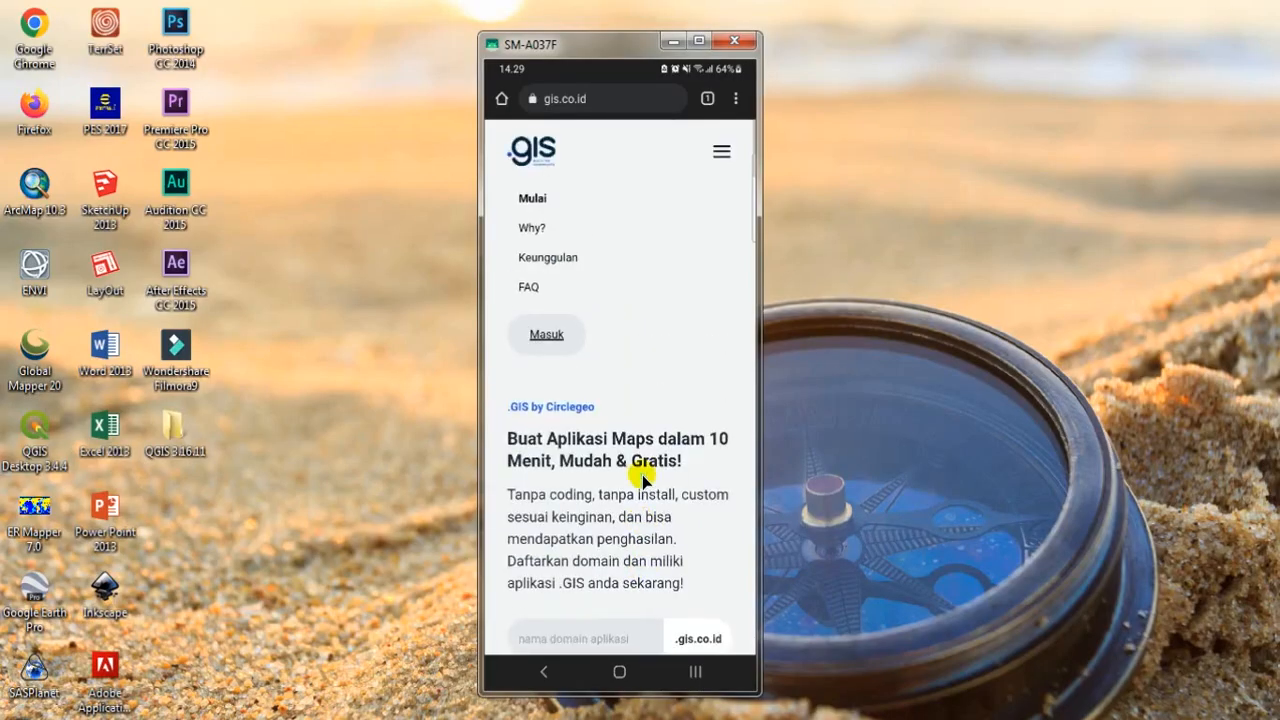
{"action": "left_click", "coordinate": [546, 334]}
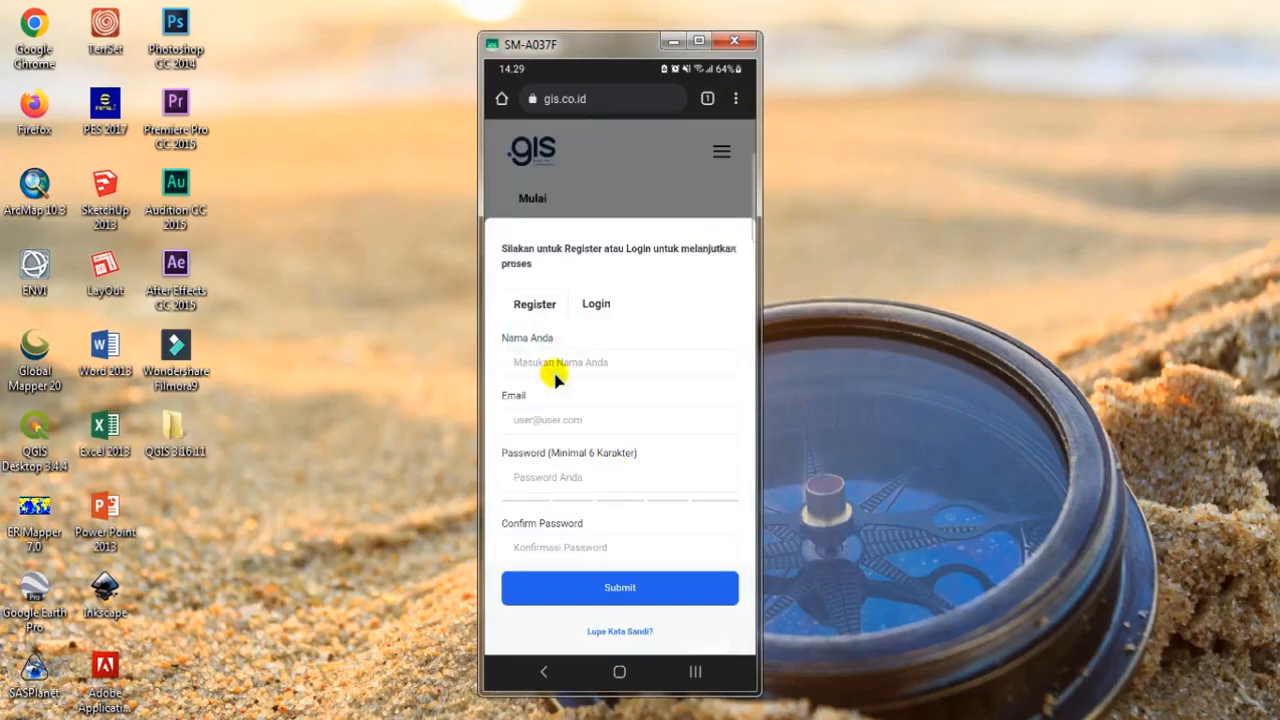
{"action": "left_click", "coordinate": [600, 305]}
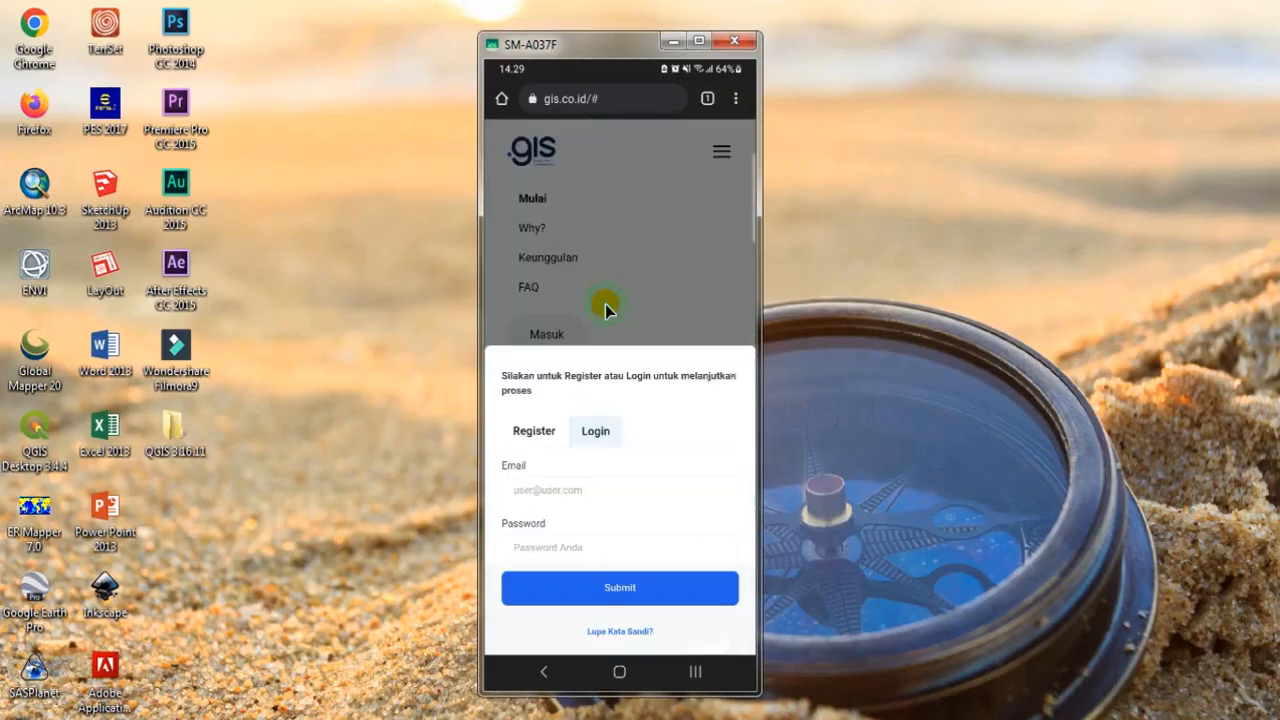
{"action": "left_click", "coordinate": [571, 492]}
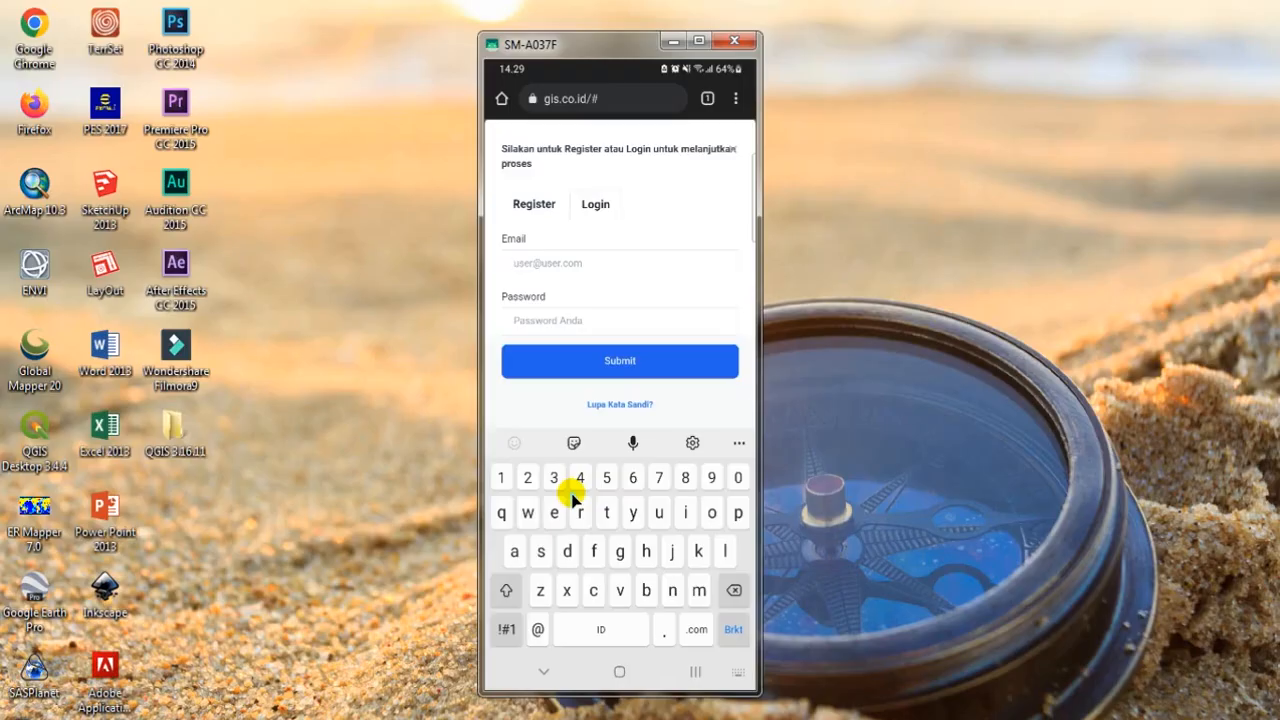
{"action": "left_click", "coordinate": [550, 320]}
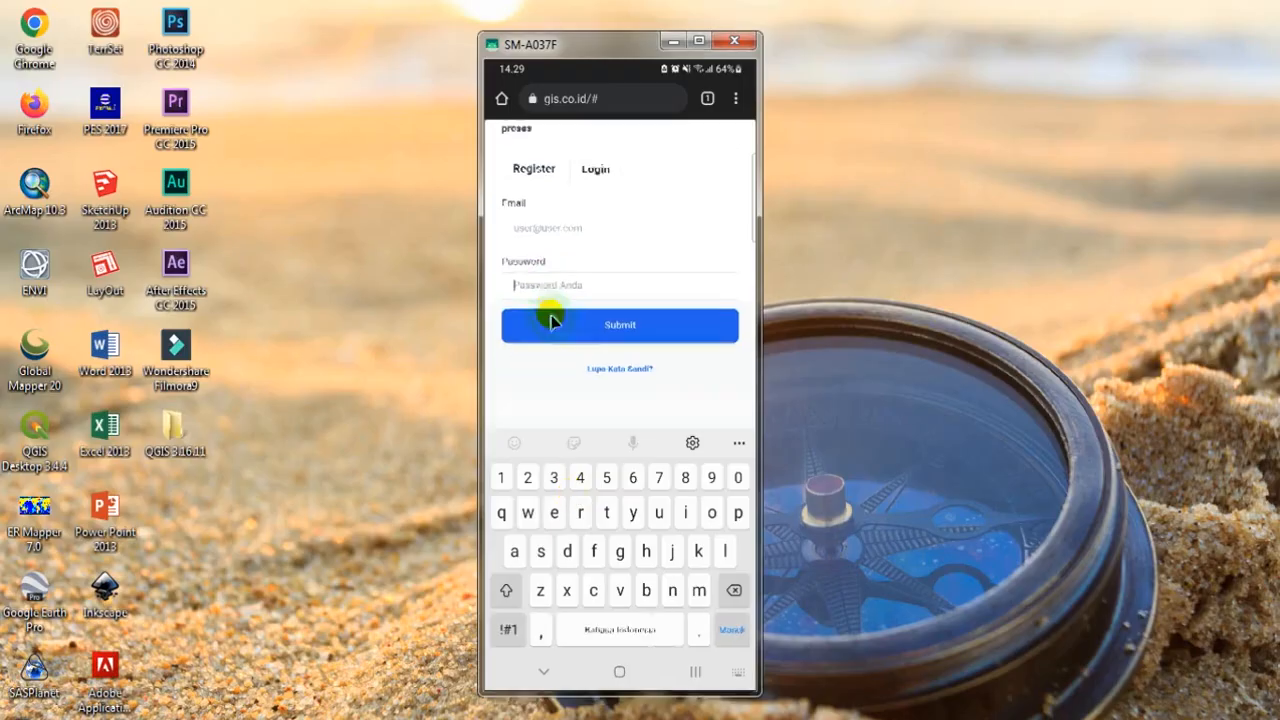
{"action": "left_click", "coordinate": [537, 228]}
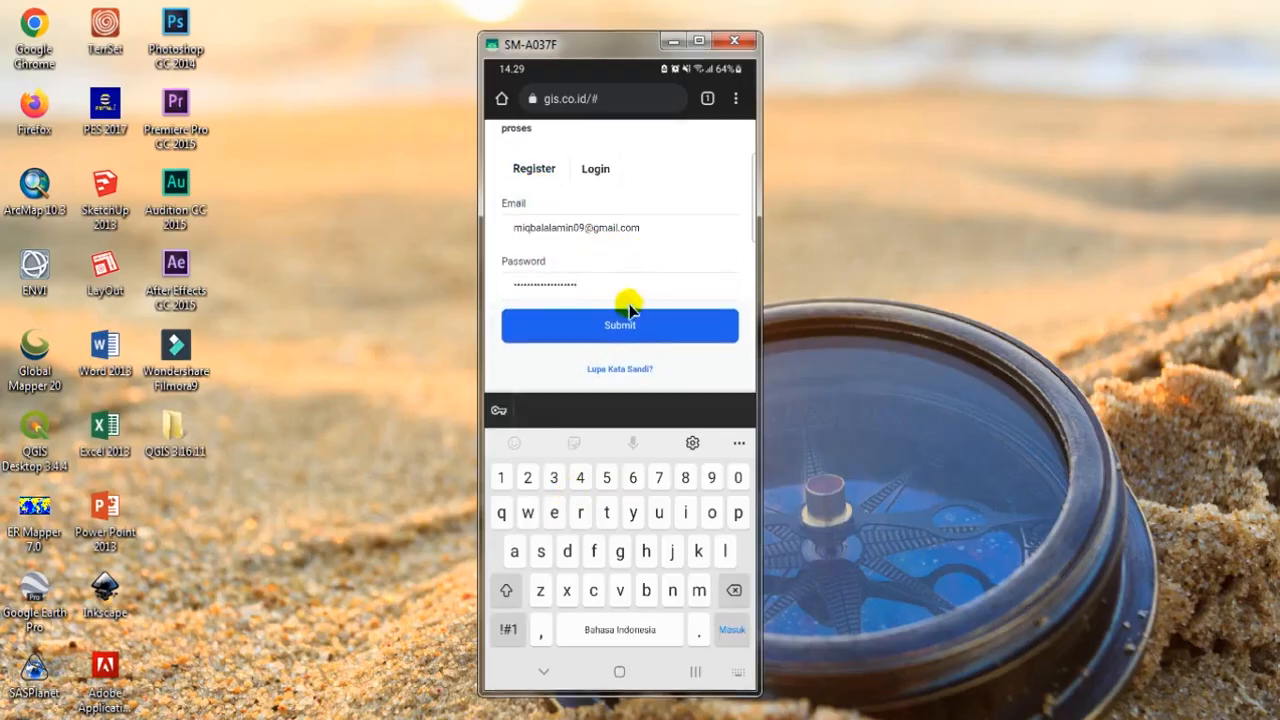
{"action": "left_click", "coordinate": [629, 312]}
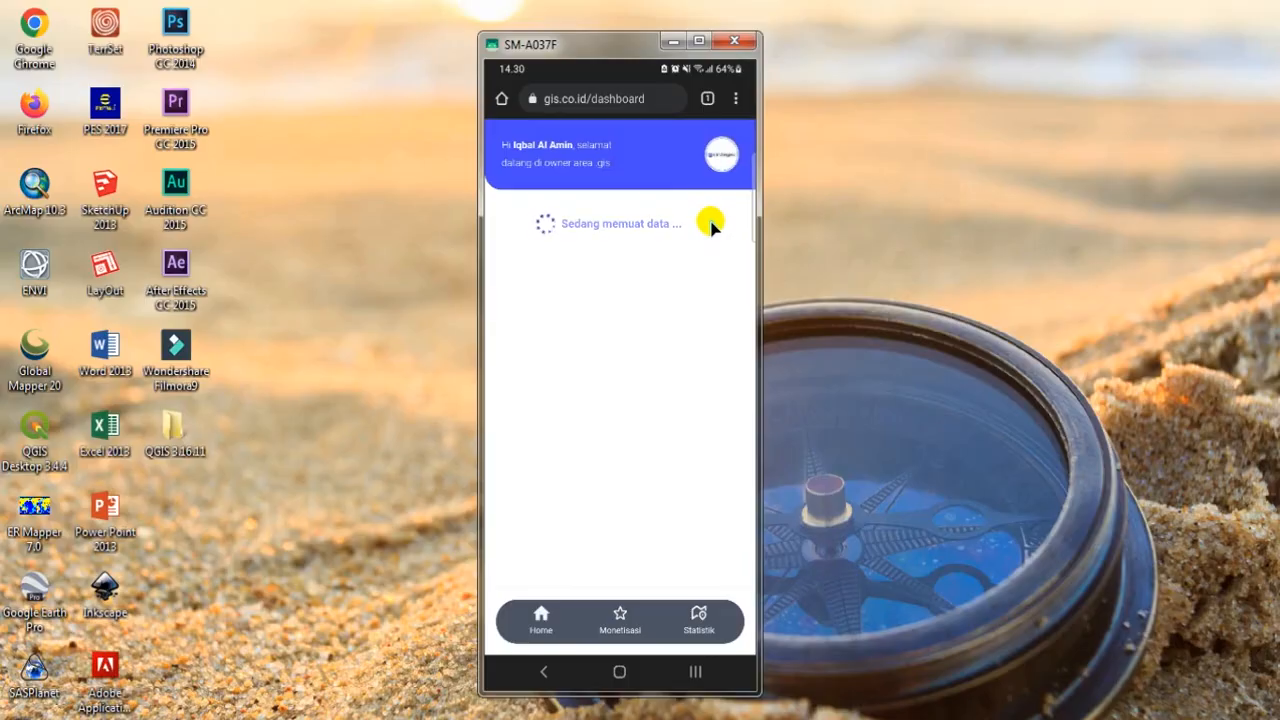
Look through the dashboard's application list and filter it to Livemap applications
{"action": "scroll", "coordinate": [630, 400], "scroll_direction": "down", "scroll_amount": 1}
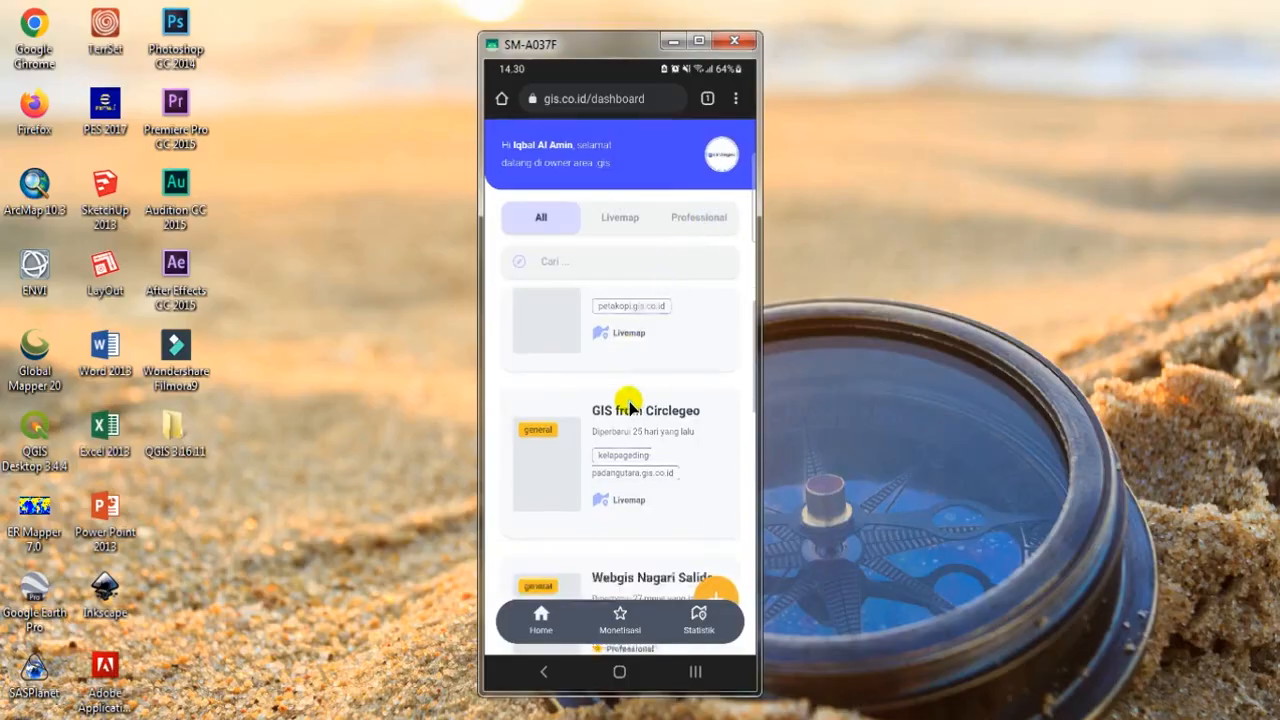
{"action": "scroll", "coordinate": [629, 403], "scroll_direction": "down", "scroll_amount": 5}
{"action": "scroll", "coordinate": [629, 406], "scroll_direction": "up", "scroll_amount": 10}
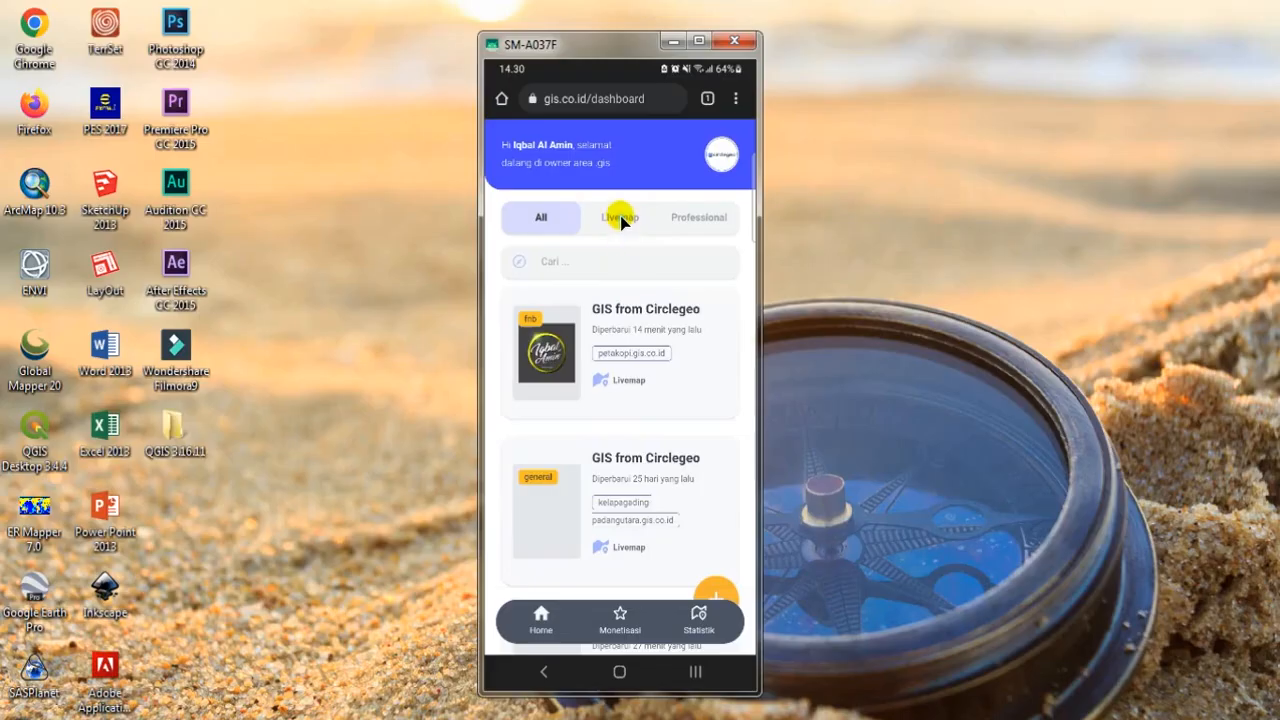
{"action": "left_click", "coordinate": [621, 219]}
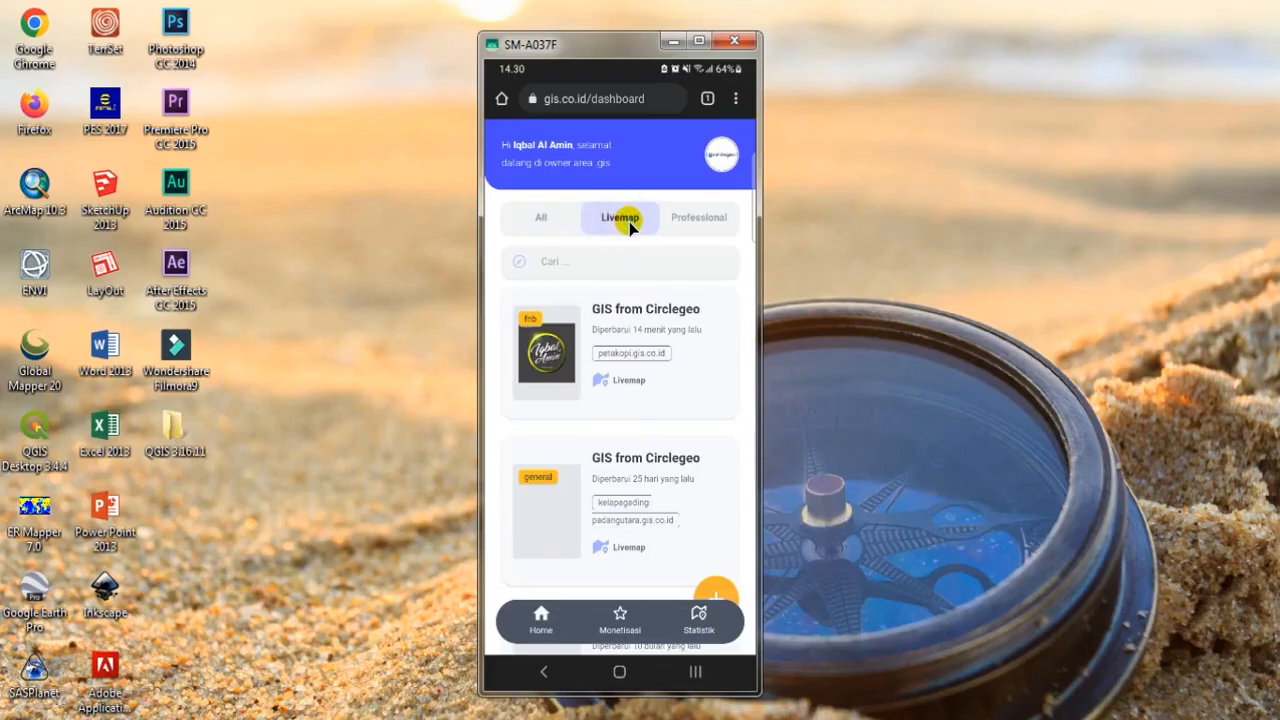
{"action": "scroll", "coordinate": [646, 457], "scroll_direction": "down", "scroll_amount": 1}
{"action": "scroll", "coordinate": [646, 457], "scroll_direction": "up", "scroll_amount": 1}
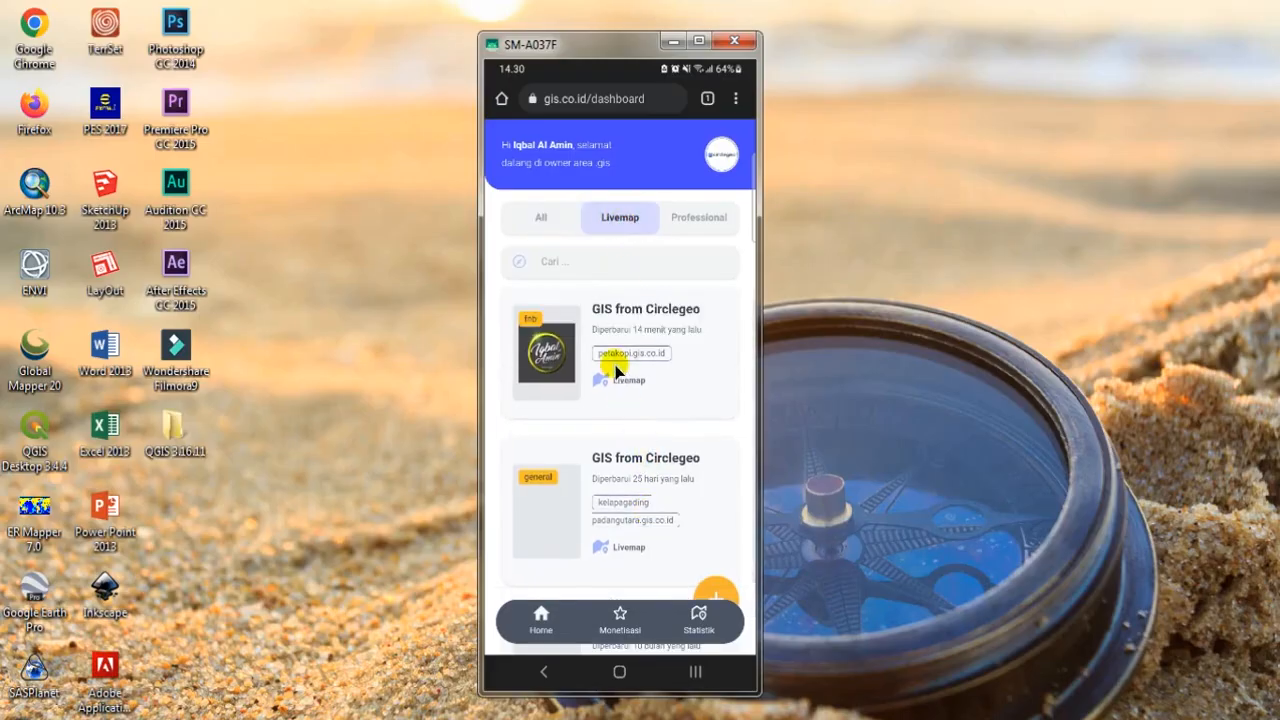
Open the content management page of the petakopi.gis.co.id application and skip its guided tour
{"action": "left_click", "coordinate": [591, 374]}
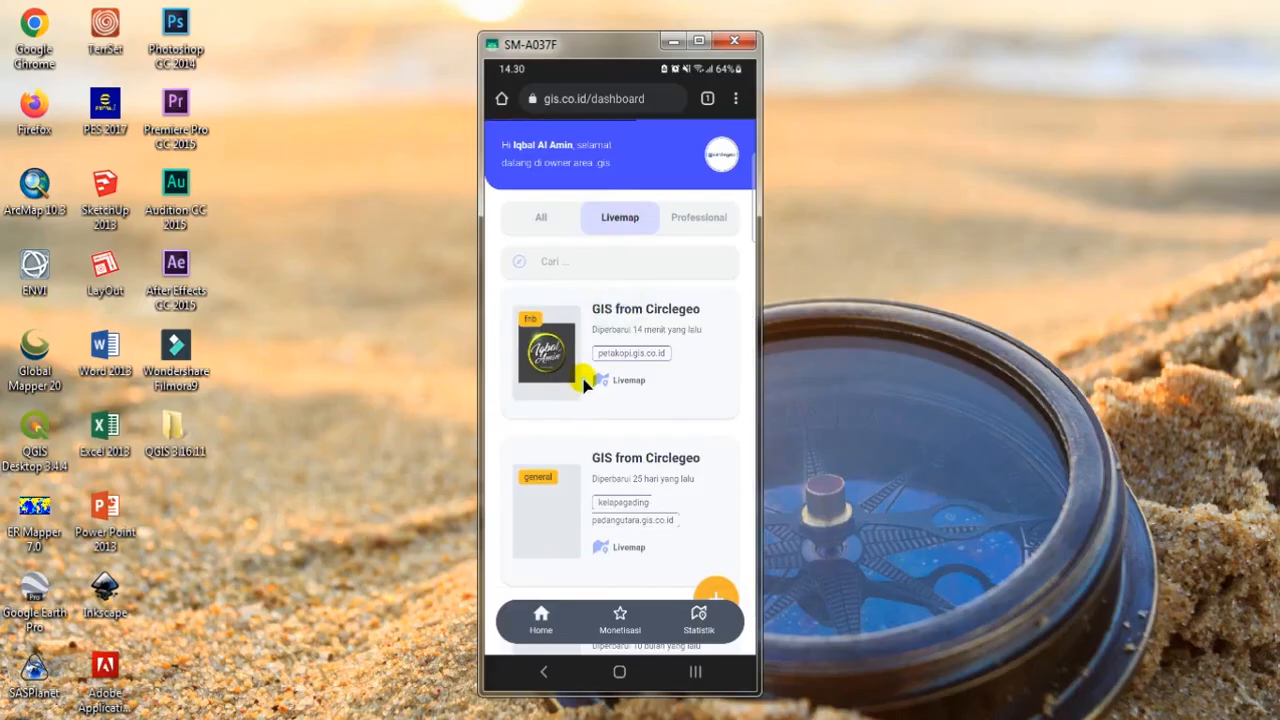
{"action": "left_click", "coordinate": [575, 377]}
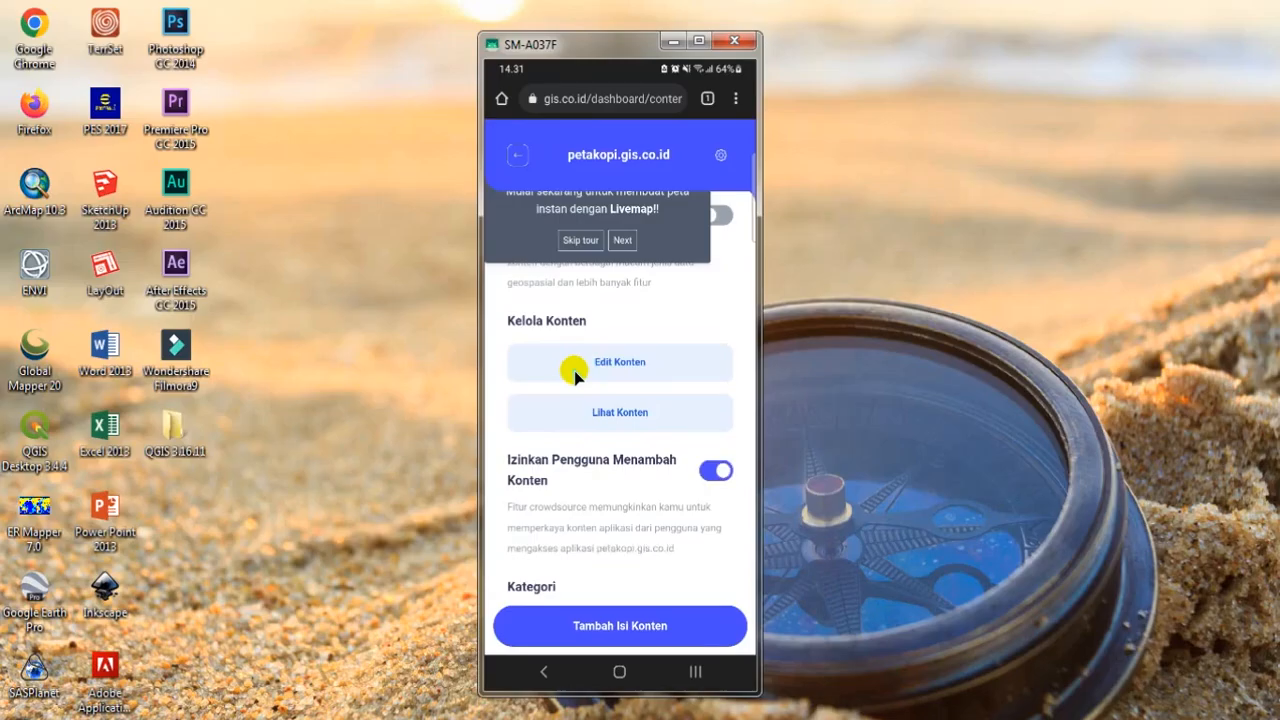
{"action": "scroll", "coordinate": [573, 375], "scroll_direction": "up", "scroll_amount": 2}
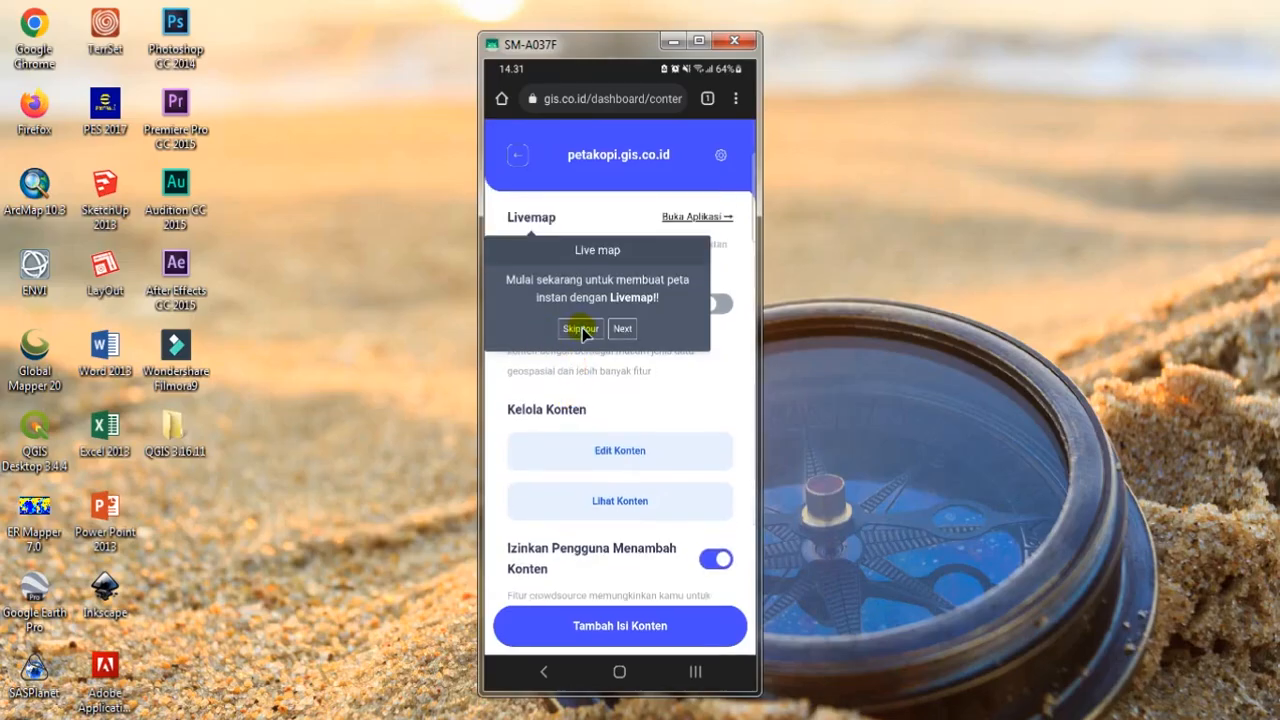
{"action": "left_click", "coordinate": [580, 332]}
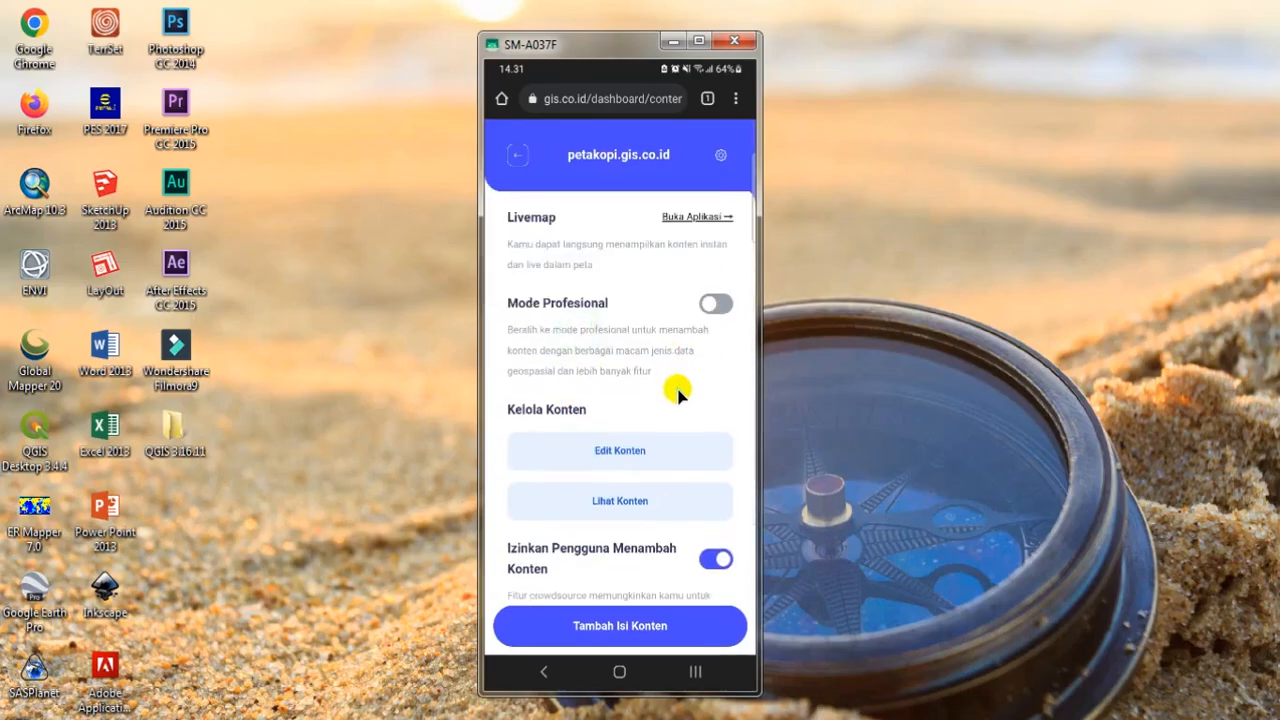
Open the petakopi.gis.co.id live map from its content page on the phone and dismiss the browser's translation bar
{"action": "scroll", "coordinate": [677, 392], "scroll_direction": "down", "scroll_amount": 4}
{"action": "scroll", "coordinate": [671, 420], "scroll_direction": "up", "scroll_amount": 4}
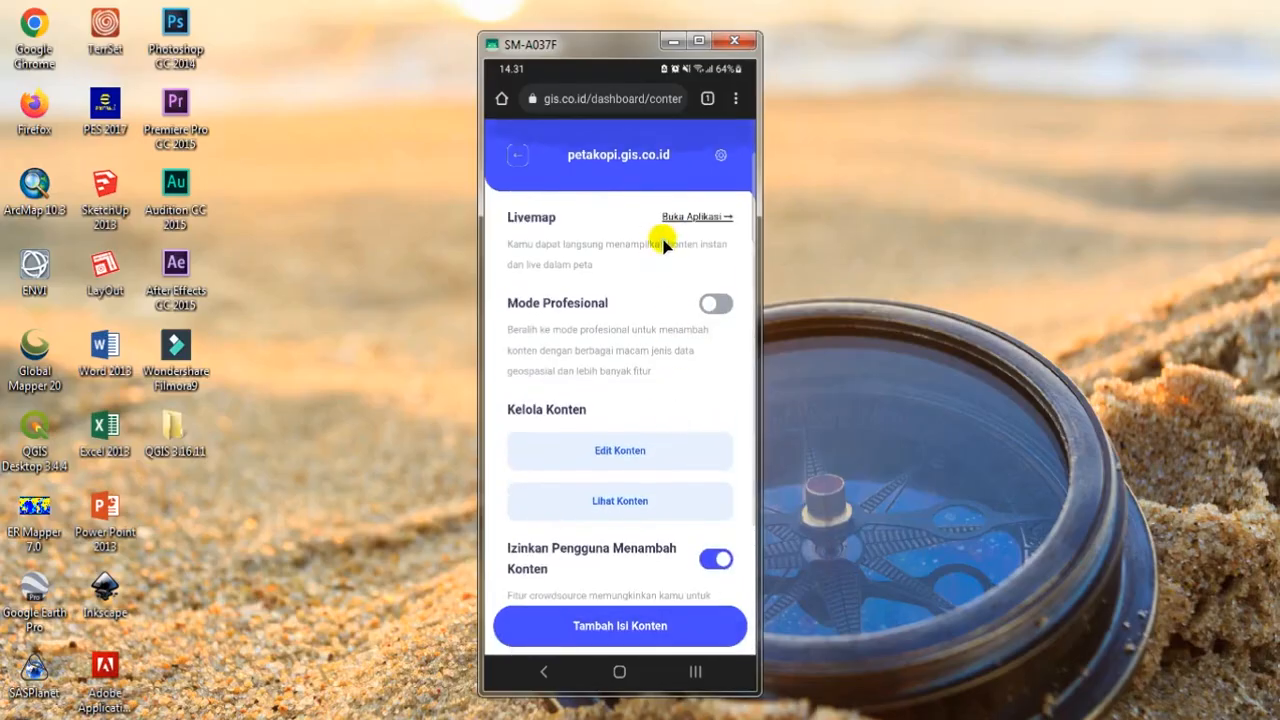
{"action": "left_click", "coordinate": [674, 216]}
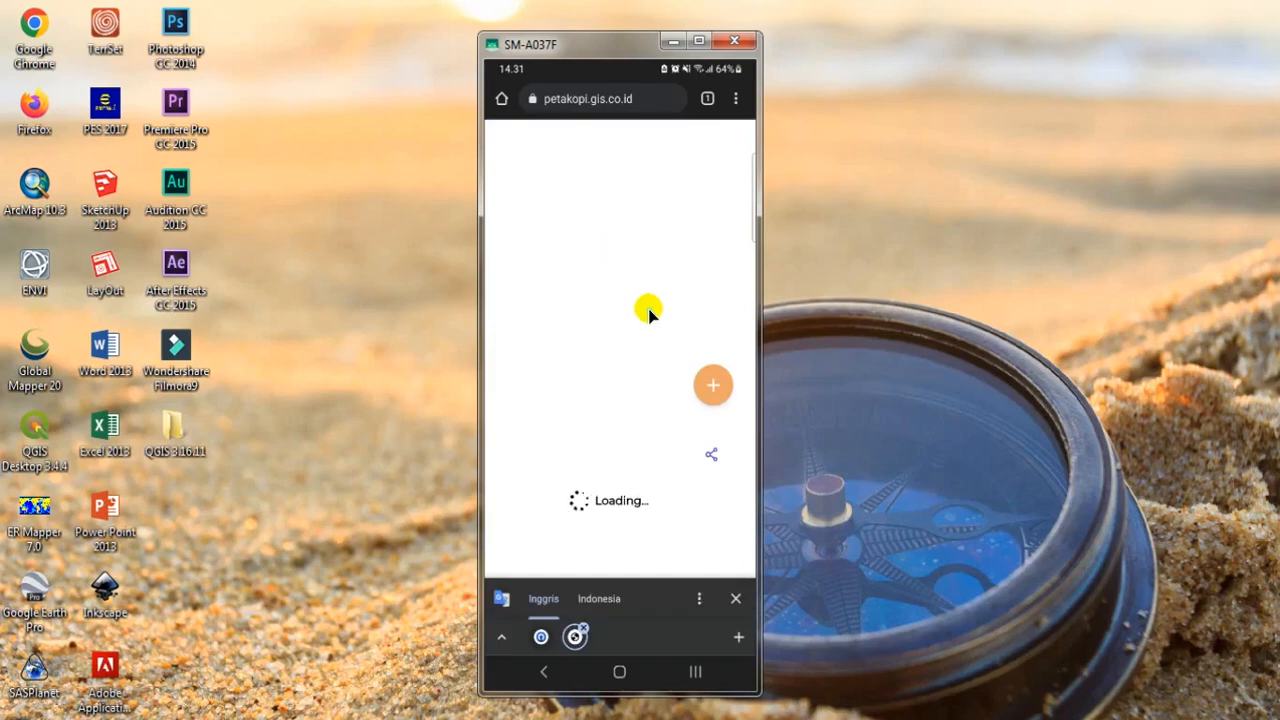
{"action": "left_click", "coordinate": [738, 600]}
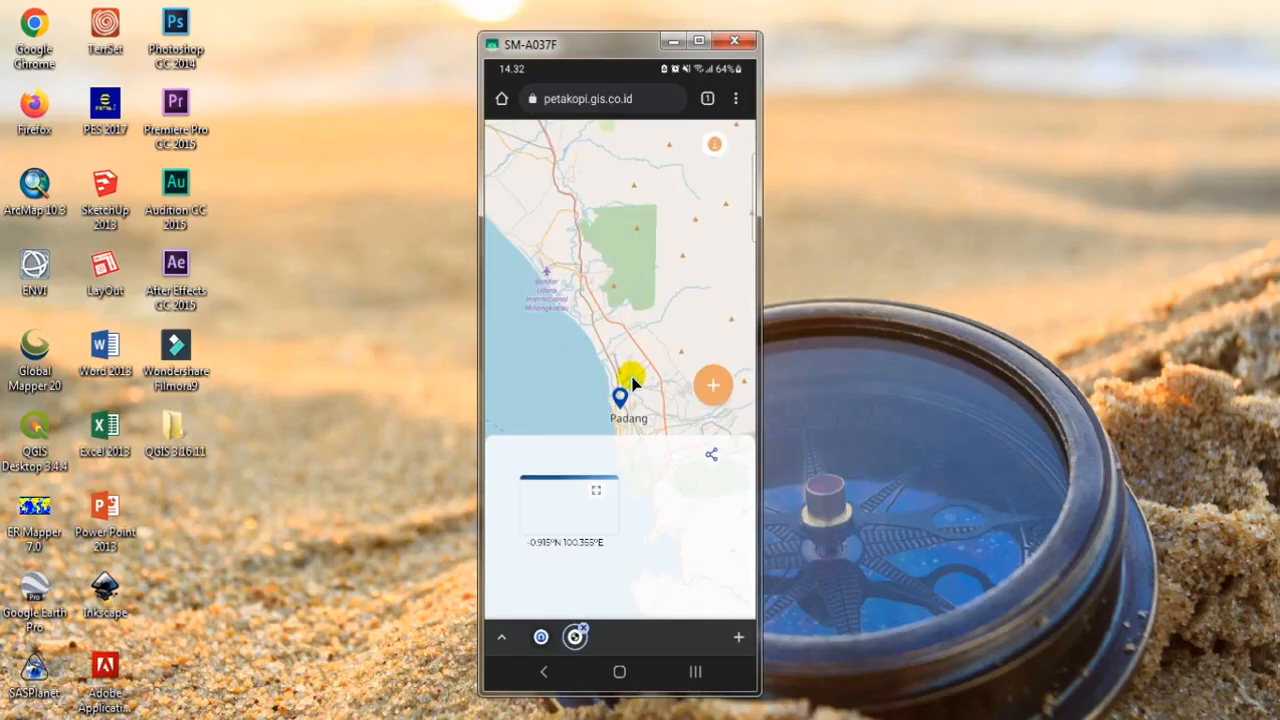
Explore the live map around the café marker in Padang at several zoom levels, and minimize the phone window
{"action": "left_click_drag", "start_coordinate": [633, 382], "coordinate": [606, 297]}
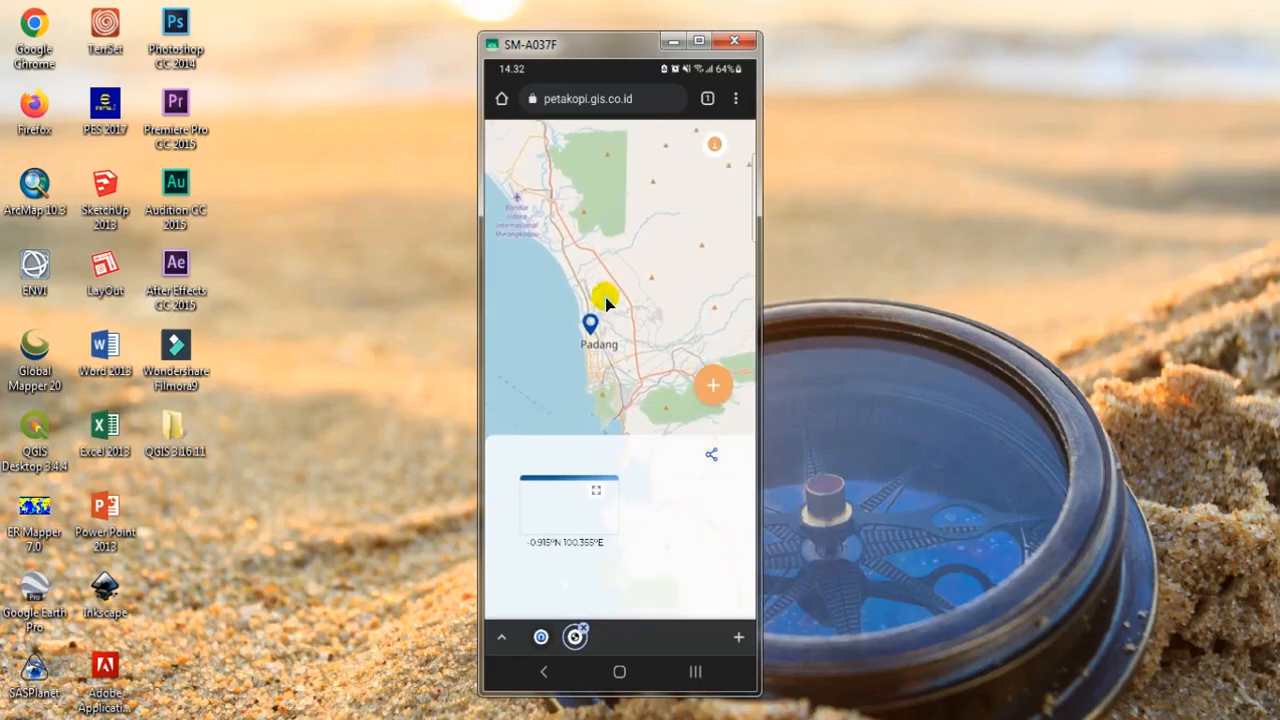
{"action": "mouse_move", "coordinate": [602, 348]}
{"action": "left_mouse_down"}
{"action": "mouse_move", "coordinate": [623, 344]}
{"action": "mouse_move", "coordinate": [598, 330]}
{"action": "mouse_move", "coordinate": [604, 320]}
{"action": "mouse_move", "coordinate": [638, 325]}
{"action": "mouse_move", "coordinate": [563, 237]}
{"action": "mouse_move", "coordinate": [583, 206]}
{"action": "left_mouse_up"}
{"action": "scroll", "coordinate": [638, 325], "scroll_direction": "up", "scroll_amount": 2}
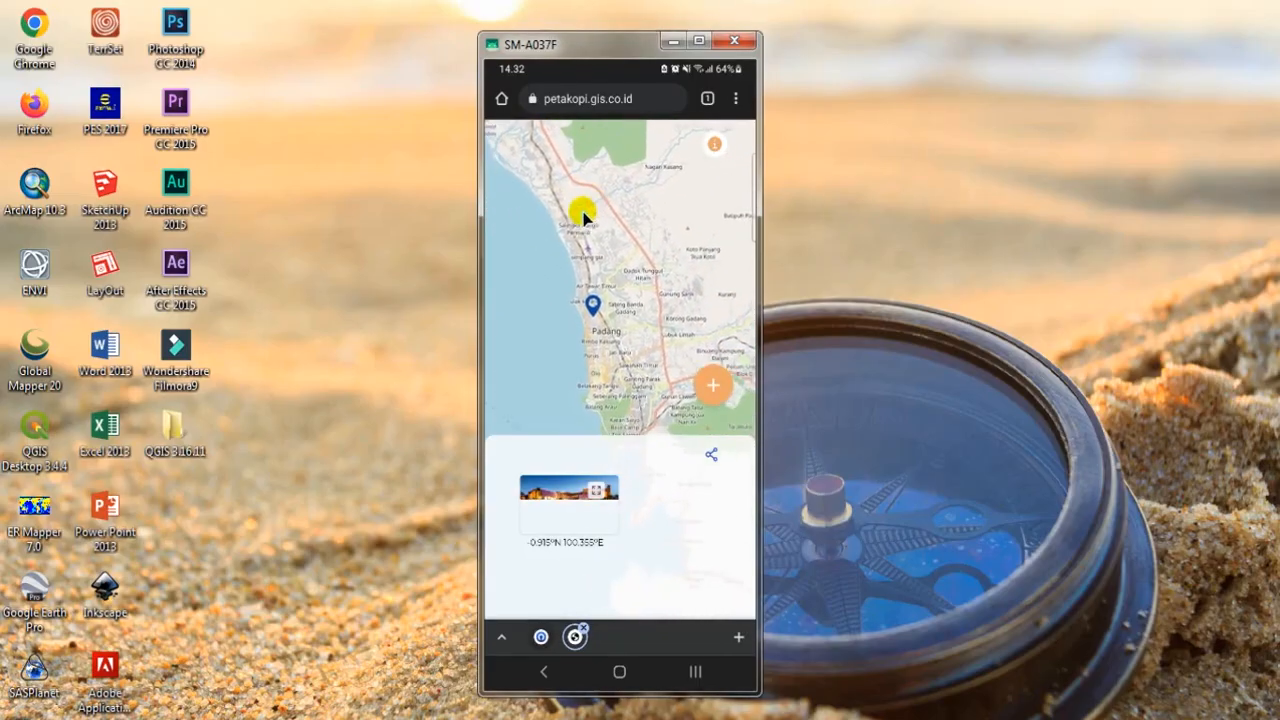
{"action": "double_click", "coordinate": [603, 336]}
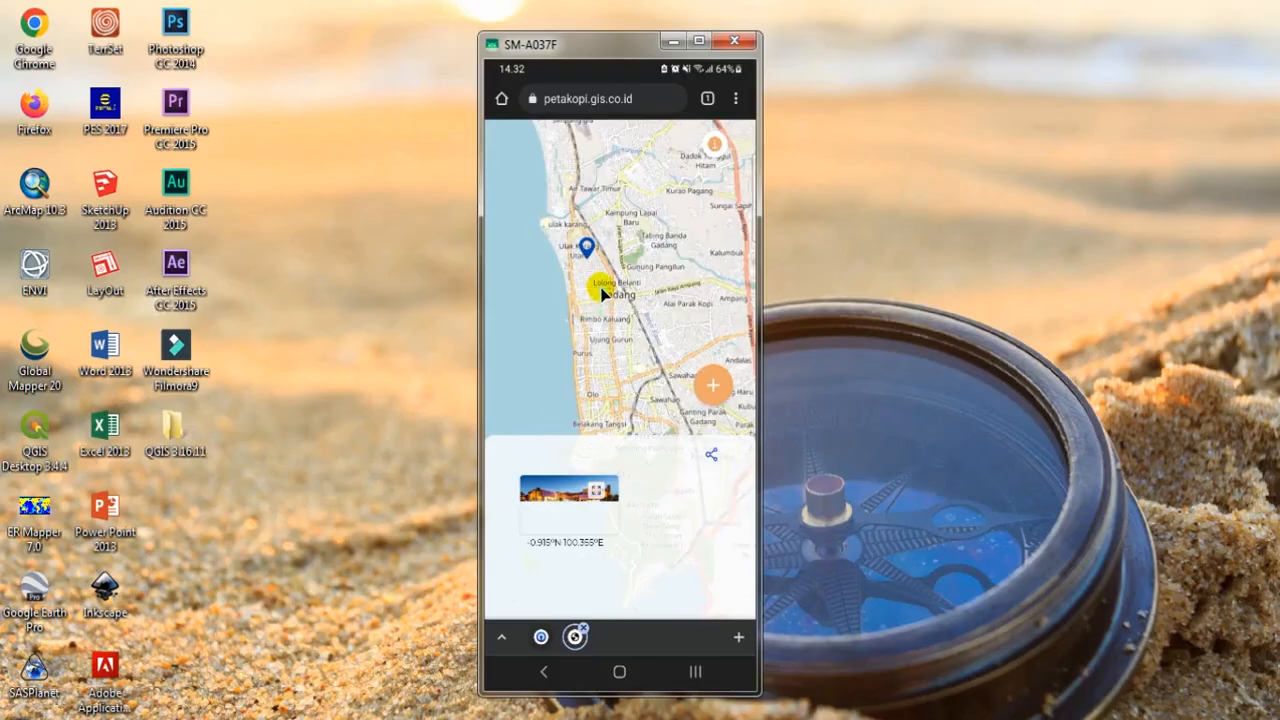
{"action": "left_click_drag", "start_coordinate": [602, 292], "coordinate": [599, 312]}
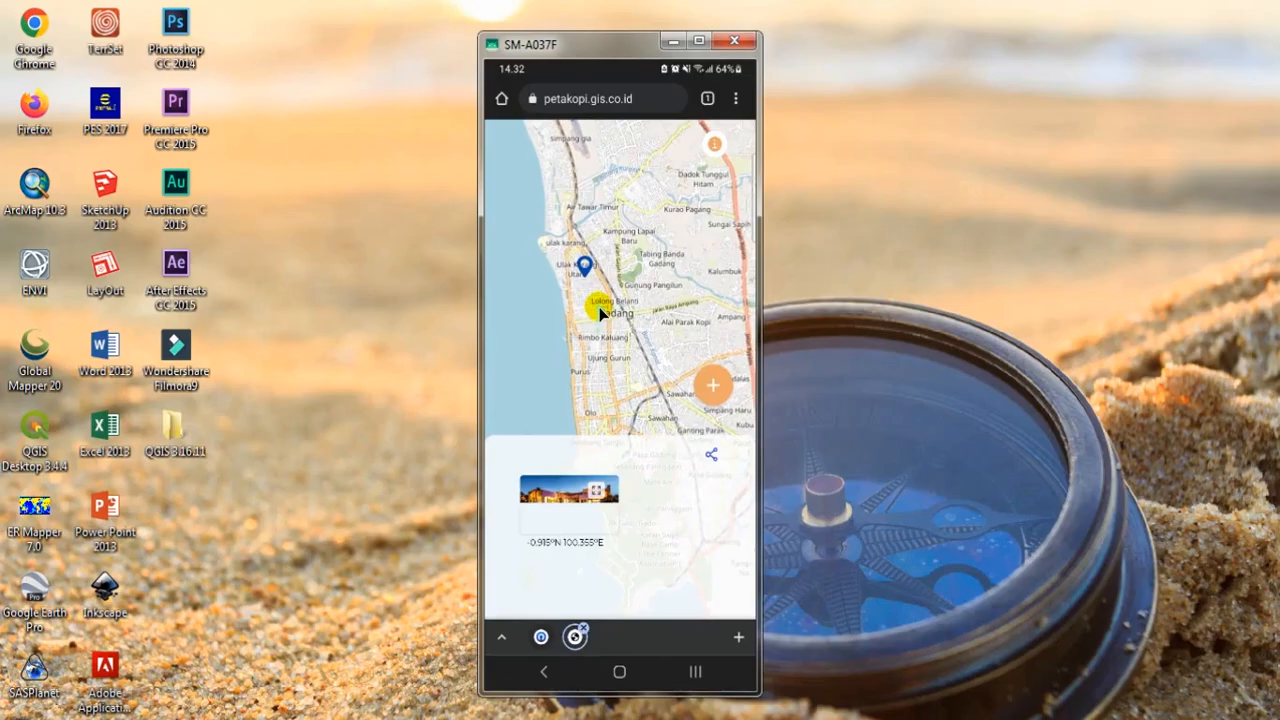
{"action": "left_click_drag", "start_coordinate": [599, 307], "coordinate": [624, 353]}
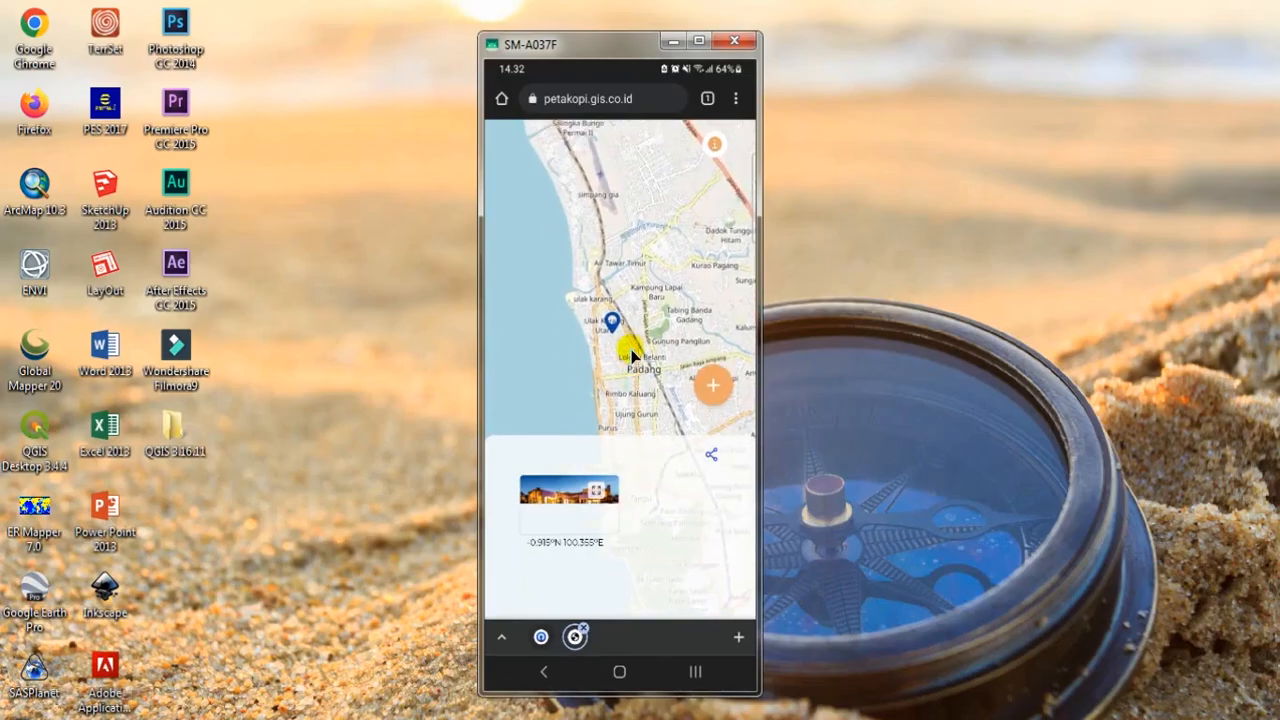
{"action": "scroll", "coordinate": [631, 333], "scroll_direction": "down", "scroll_amount": 2}
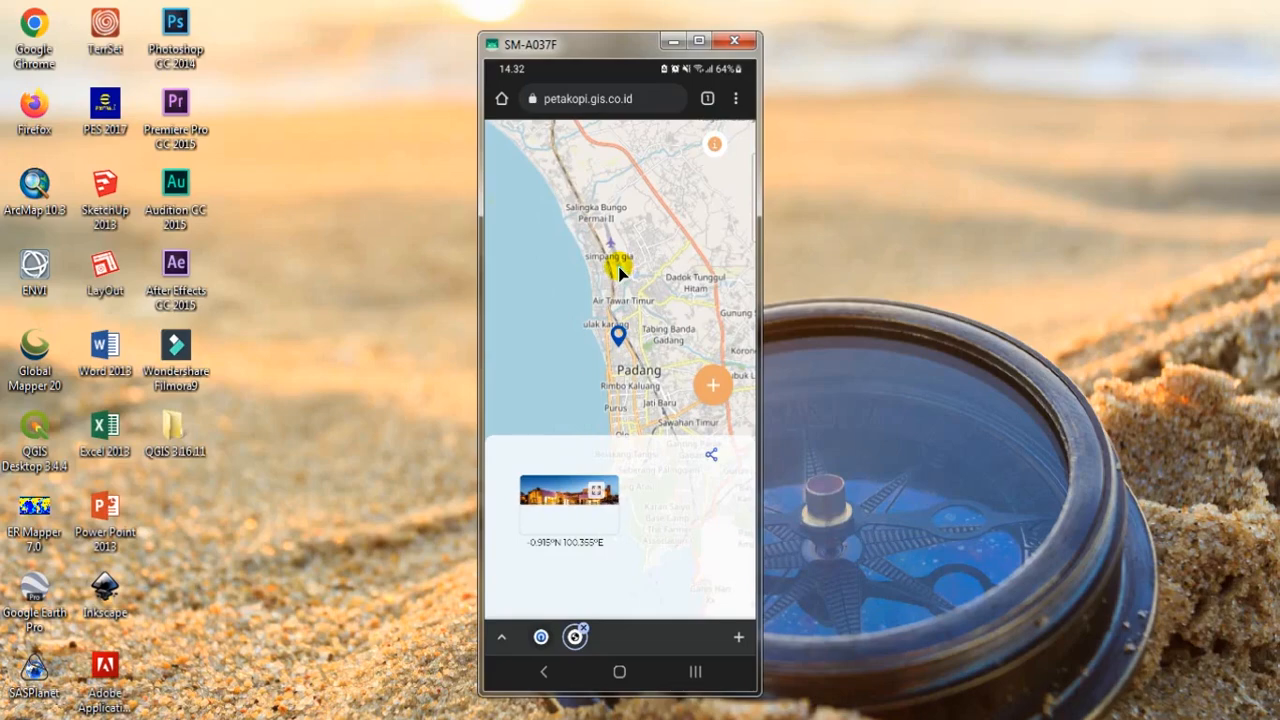
{"action": "mouse_move", "coordinate": [620, 272]}
{"action": "left_mouse_down"}
{"action": "mouse_move", "coordinate": [604, 302]}
{"action": "mouse_move", "coordinate": [612, 256]}
{"action": "left_mouse_up"}
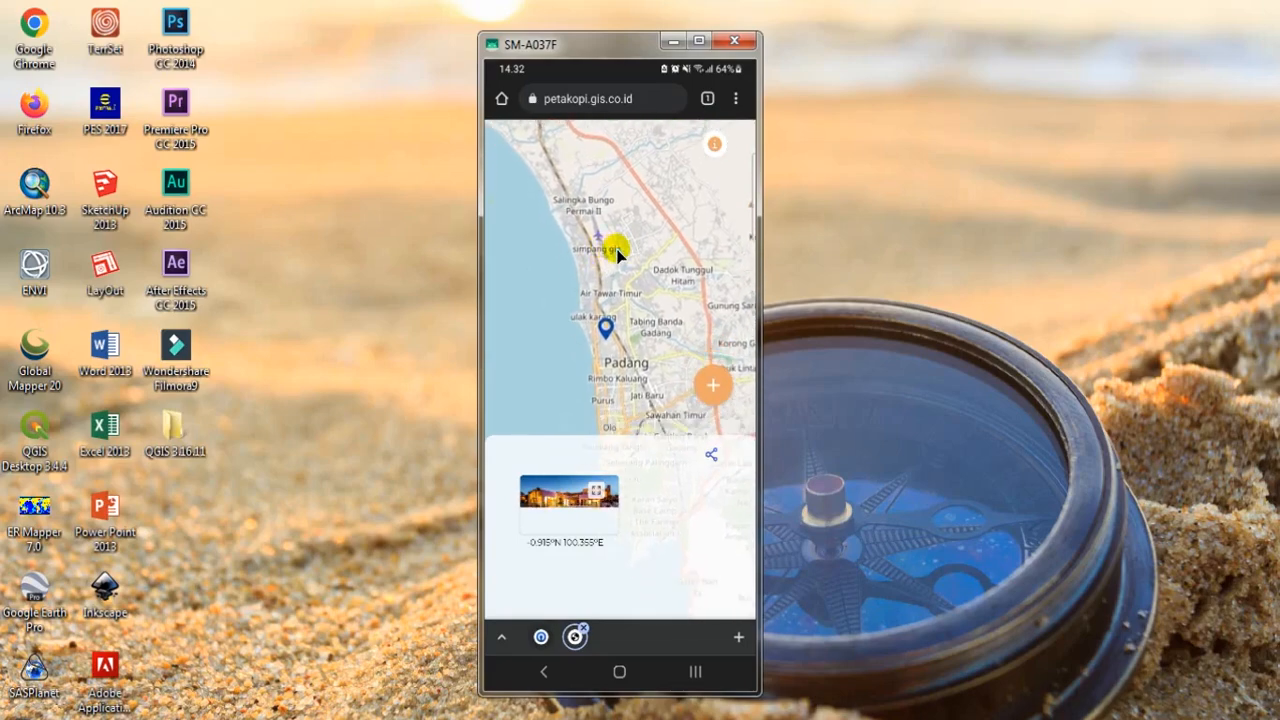
{"action": "scroll", "coordinate": [617, 254], "scroll_direction": "down", "scroll_amount": 1}
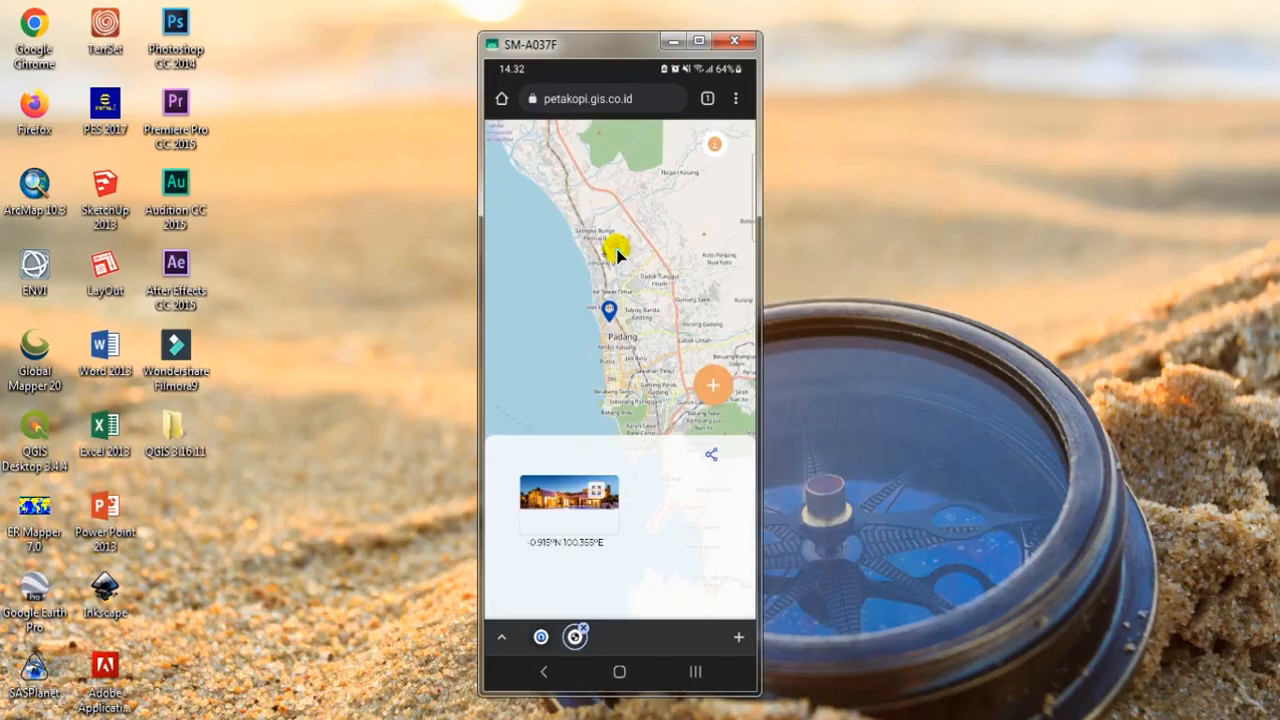
{"action": "mouse_move", "coordinate": [615, 257]}
{"action": "left_mouse_down"}
{"action": "mouse_move", "coordinate": [595, 229]}
{"action": "mouse_move", "coordinate": [557, 249]}
{"action": "mouse_move", "coordinate": [605, 260]}
{"action": "mouse_move", "coordinate": [621, 288]}
{"action": "mouse_move", "coordinate": [534, 194]}
{"action": "mouse_move", "coordinate": [594, 283]}
{"action": "mouse_move", "coordinate": [531, 163]}
{"action": "mouse_move", "coordinate": [646, 277]}
{"action": "mouse_move", "coordinate": [624, 240]}
{"action": "mouse_move", "coordinate": [635, 241]}
{"action": "left_mouse_up"}
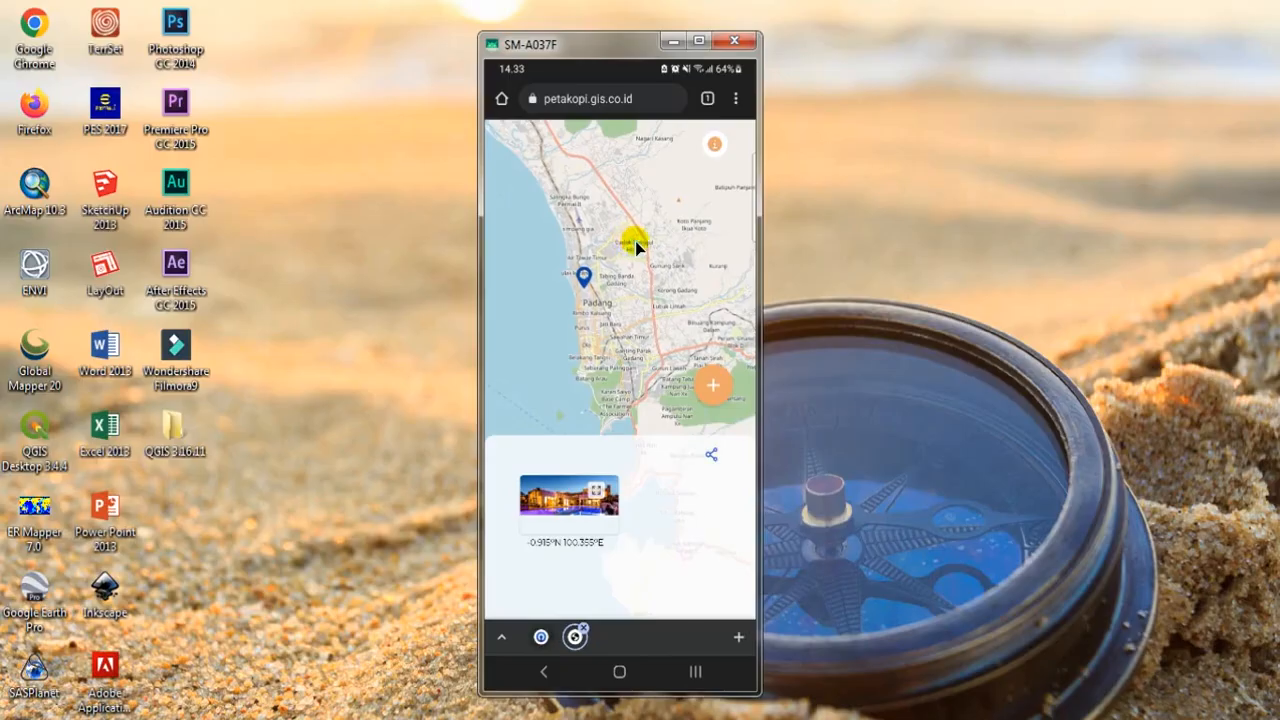
{"action": "left_click", "coordinate": [672, 43]}
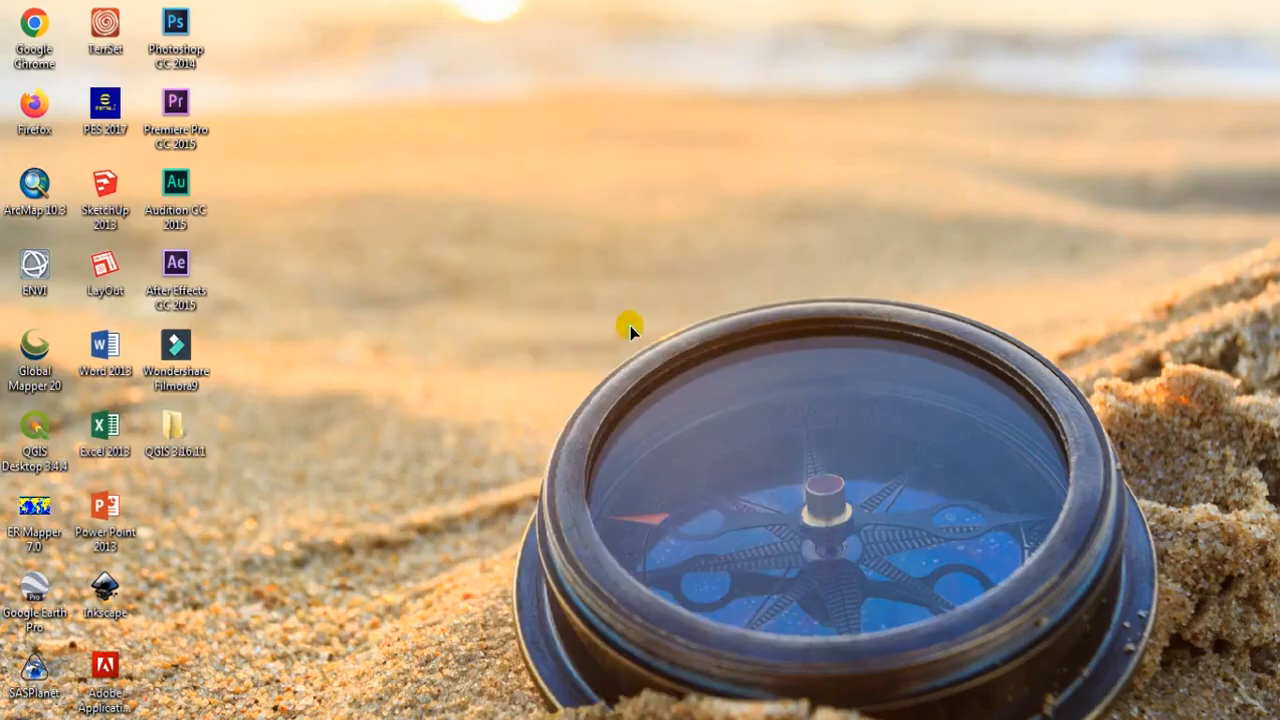